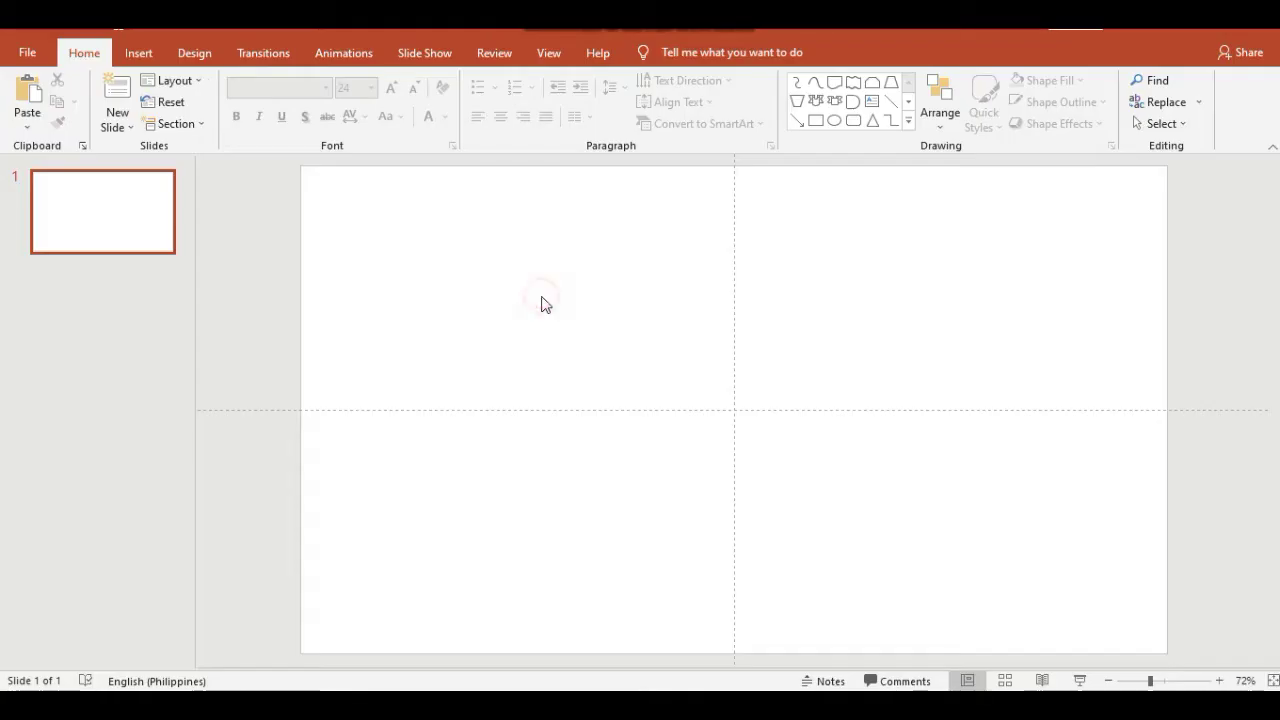
Step: Give the blank slide a light gold (cream) solid-fill background
left_click(185, 54)
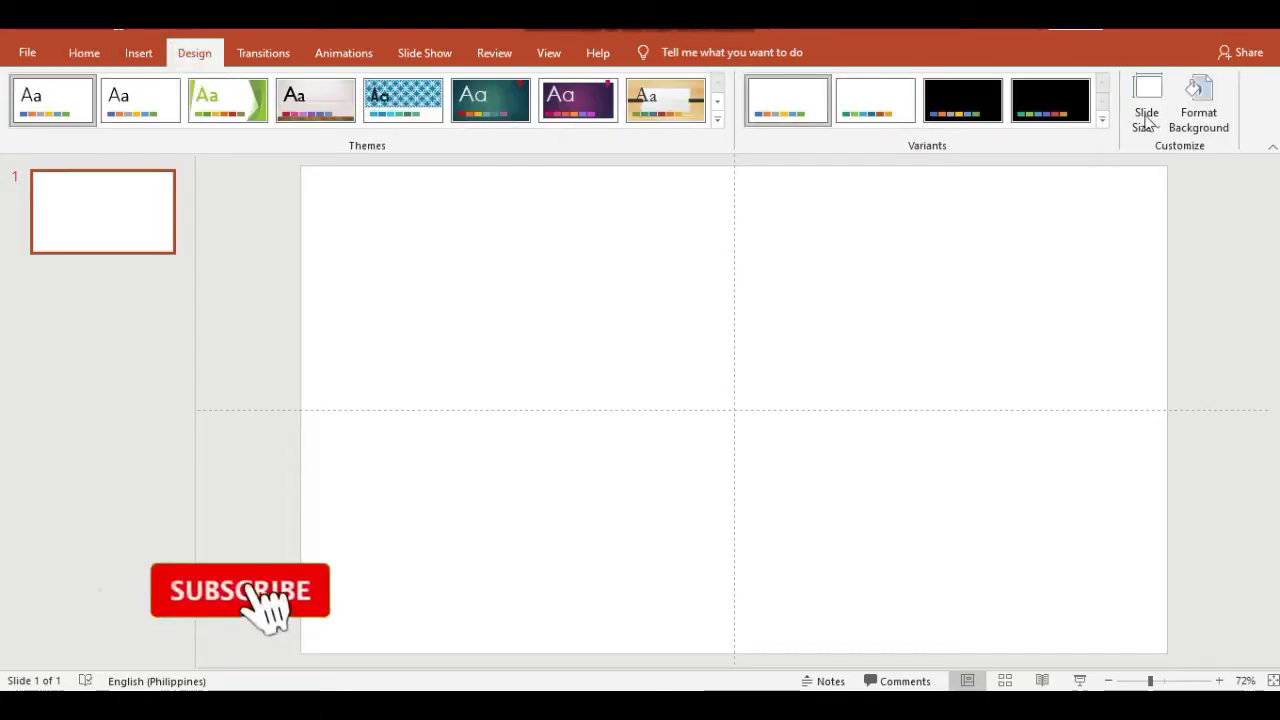
left_click(1205, 115)
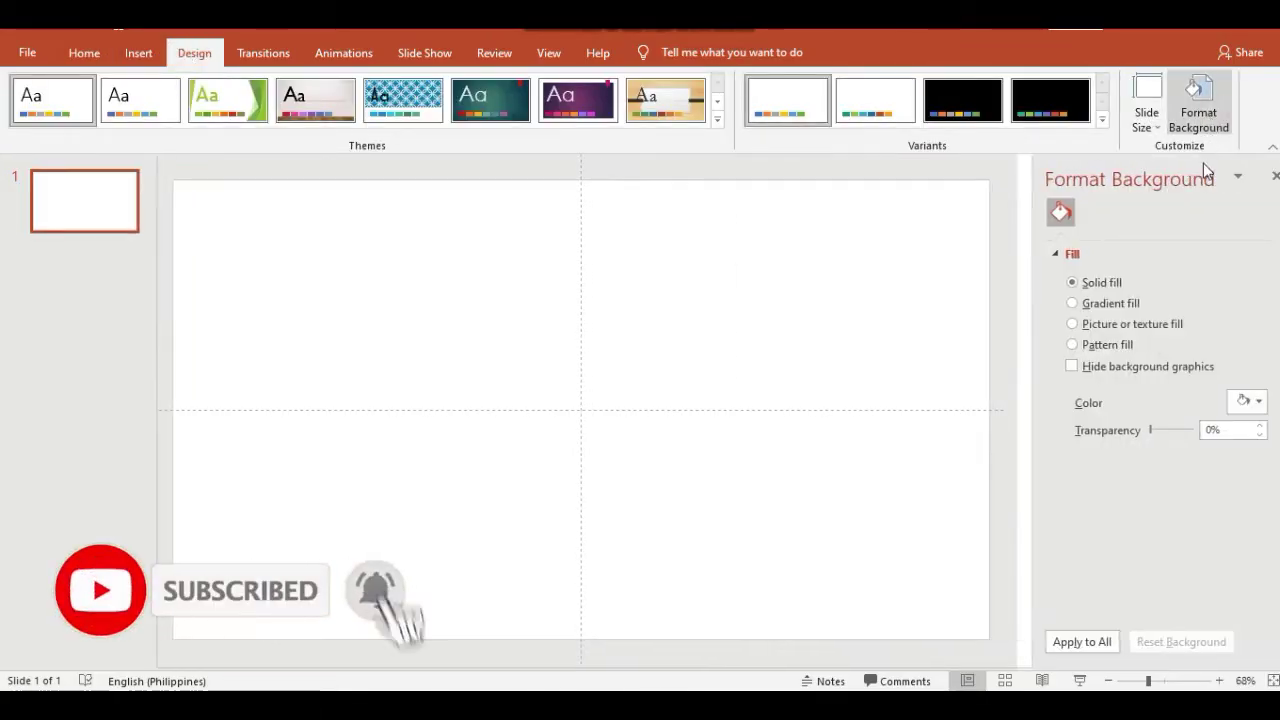
left_click(1245, 402)
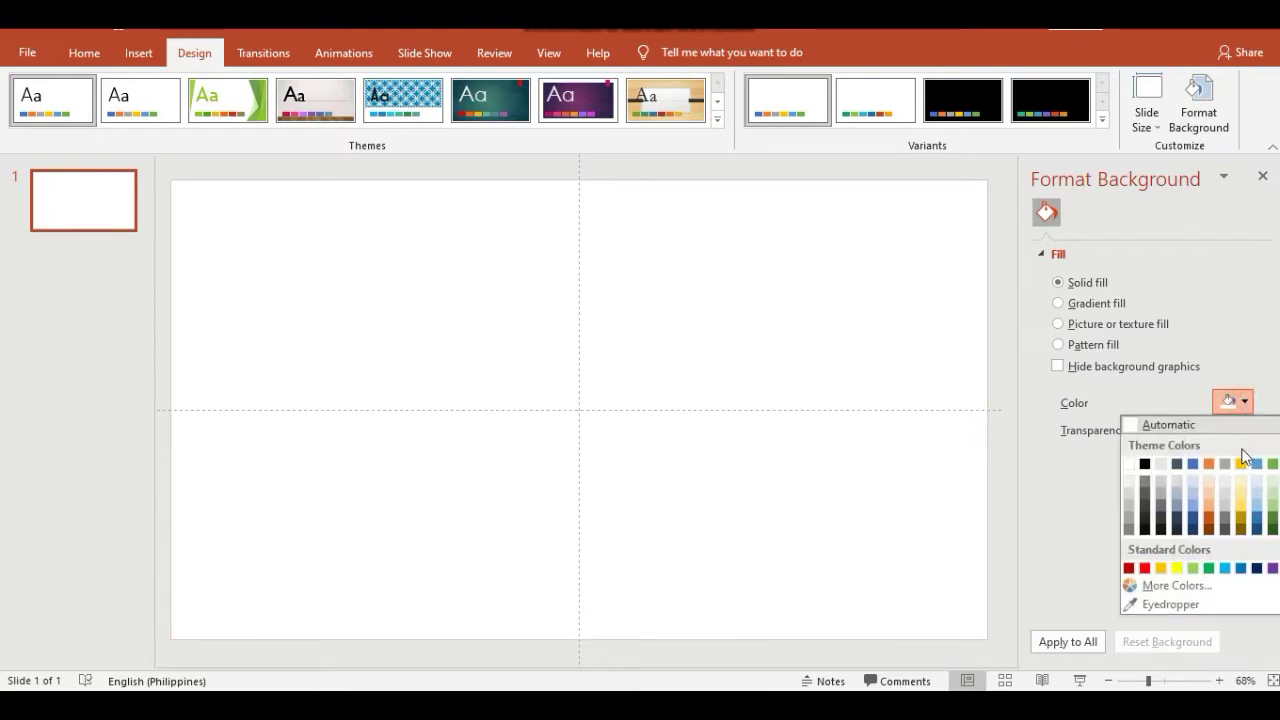
left_click(1241, 484)
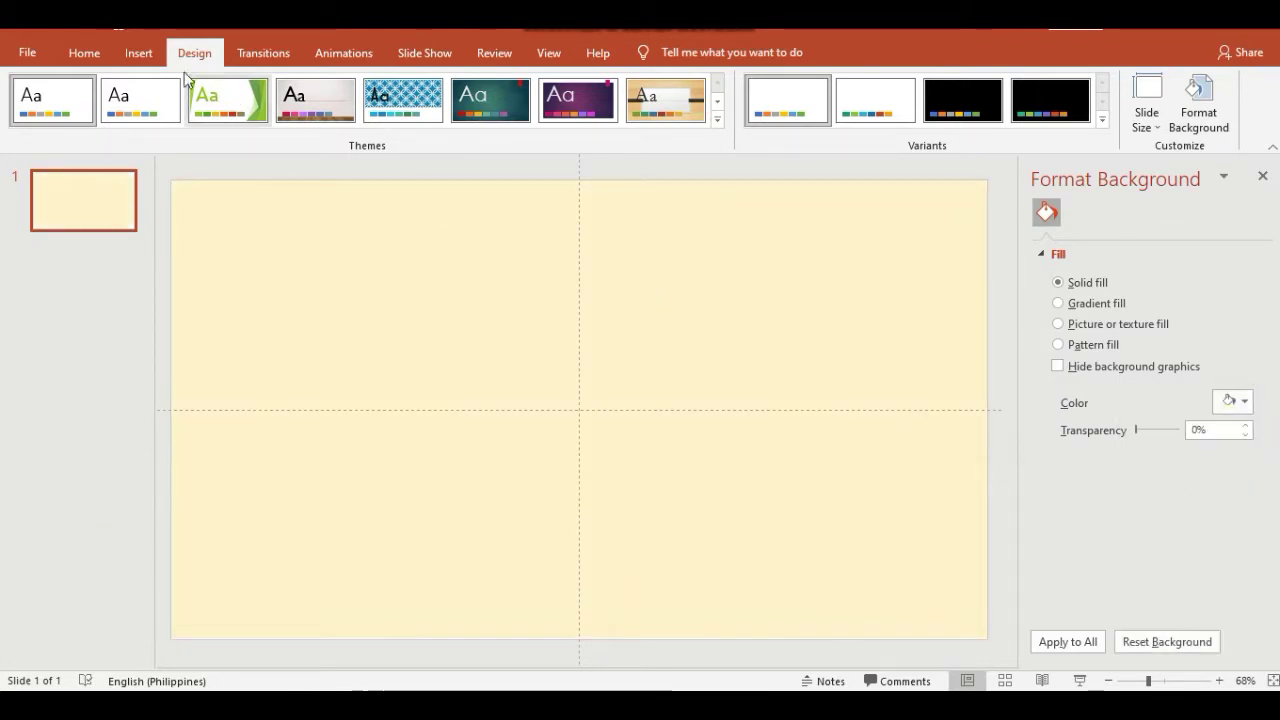
left_click(139, 56)
Step: Draw a large oval, then resize it and centre it on the slide's vertical guide
left_click(296, 120)
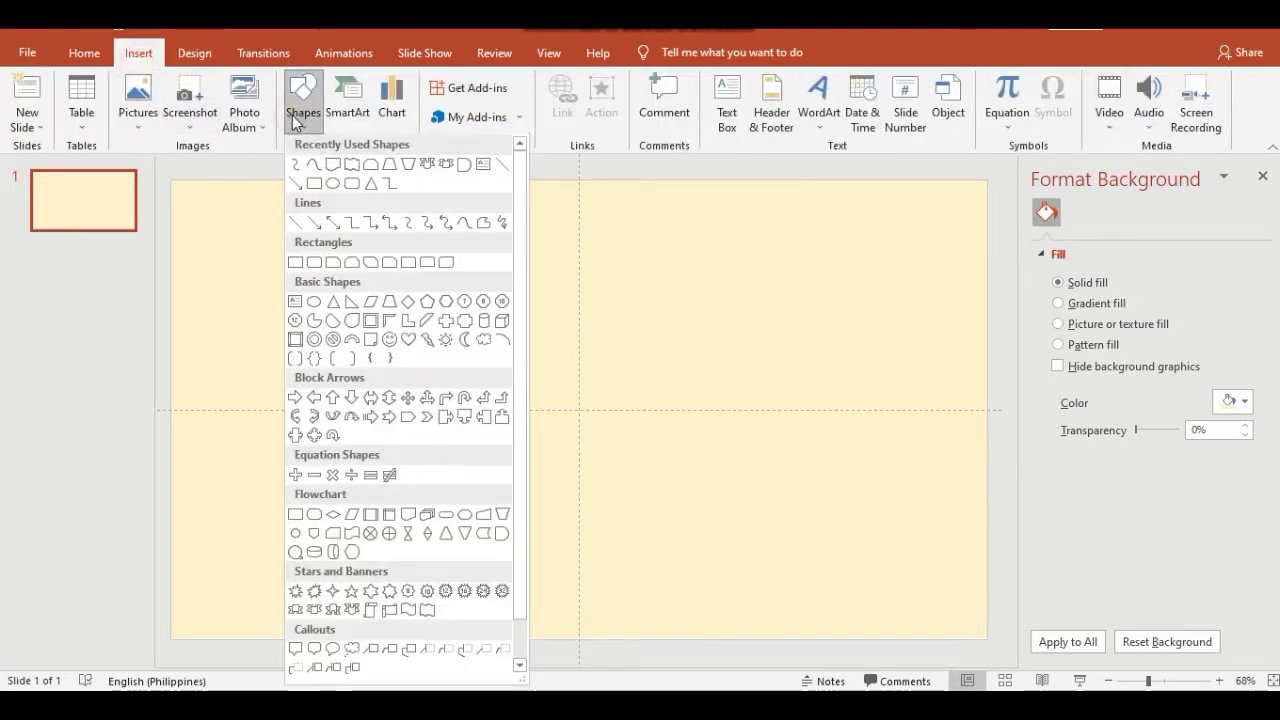
left_click(334, 187)
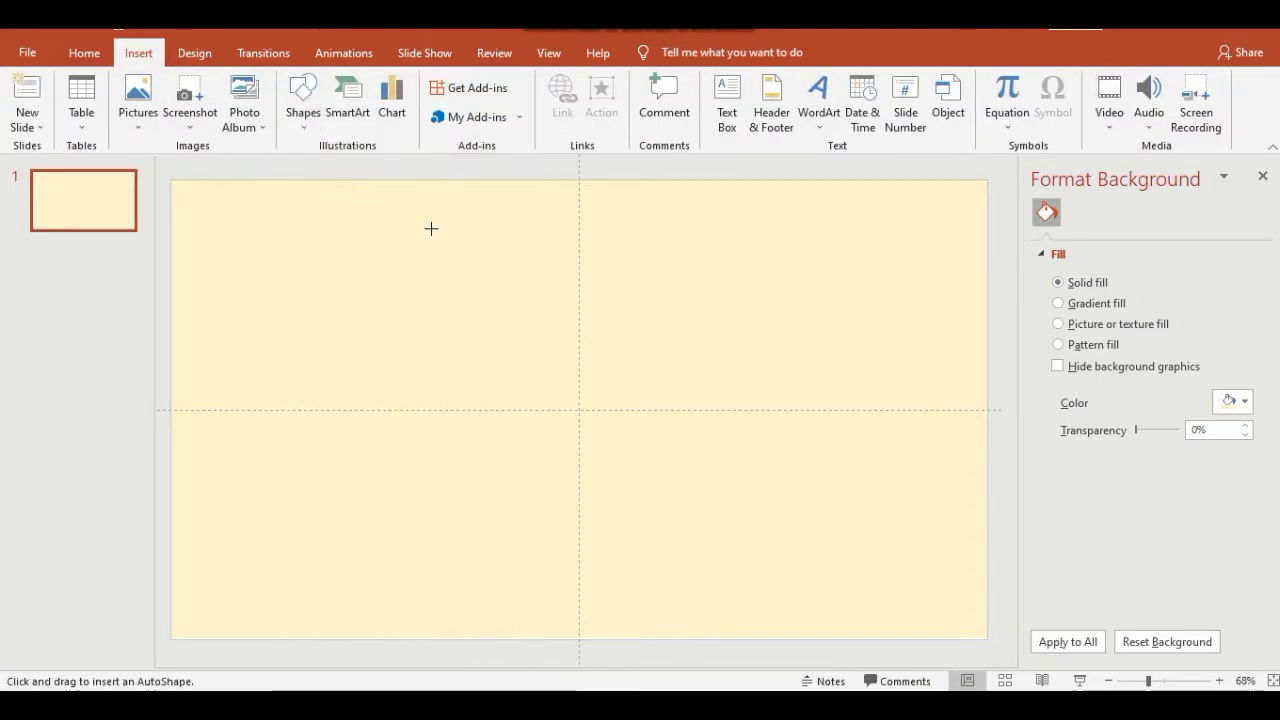
left_click_drag(479, 244, 701, 543)
left_click_drag(628, 437, 574, 405)
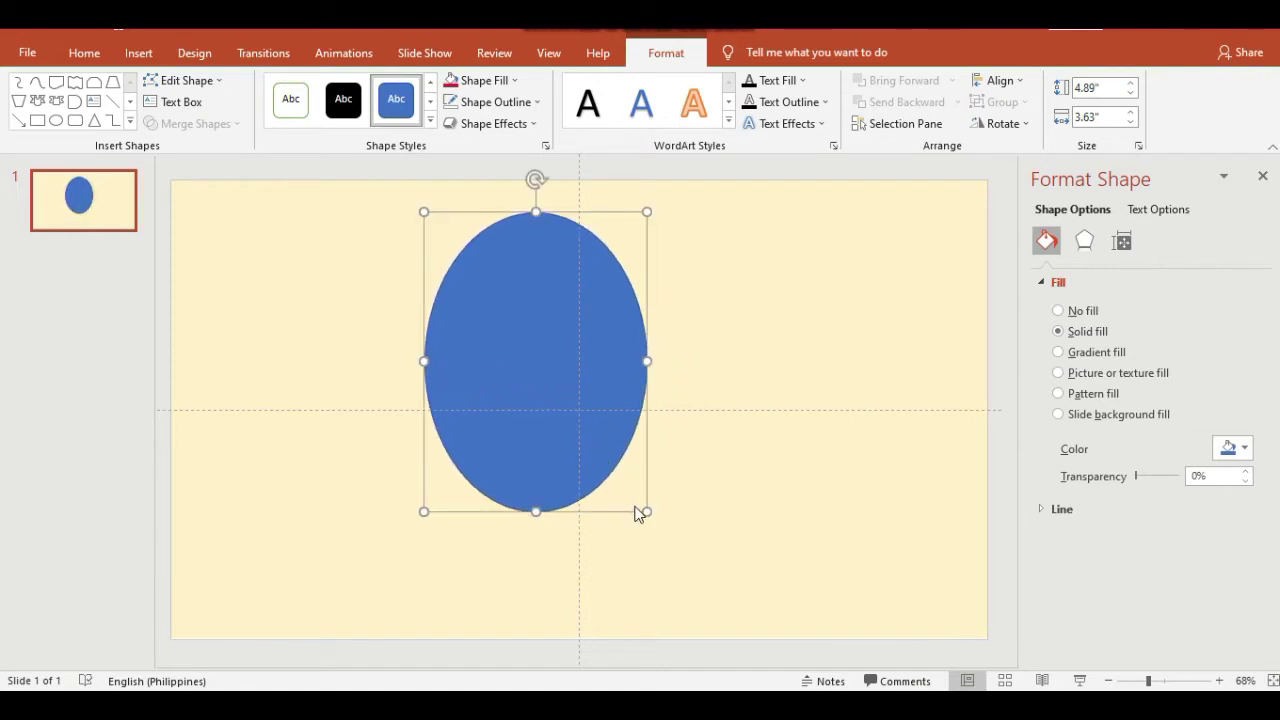
left_click_drag(647, 511, 671, 562)
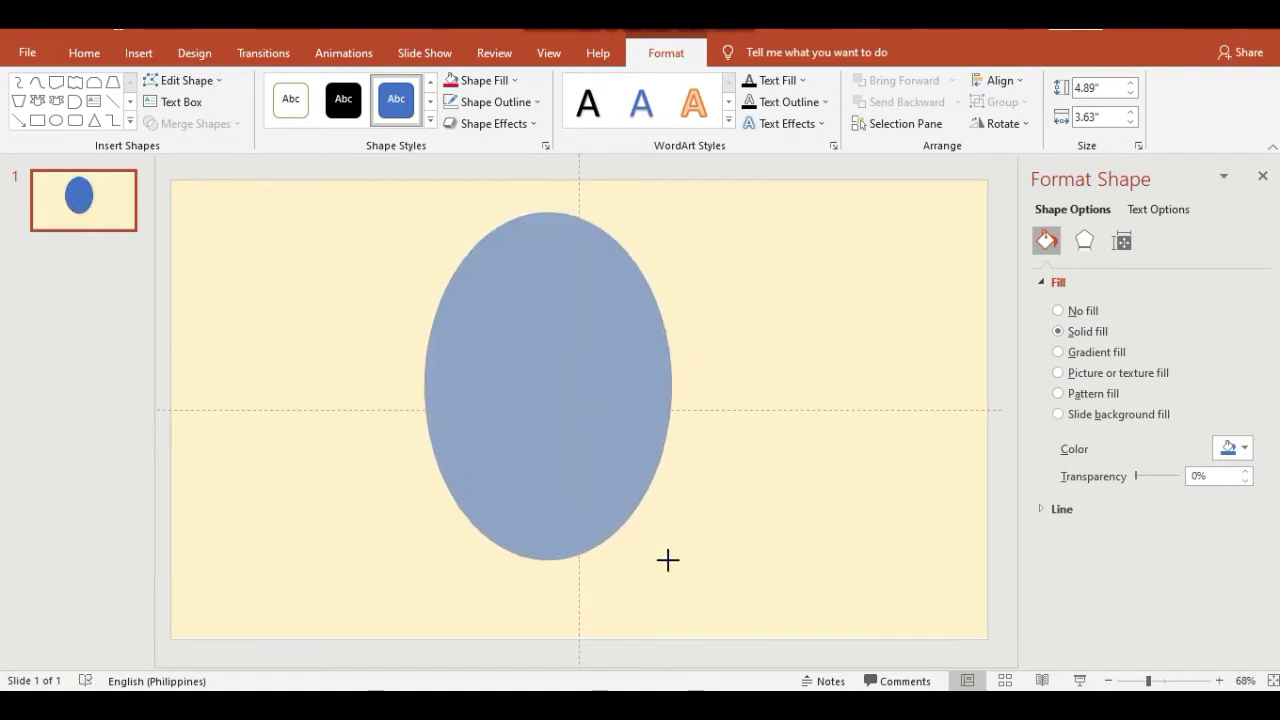
left_click_drag(603, 451, 625, 455)
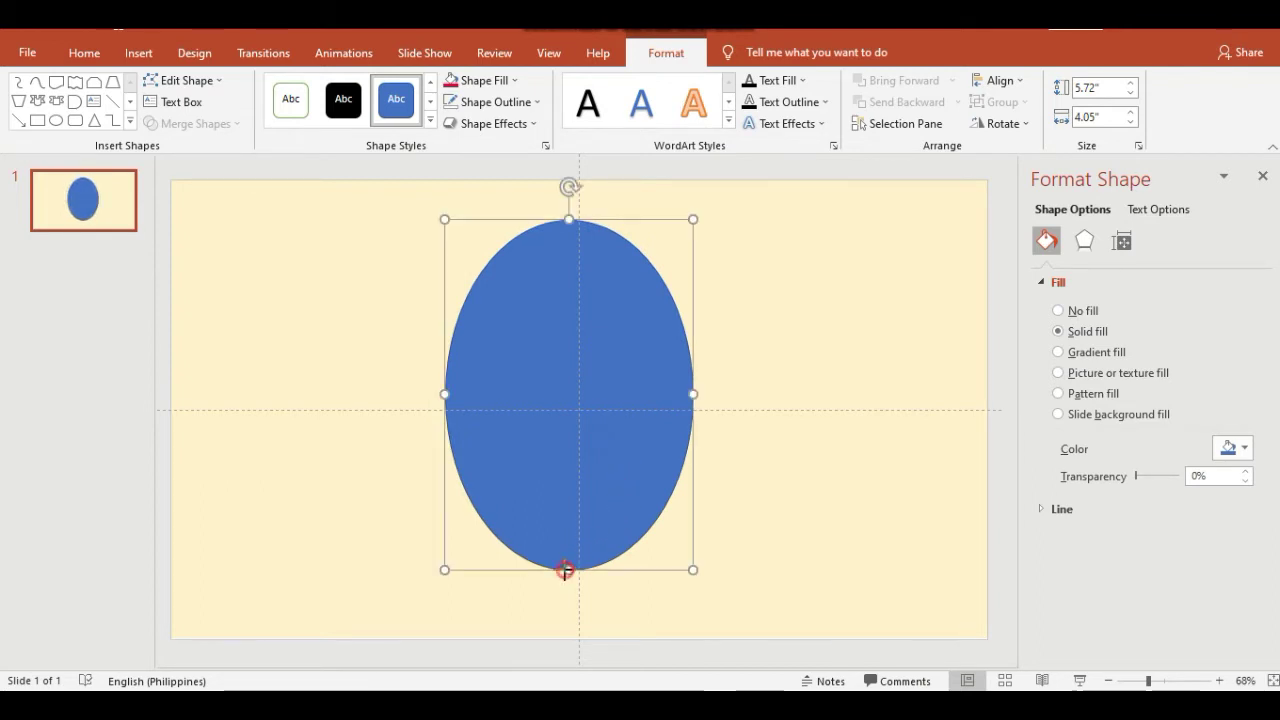
left_click_drag(565, 570, 569, 562)
left_click_drag(594, 520, 605, 523)
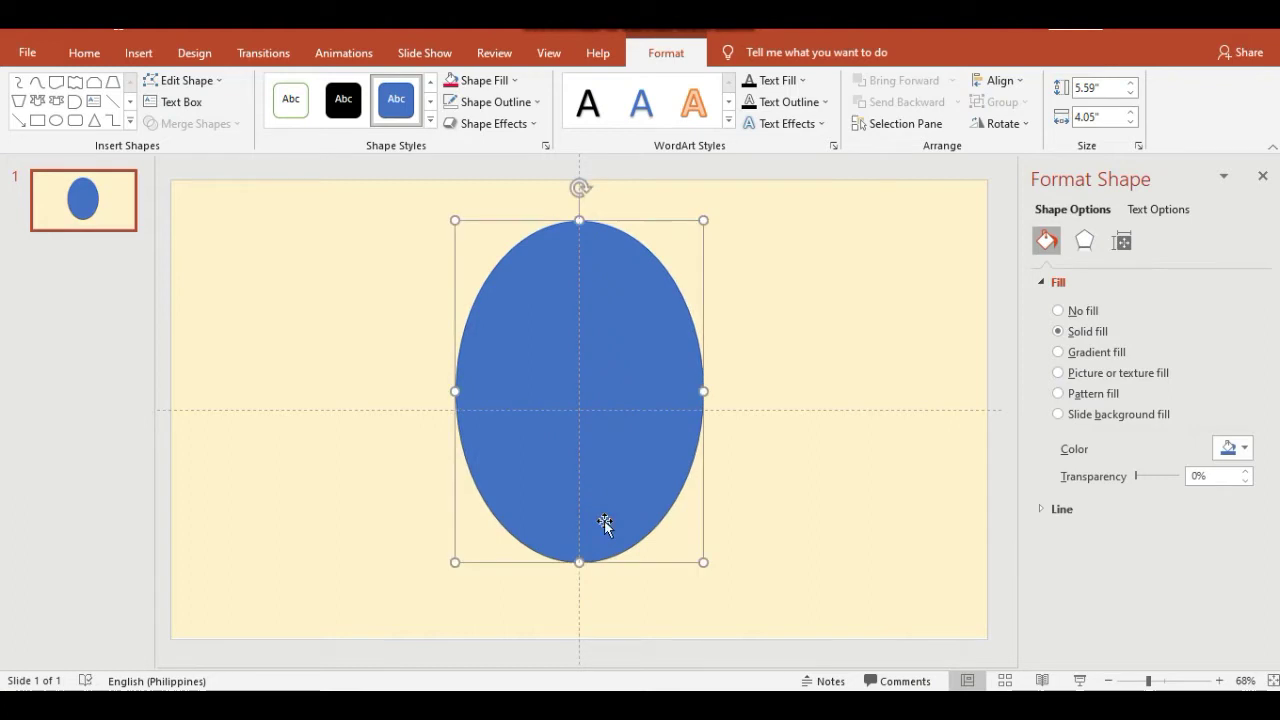
Step: Fill the oval white, remove its outline, and add an Offset: Center shadow
left_click(505, 81)
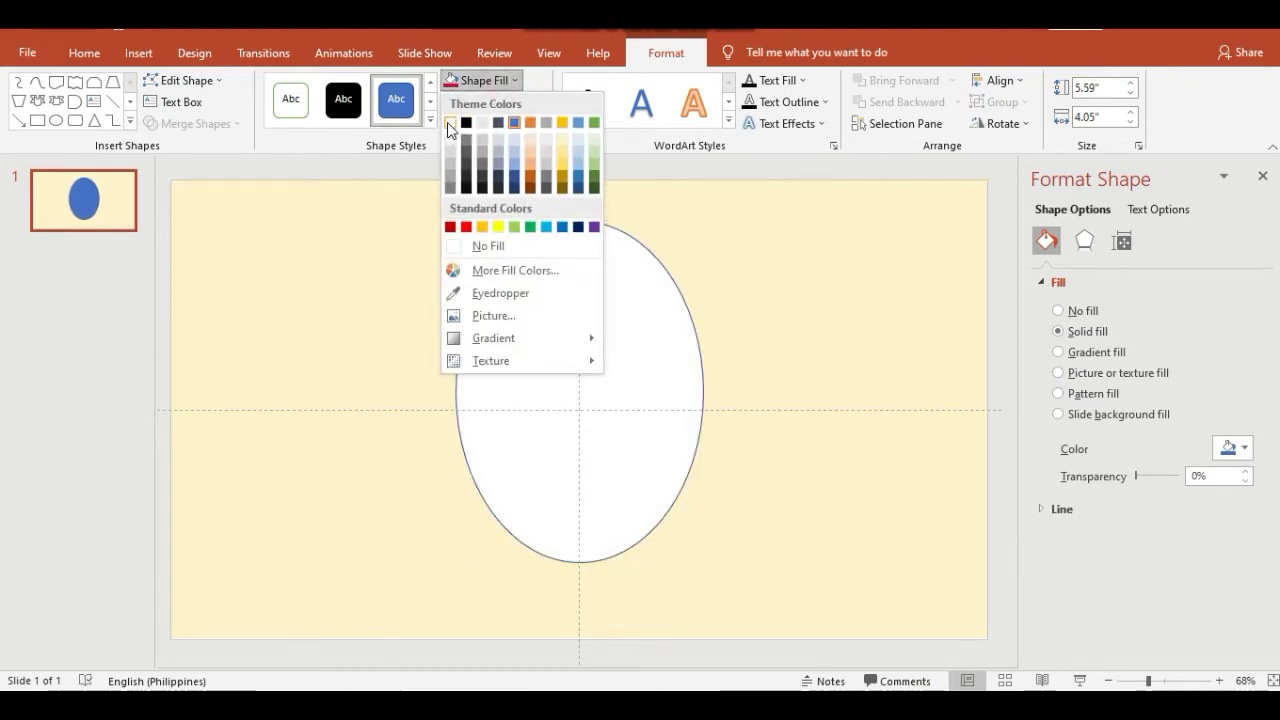
left_click(451, 122)
left_click(485, 104)
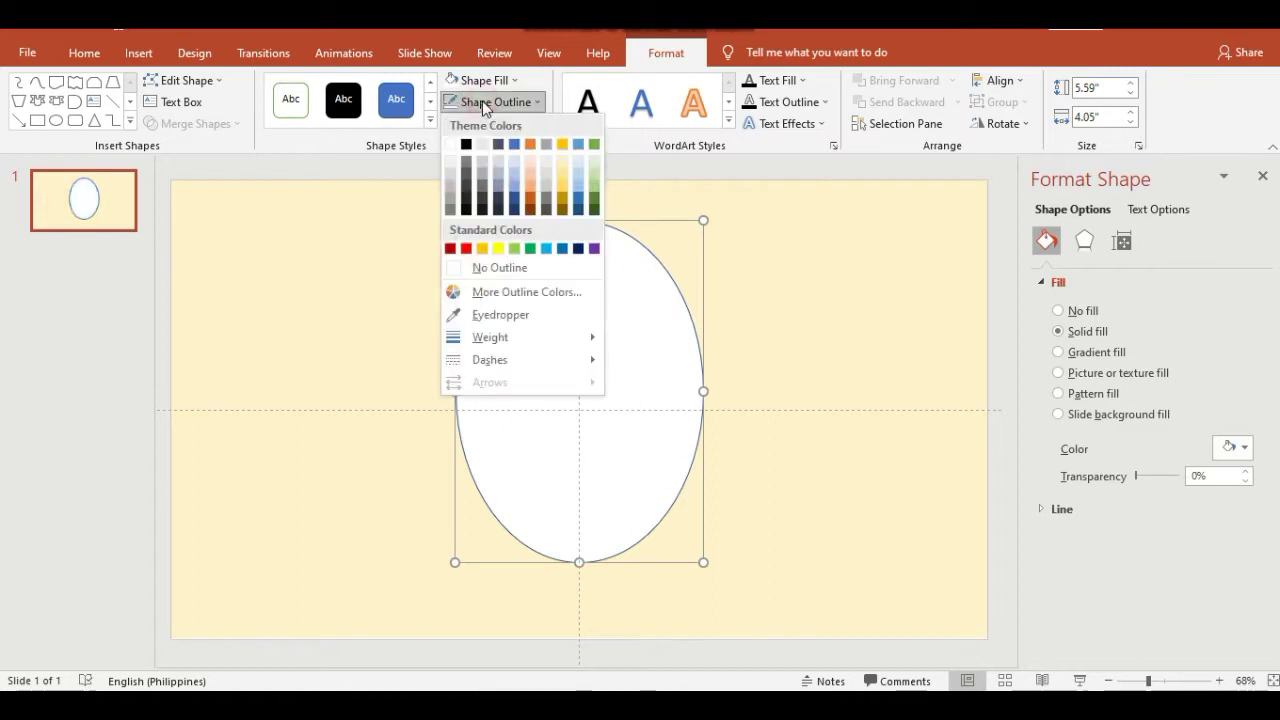
left_click(492, 268)
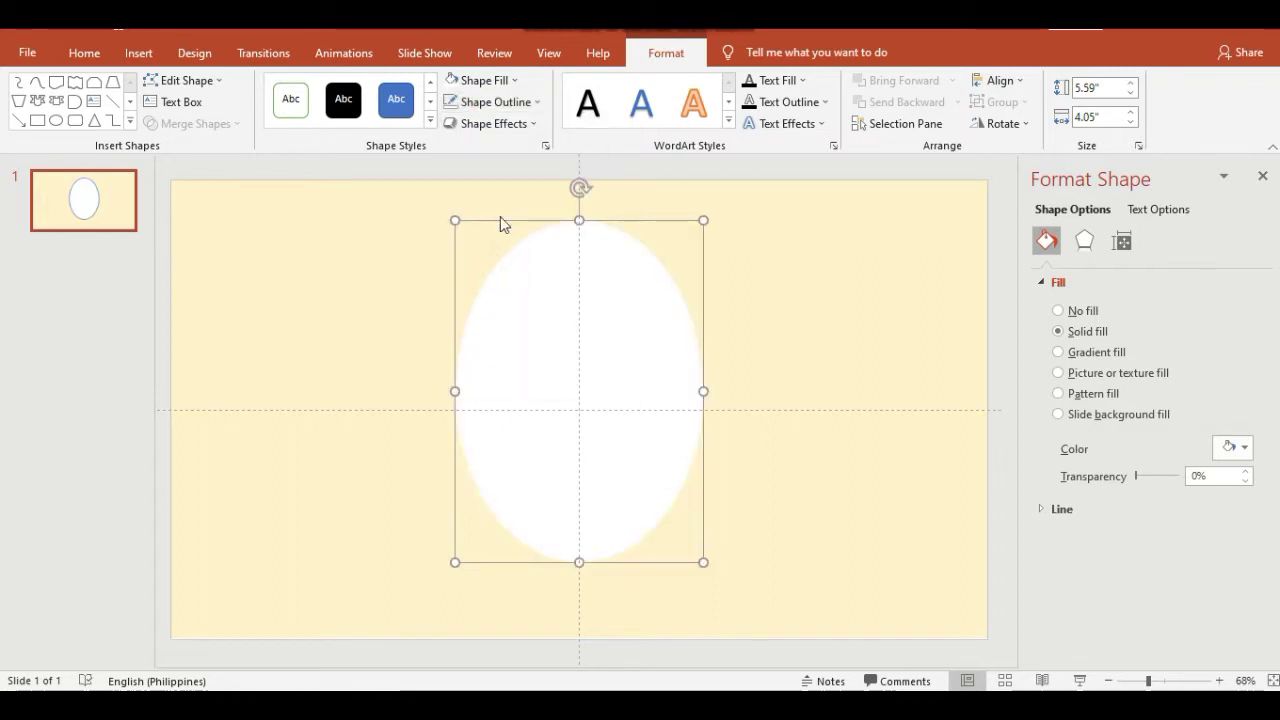
left_click(523, 124)
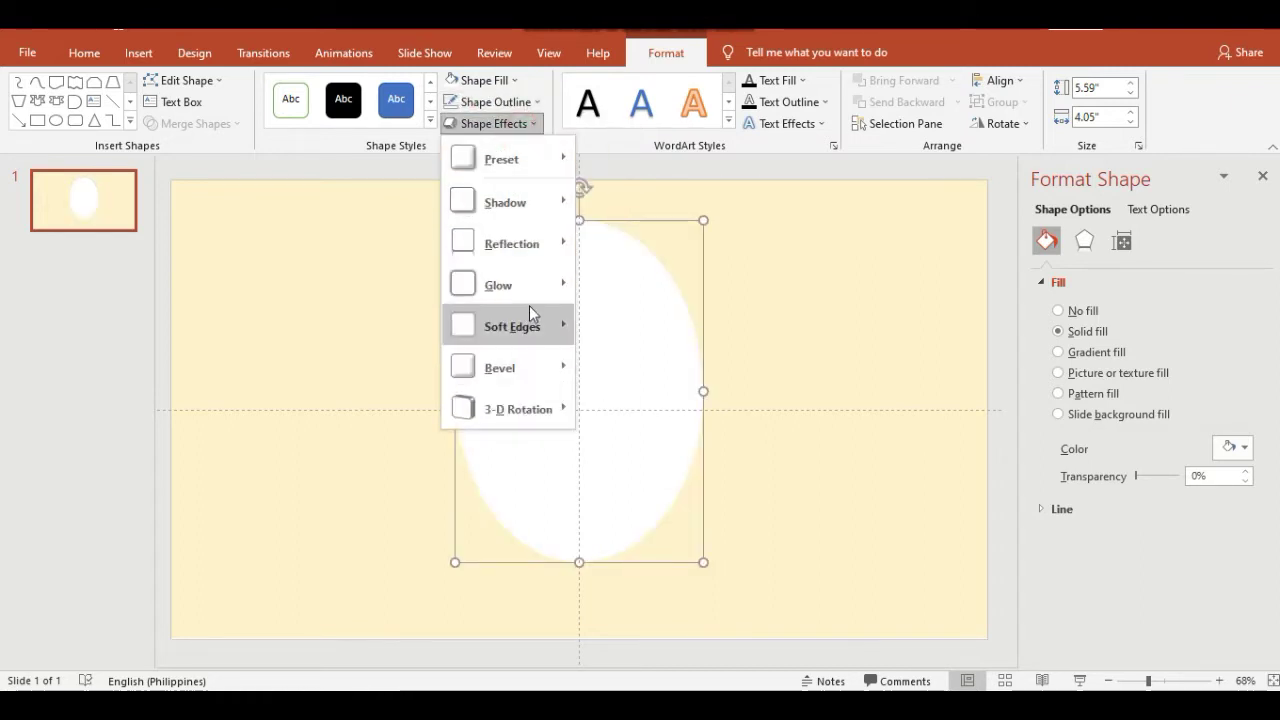
mouse_move(530, 285)
mouse_move(521, 203)
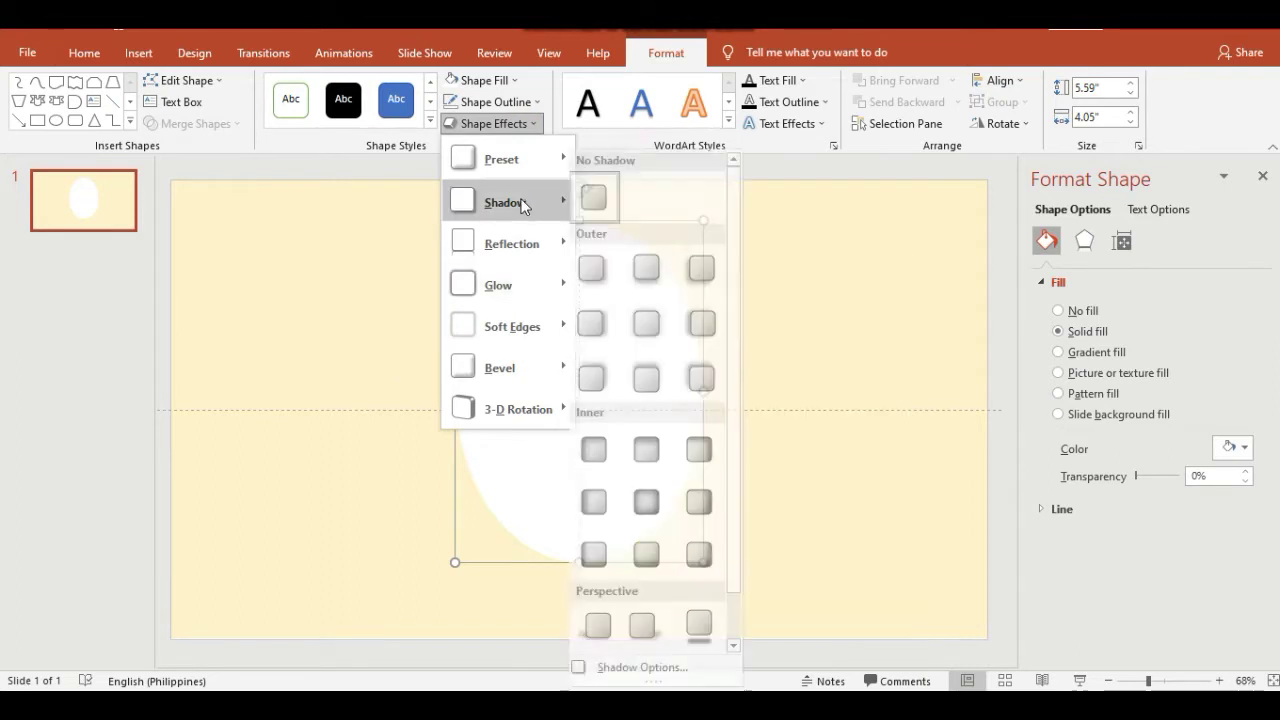
left_click(656, 328)
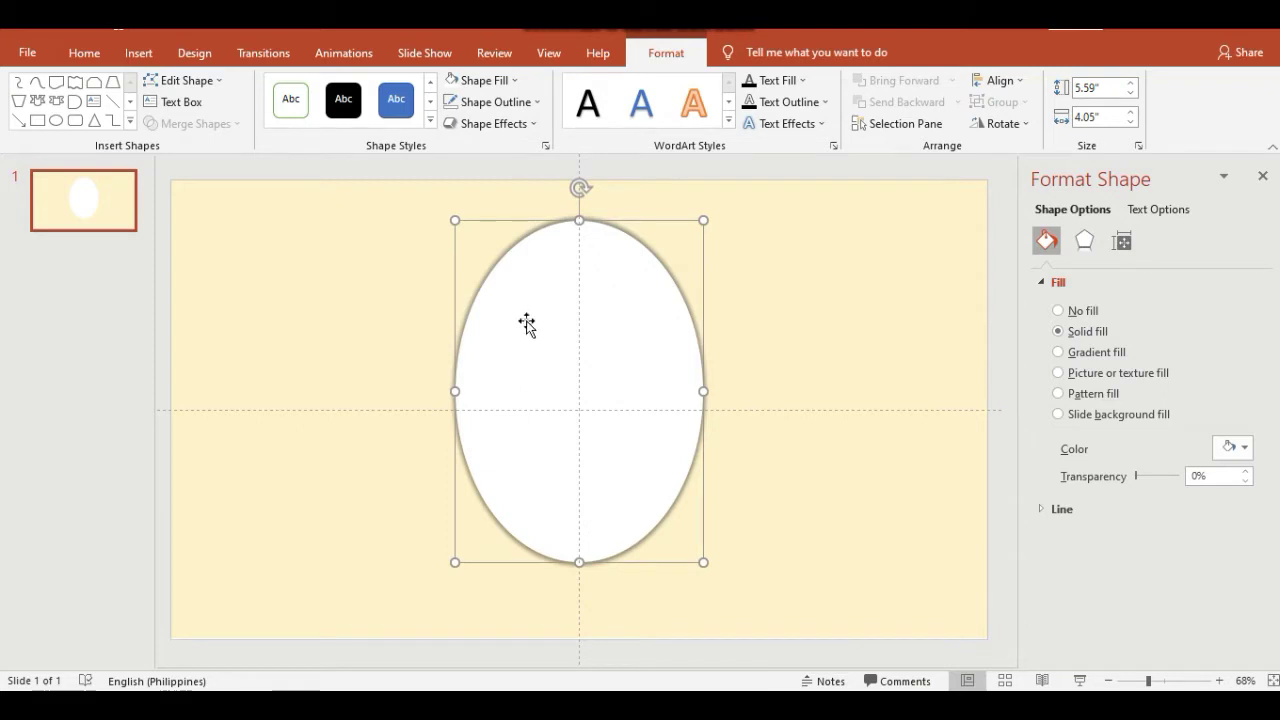
left_click(130, 121)
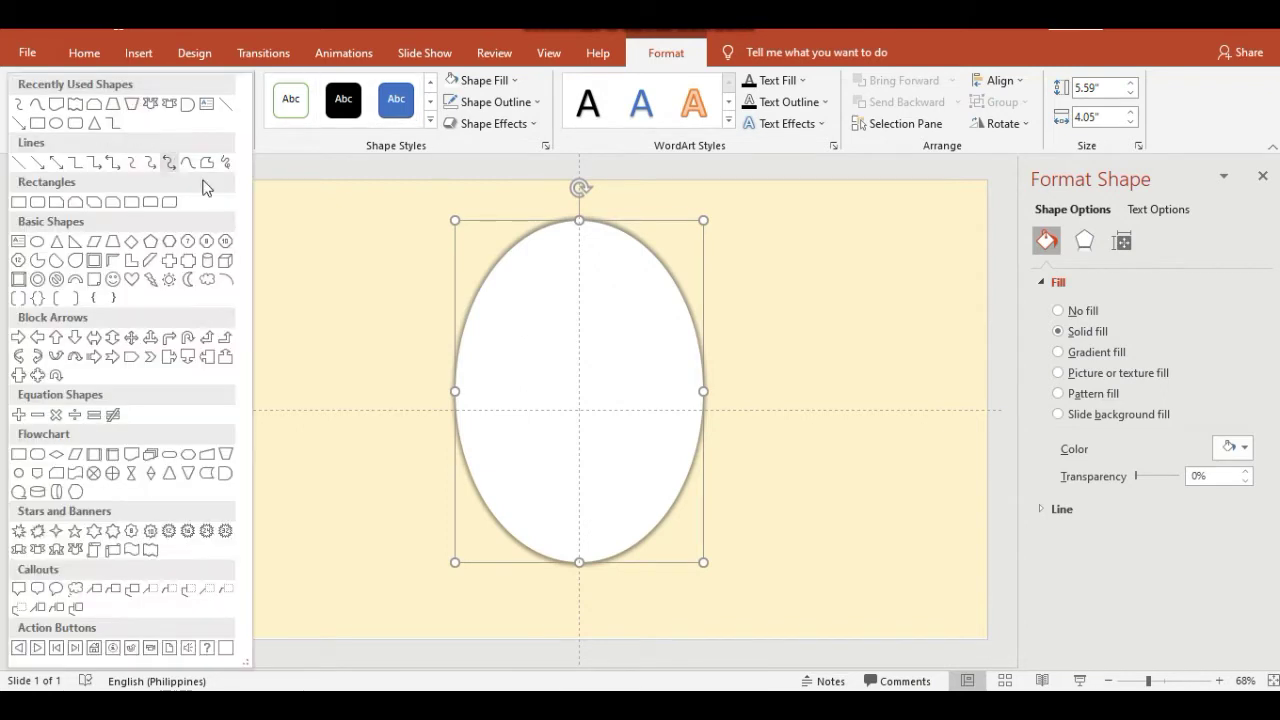
Step: Draw a 14-point explosion over the oval's lower half, filled light gold with no outline
left_click(38, 532)
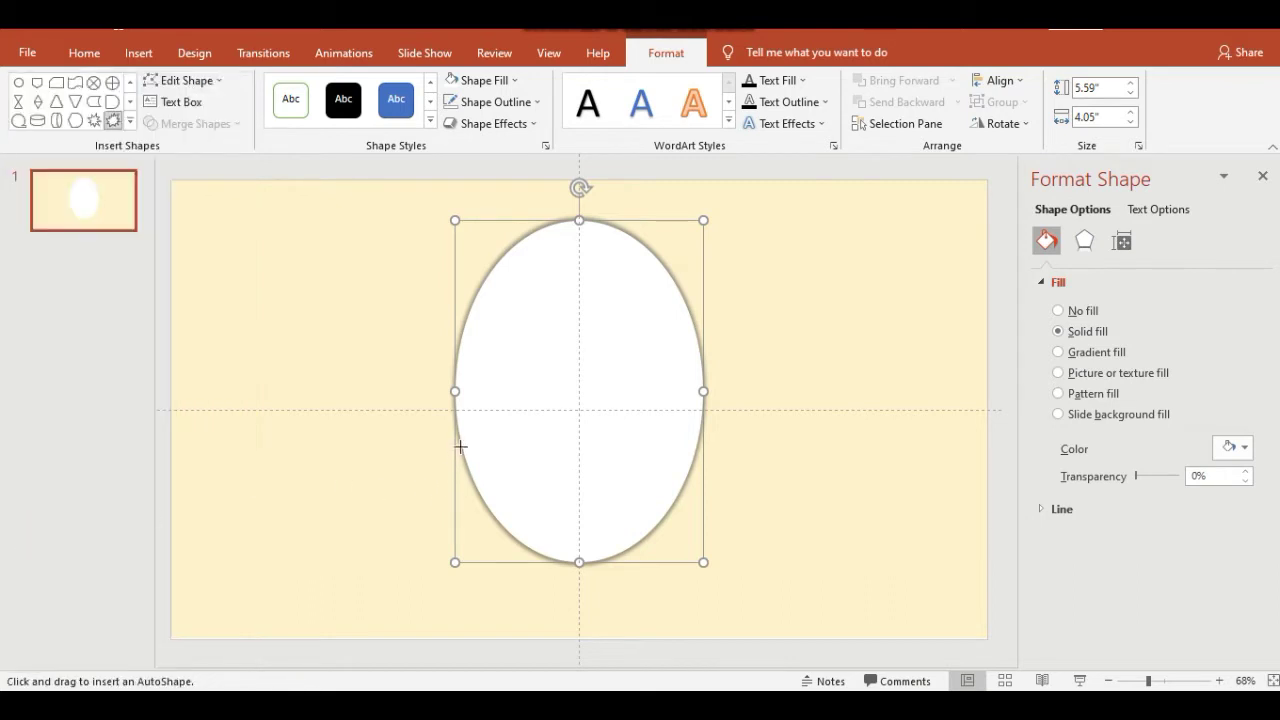
left_click_drag(460, 446, 774, 601)
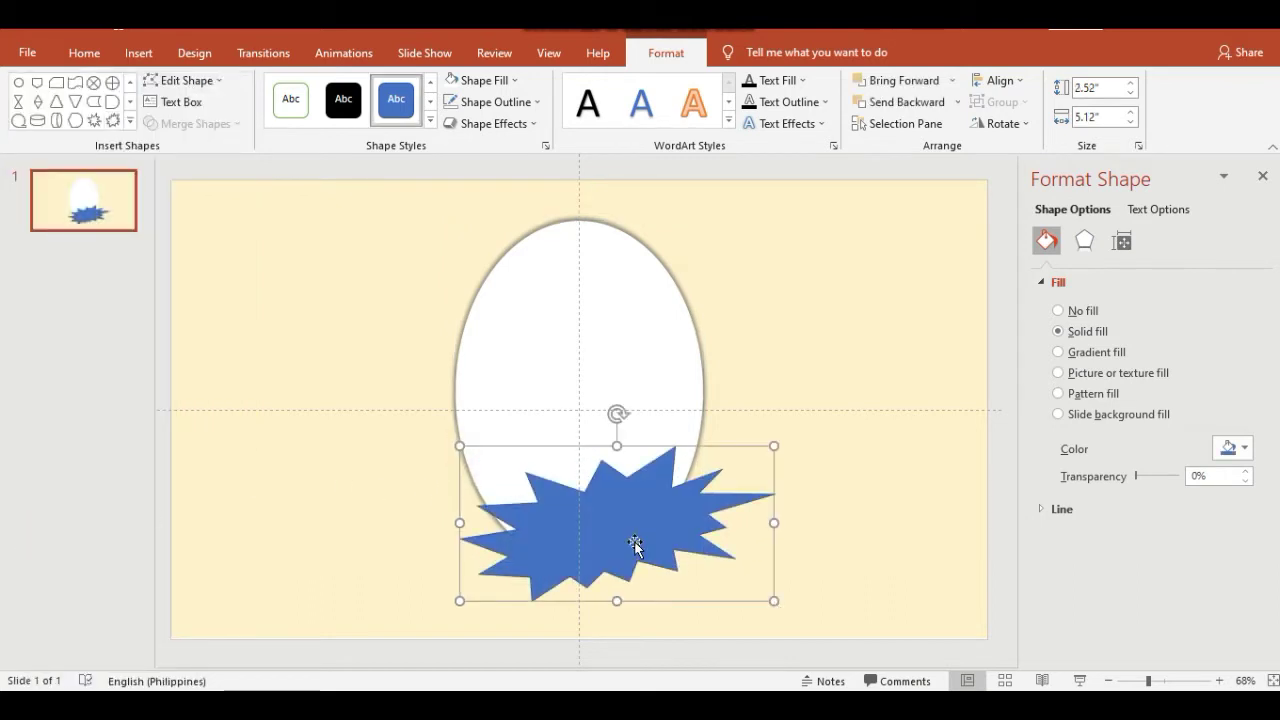
left_click_drag(635, 543, 615, 537)
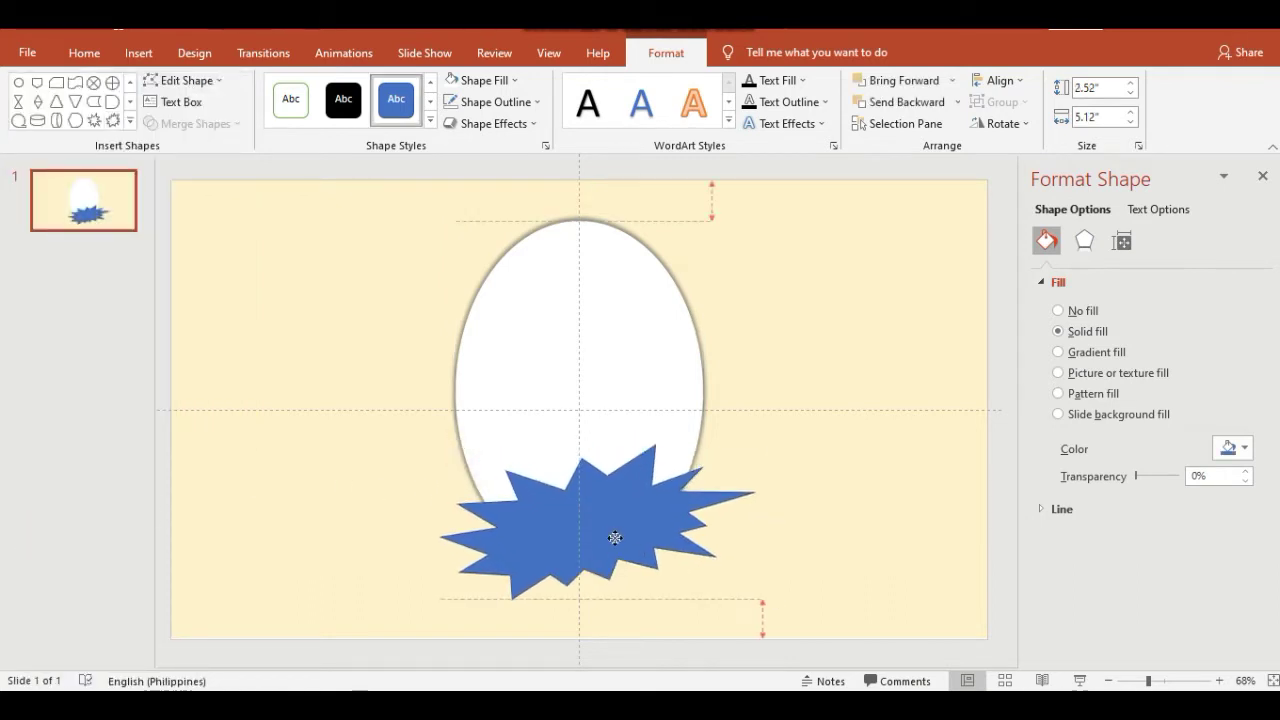
left_click(505, 81)
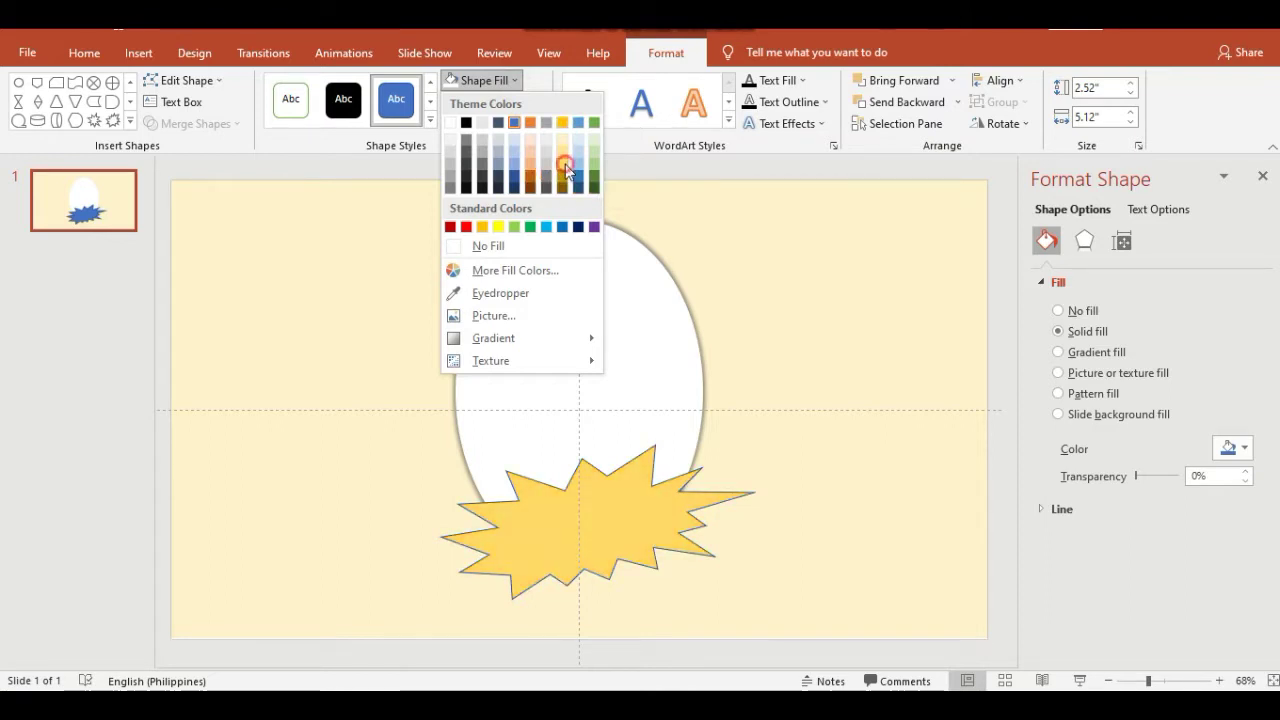
left_click(566, 170)
left_click(496, 101)
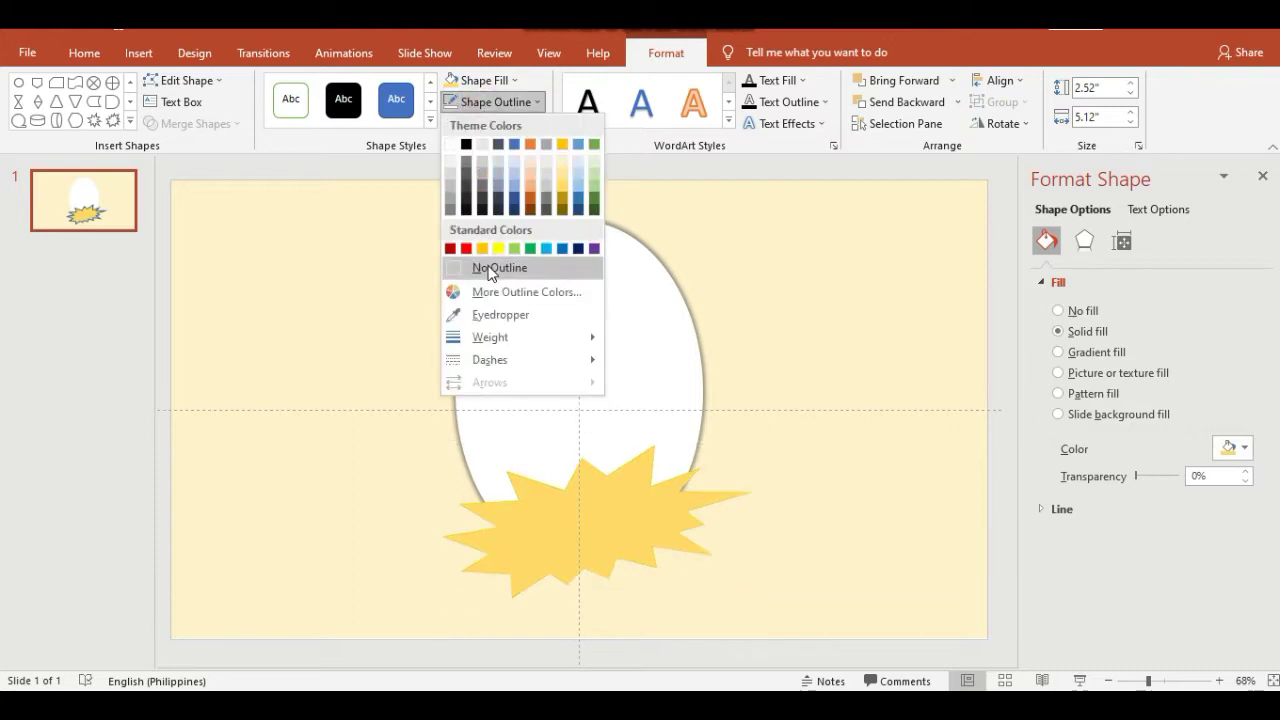
left_click(476, 267)
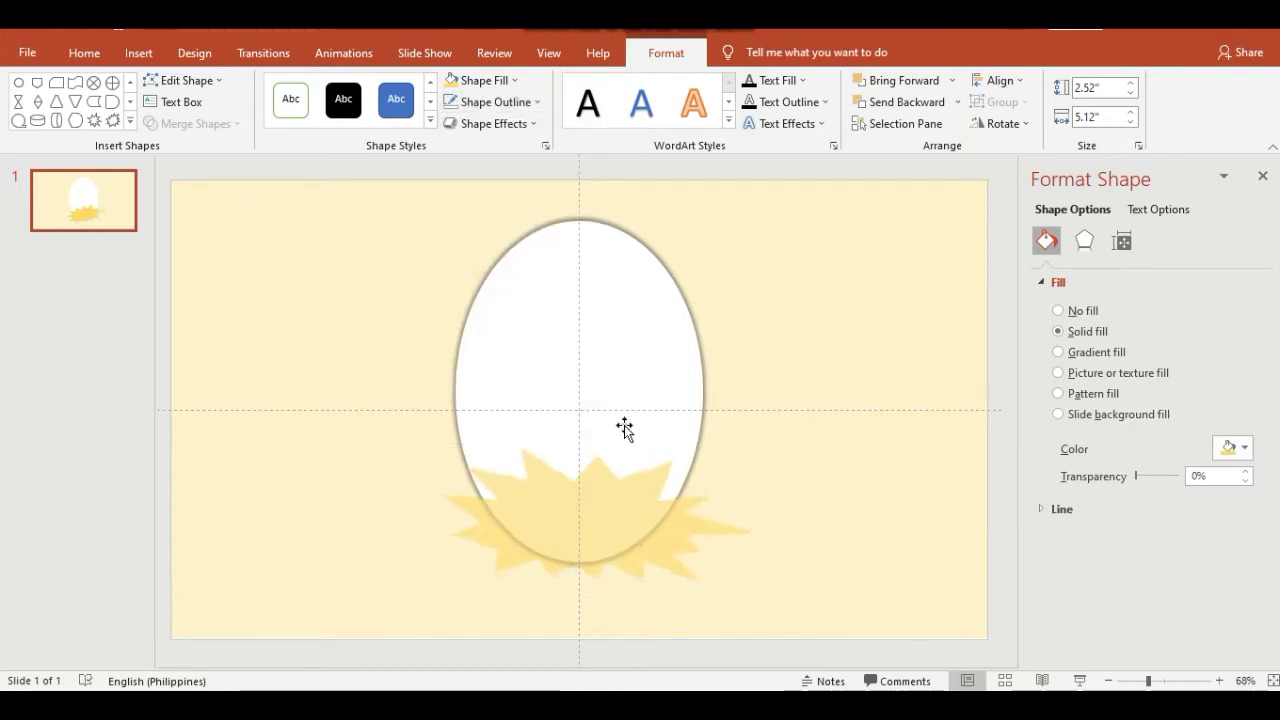
Step: Tilt the explosion slightly, nudge it left, and make it a bit taller
left_click_drag(624, 428, 624, 428)
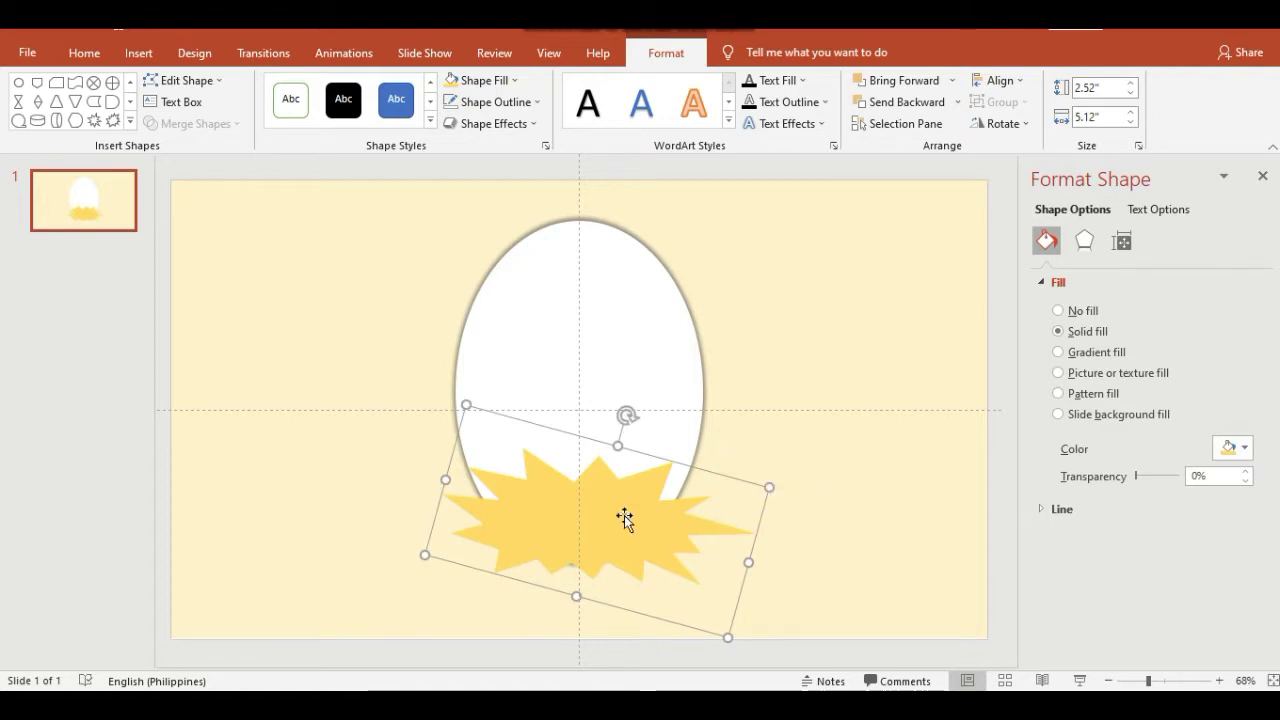
key("Left")
key("Left")
key("Left")
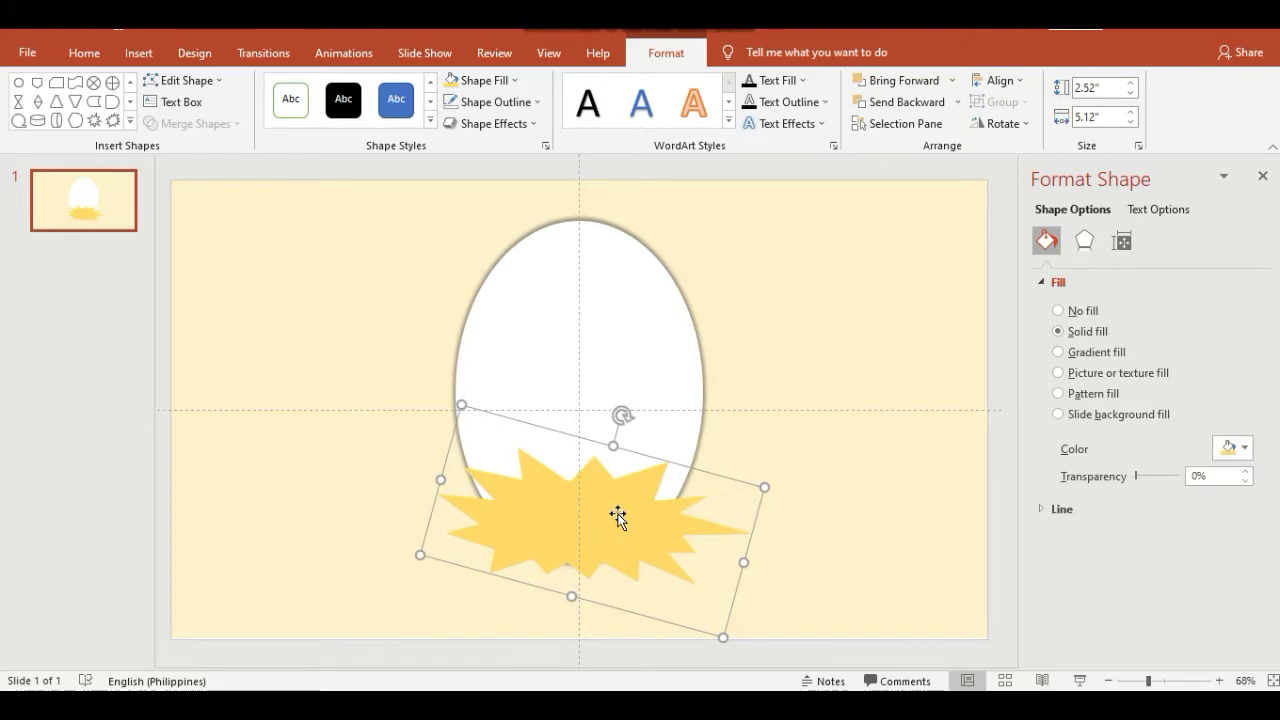
key("Left")
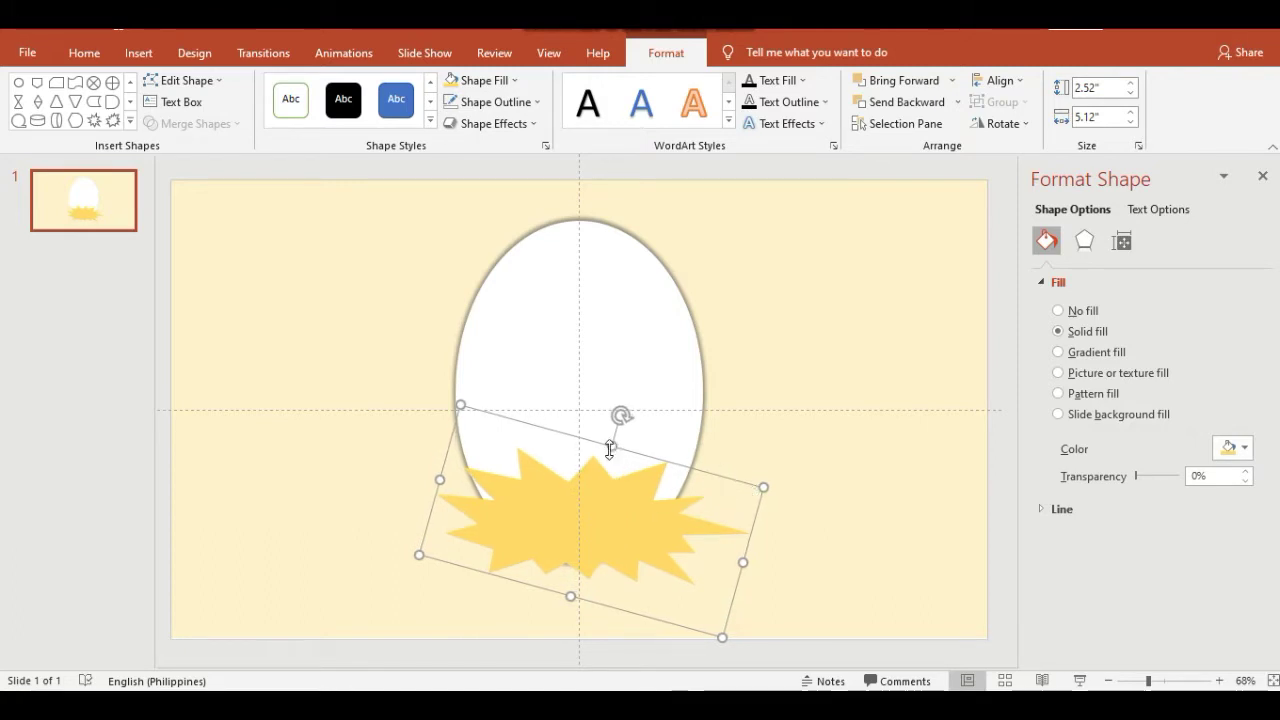
left_click_drag(609, 446, 612, 435)
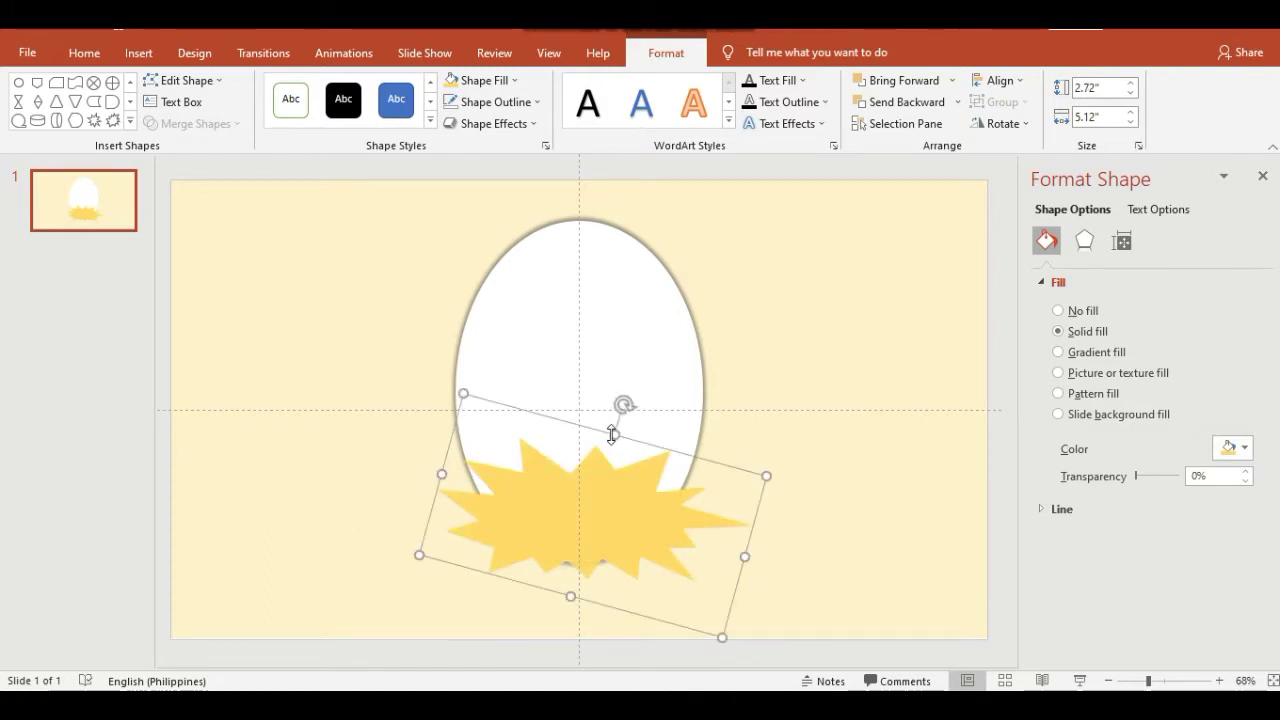
left_click(864, 520)
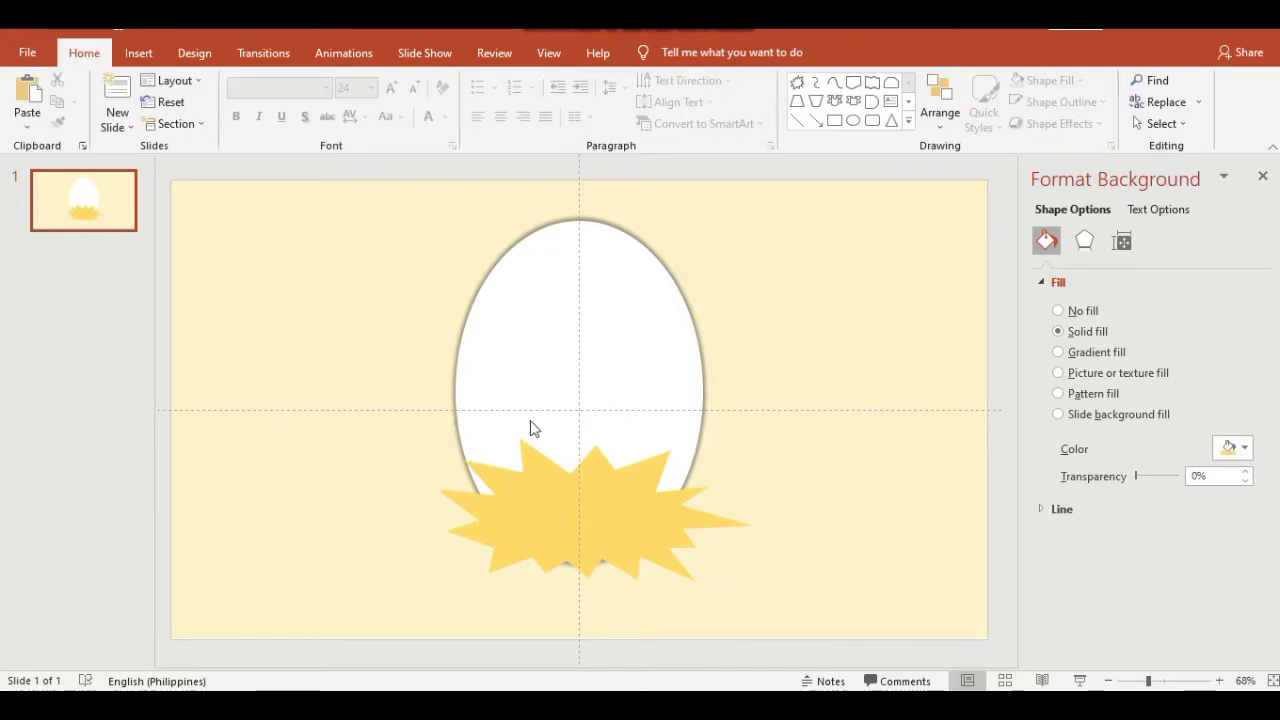
Step: Draw a slide-wide bar and fill it Orange Accent 2 Darker 25%
left_click(142, 56)
left_click(300, 125)
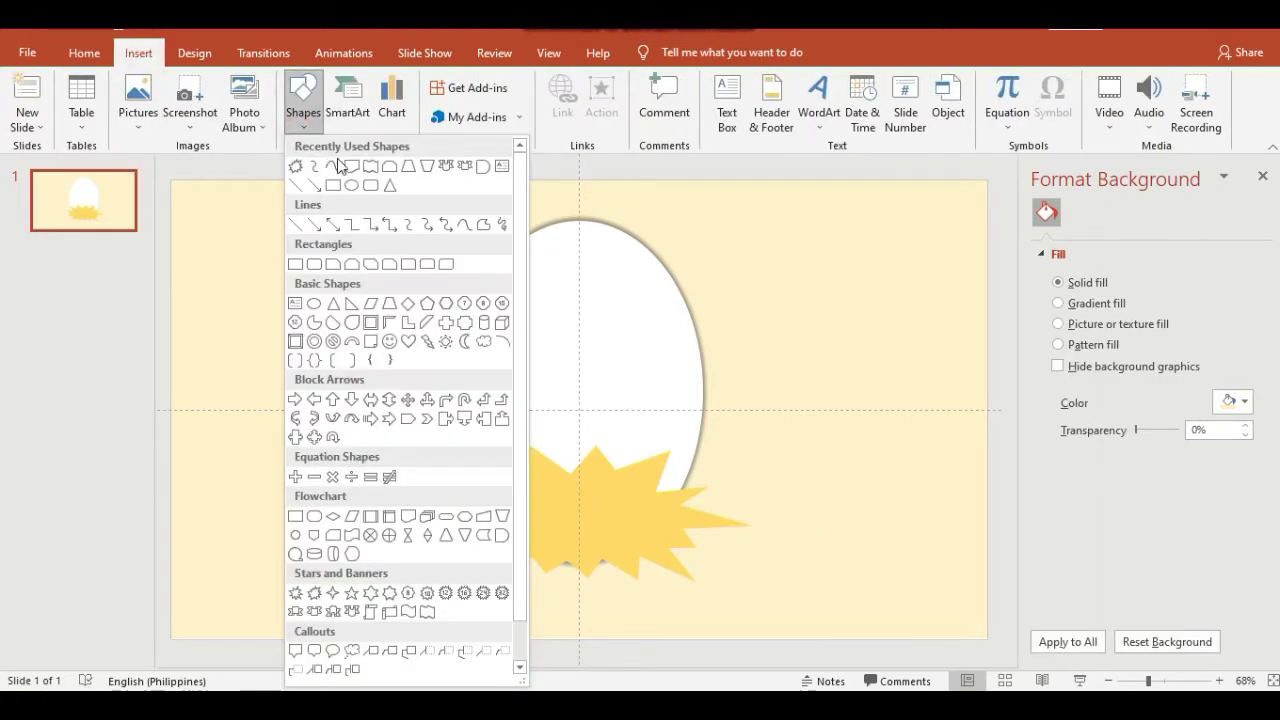
left_click(334, 187)
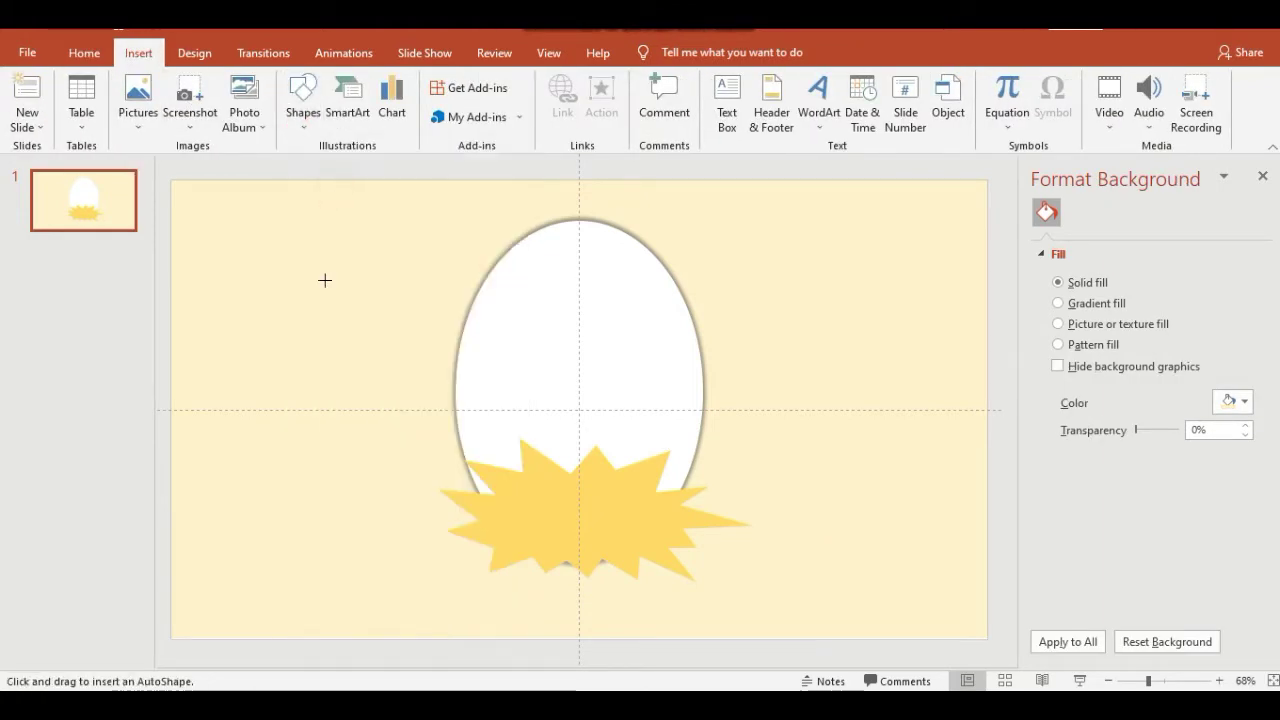
mouse_move(171, 436)
left_mouse_down()
mouse_move(972, 502)
mouse_move(993, 490)
left_mouse_up()
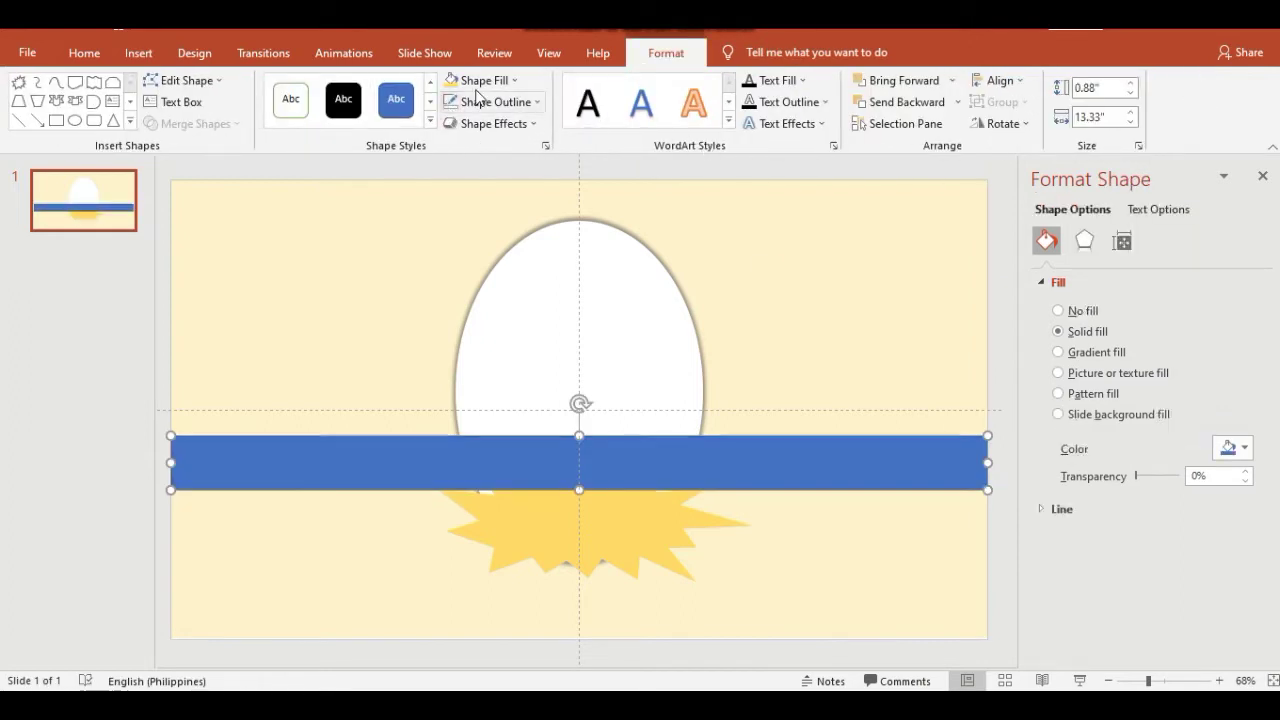
left_click(486, 80)
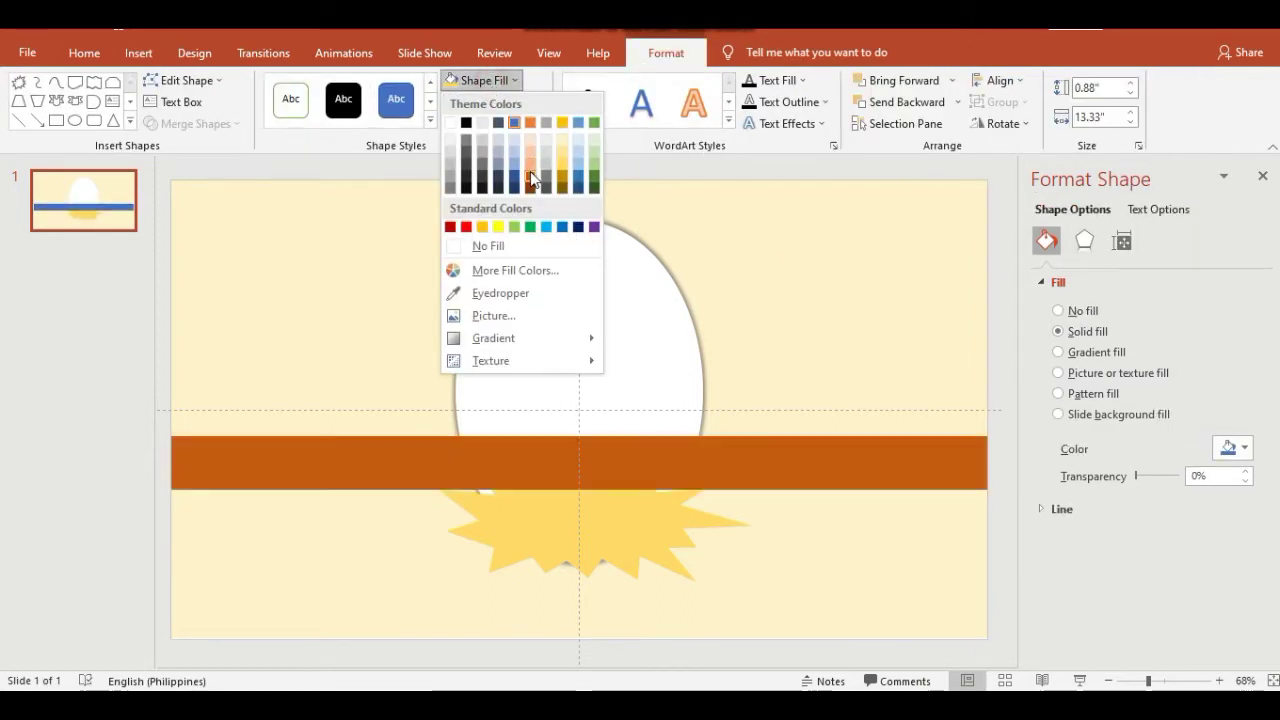
left_click(530, 175)
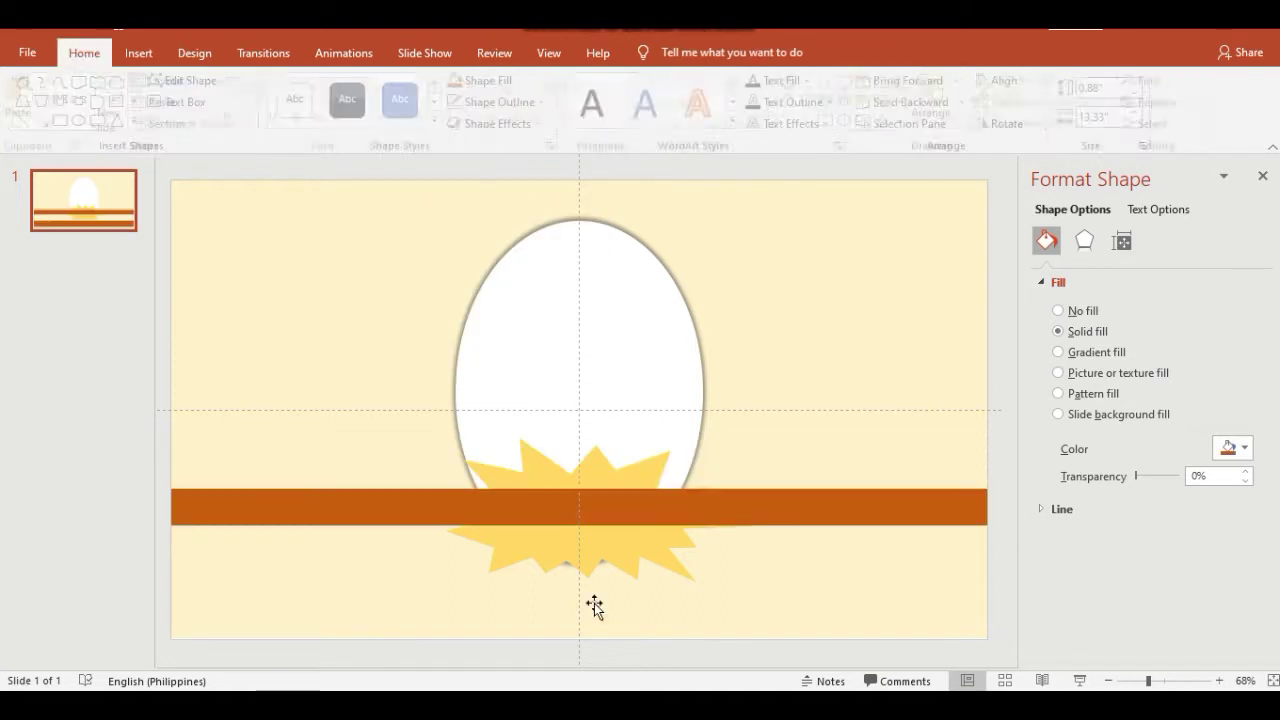
Step: Paste two copies of the orange bar lower down as fence rails
left_click(620, 505)
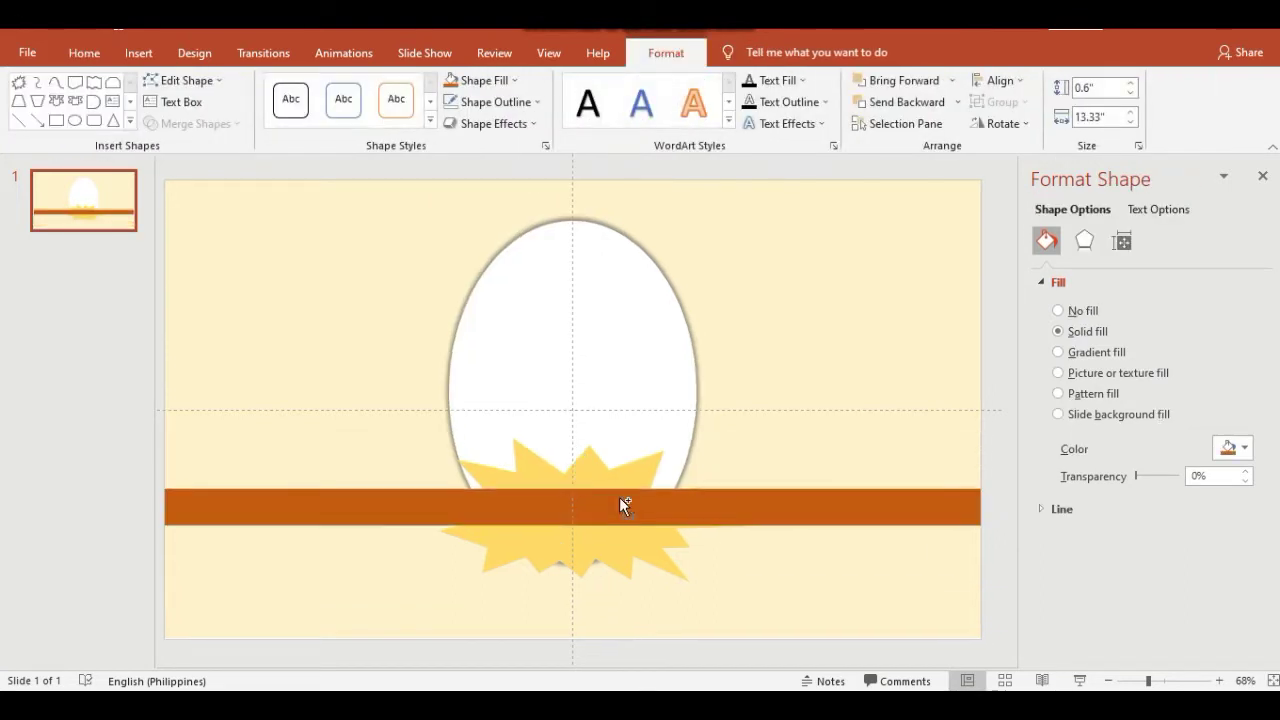
key("ctrl+v")
left_click_drag(621, 538, 606, 608)
key("ctrl+v")
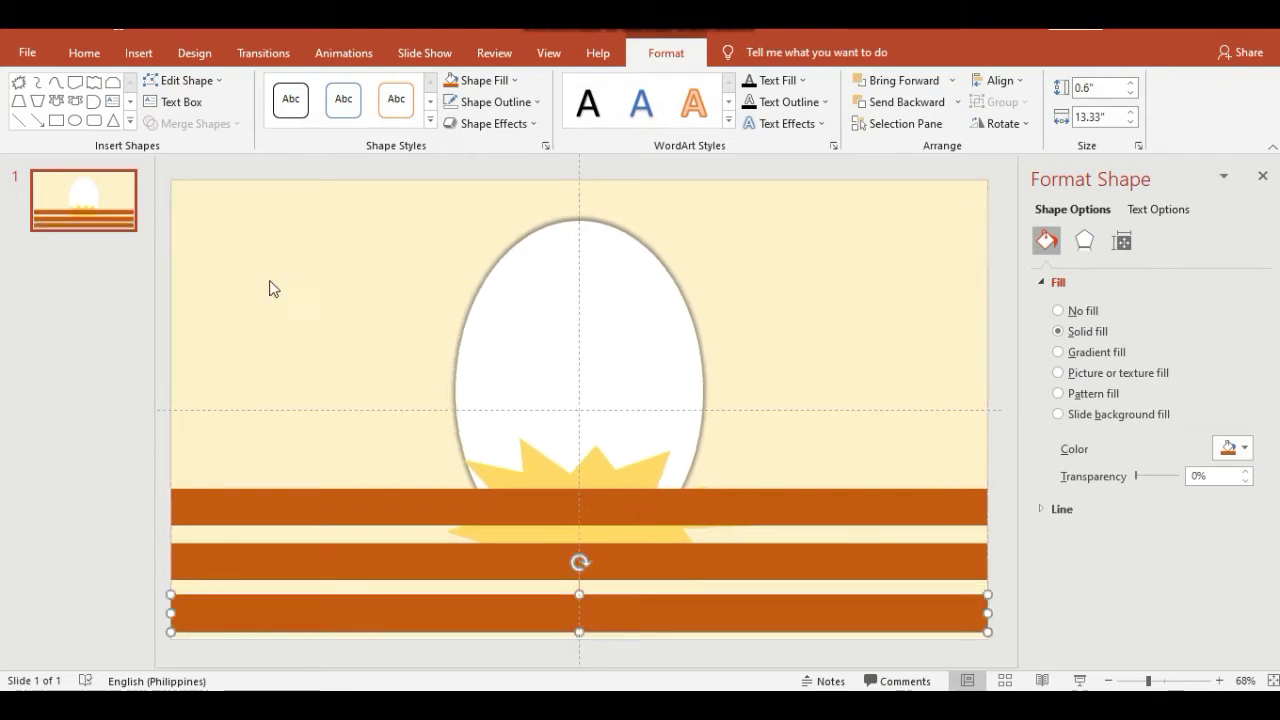
Step: Draw a rounded-rectangle post filled Orange Accent 2 Darker 50%, 2.9" tall
left_click(93, 121)
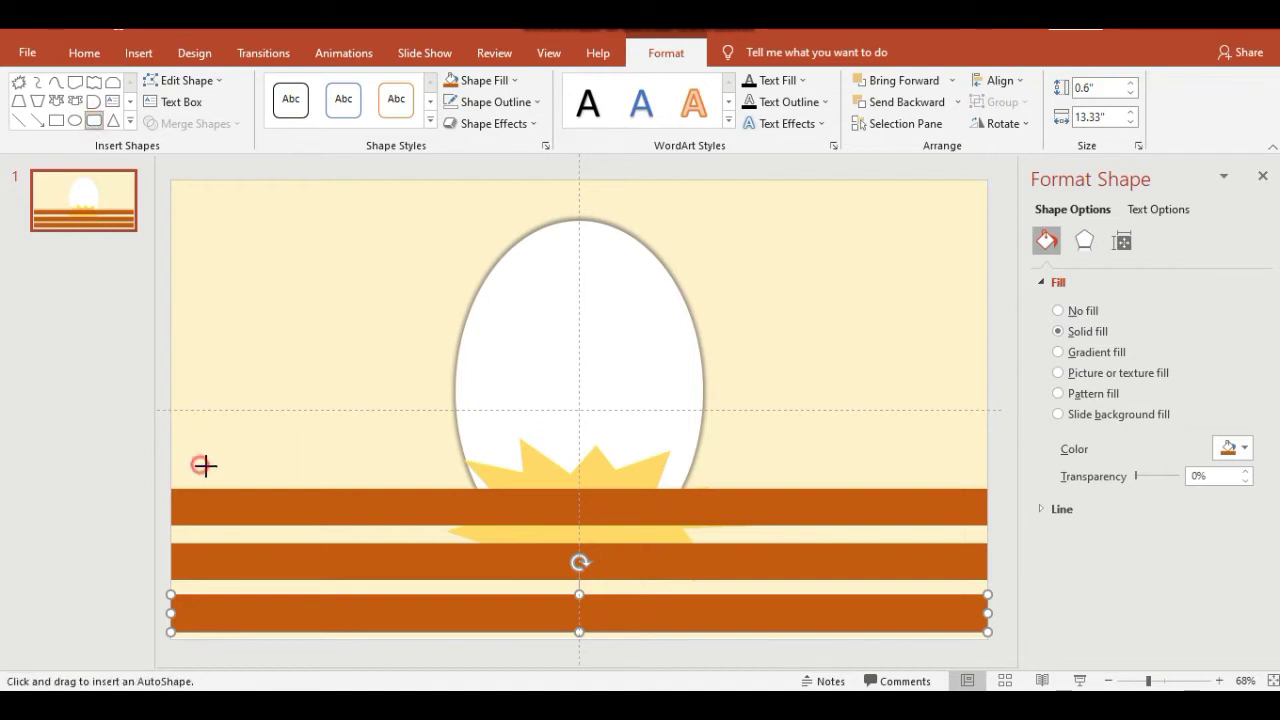
mouse_move(203, 465)
left_mouse_down()
mouse_move(268, 628)
mouse_move(258, 635)
left_mouse_up()
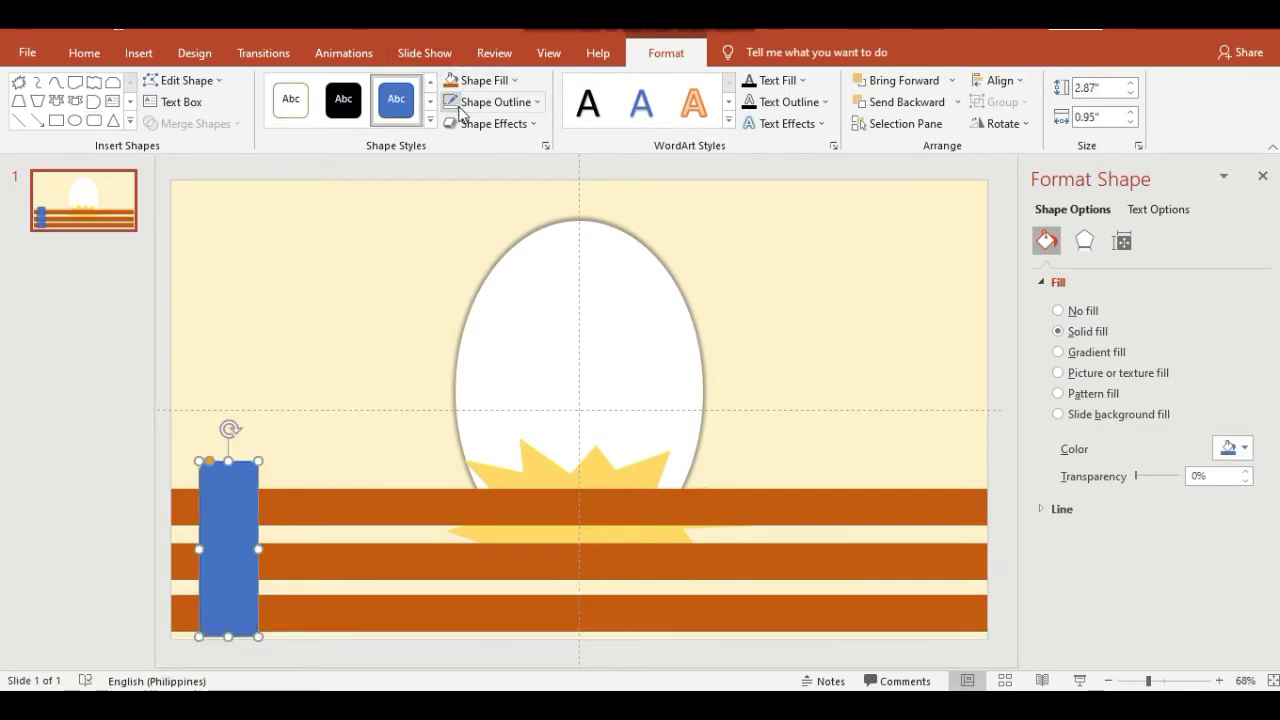
left_click(485, 80)
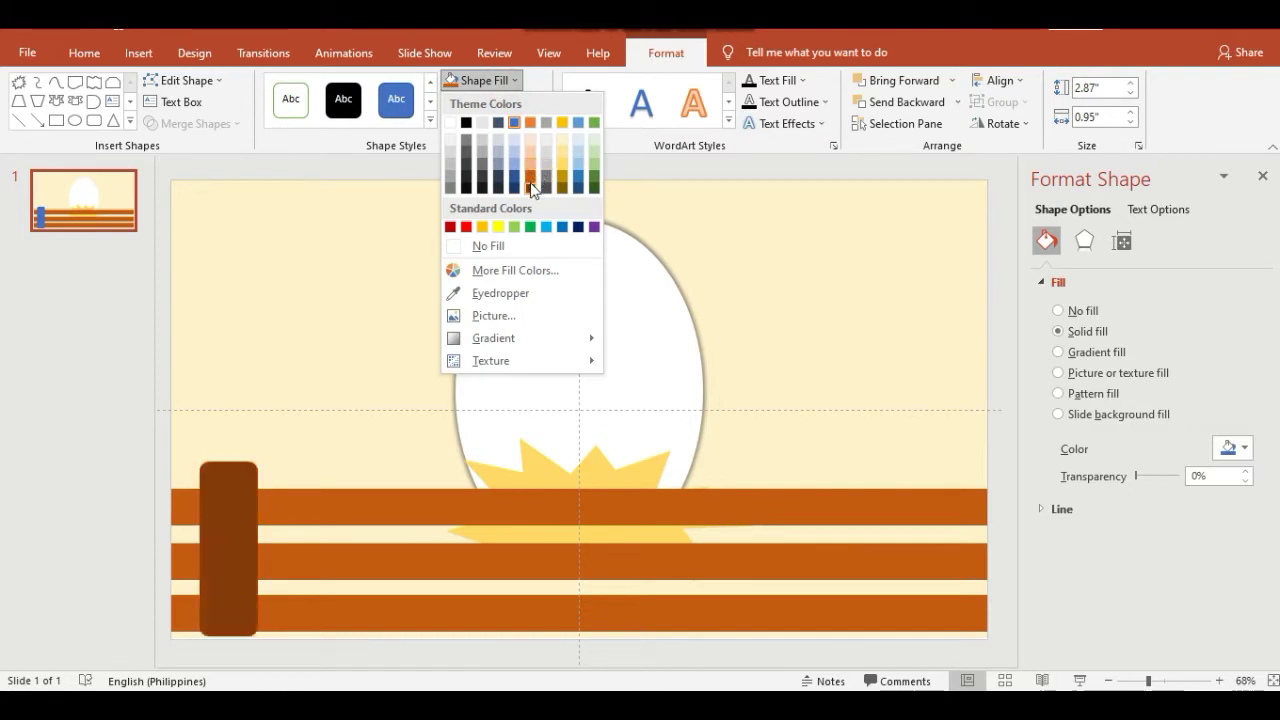
left_click(531, 187)
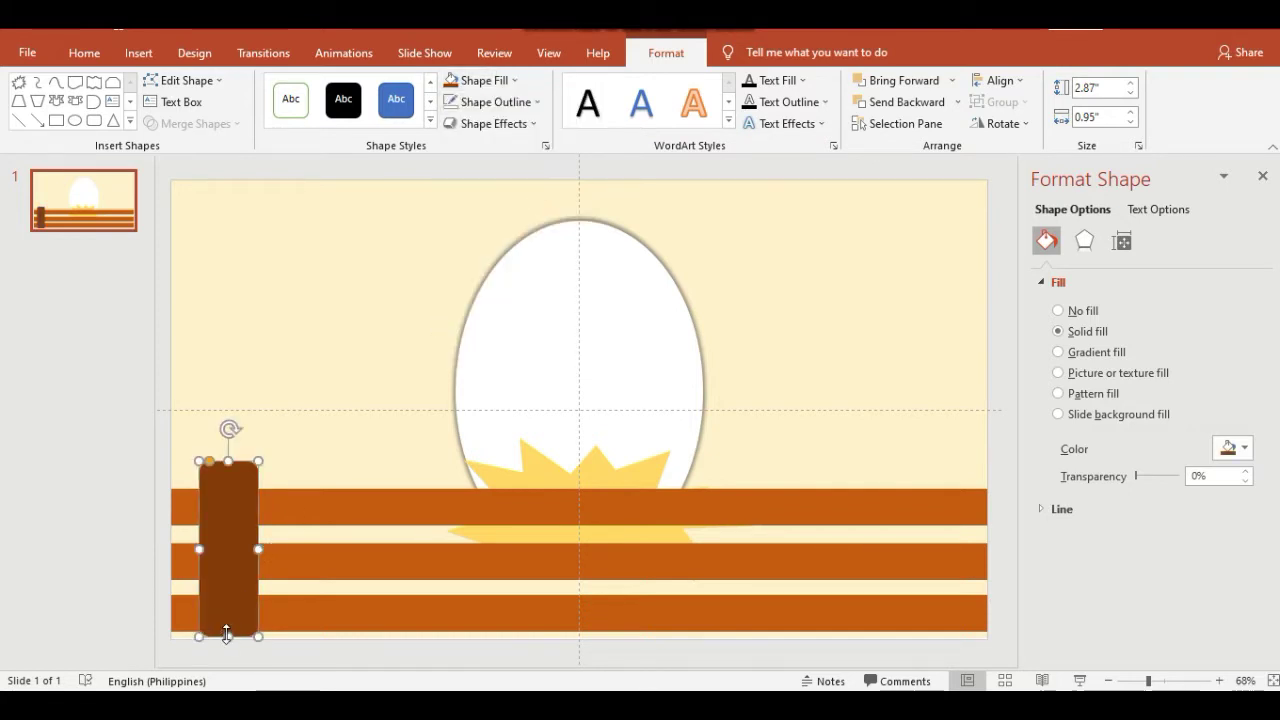
left_click_drag(227, 636, 228, 639)
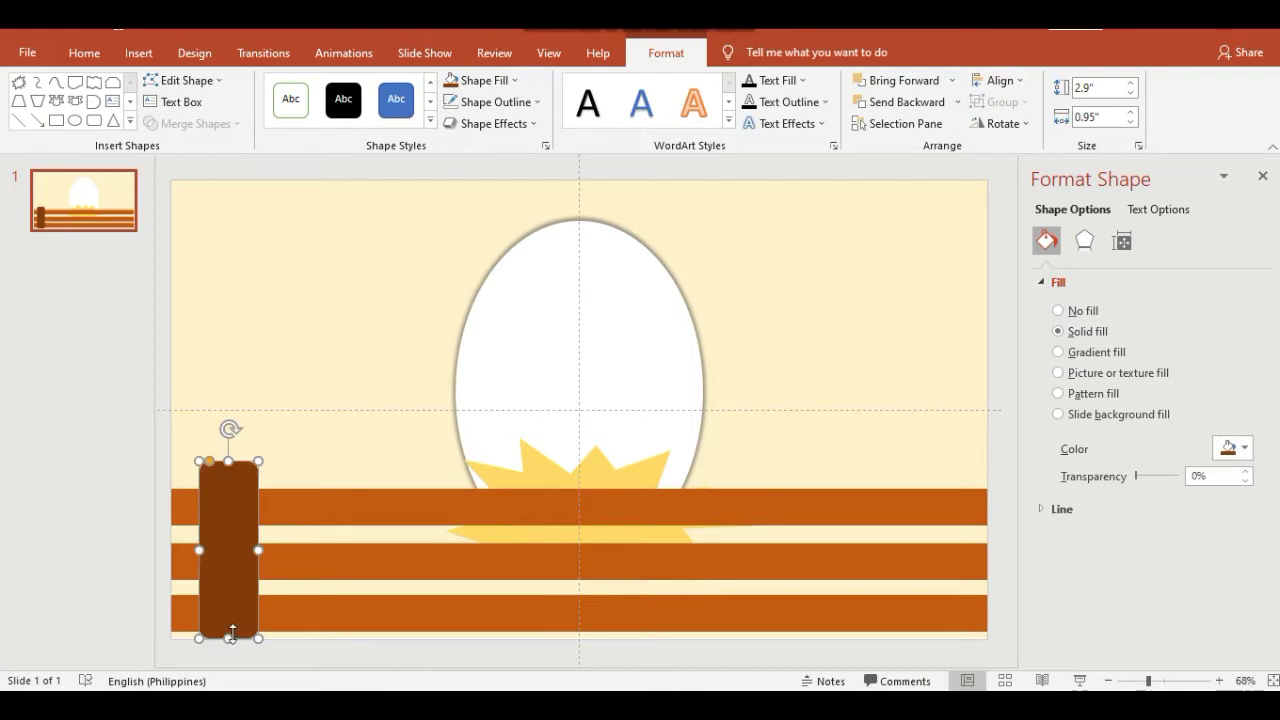
Step: Paste copies of the brown post and space them along the rails
left_click(302, 422)
left_click(241, 519)
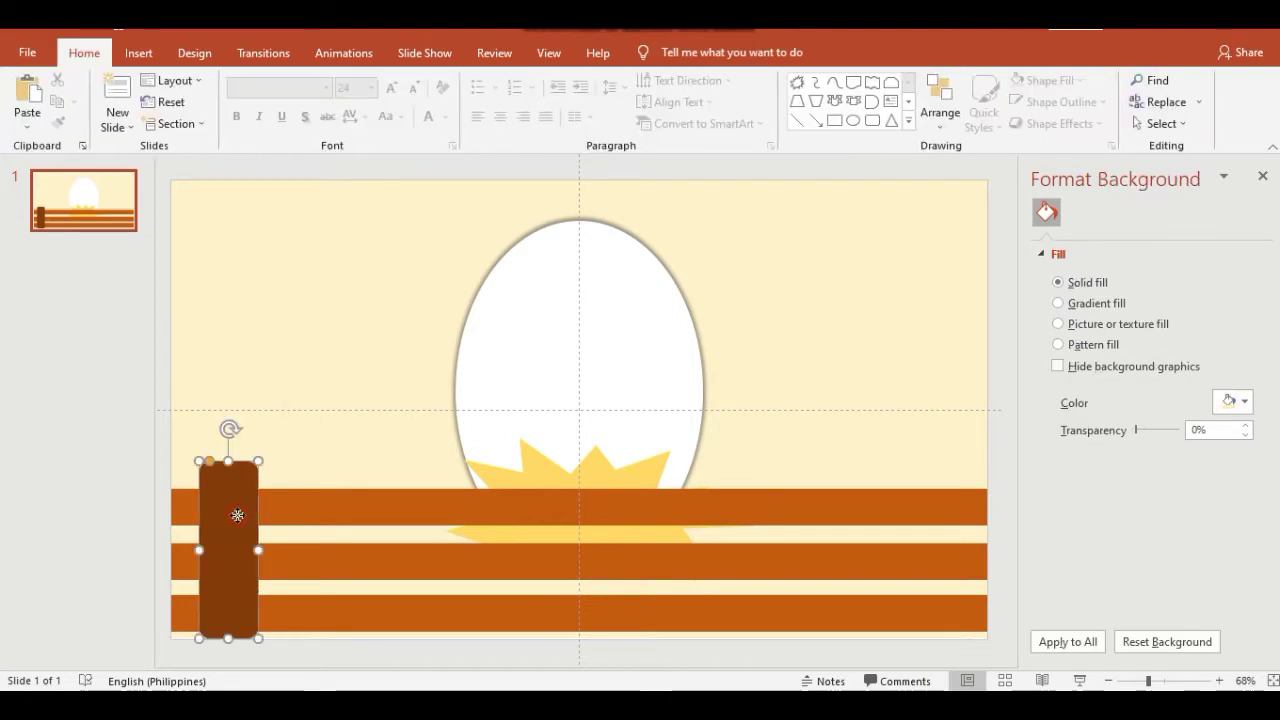
key("ctrl+v")
left_click_drag(241, 519, 911, 484)
key("ctrl+v")
key("ctrl+v")
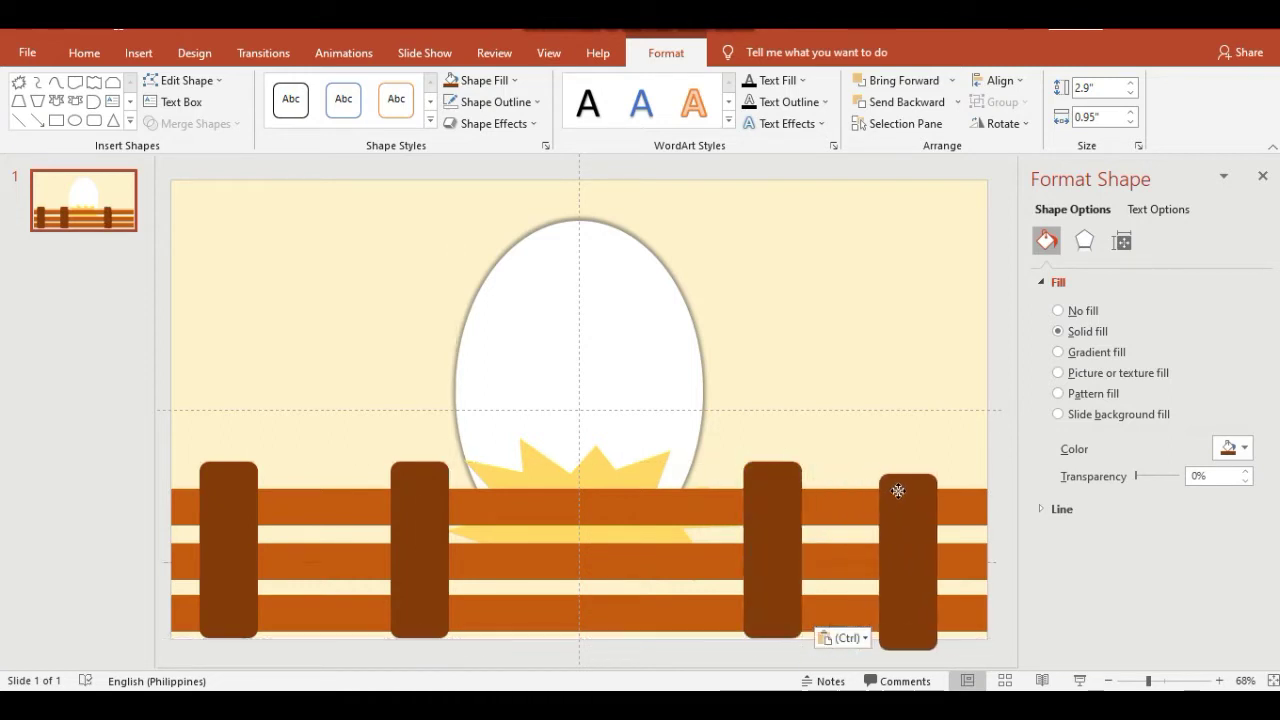
left_click(863, 443)
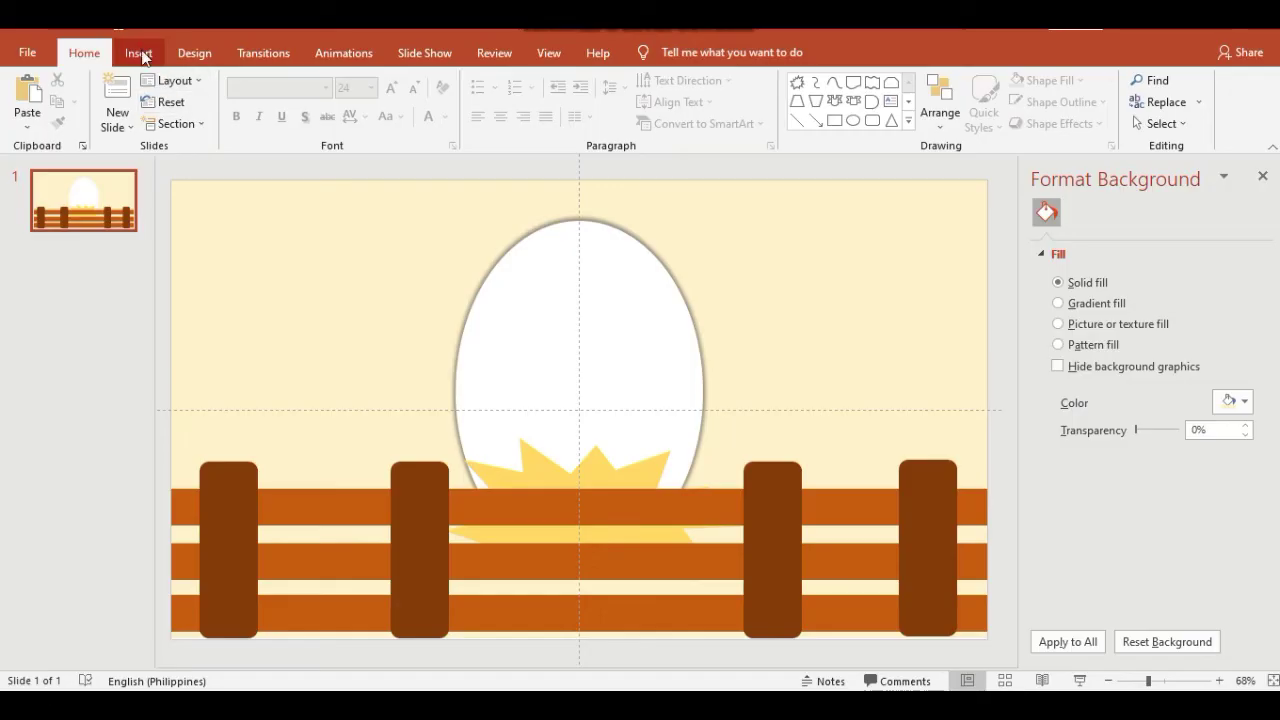
Step: Draw a tiny oval on the left post and fill it Gold Accent 4 Darker 25%
left_click(140, 56)
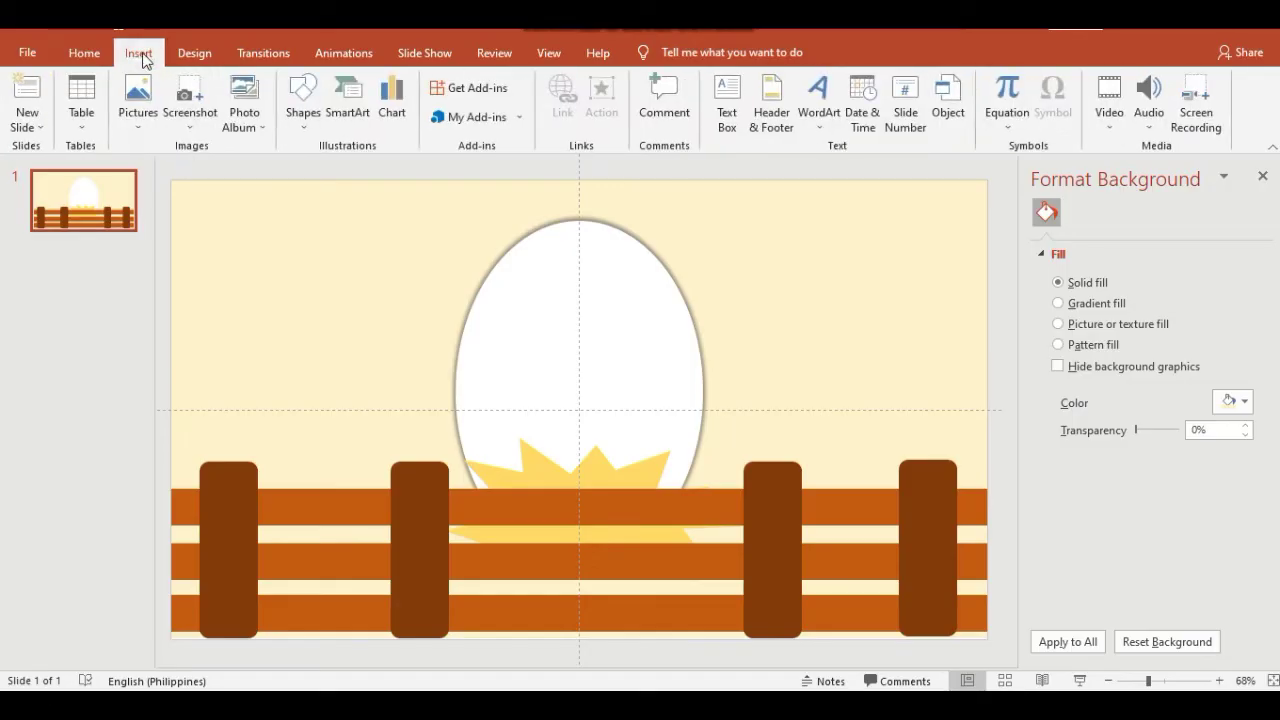
left_click(304, 128)
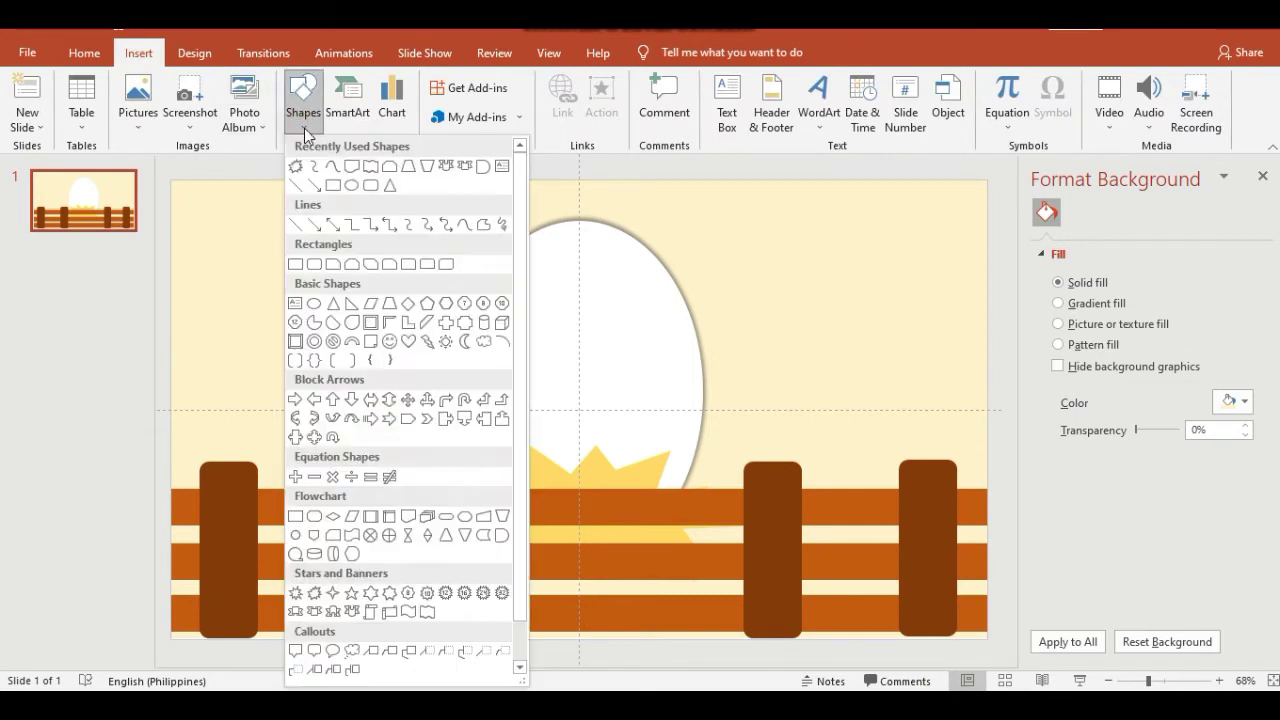
left_click(352, 186)
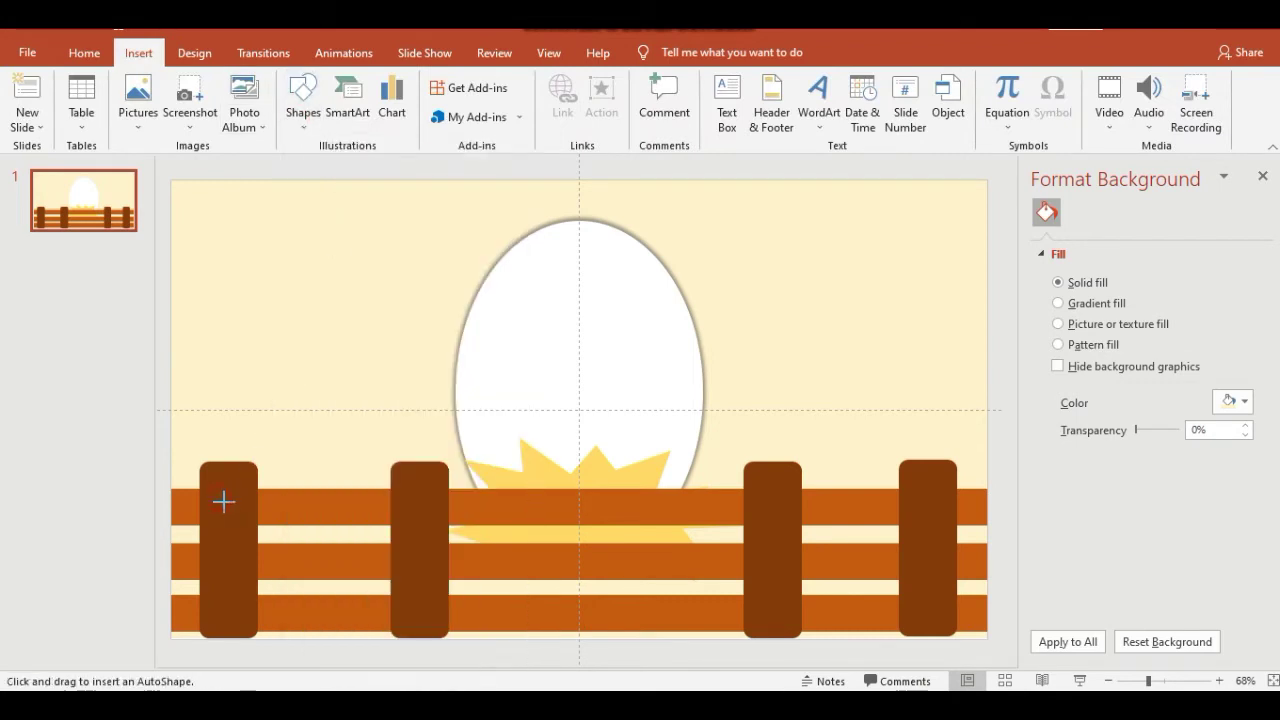
left_click_drag(228, 507, 219, 497)
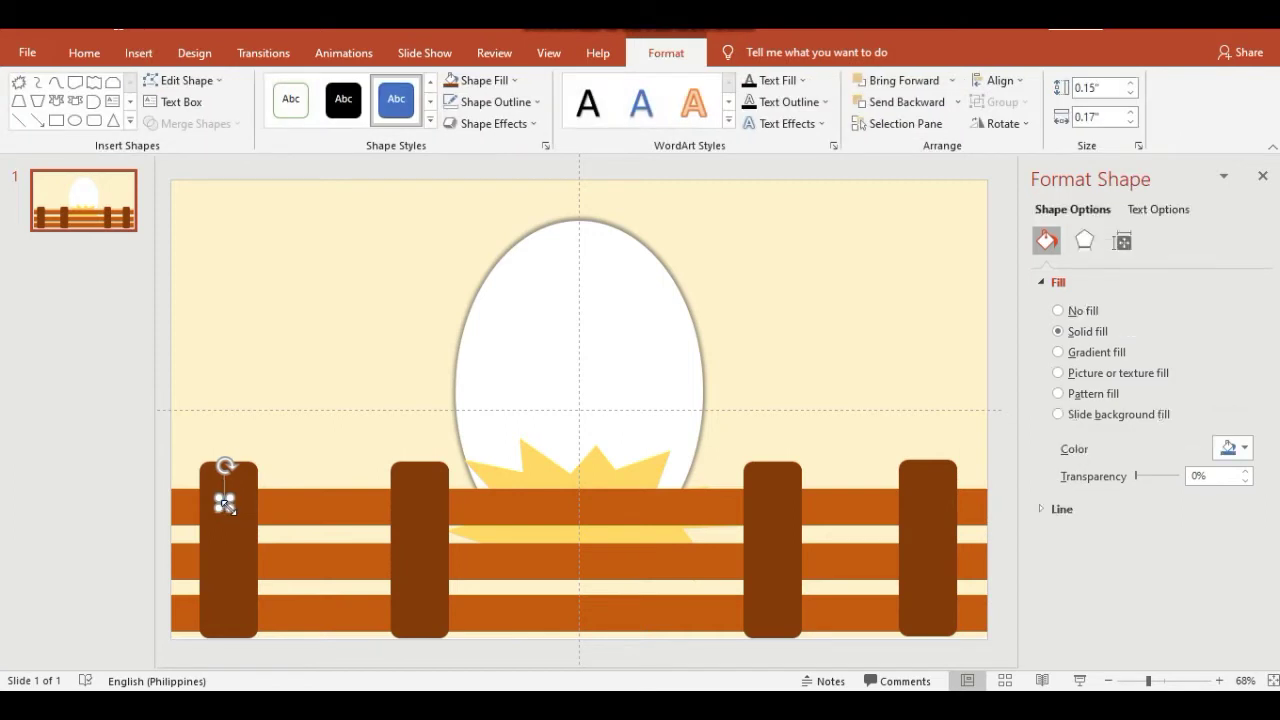
left_click(478, 80)
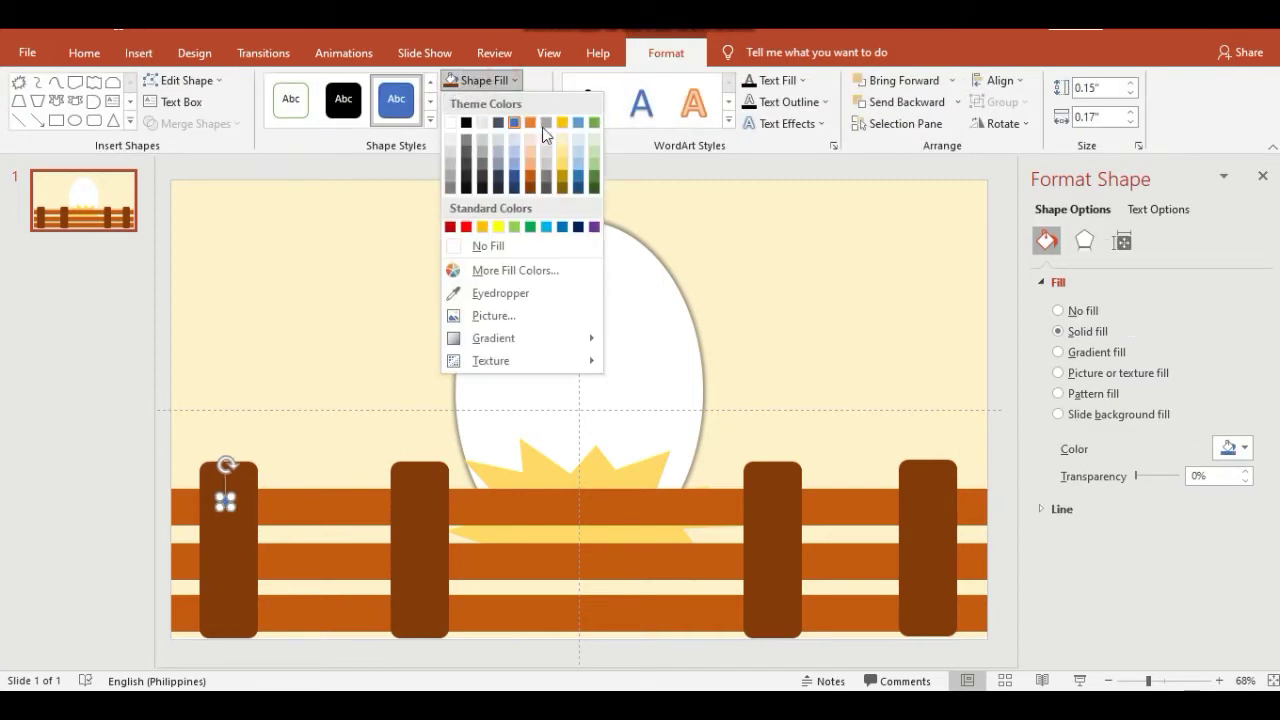
left_click(567, 178)
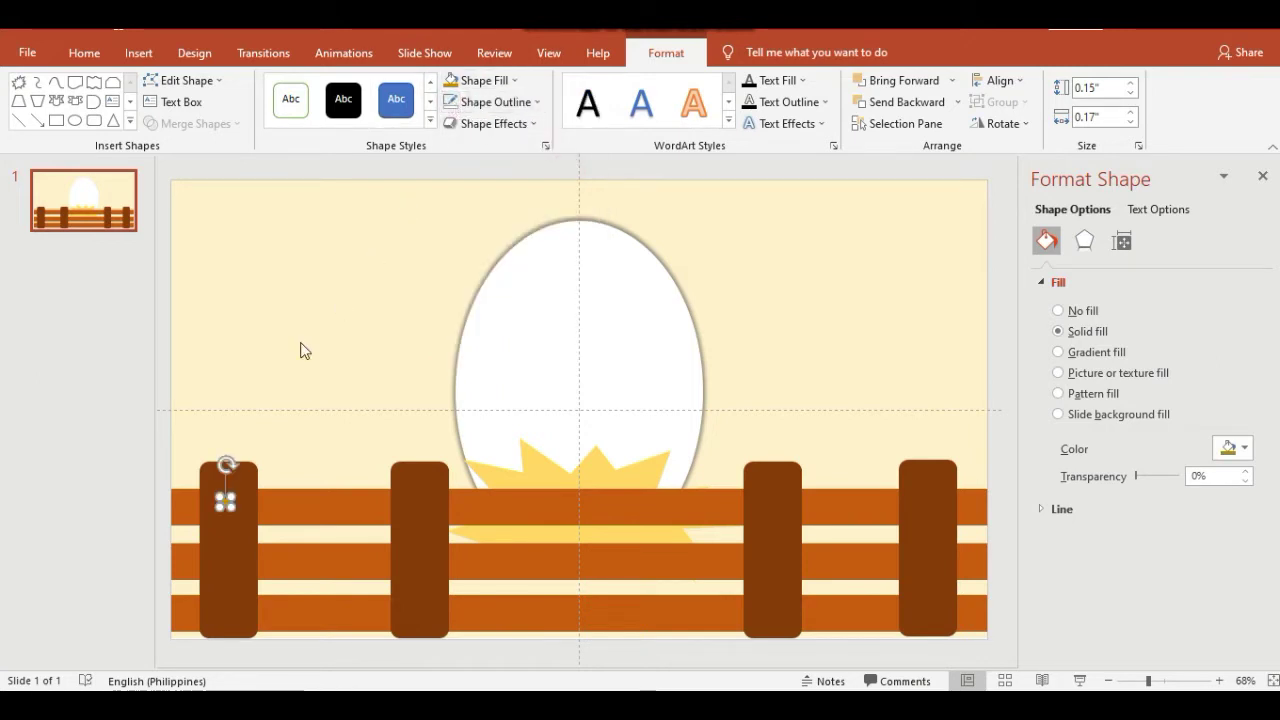
key("Right")
key("Right")
key("Right")
Step: Duplicate the gold dot into three nails stacked down the left post
key("ctrl+v")
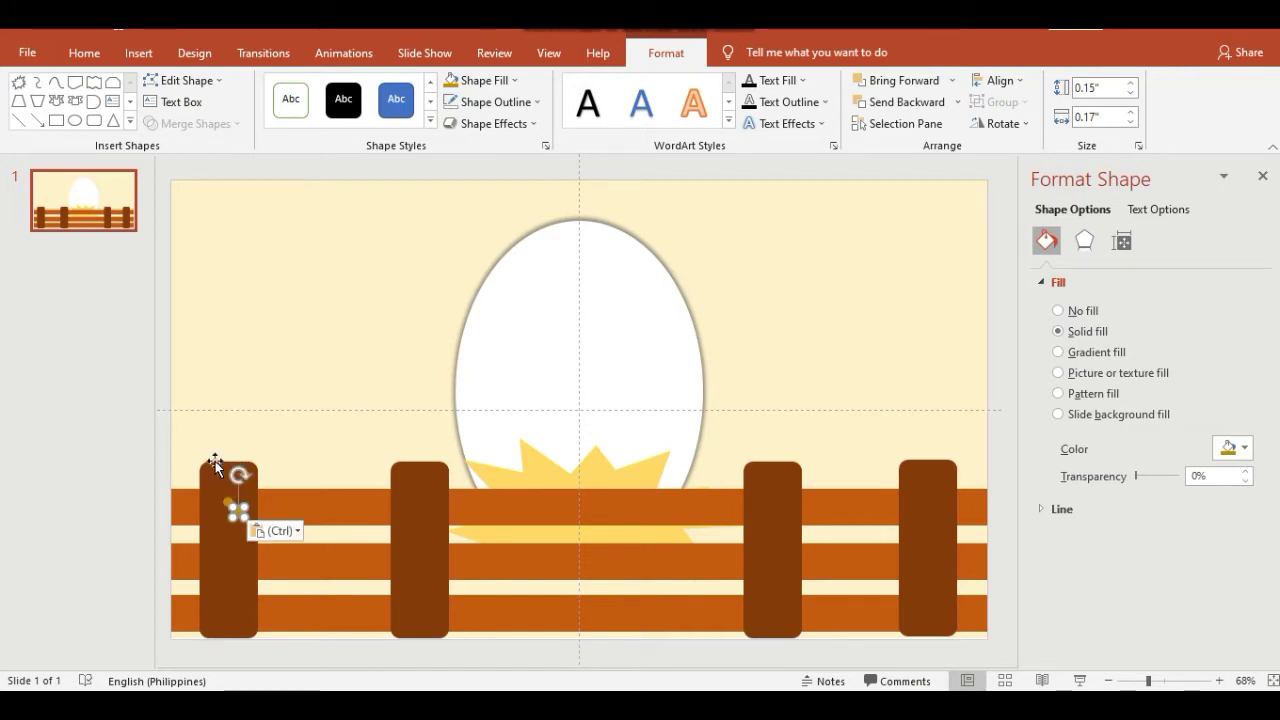
key("Left")
key("Down")
key("Down")
key("Down")
key("Down")
key("Down")
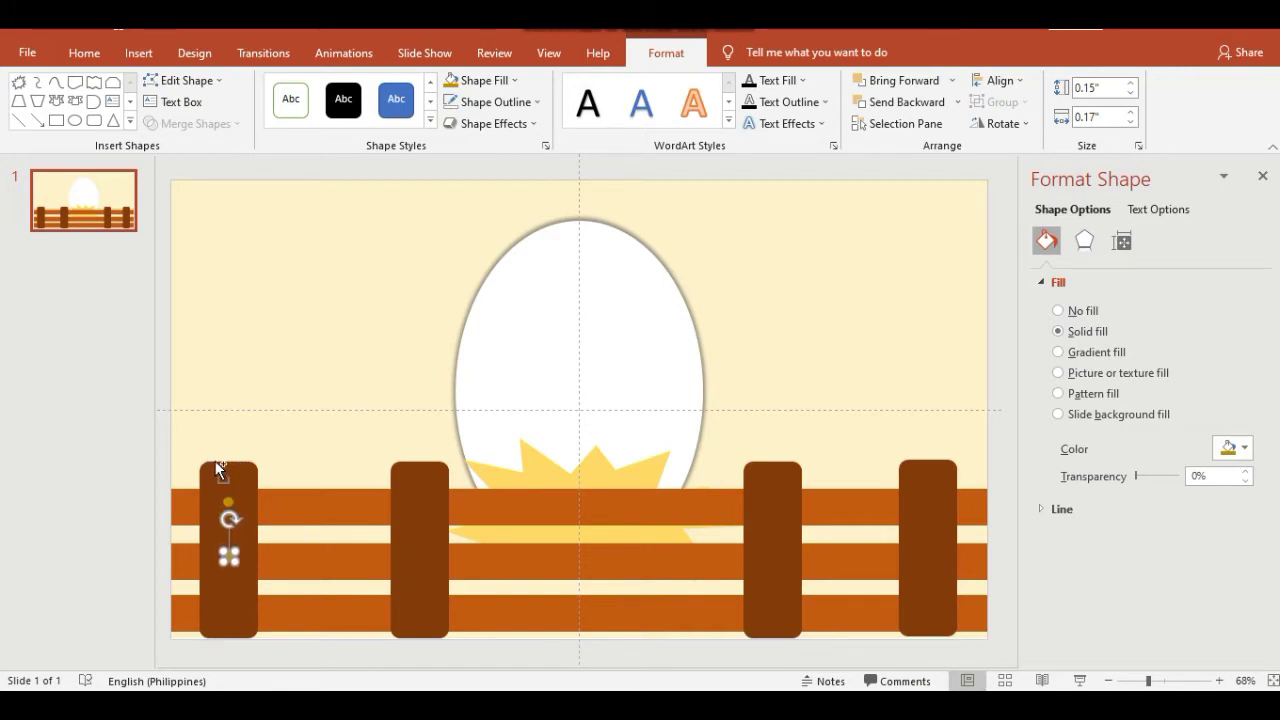
key("ctrl+v")
key("Left")
key("Down")
key("Down")
key("Down")
key("Down")
key("ctrl+v")
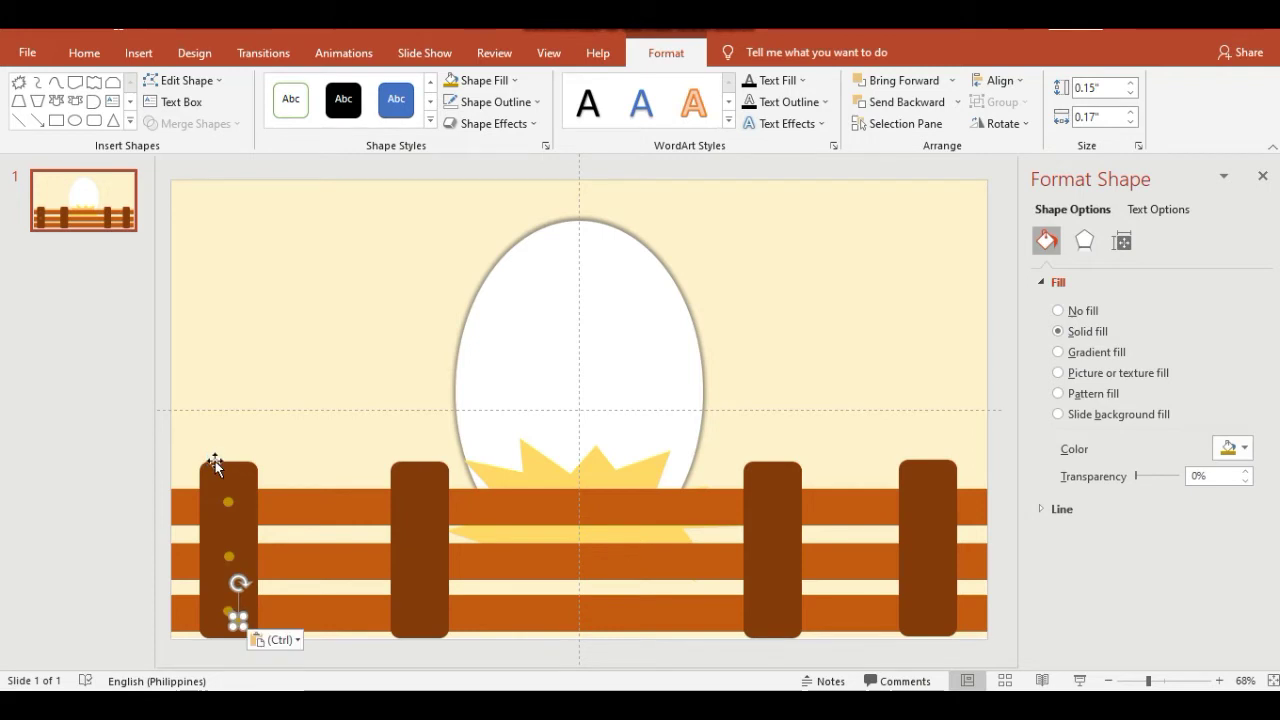
Step: Copy the three dots onto each of the other fence posts
left_click_drag(215, 461, 242, 628)
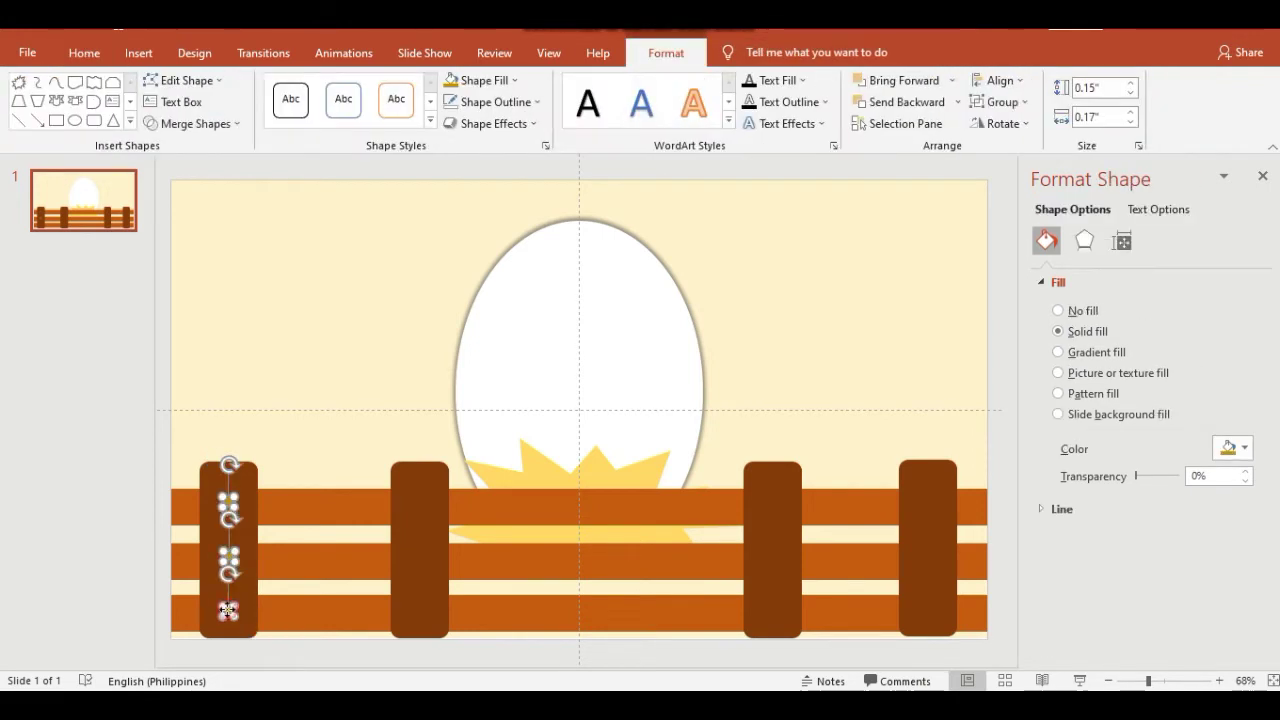
key("ctrl+c")
key("ctrl+v")
key("Right")
key("Right")
key("Right")
key("Right")
key("Right")
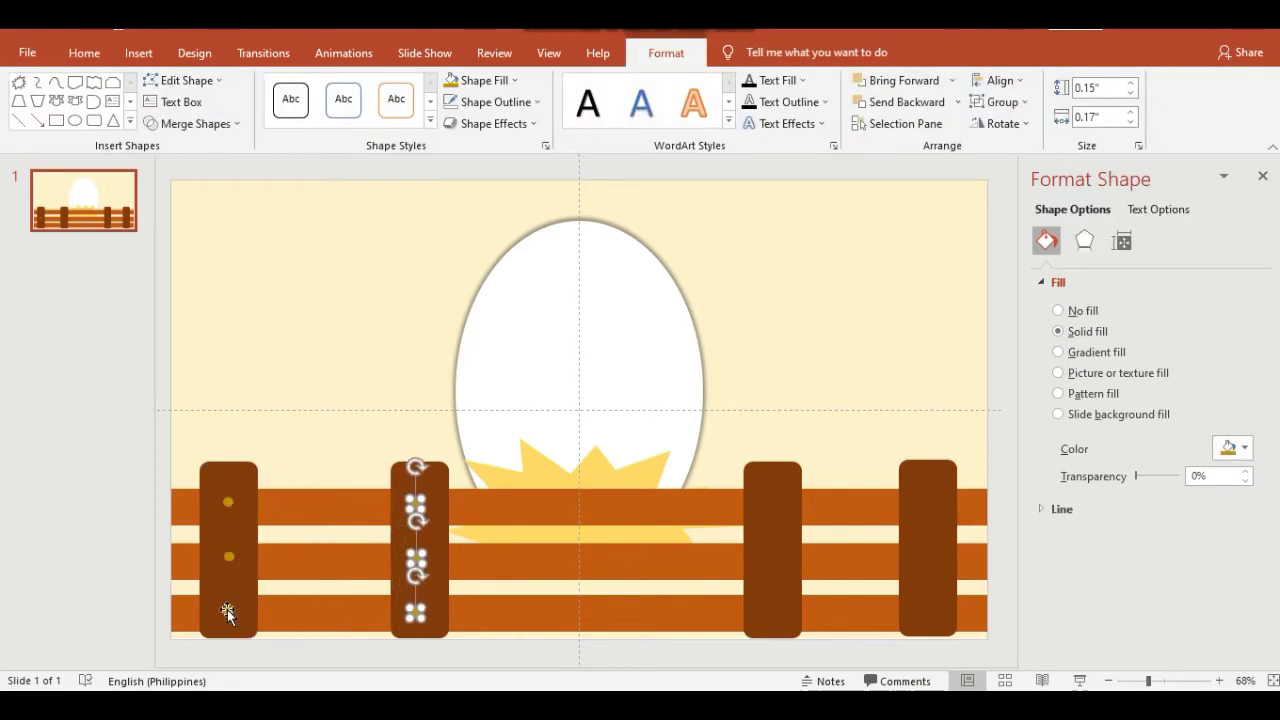
key("ctrl+v")
key("Right")
key("Right")
key("Right")
key("Right")
key("Right")
key("Right")
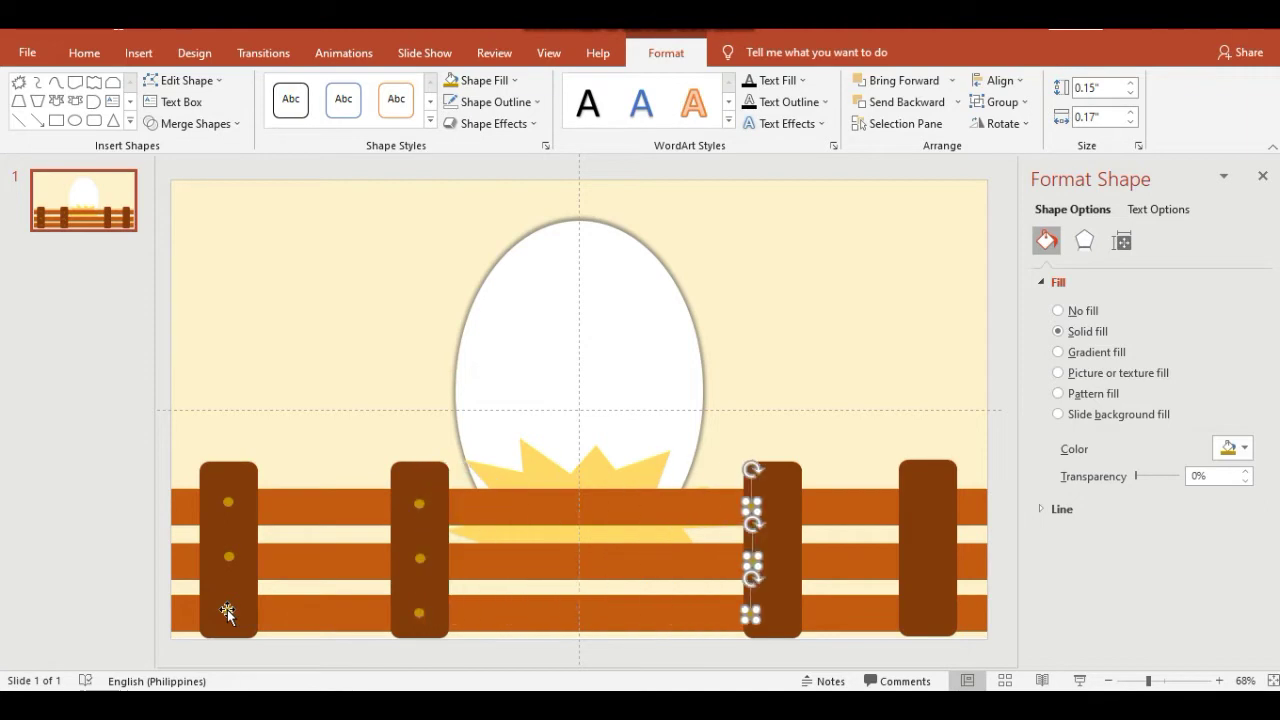
key("Right")
key("Right")
key("ctrl+v")
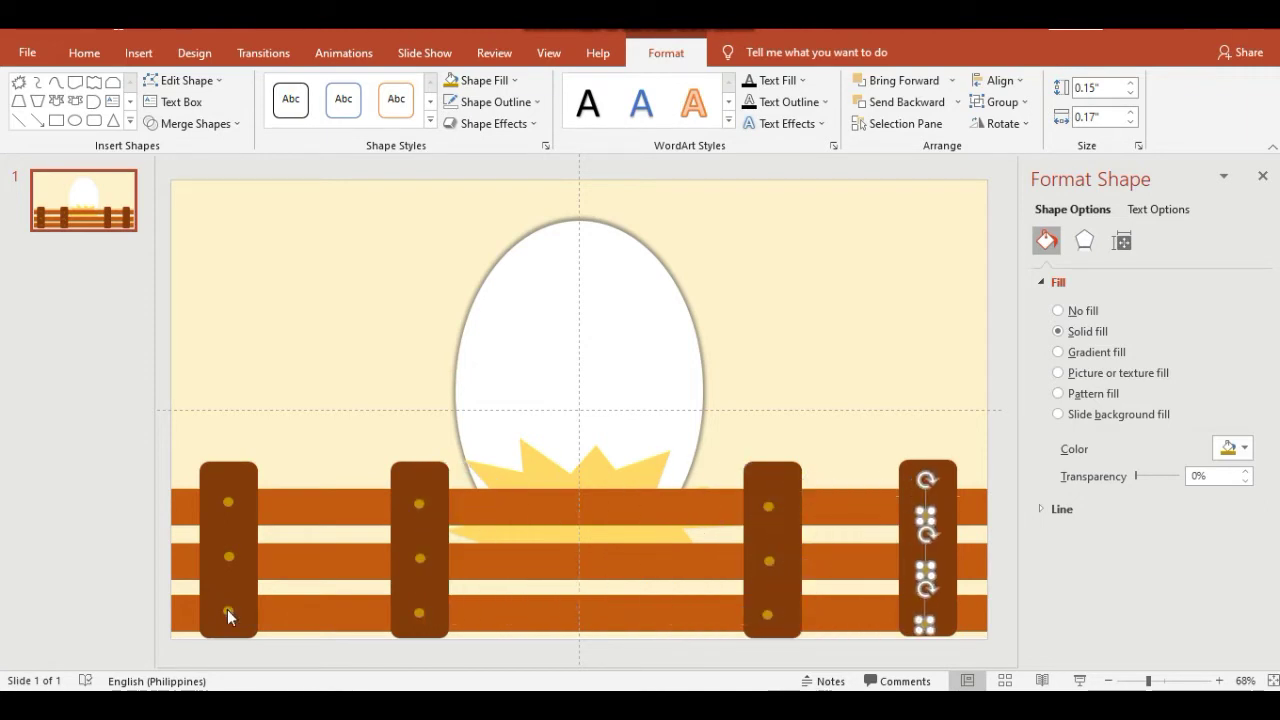
Step: Draw an enlarged top-left parallelogram beam, filled Orange Accent 2 Lighter 80%, no outline
left_click(769, 316)
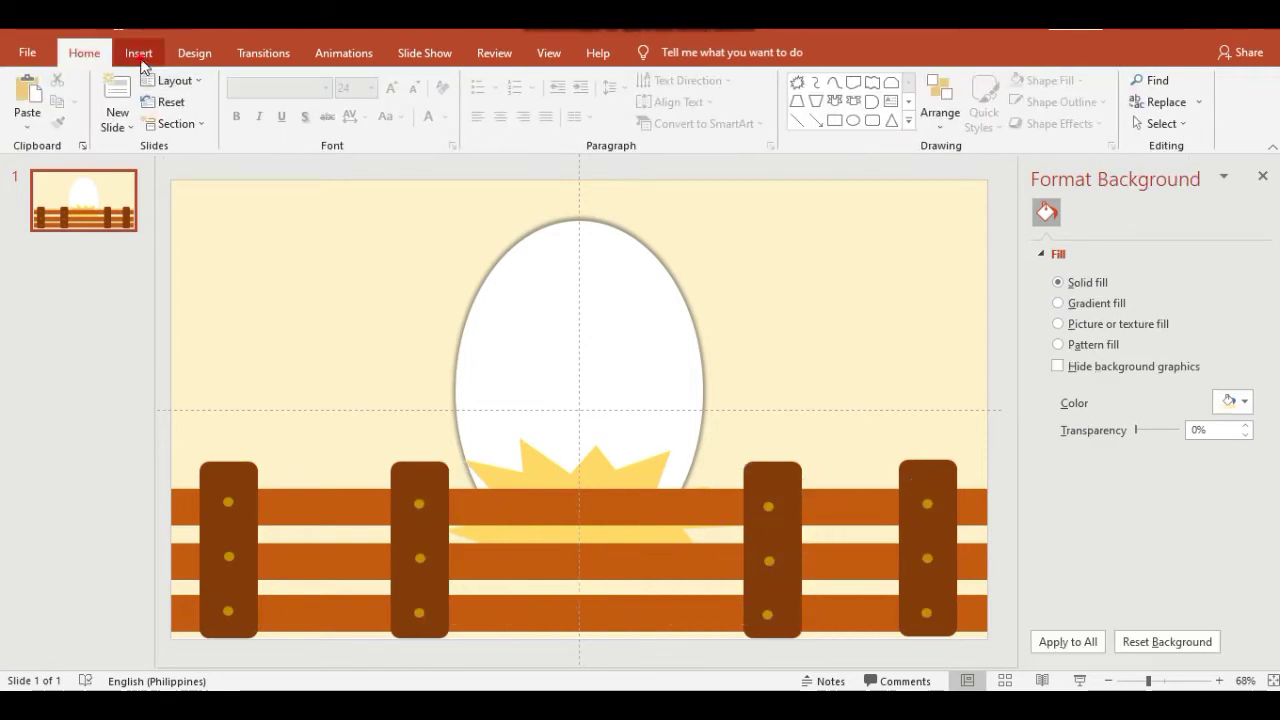
left_click(138, 52)
left_click(303, 100)
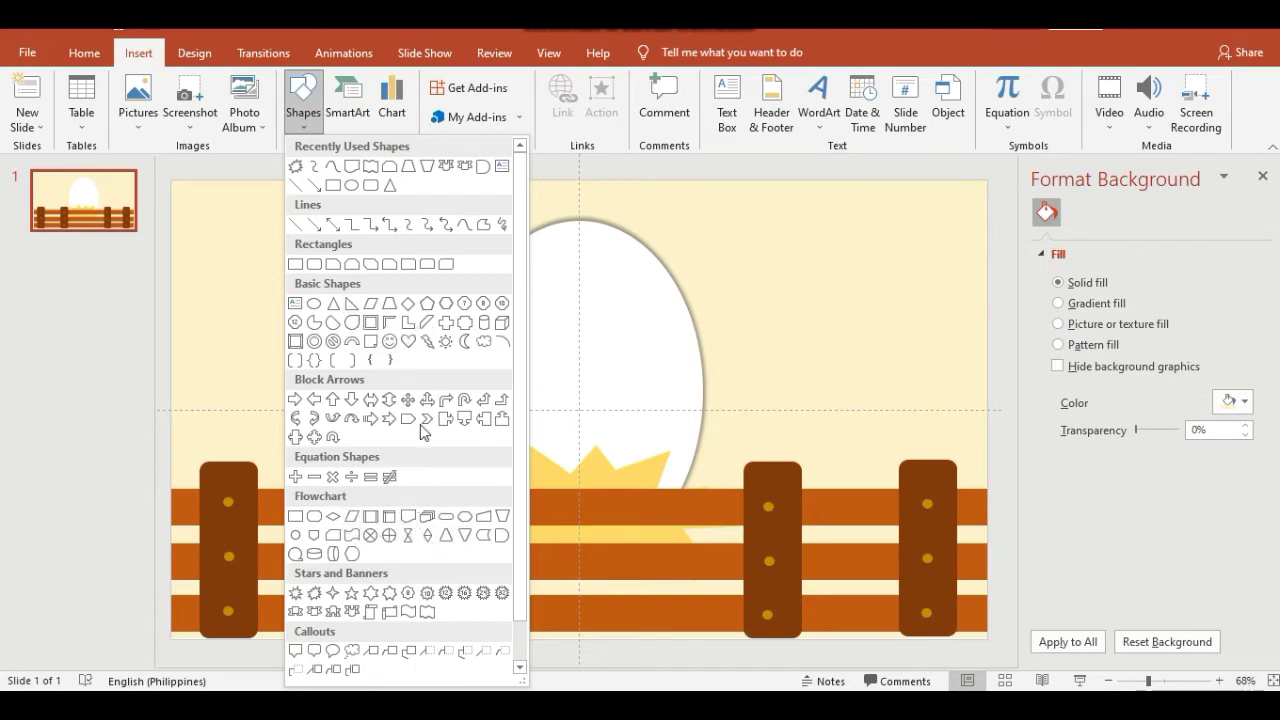
left_click(425, 323)
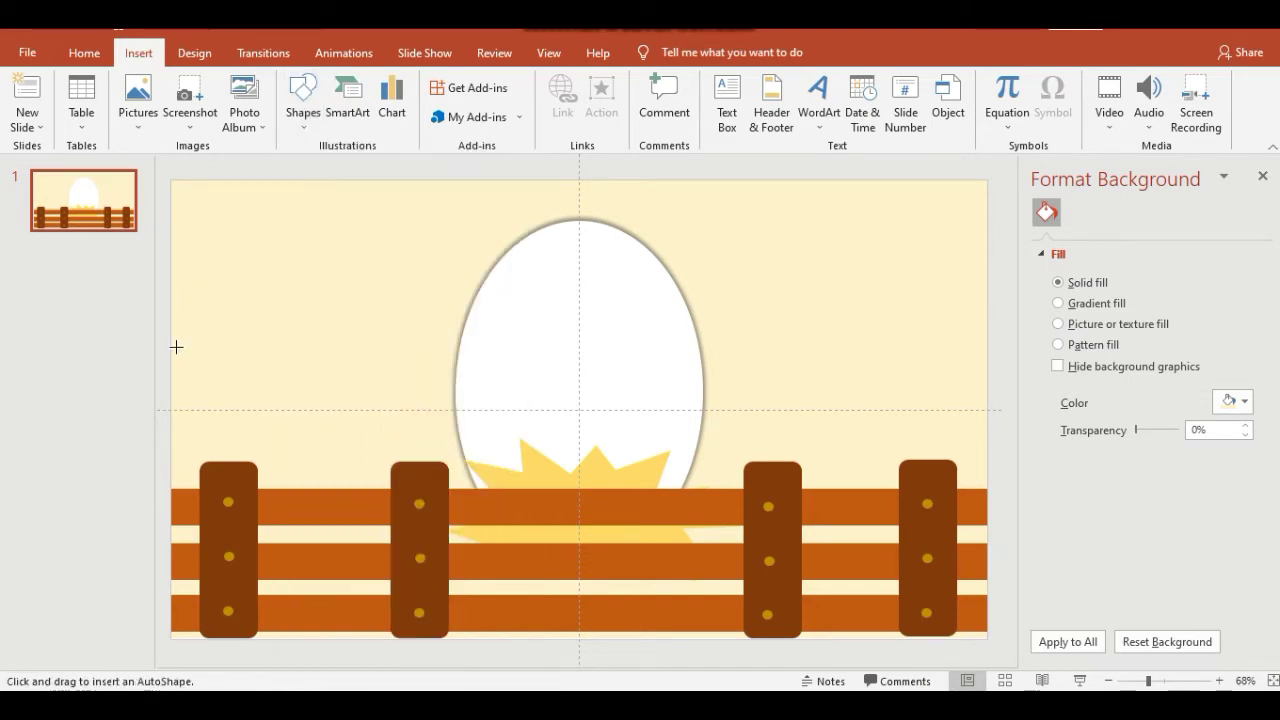
left_click_drag(177, 349, 420, 181)
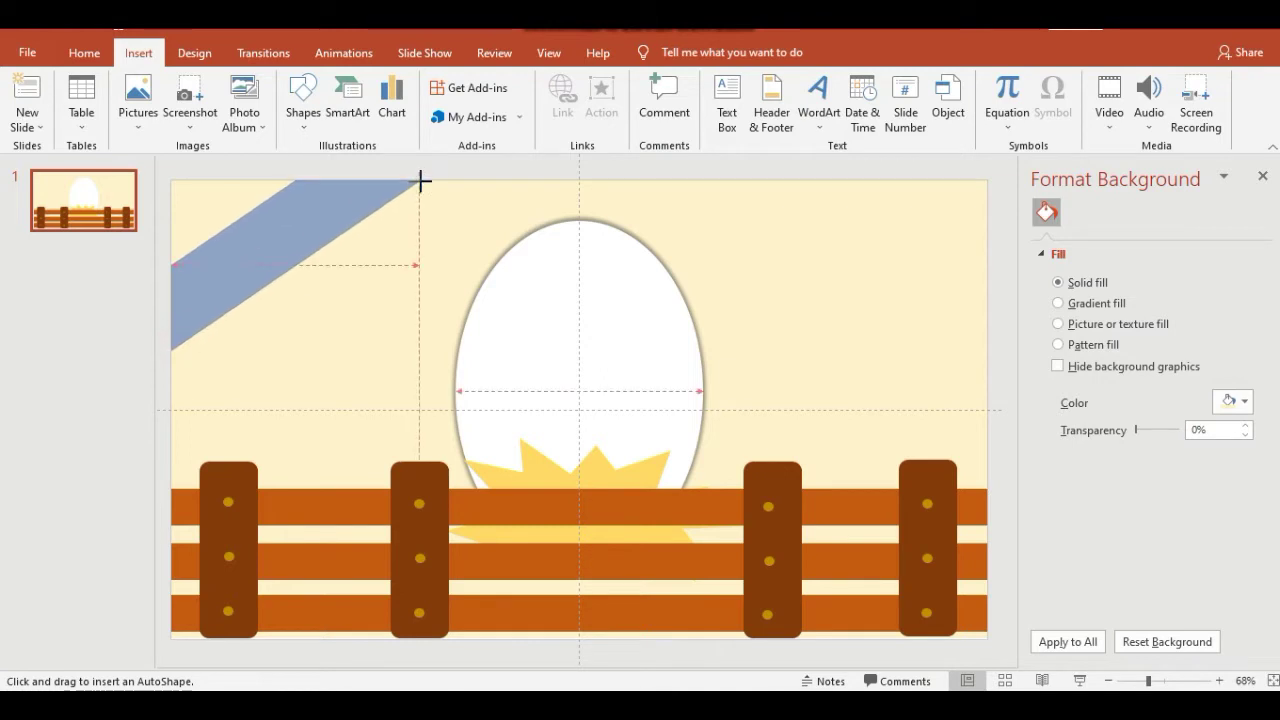
left_click_drag(171, 367, 171, 404)
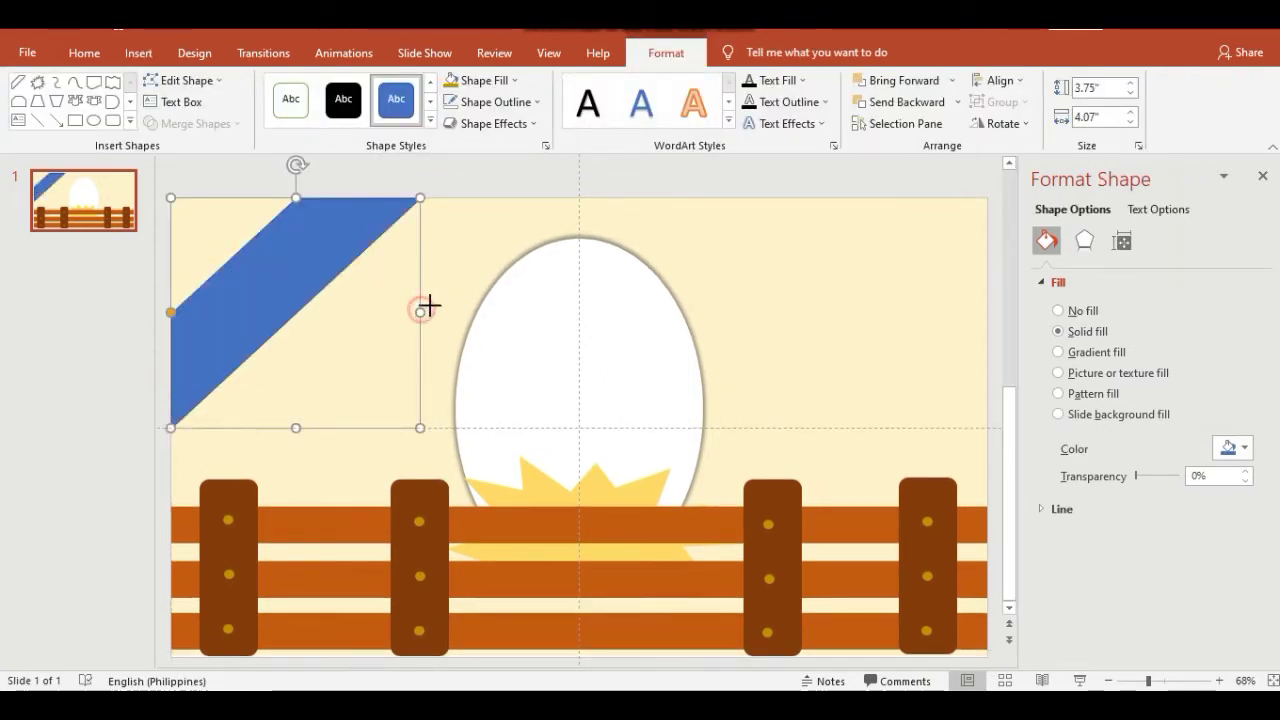
left_click_drag(424, 306, 499, 293)
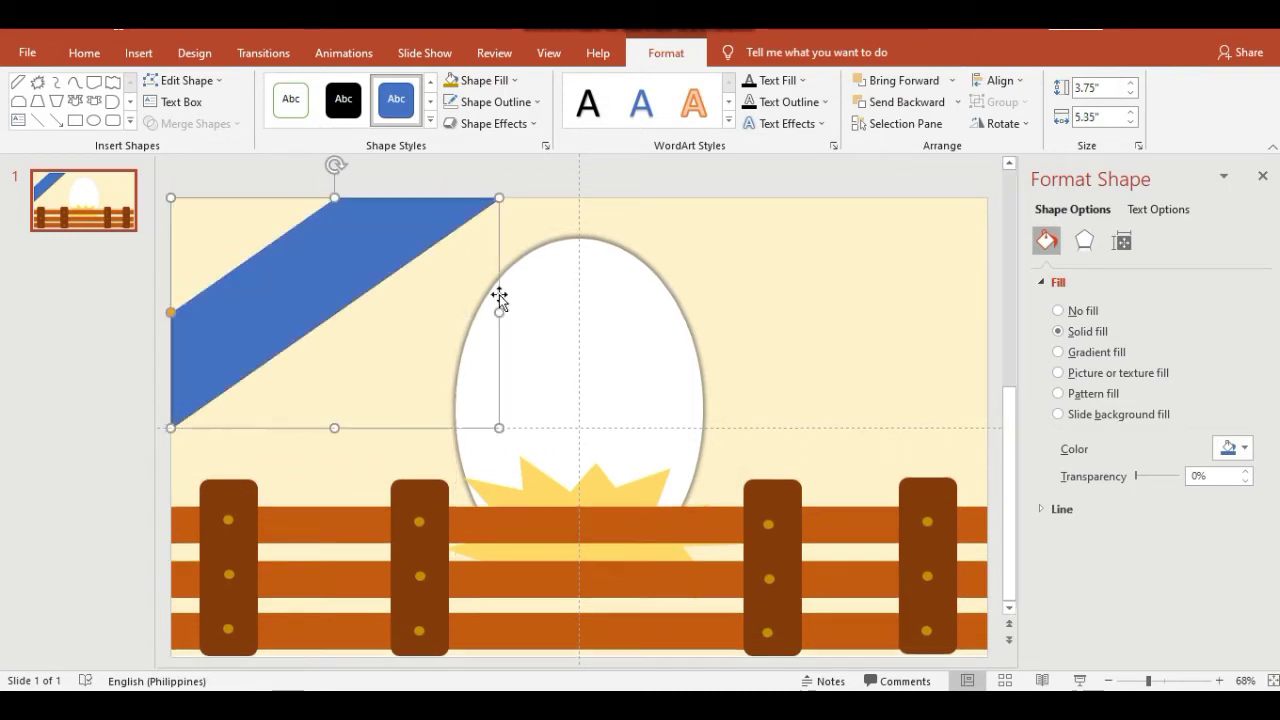
left_click(503, 84)
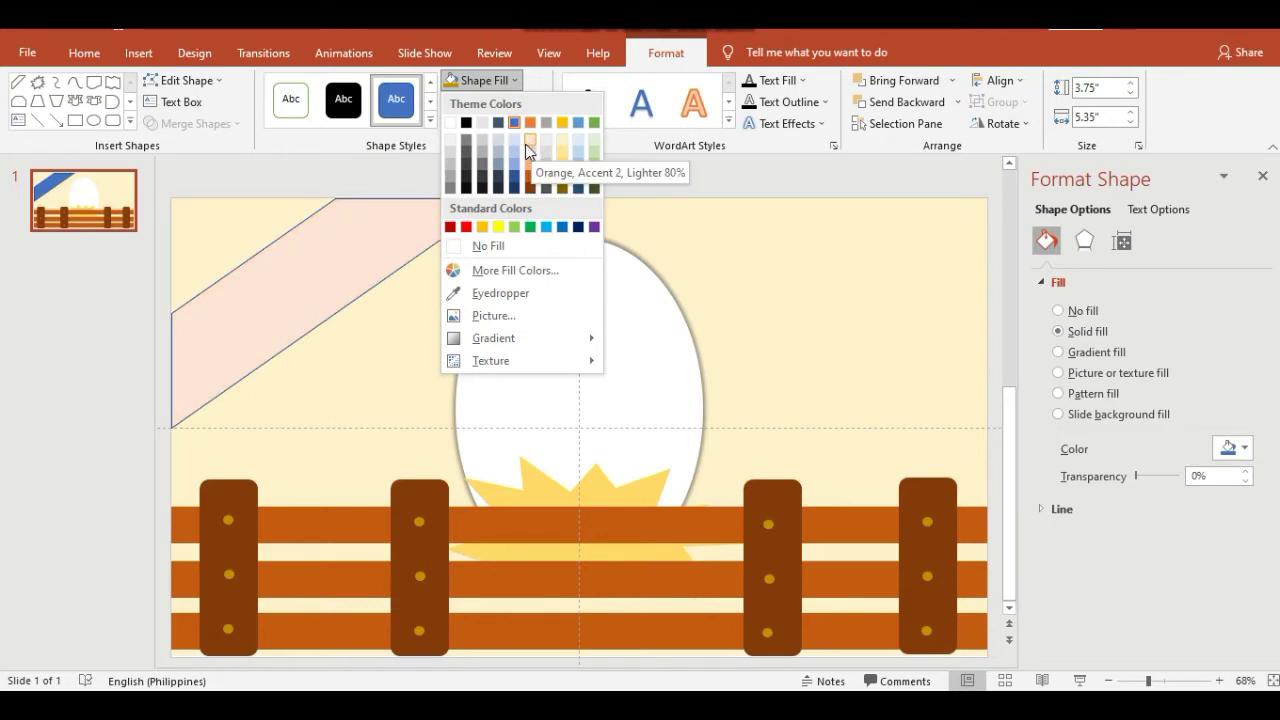
left_click(525, 144)
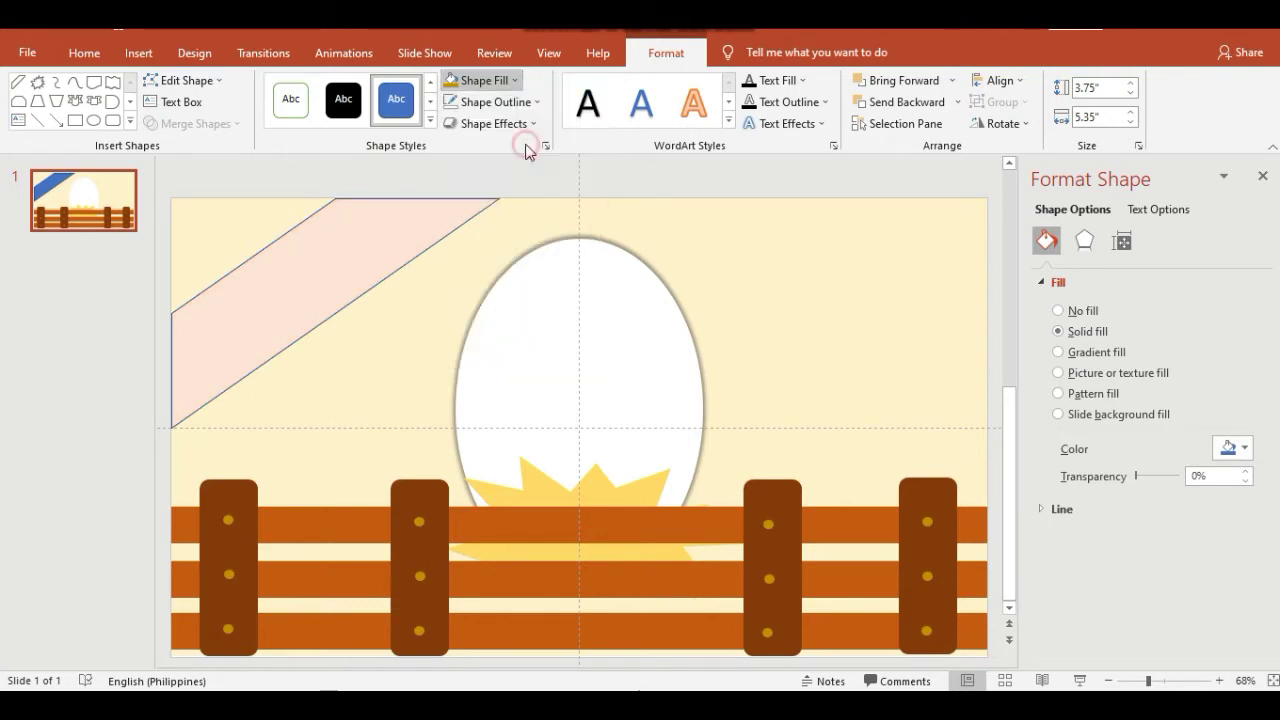
left_click(446, 104)
Step: Duplicate the beam, flip it horizontally, and place it at the top-right corner
key("ctrl+v")
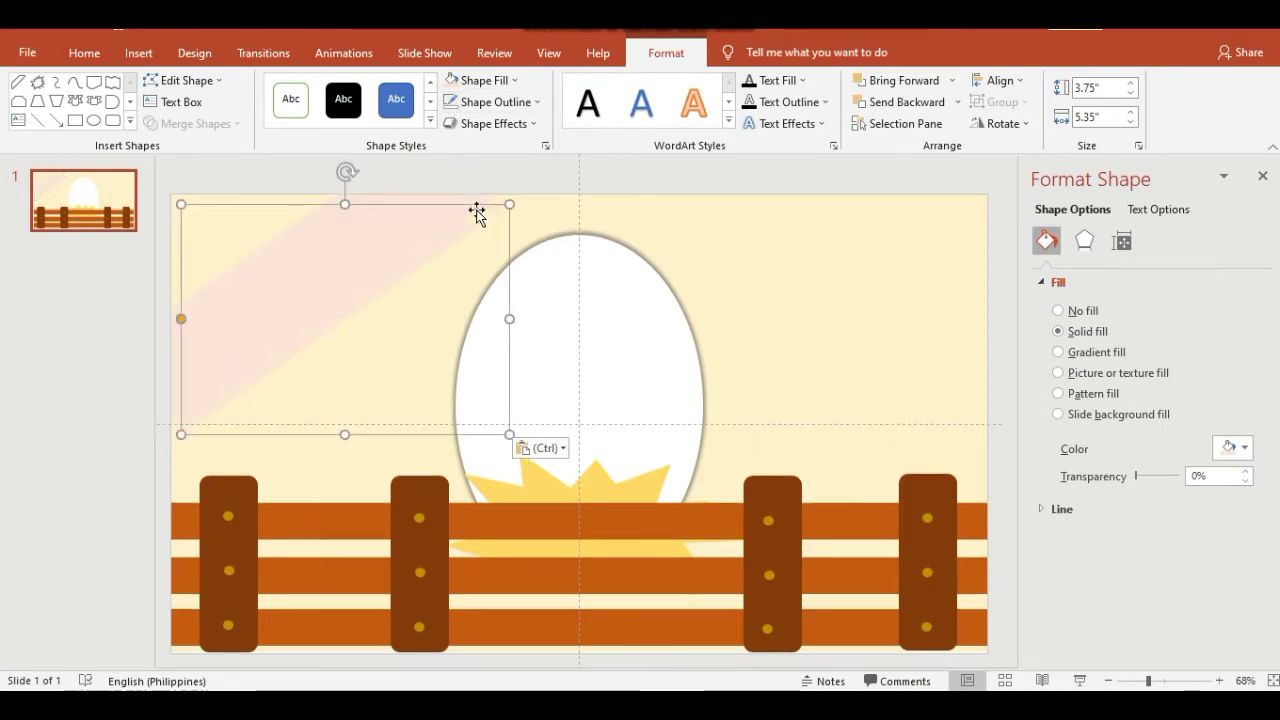
left_click(1000, 123)
left_click(1009, 217)
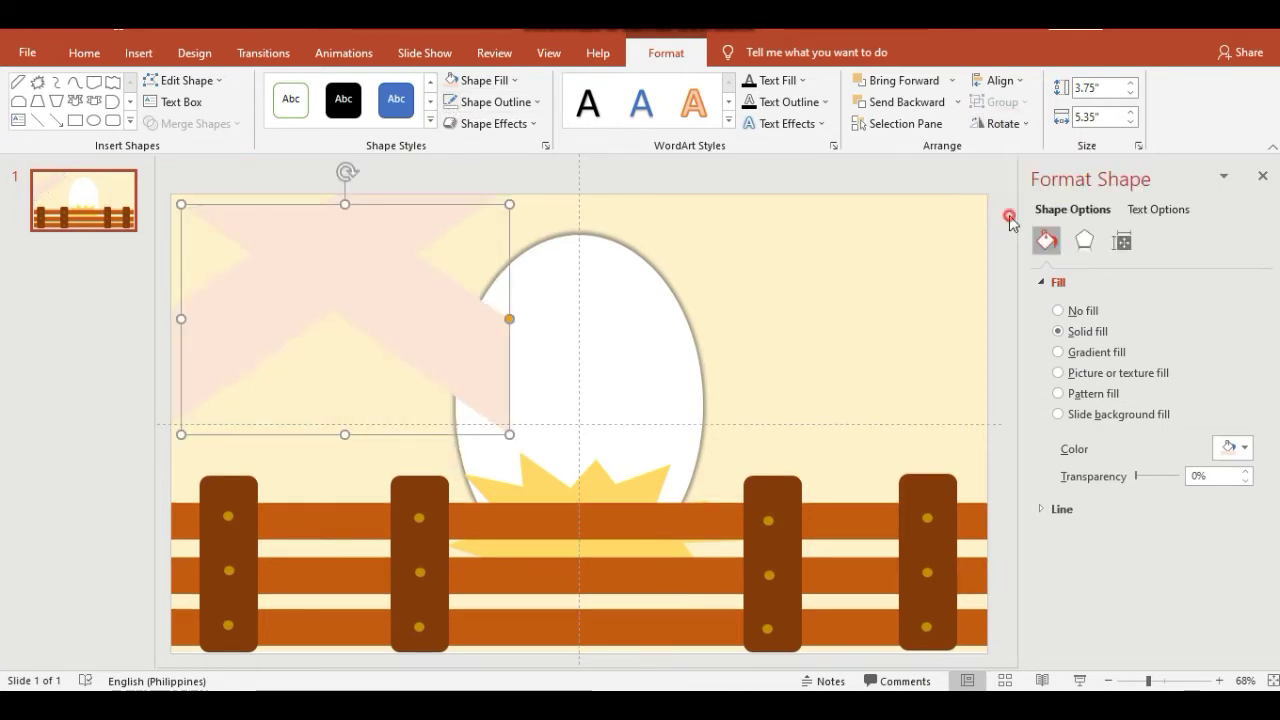
mouse_move(457, 299)
left_mouse_down()
mouse_move(929, 284)
mouse_move(919, 273)
left_mouse_up()
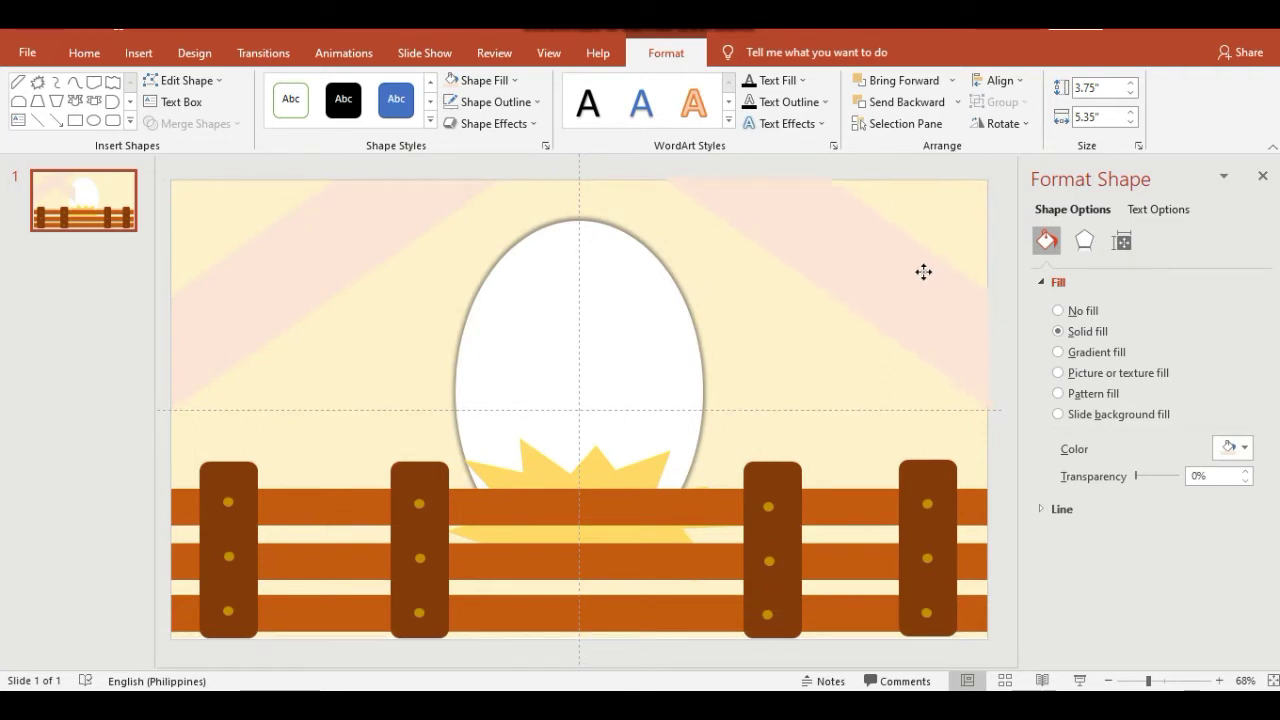
left_click_drag(917, 275, 916, 278)
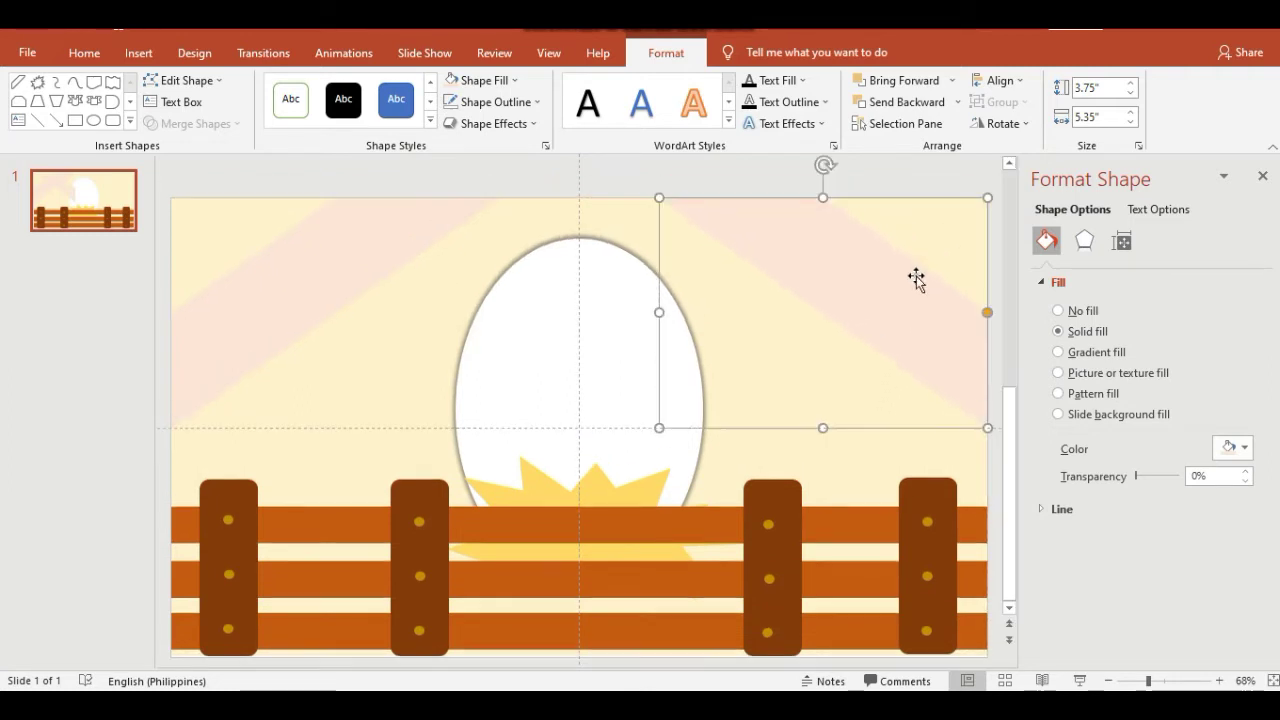
left_click(368, 360)
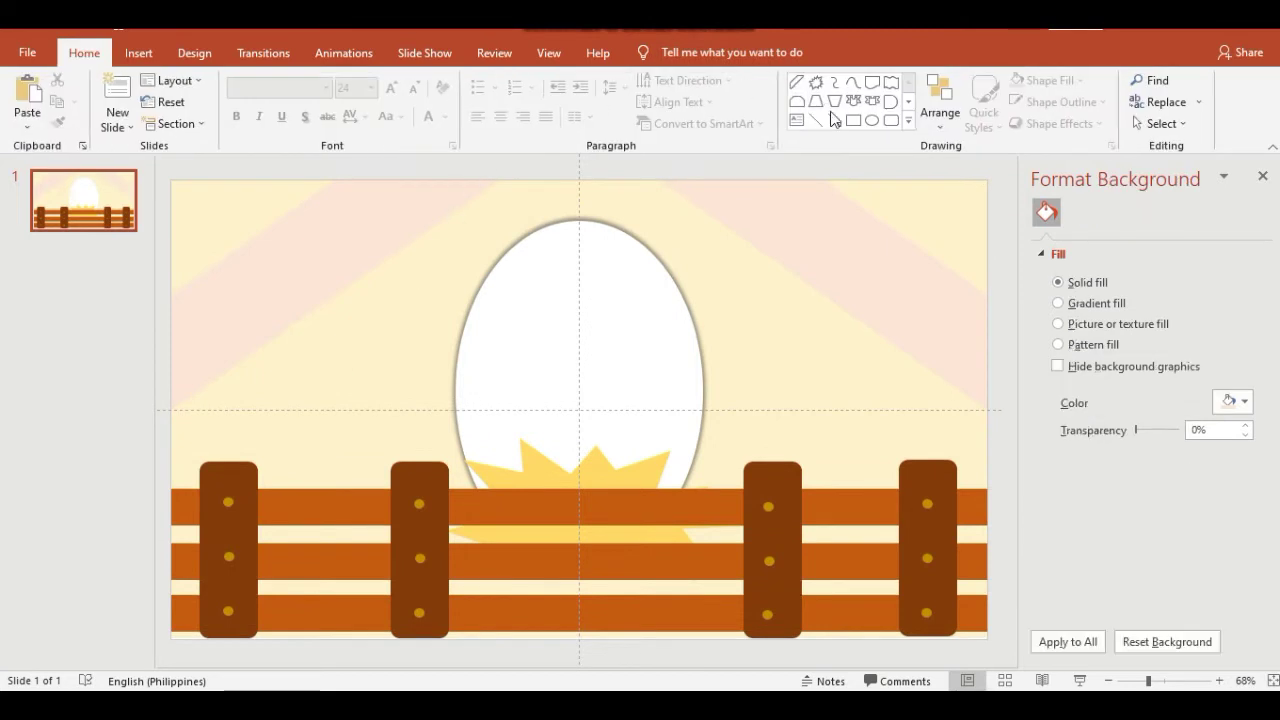
Step: Add an INSERT TEXT text box in Forte, size 40, dark brown
left_click(138, 52)
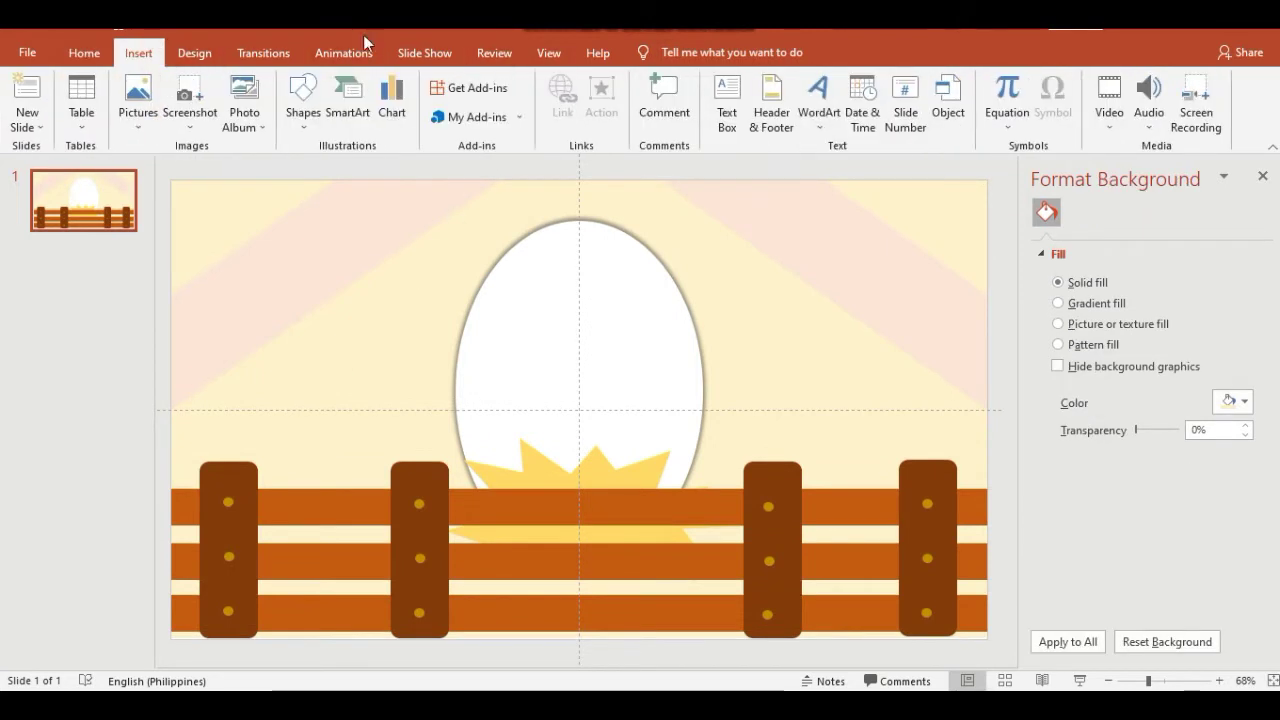
left_click(727, 105)
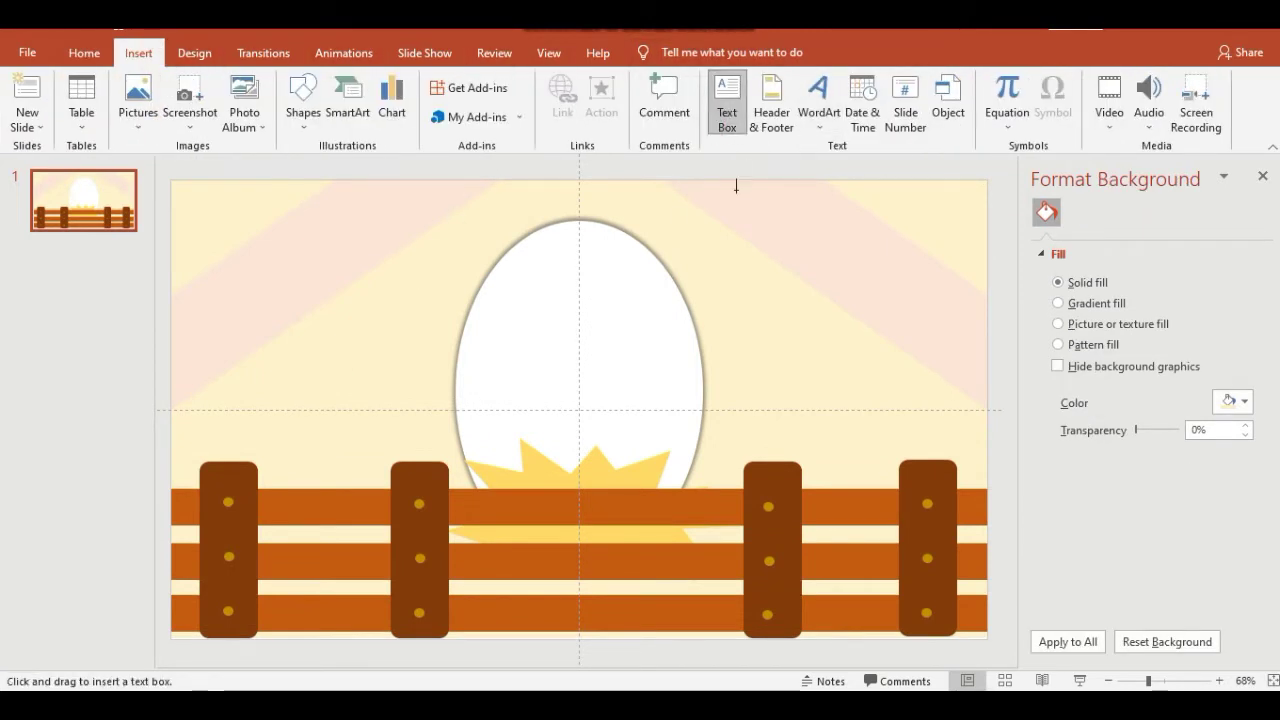
left_click_drag(258, 274, 505, 334)
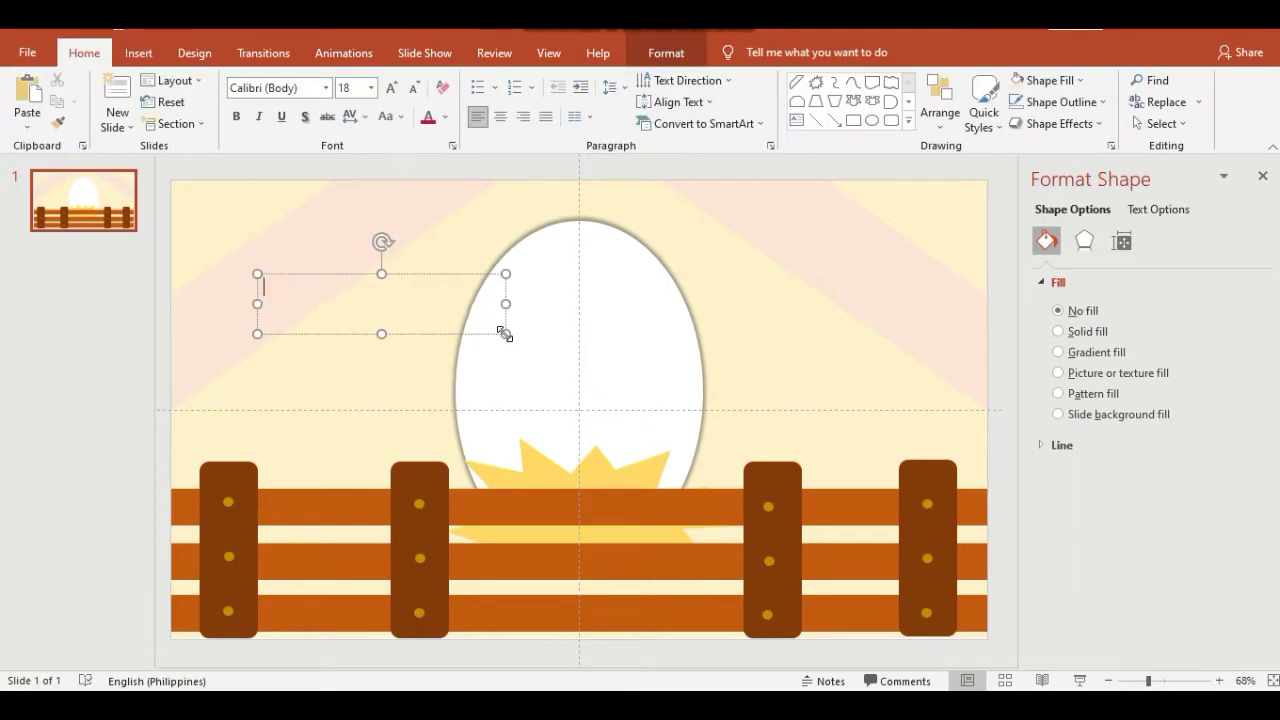
type("INSERT TEXT")
key("ctrl+a")
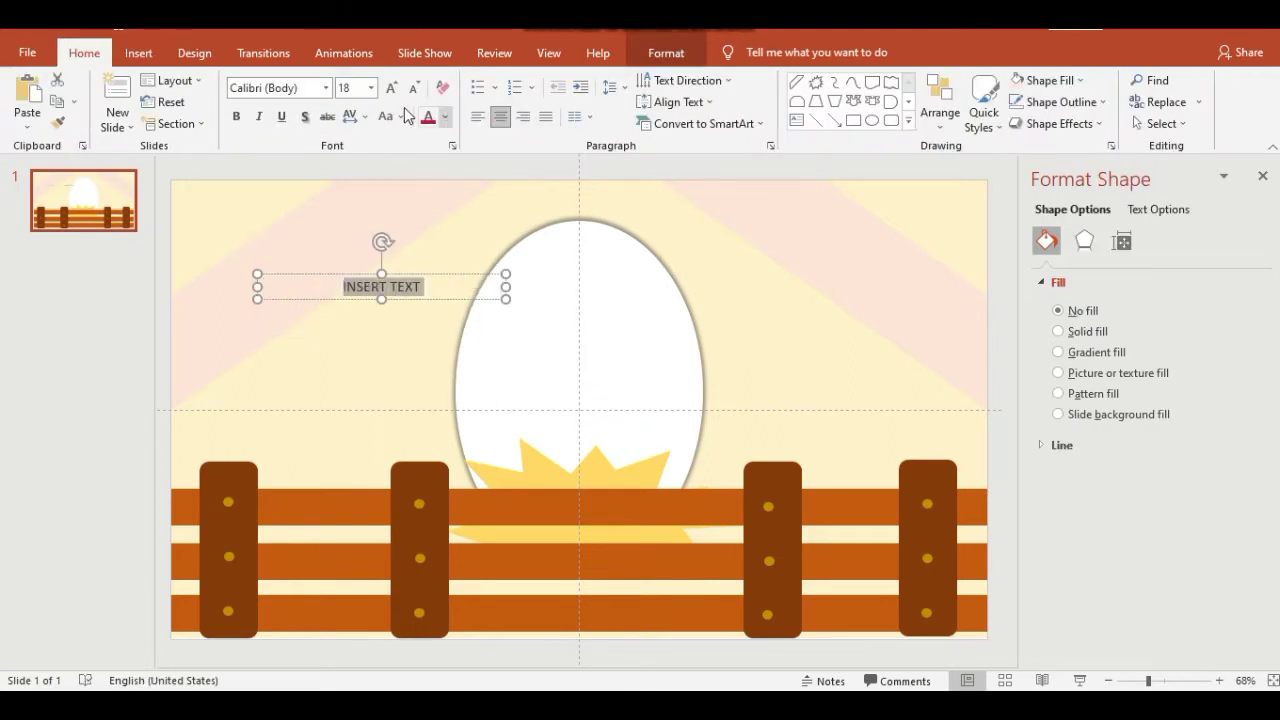
left_click(325, 88)
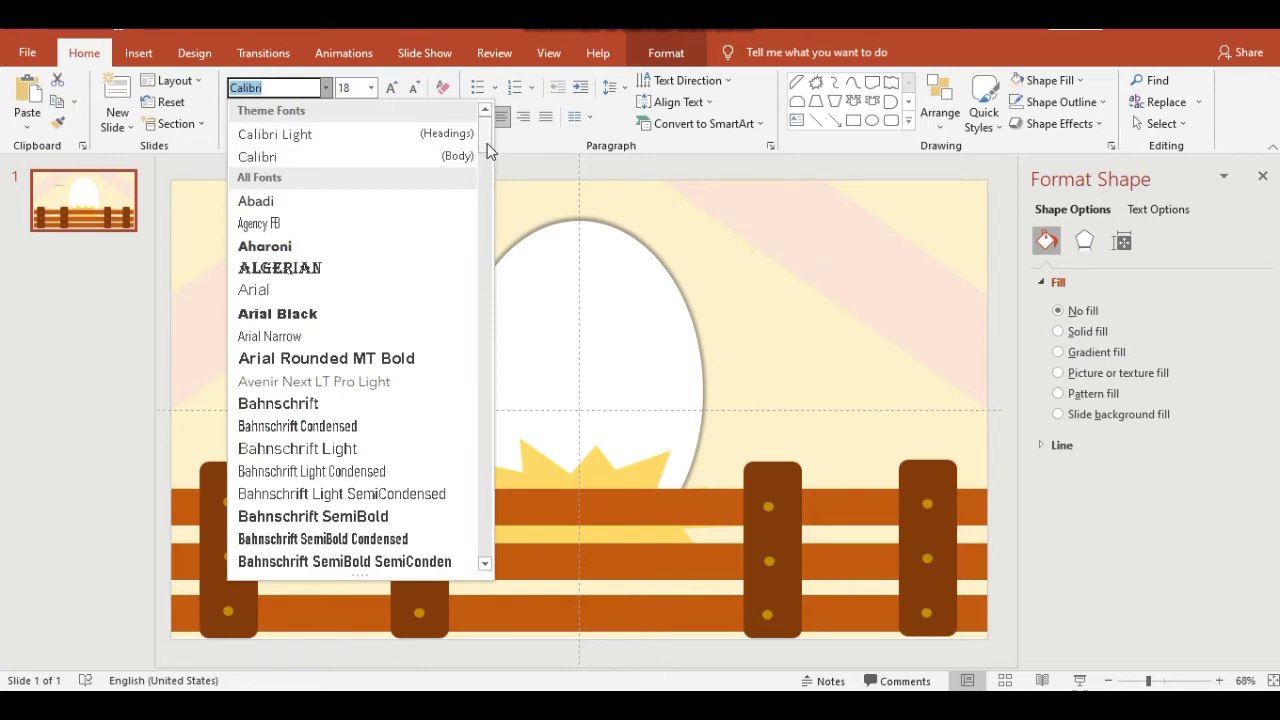
left_click_drag(484, 130, 505, 262)
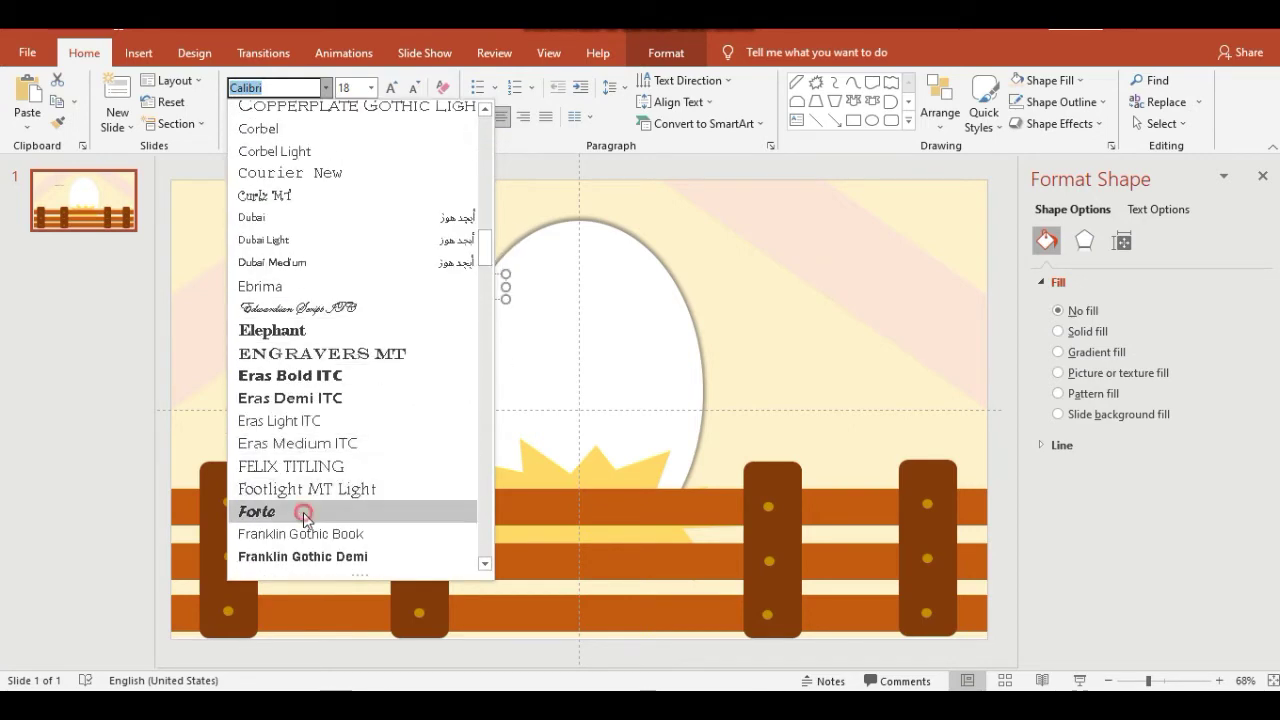
left_click(304, 511)
left_click(391, 87)
left_click(391, 87)
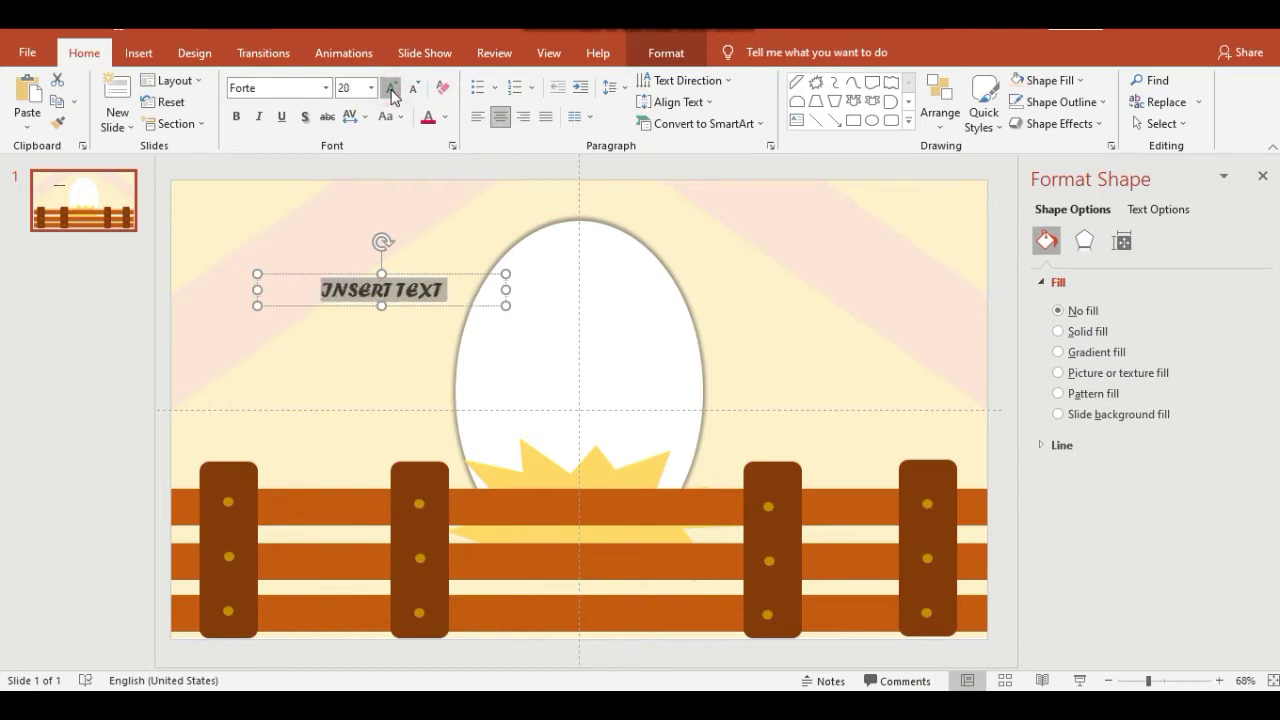
left_click(391, 87)
left_click(391, 87)
left_click(391, 87)
left_click(391, 87)
left_click(446, 118)
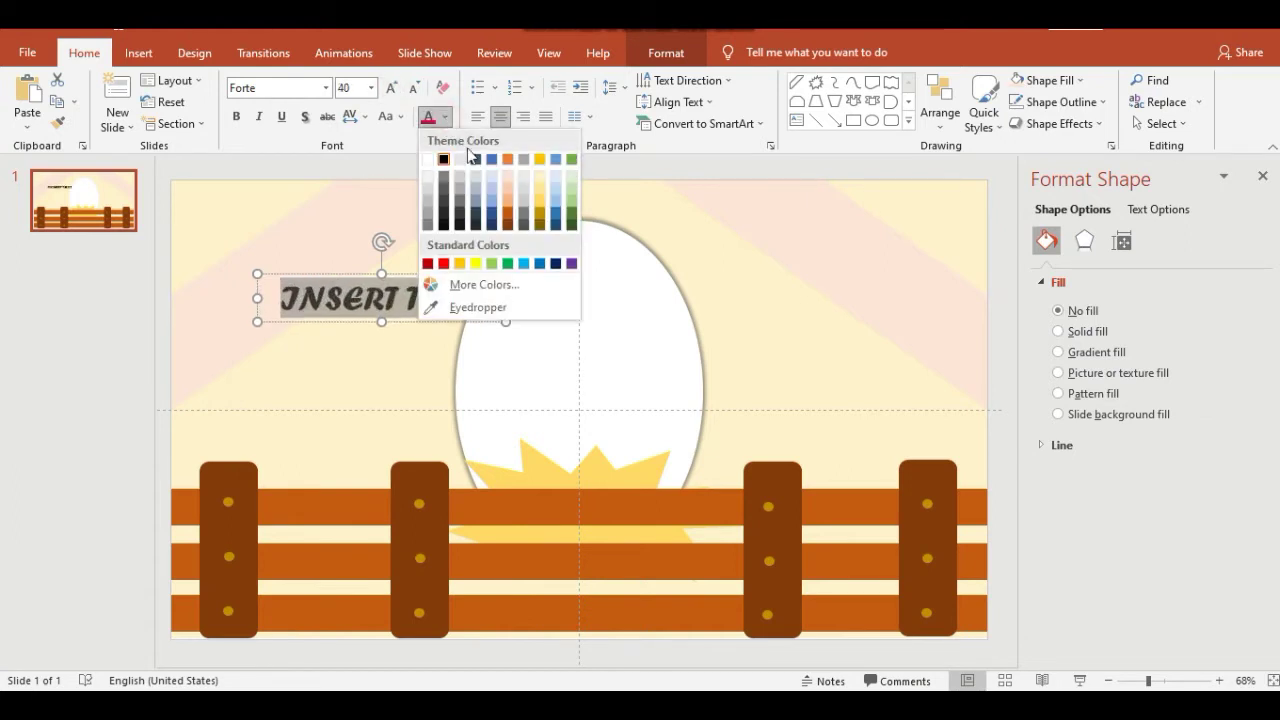
left_click(508, 228)
Step: Tilt the label onto the left beam, then place a horizontally flipped copy on the right beam
mouse_move(383, 240)
left_mouse_down()
mouse_move(344, 235)
mouse_move(349, 252)
left_mouse_up()
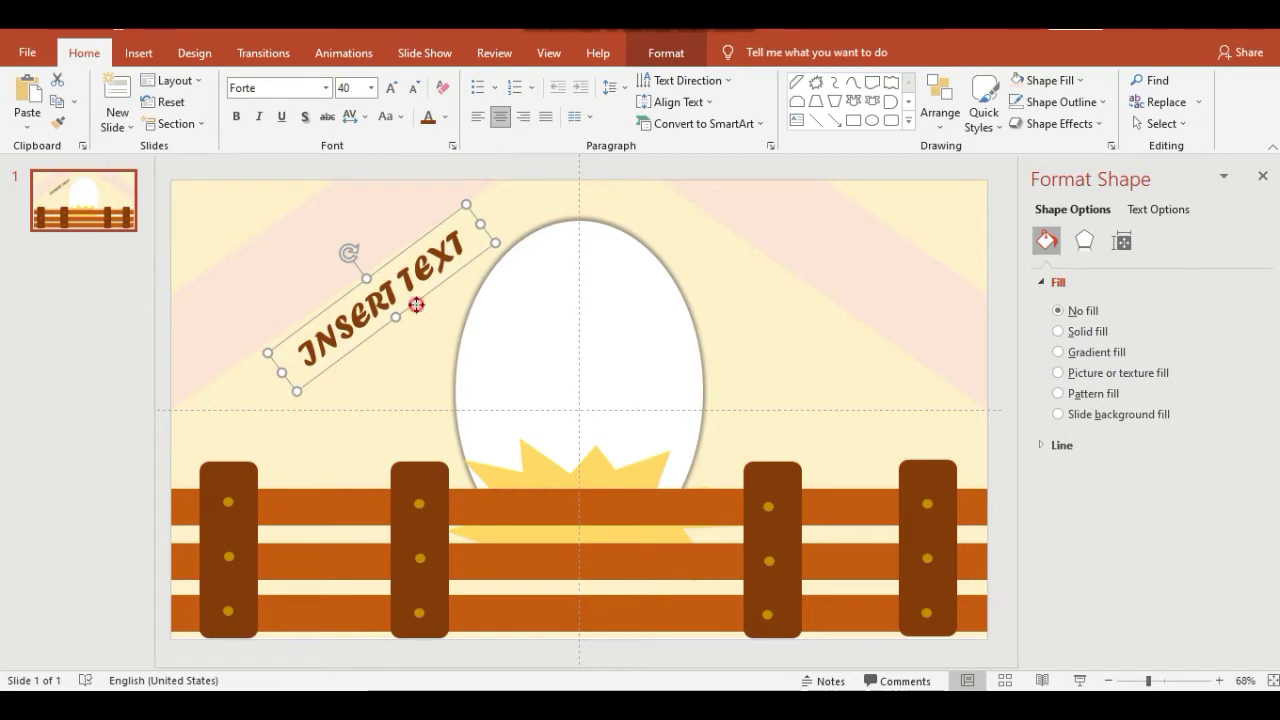
left_click_drag(418, 311, 330, 274)
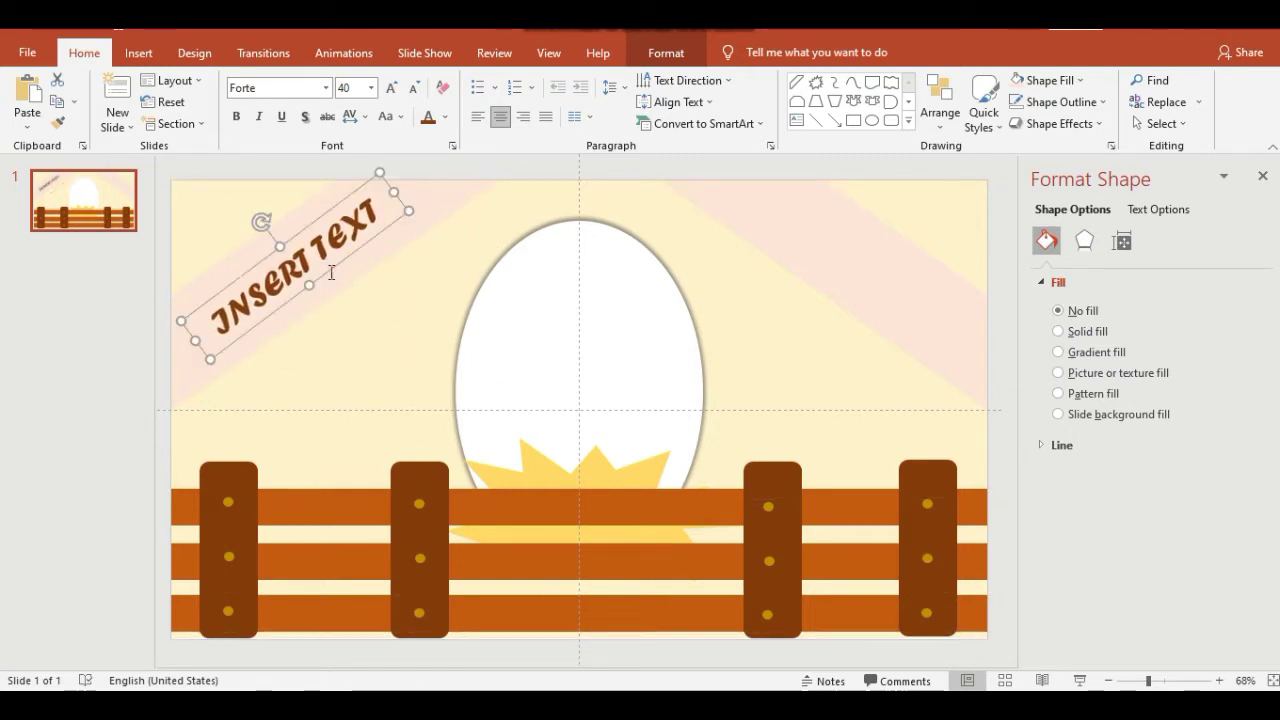
key("ctrl+c")
key("ctrl+v")
left_click(666, 52)
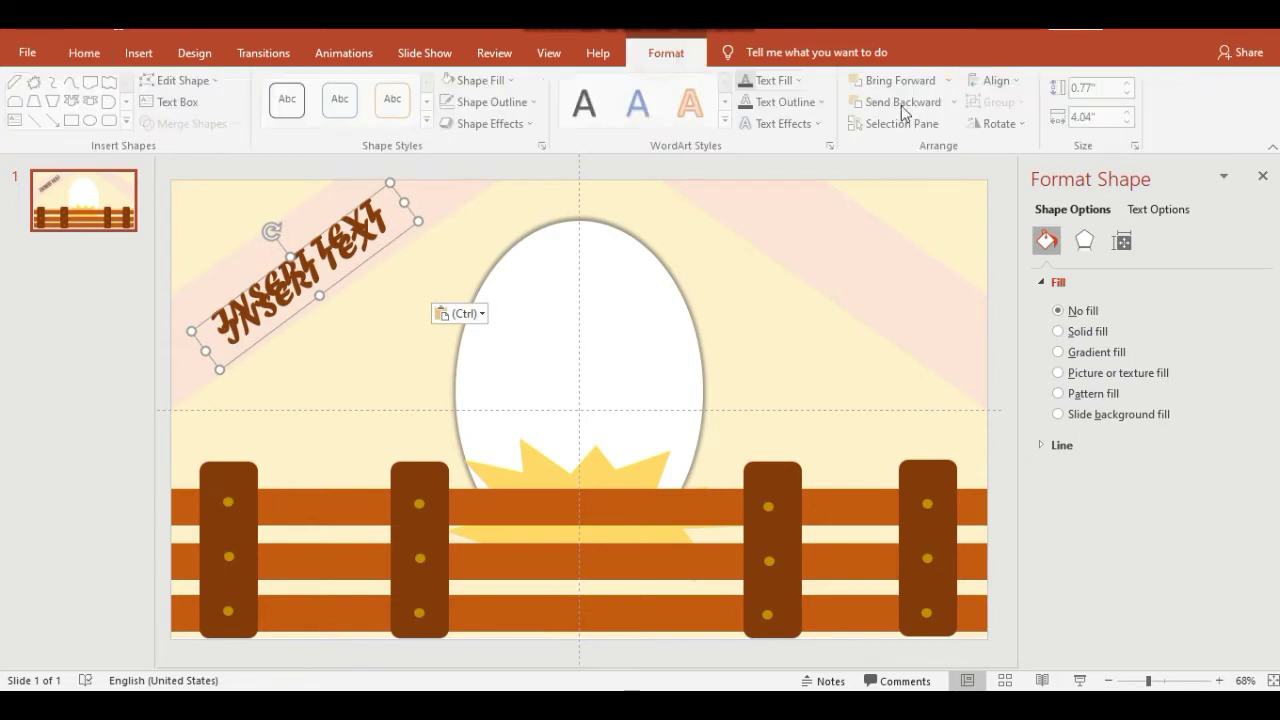
left_click(1000, 123)
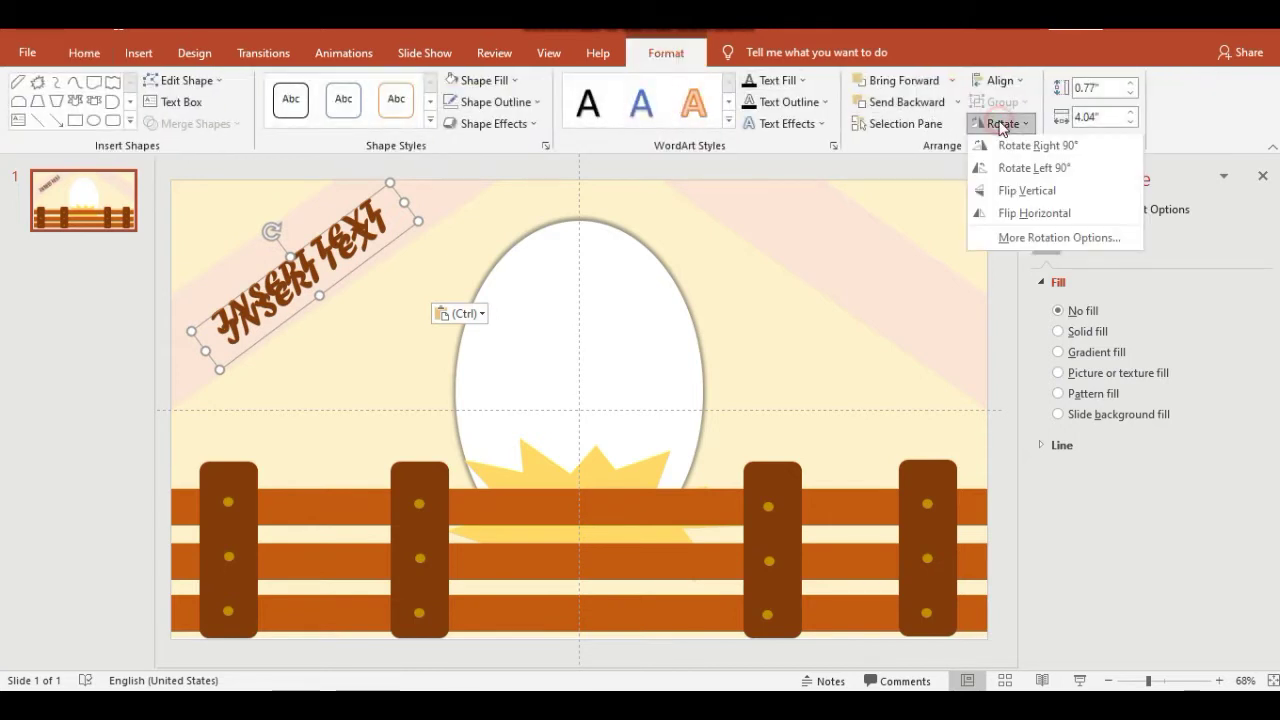
left_click(1004, 216)
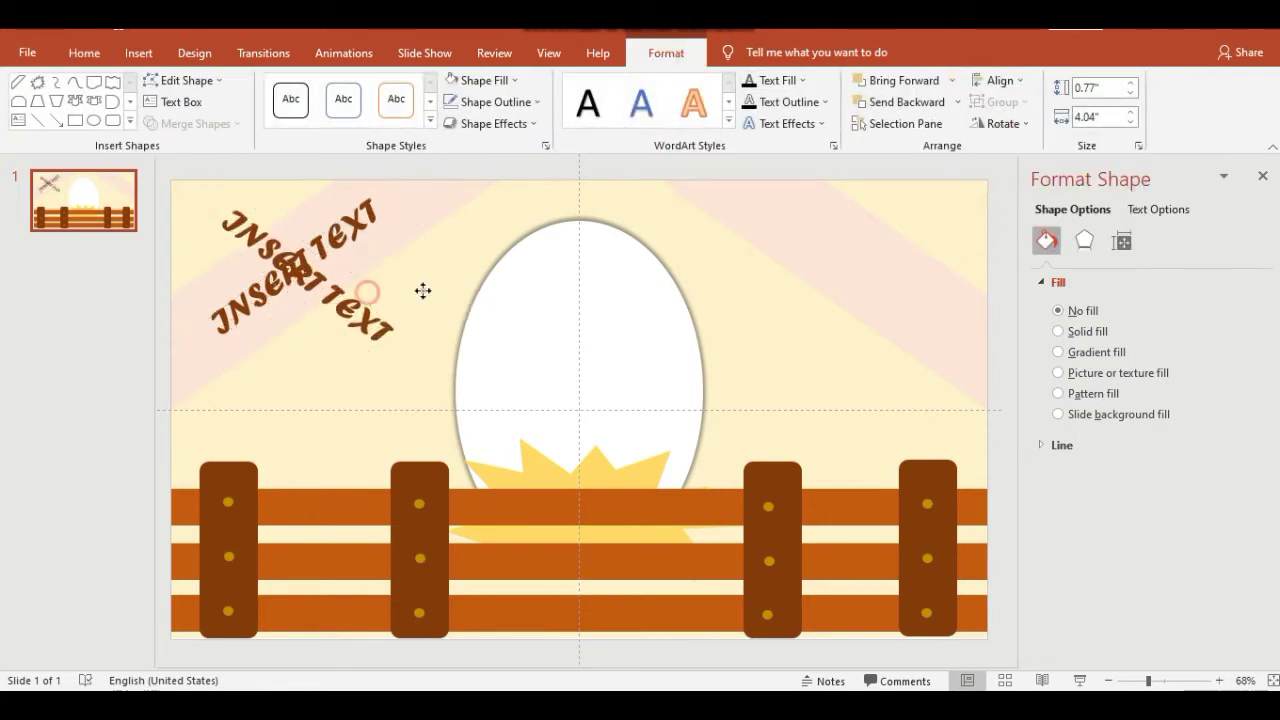
left_click_drag(367, 297, 914, 278)
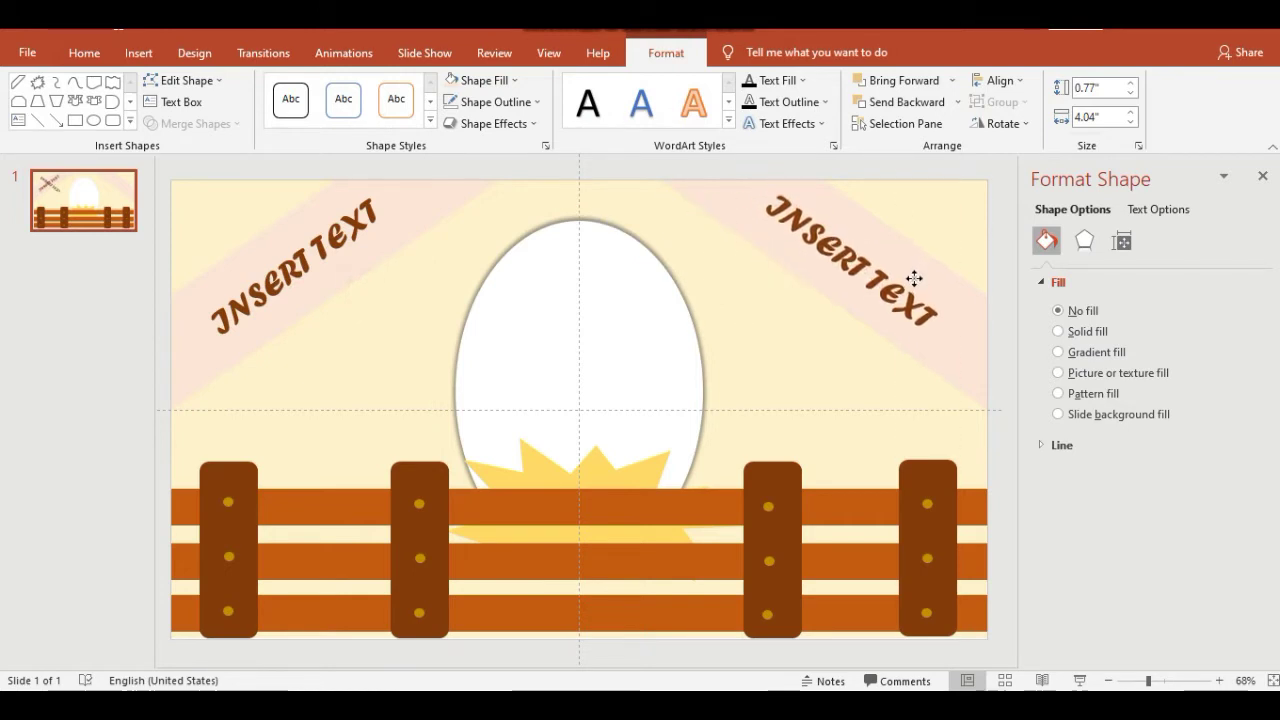
left_click_drag(916, 280, 917, 283)
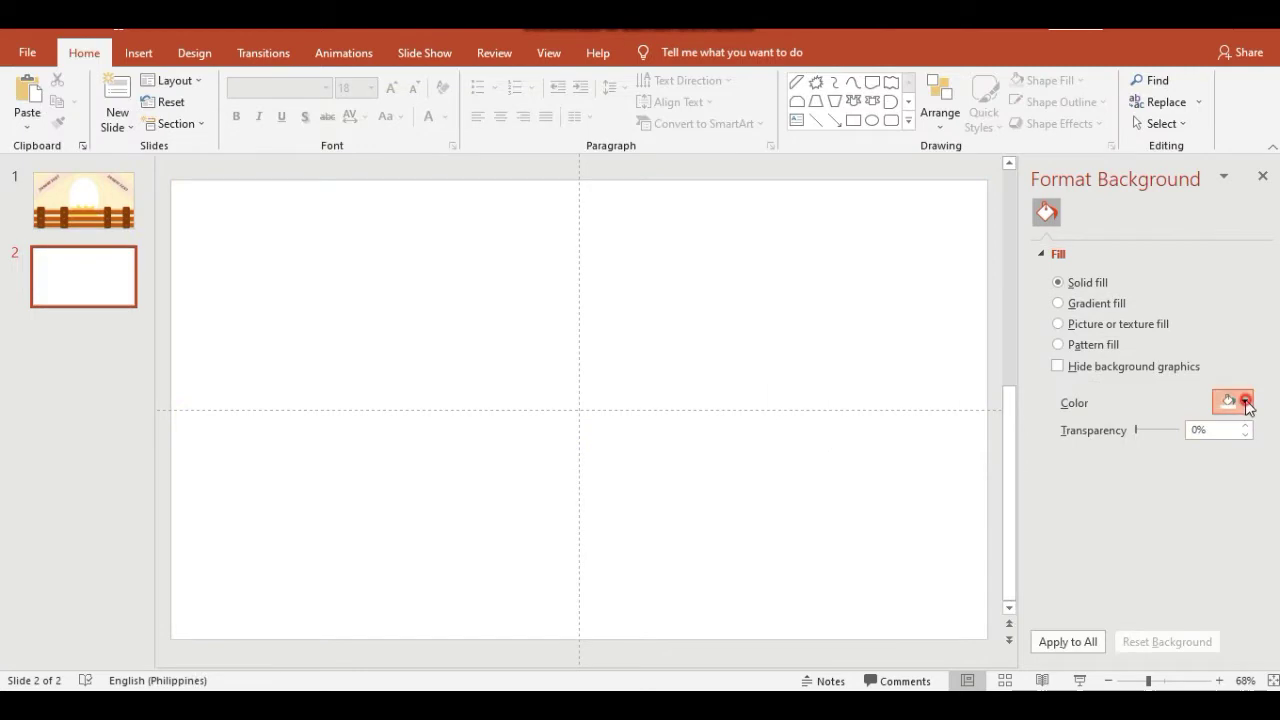
Step: Give the new slide 2 a light yellow cream background
left_click(1244, 401)
left_click(1243, 485)
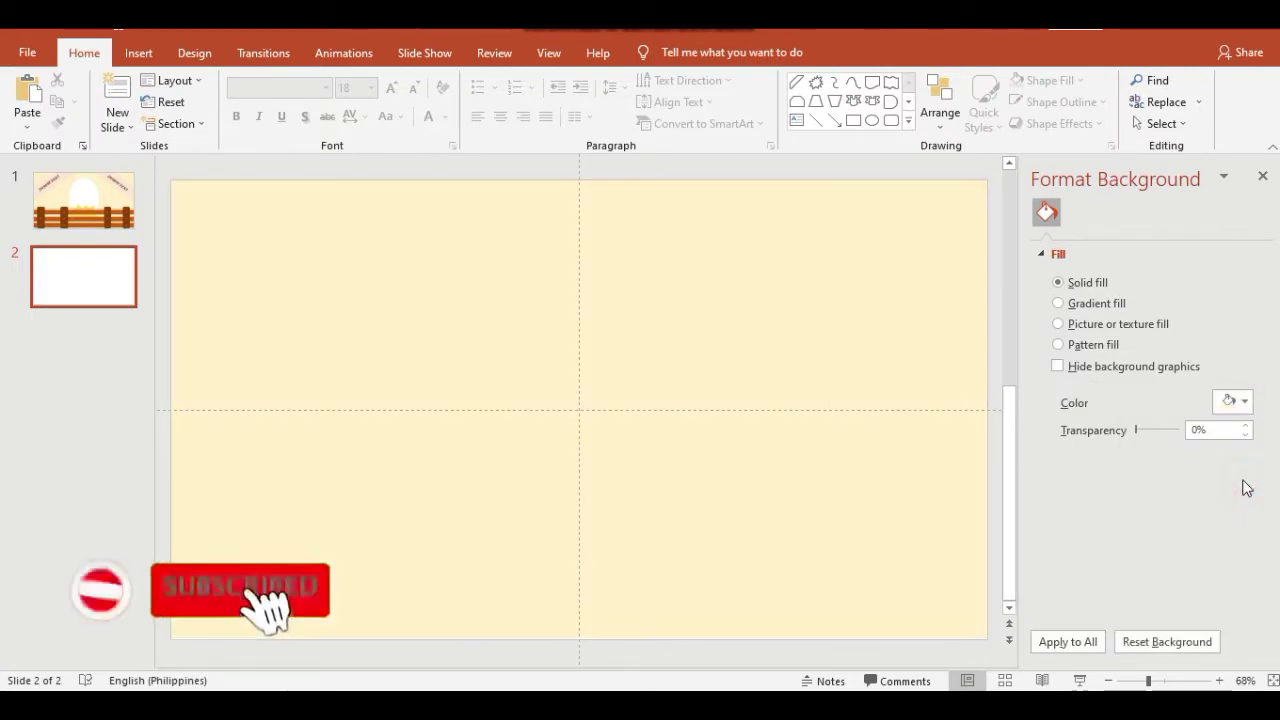
left_click(138, 52)
Step: Draw a brown slide-wide band across slide 2's top and copy it to the bottom
left_click(303, 100)
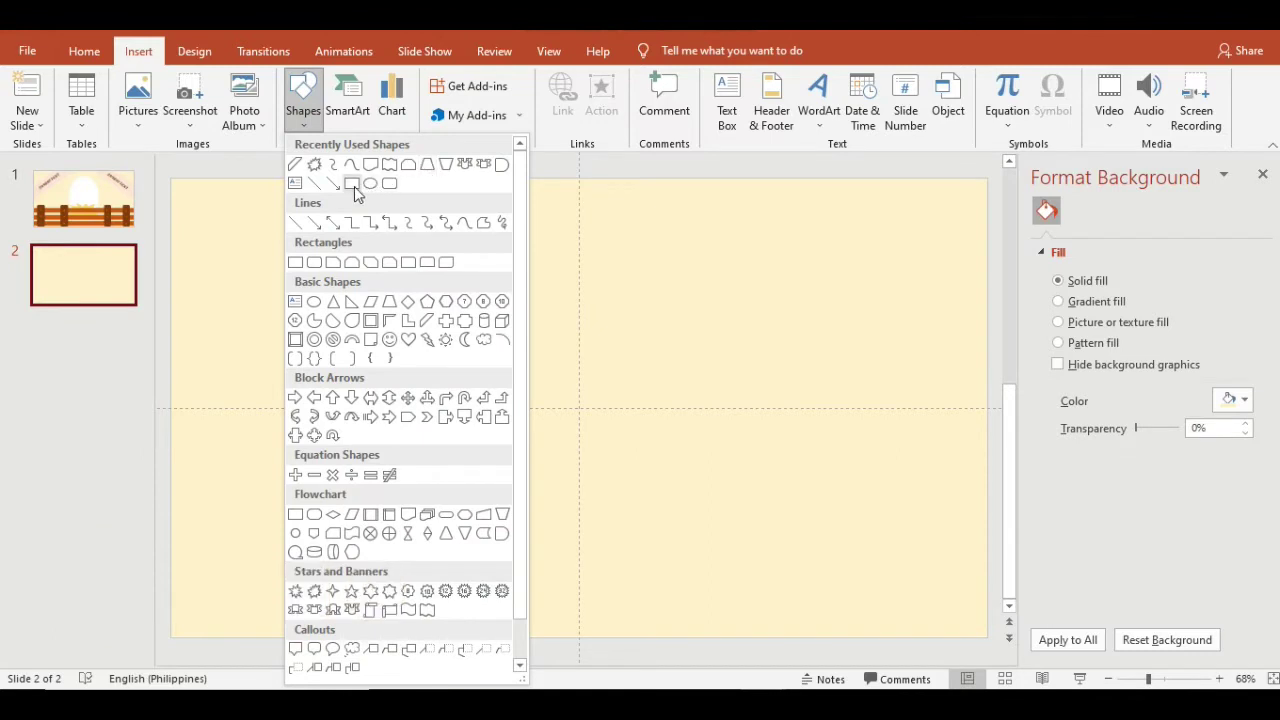
left_click(352, 185)
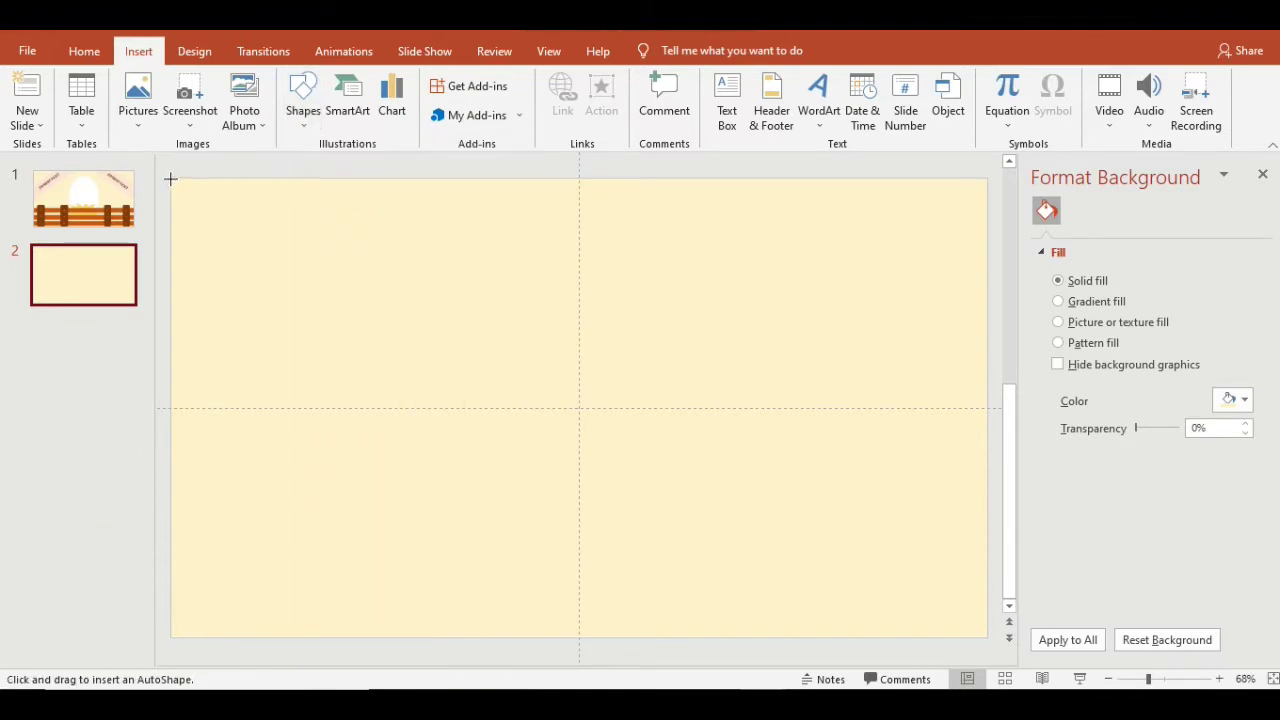
left_click_drag(170, 178, 986, 318)
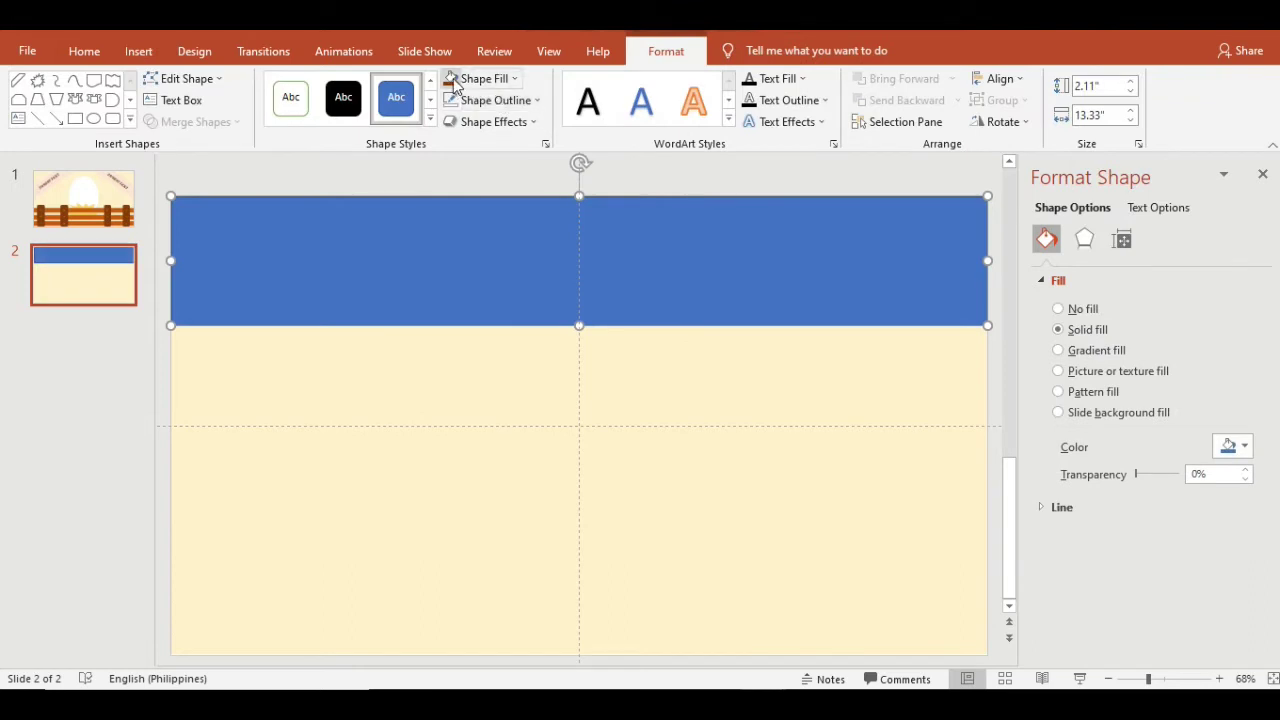
left_click(451, 79)
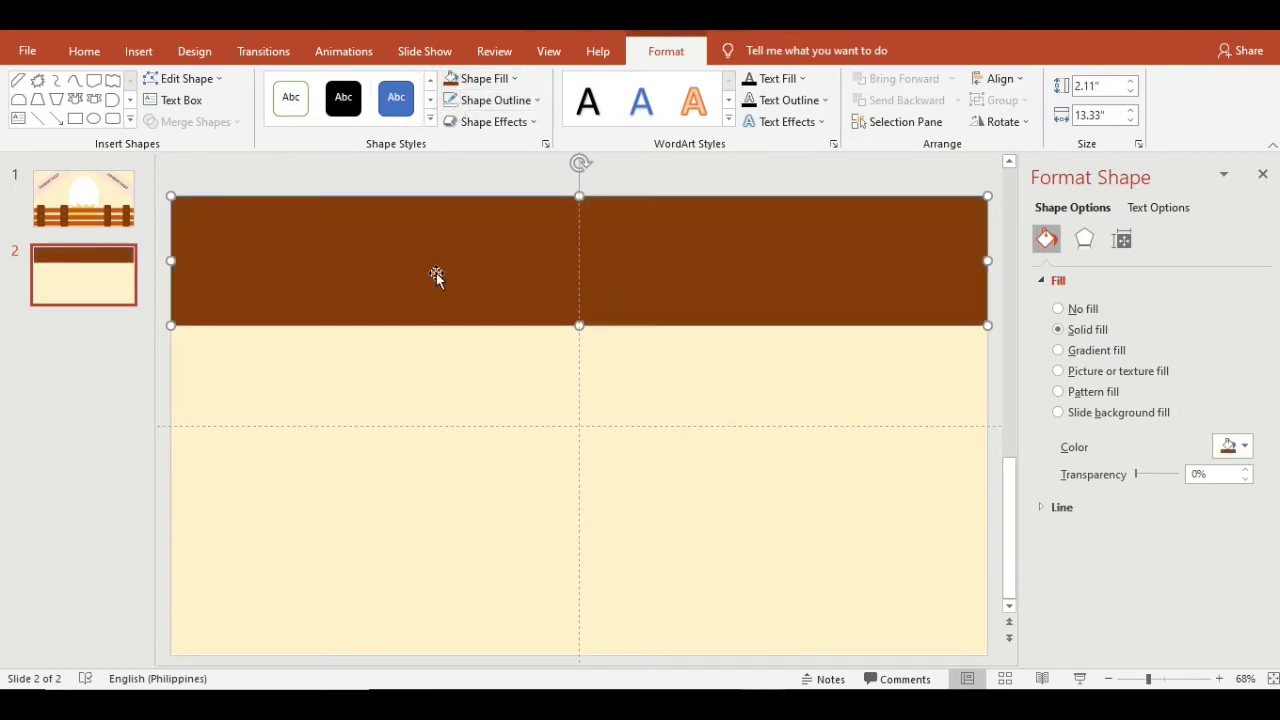
key("ctrl+c")
key("ctrl+v")
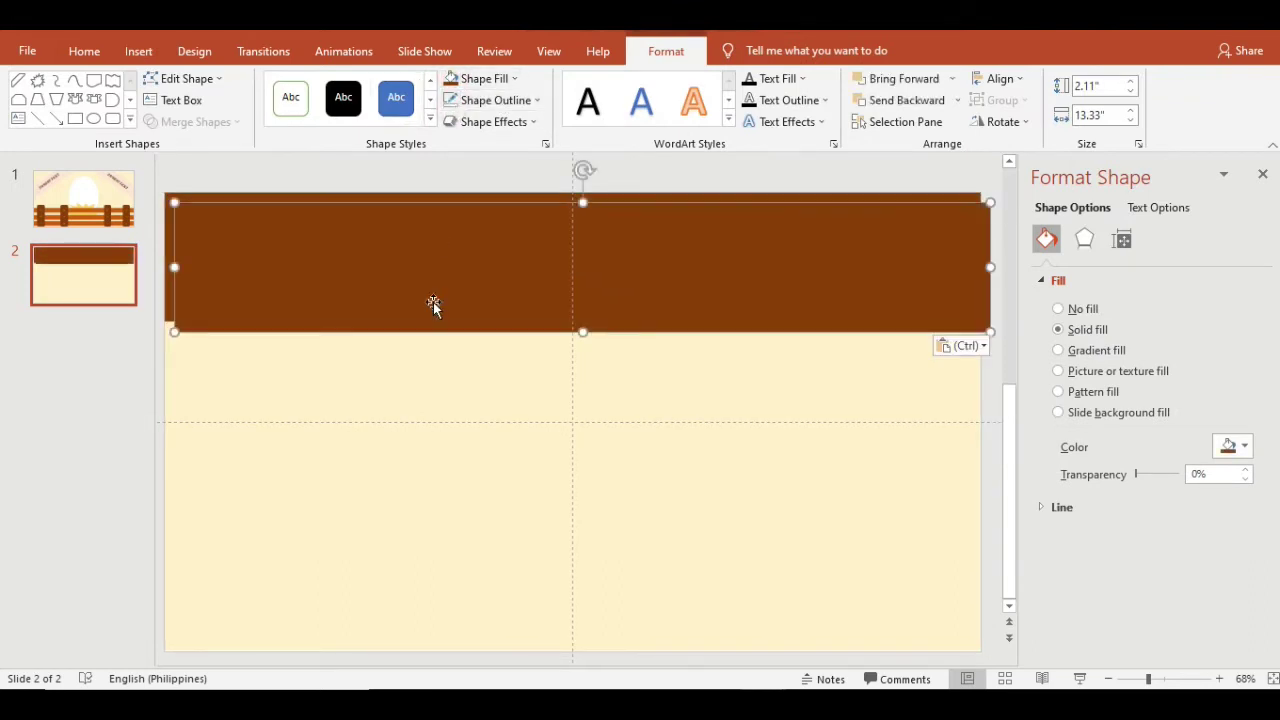
left_click_drag(433, 310, 430, 605)
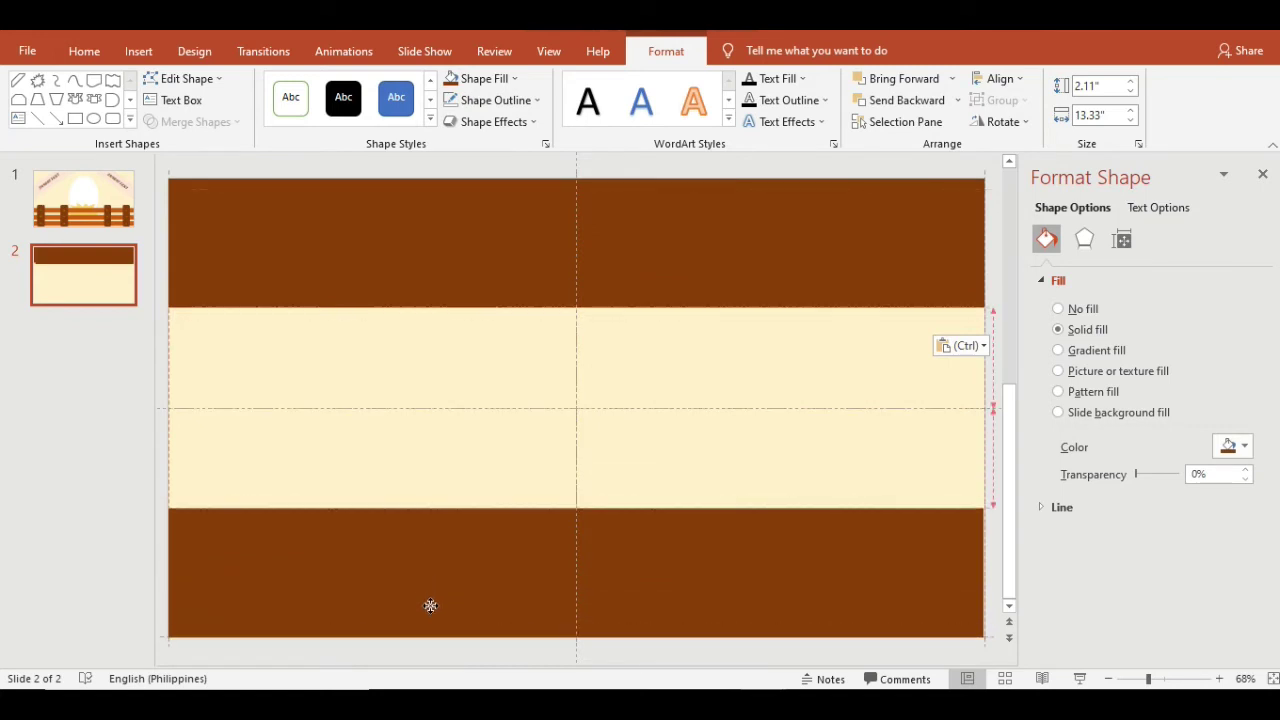
left_click(457, 449)
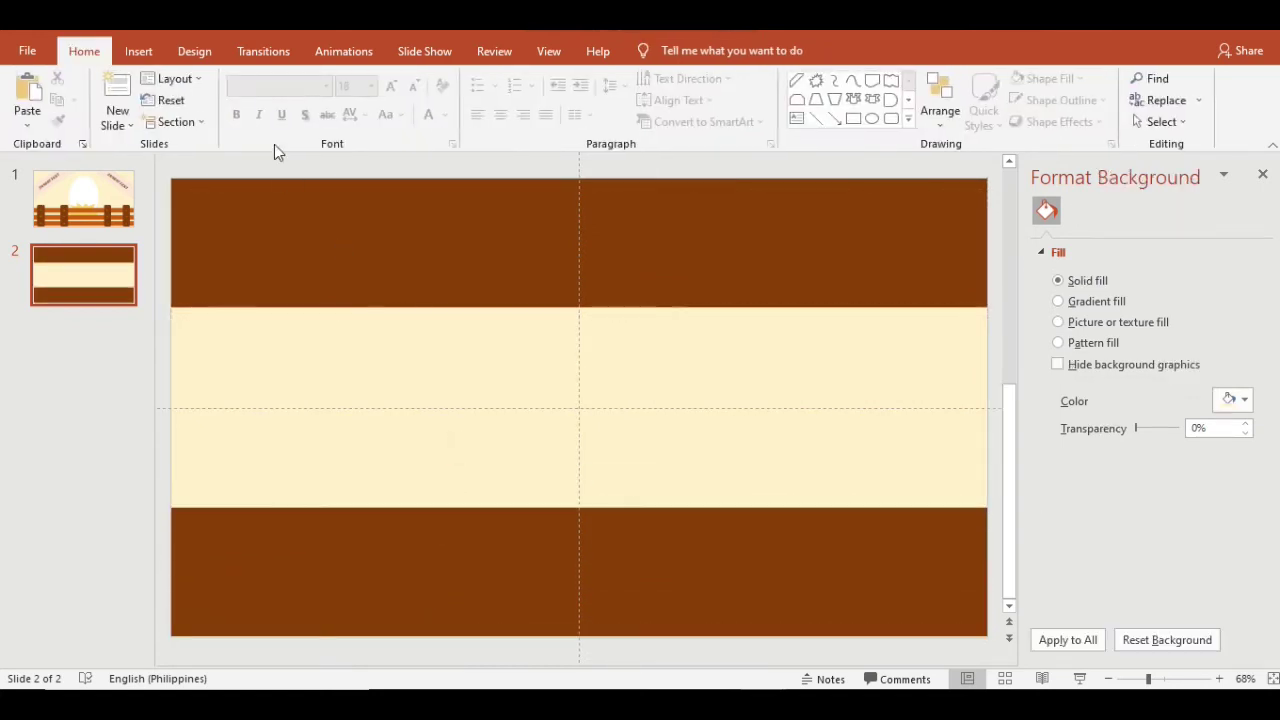
left_click(139, 51)
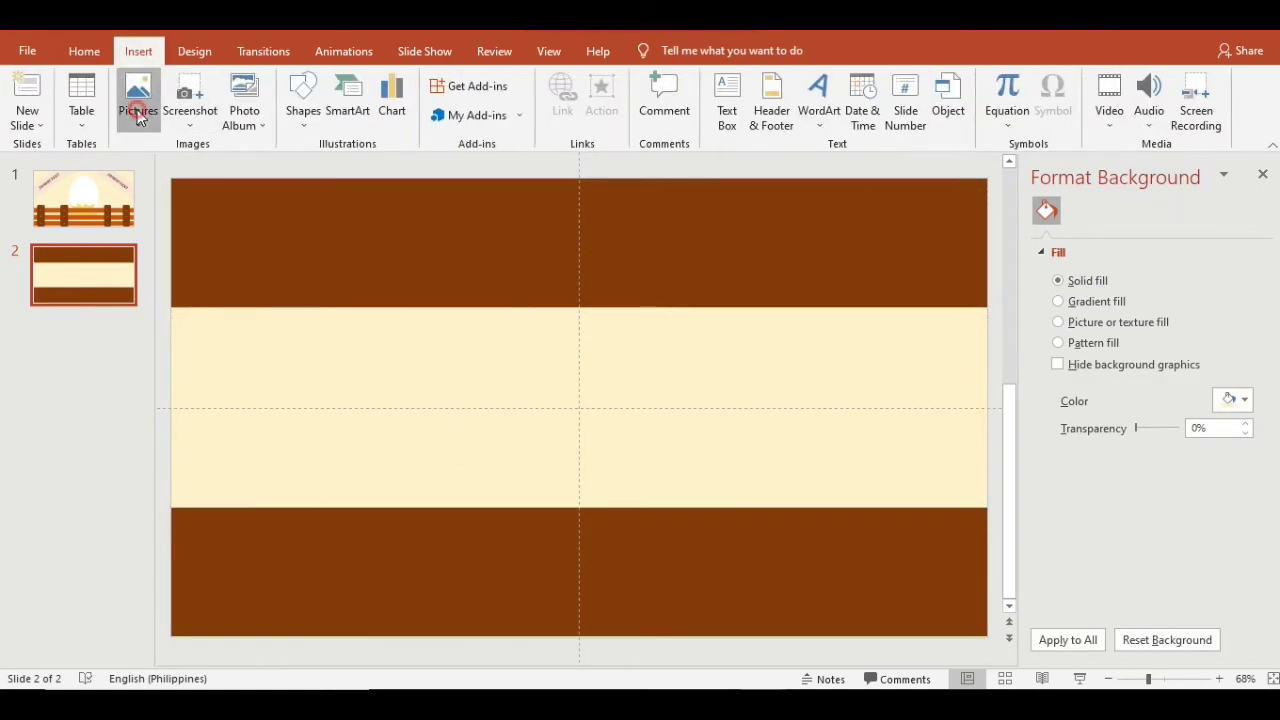
Step: Insert the feather picture from the Downloads folder onto slide 2
left_click(138, 105)
left_click(149, 172)
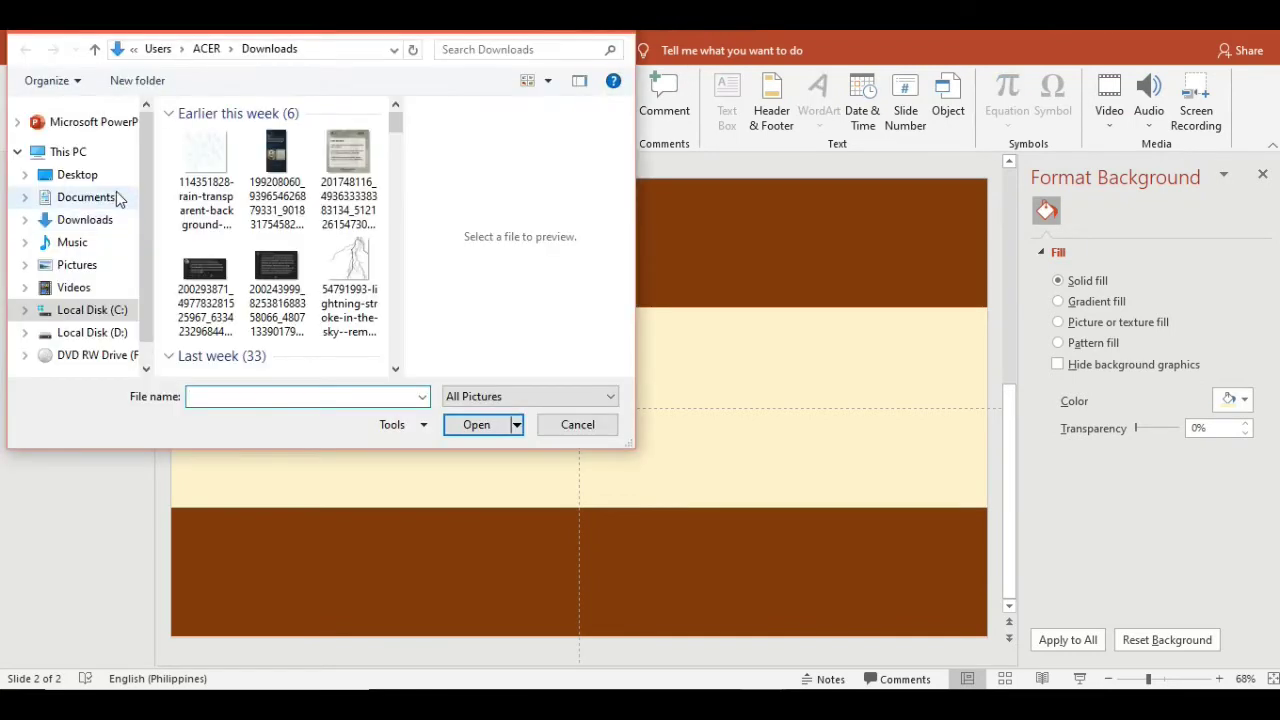
left_click(100, 220)
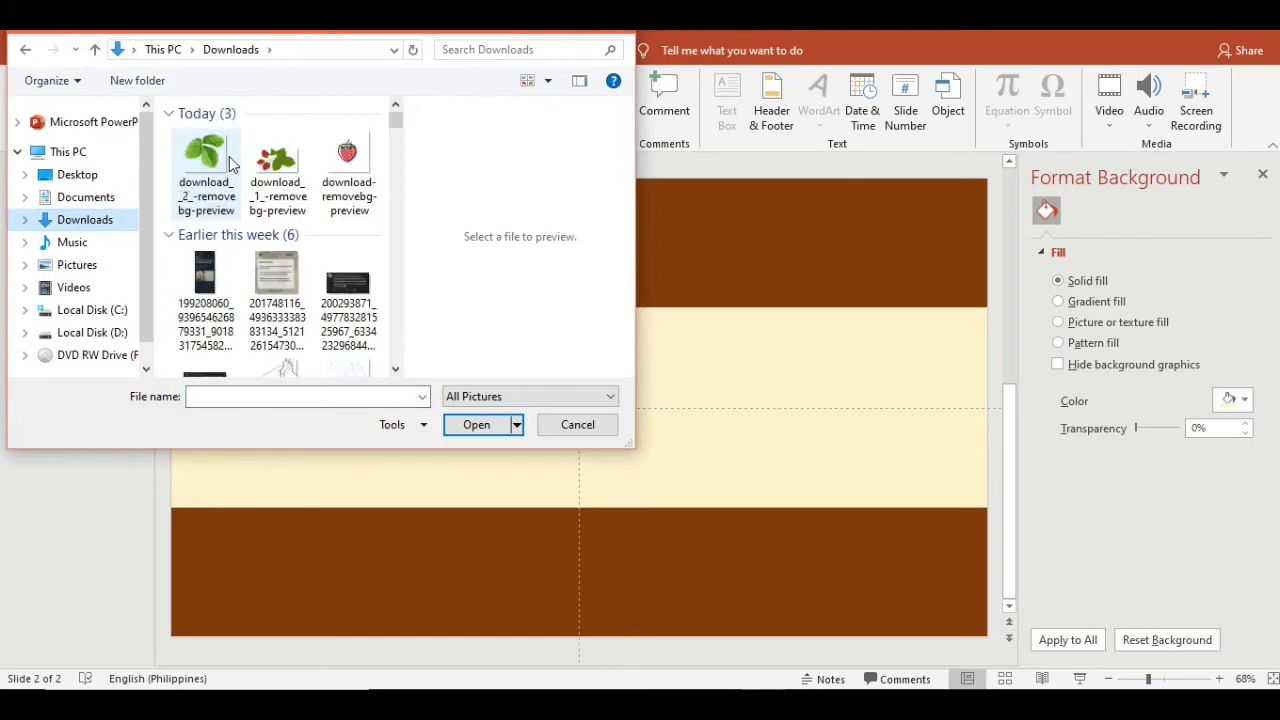
double_click(229, 163)
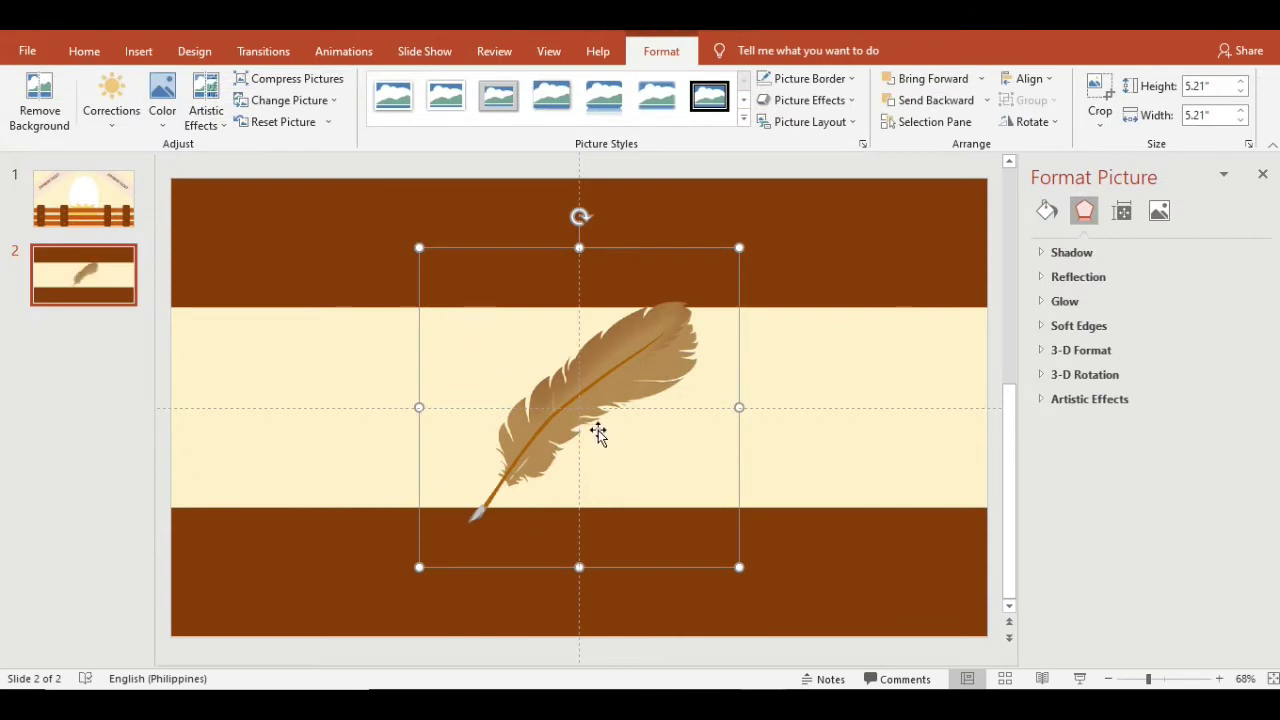
Step: Shrink the feather to 2.66 inches in the top-left corner and paste a copy beside it
left_click_drag(598, 432, 439, 381)
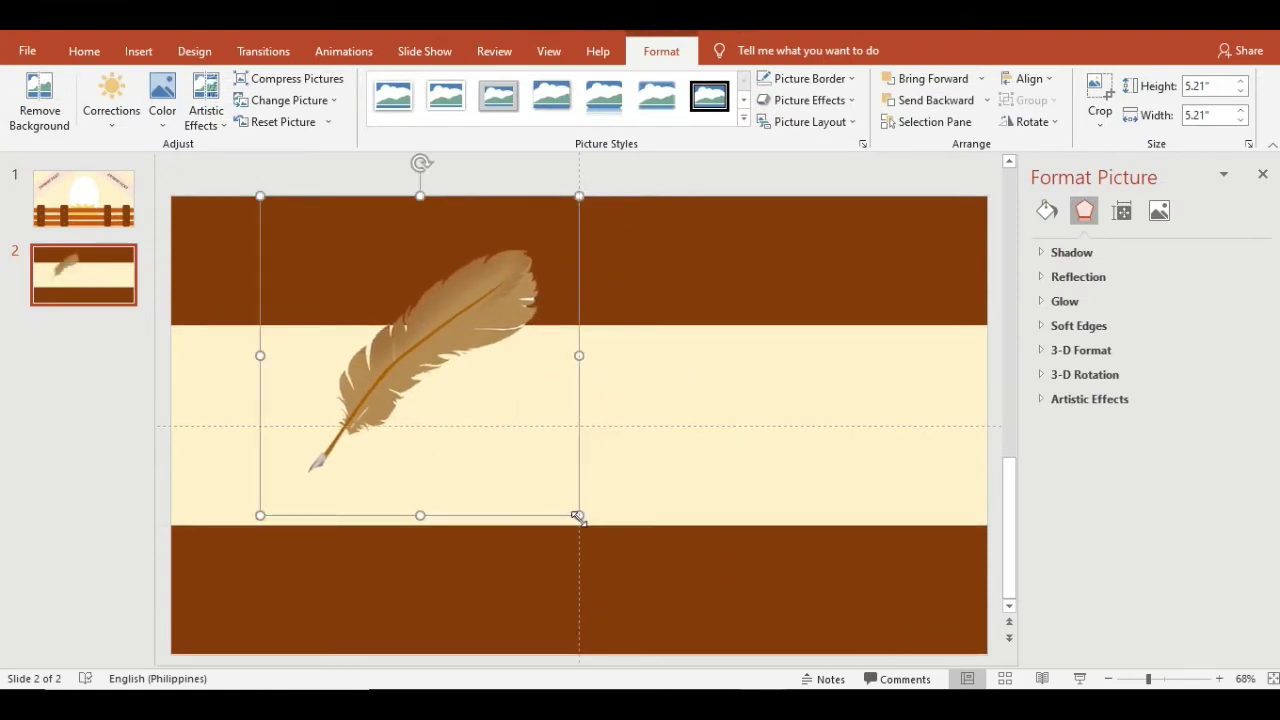
left_click_drag(577, 516, 444, 380)
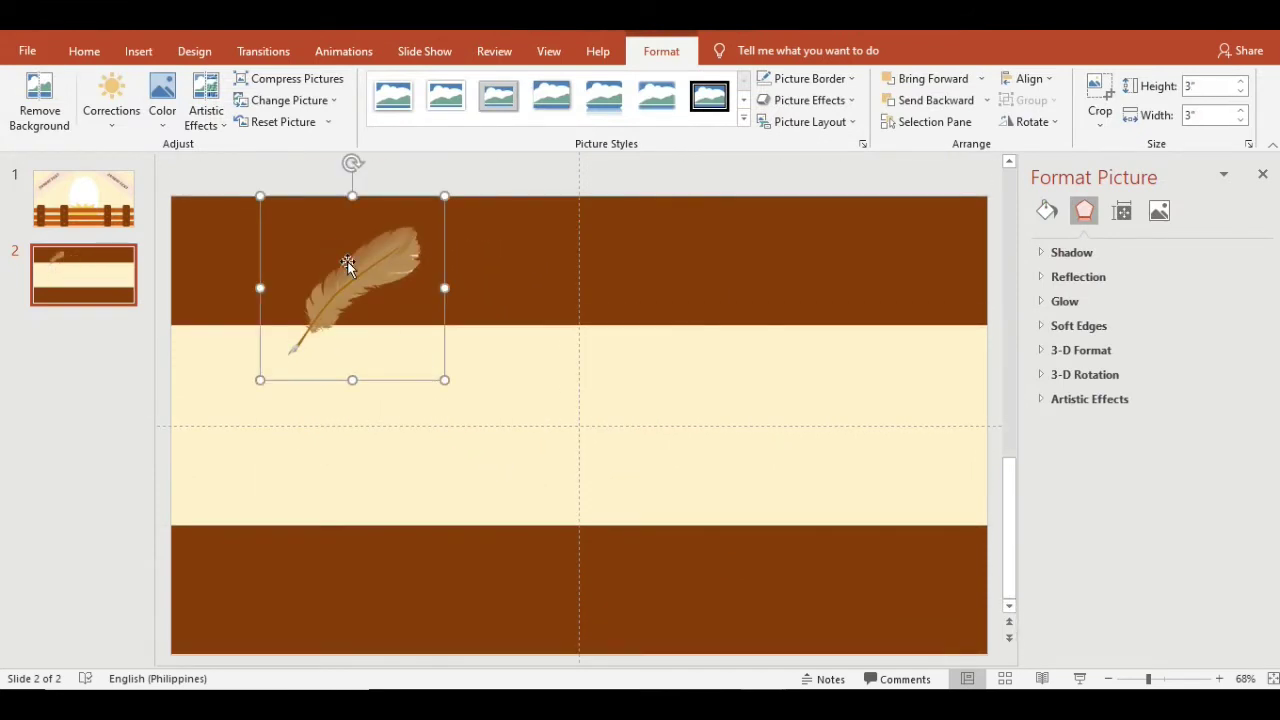
left_click_drag(347, 261, 268, 245)
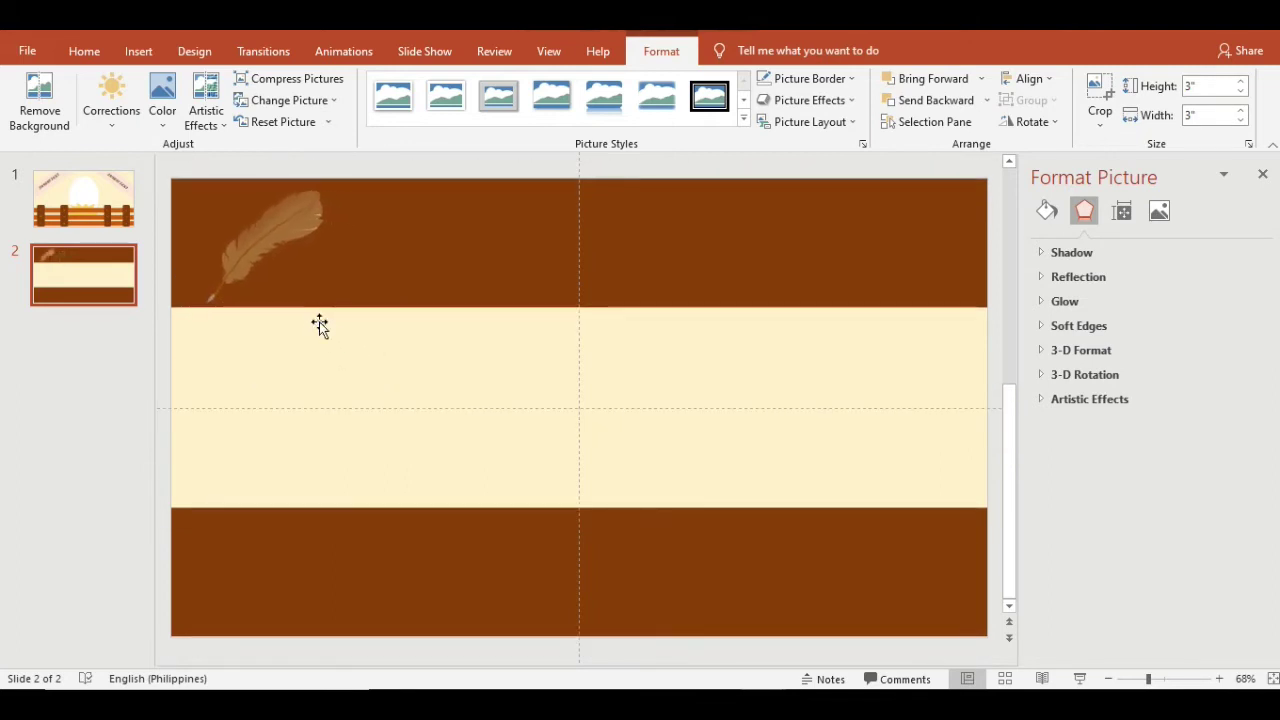
left_click_drag(363, 362, 344, 343)
left_click_drag(269, 253, 257, 238)
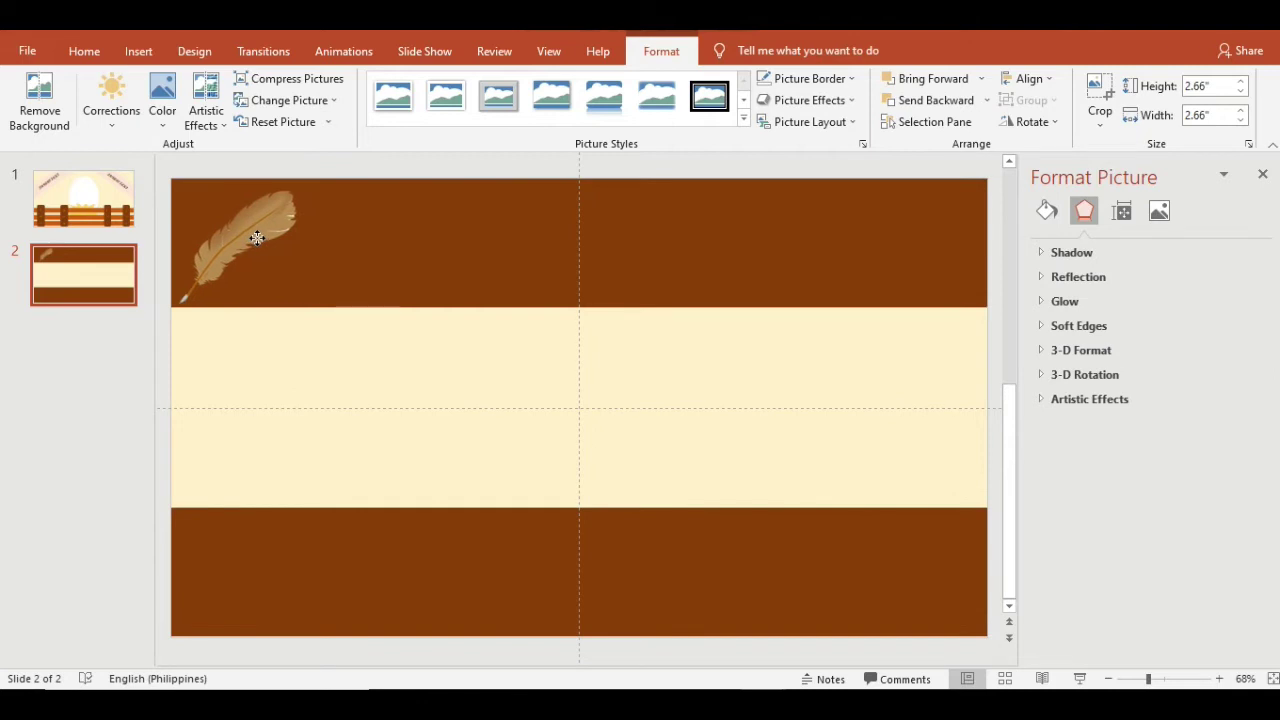
key("ctrl+v")
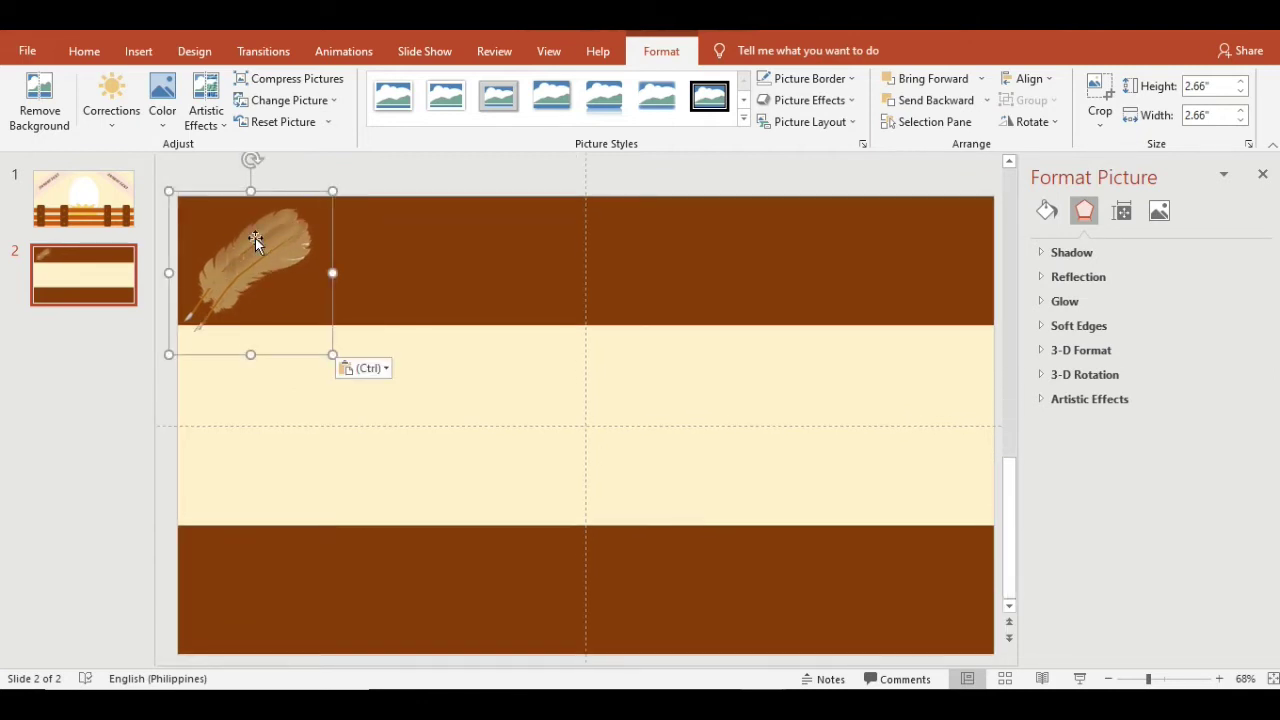
mouse_move(261, 245)
left_mouse_down()
mouse_move(313, 206)
mouse_move(308, 243)
mouse_move(333, 229)
left_mouse_up()
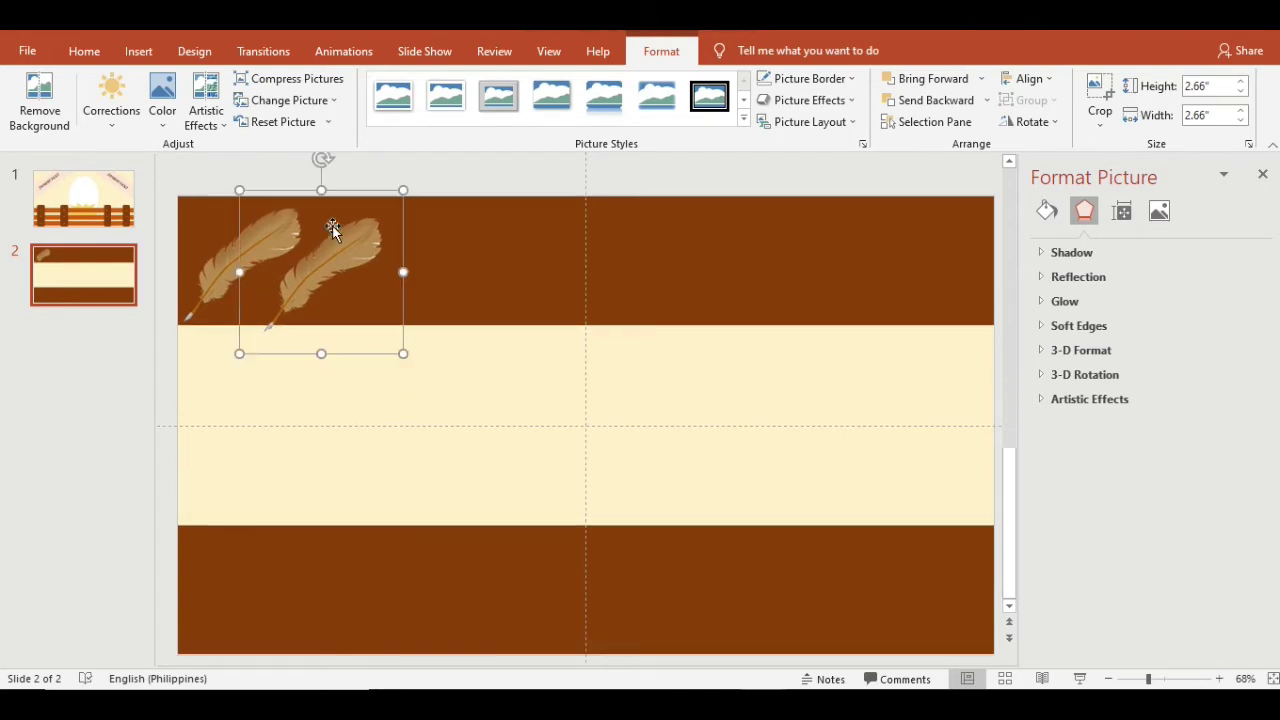
Step: Flip a feather copy horizontally, place it just right of centre, and paste another feather copy
left_click(1052, 122)
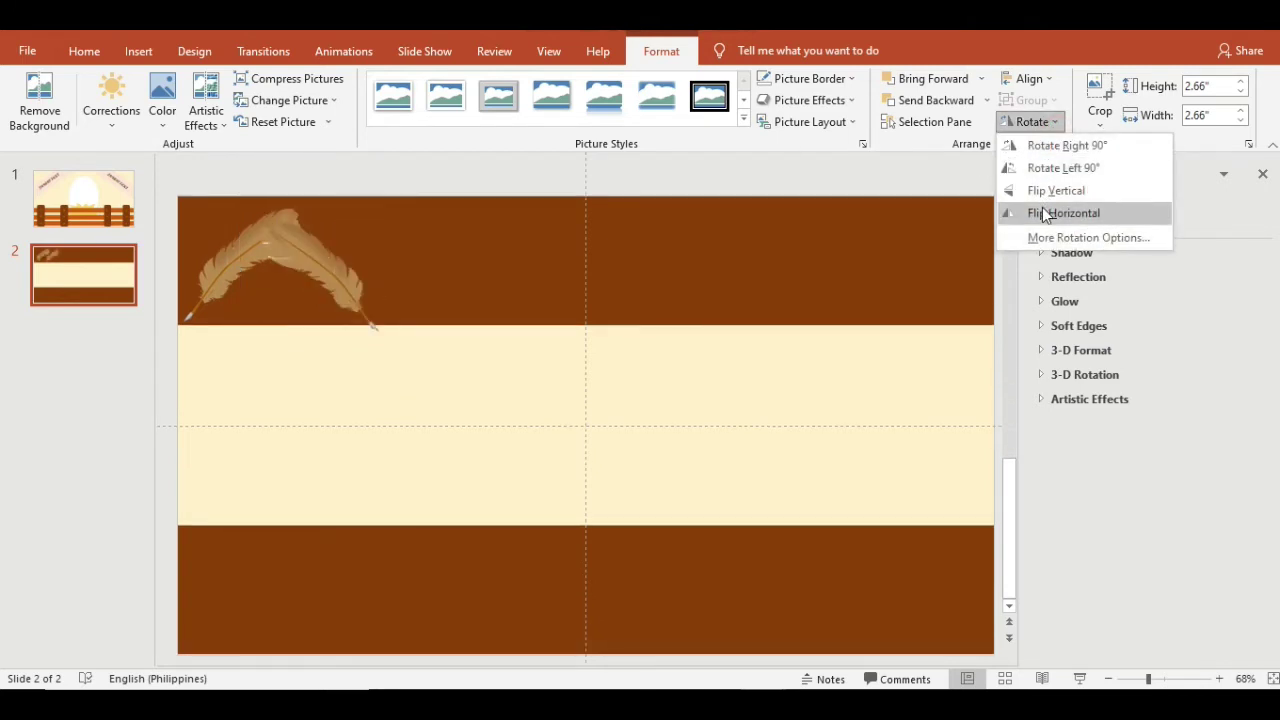
left_click(1043, 213)
left_click_drag(336, 286, 263, 260)
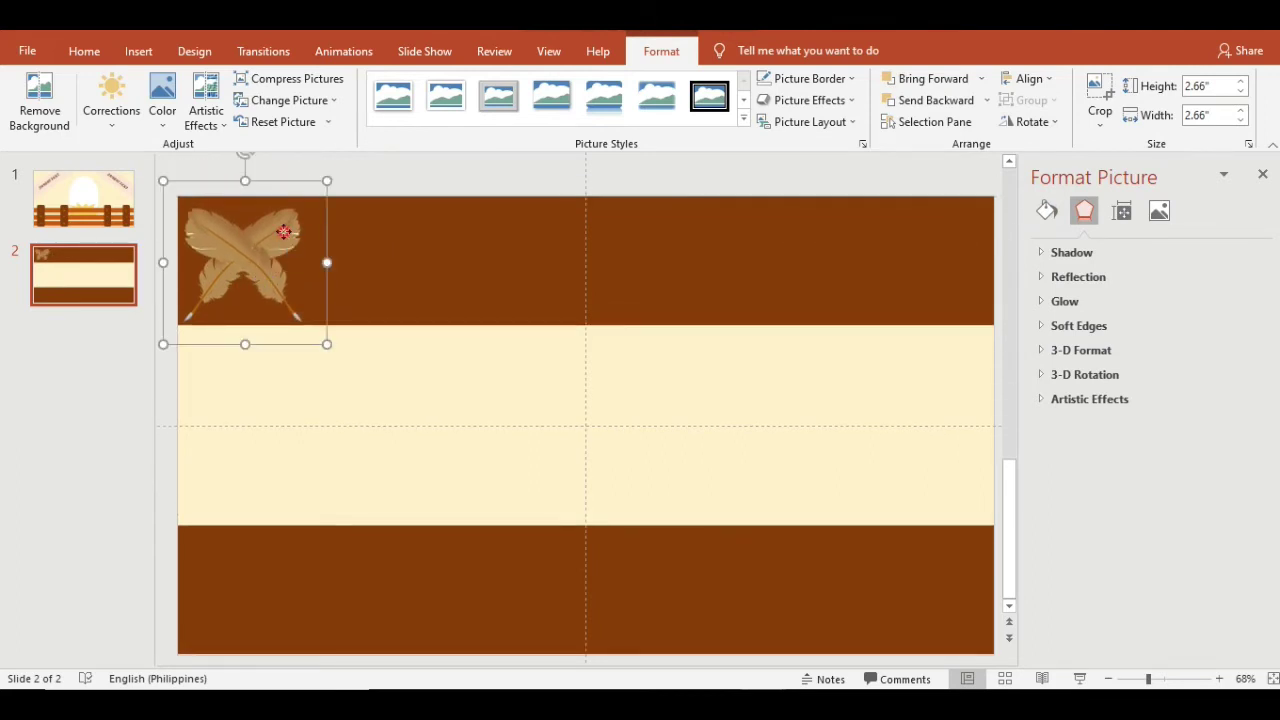
right_click(196, 304)
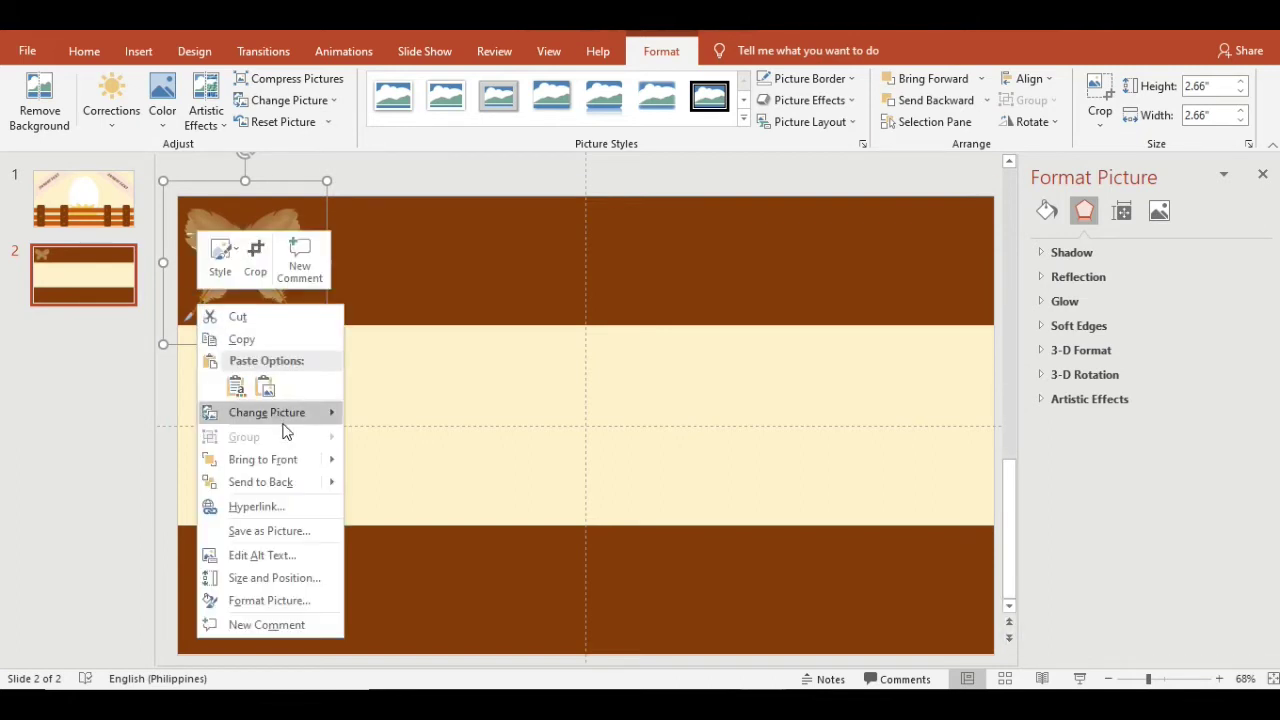
mouse_move(290, 413)
left_click(419, 282)
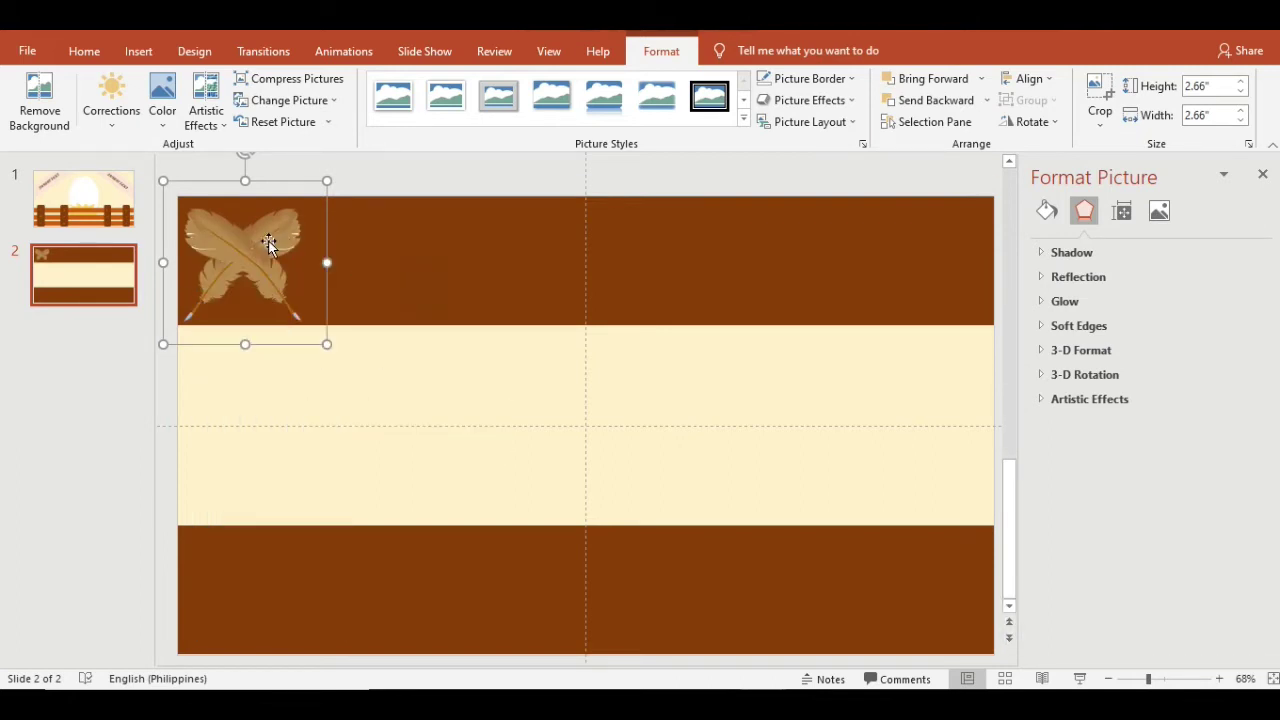
left_click_drag(247, 246, 381, 223)
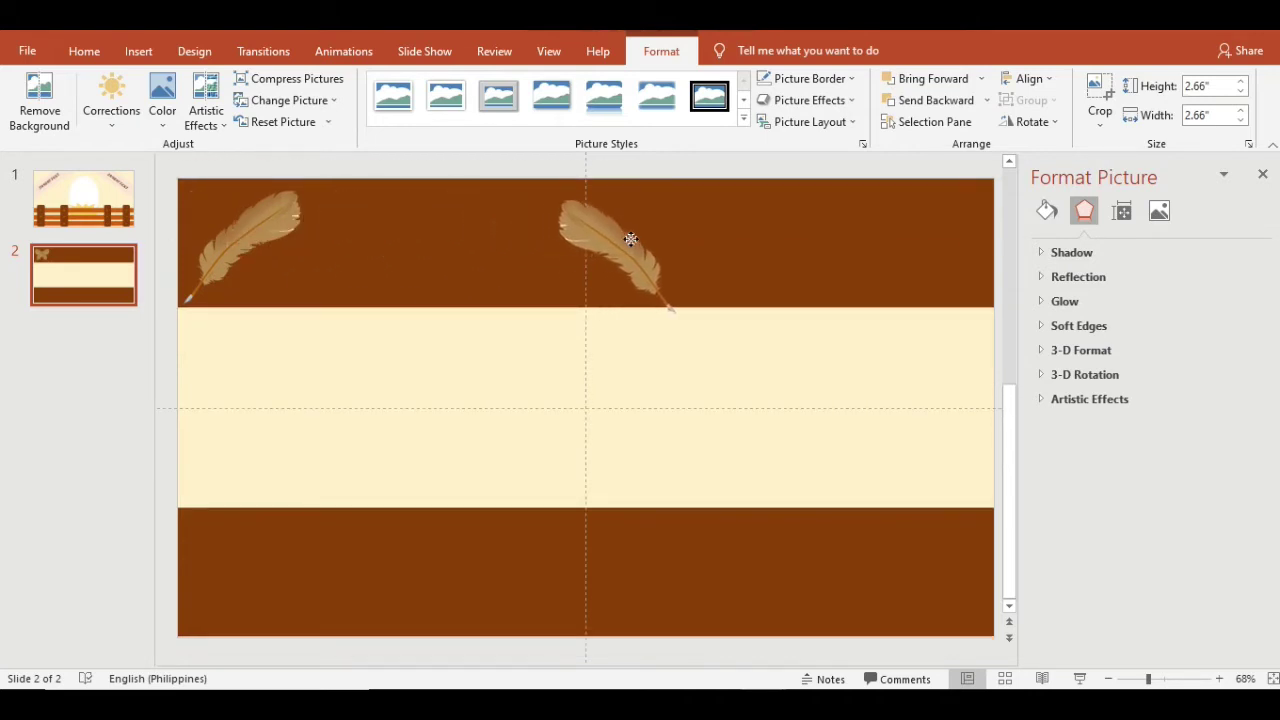
left_click_drag(391, 223, 652, 229)
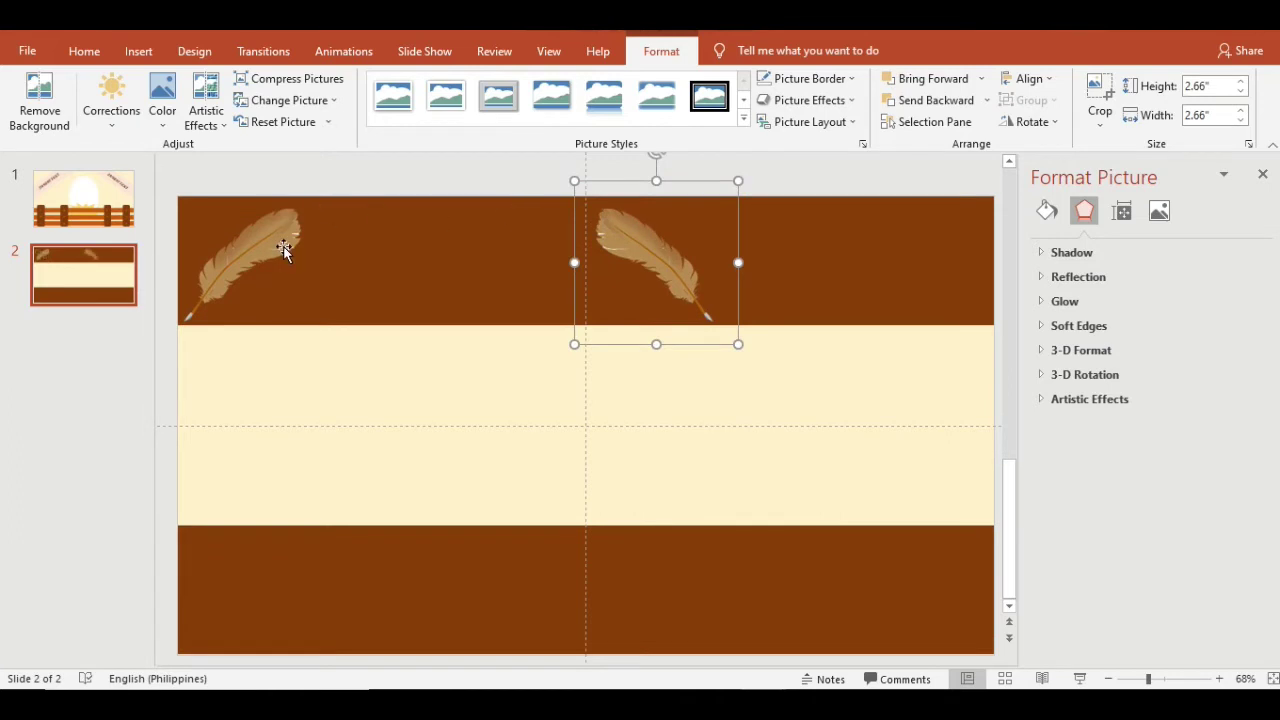
mouse_move(284, 250)
left_mouse_down()
mouse_move(568, 222)
mouse_move(359, 189)
left_mouse_up()
key("ctrl+v")
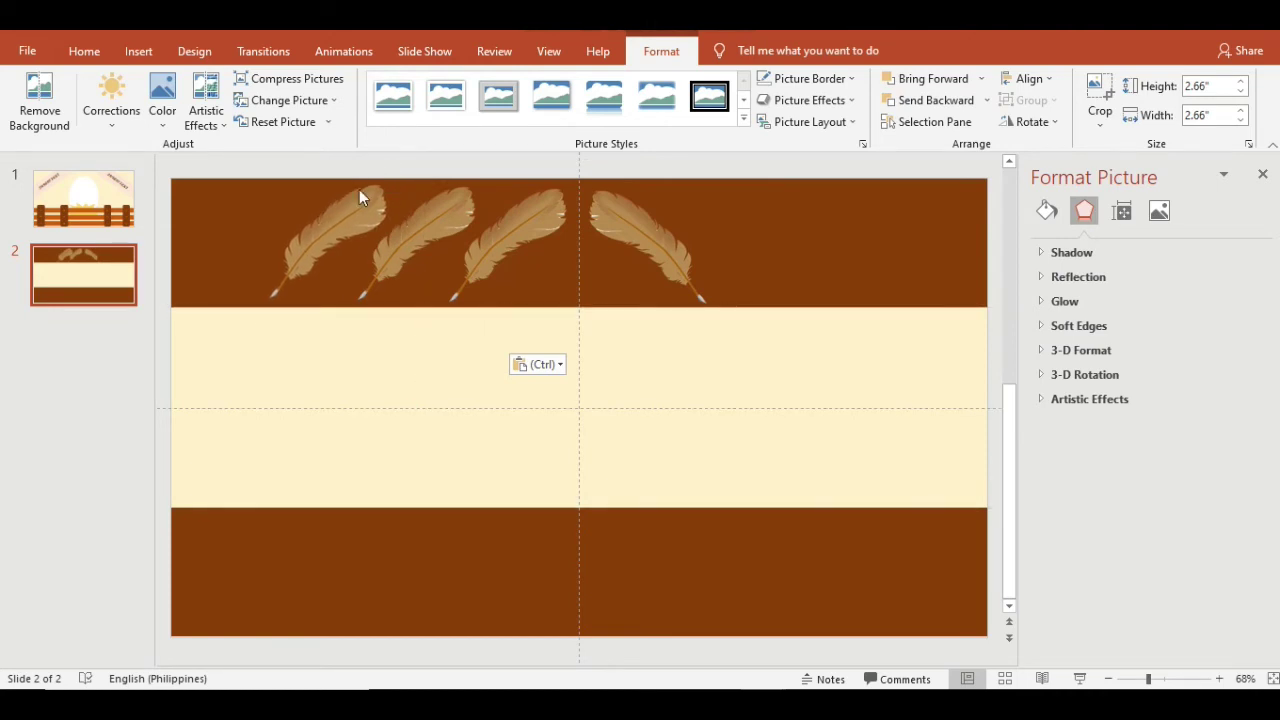
Step: Line up the left feather copies in the top row and group them
left_click_drag(359, 189, 359, 190)
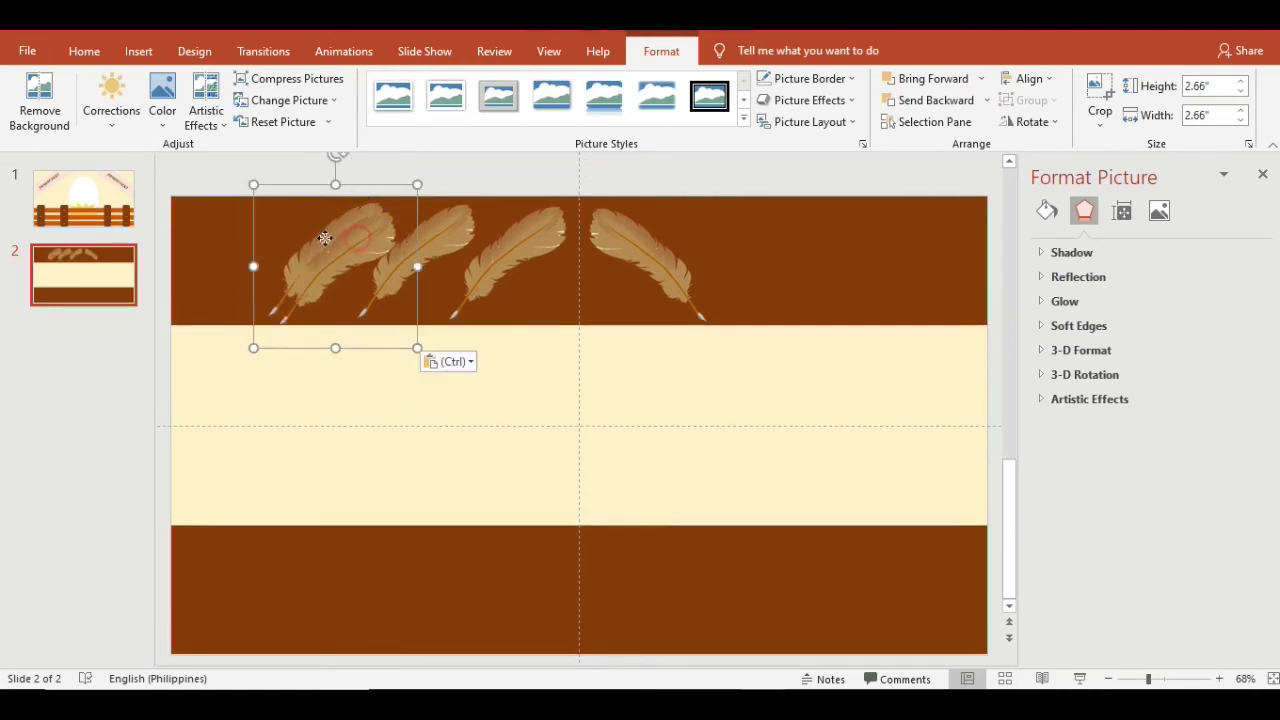
left_click_drag(325, 238, 251, 212)
left_click(351, 237, "shift")
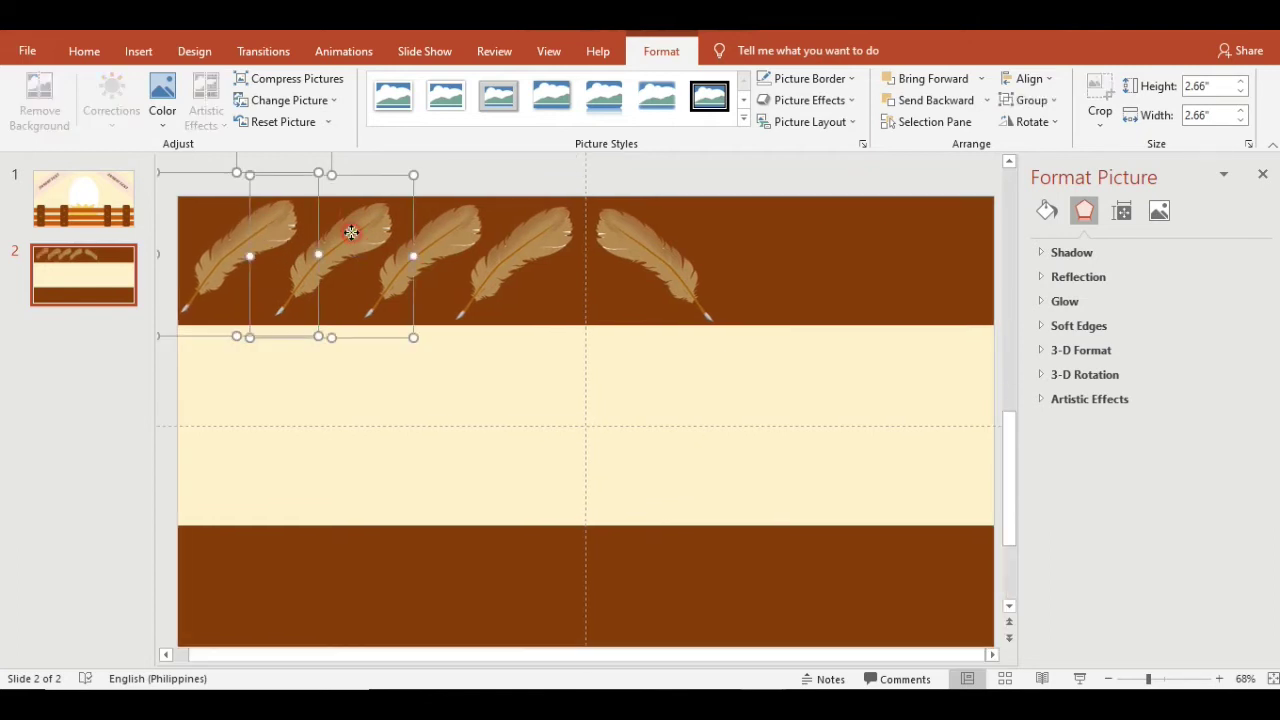
left_click(444, 233, "shift")
right_click(446, 235)
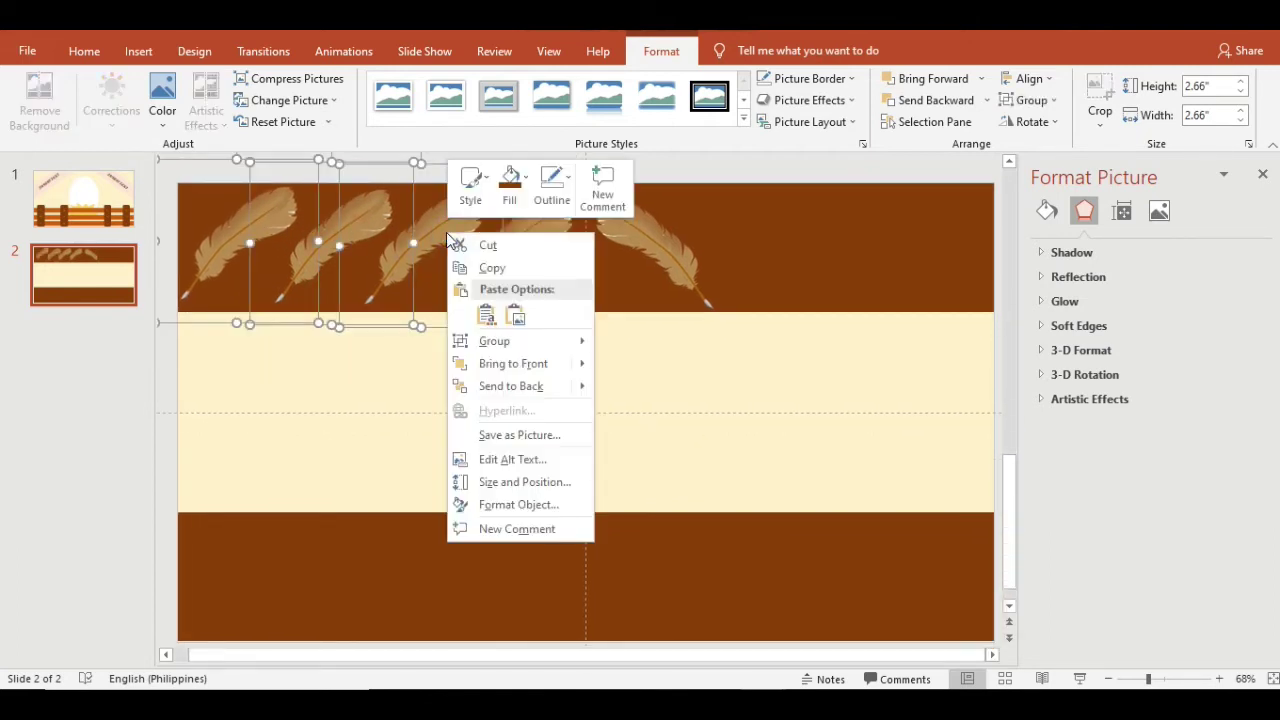
mouse_move(522, 341)
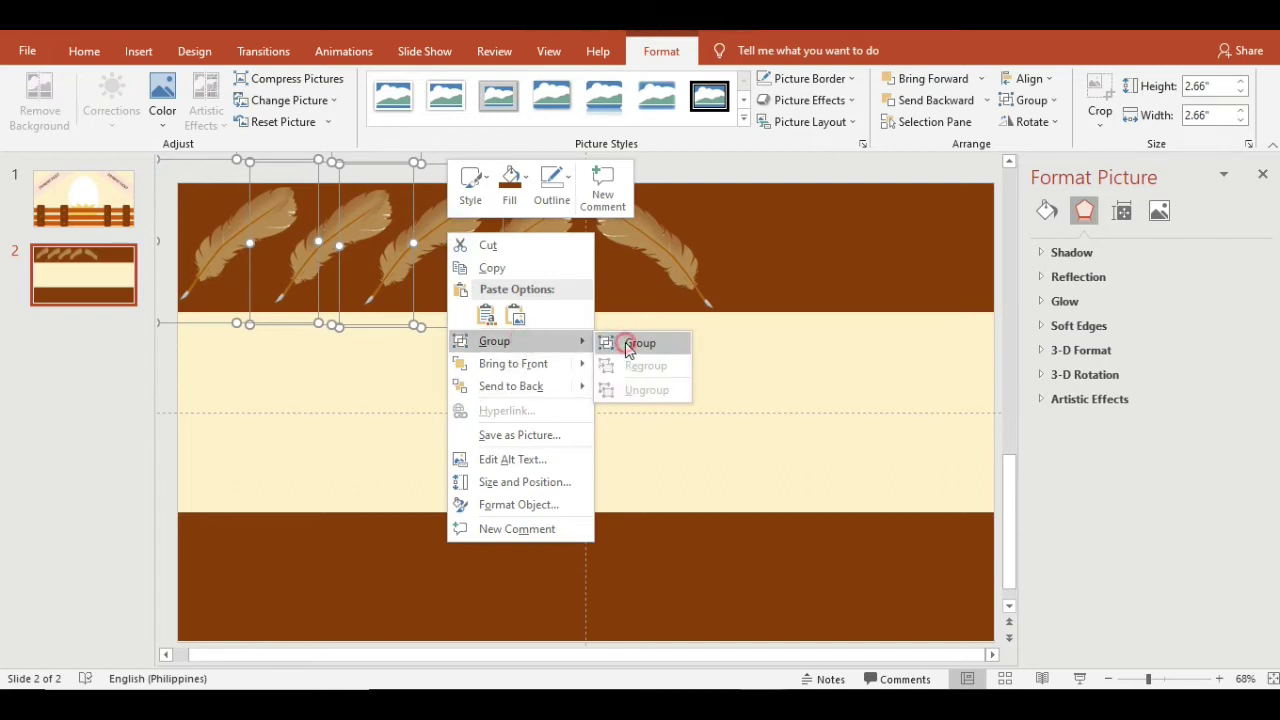
left_click(628, 347)
Step: Paste a copy of the feather group, flip it horizontally, and move it into the band's right half
left_click(1028, 121)
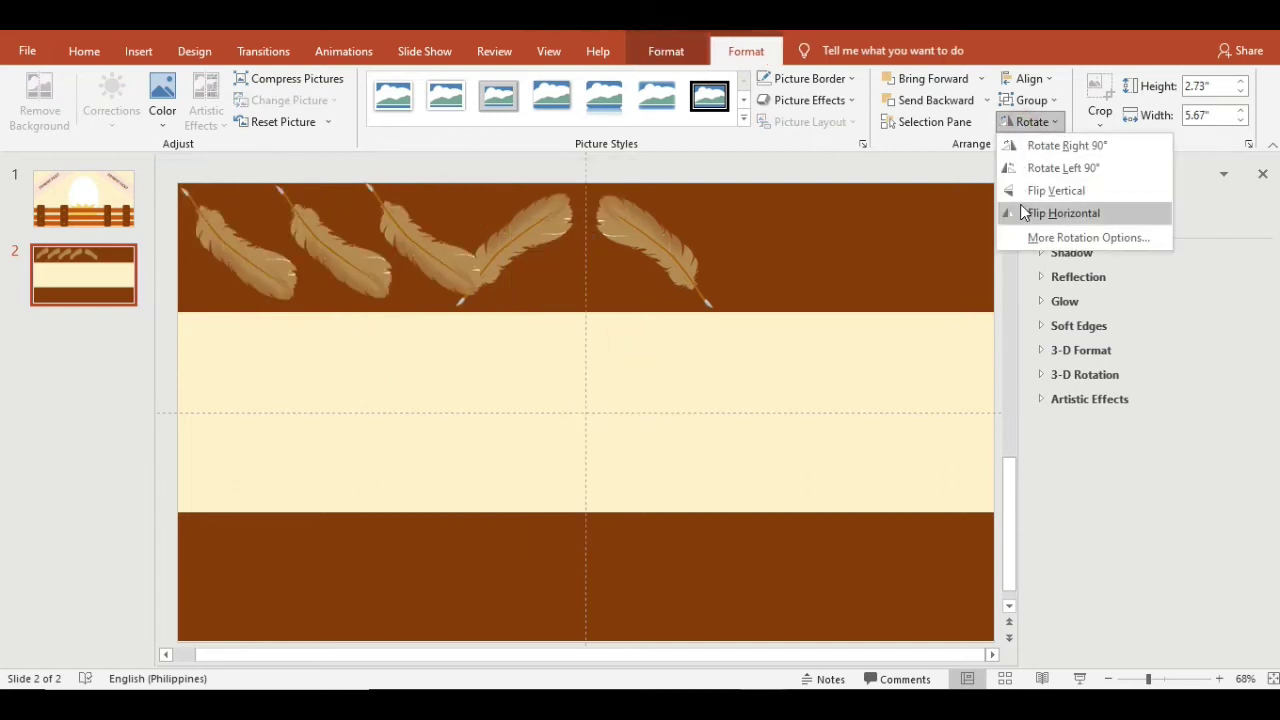
left_click(1022, 212)
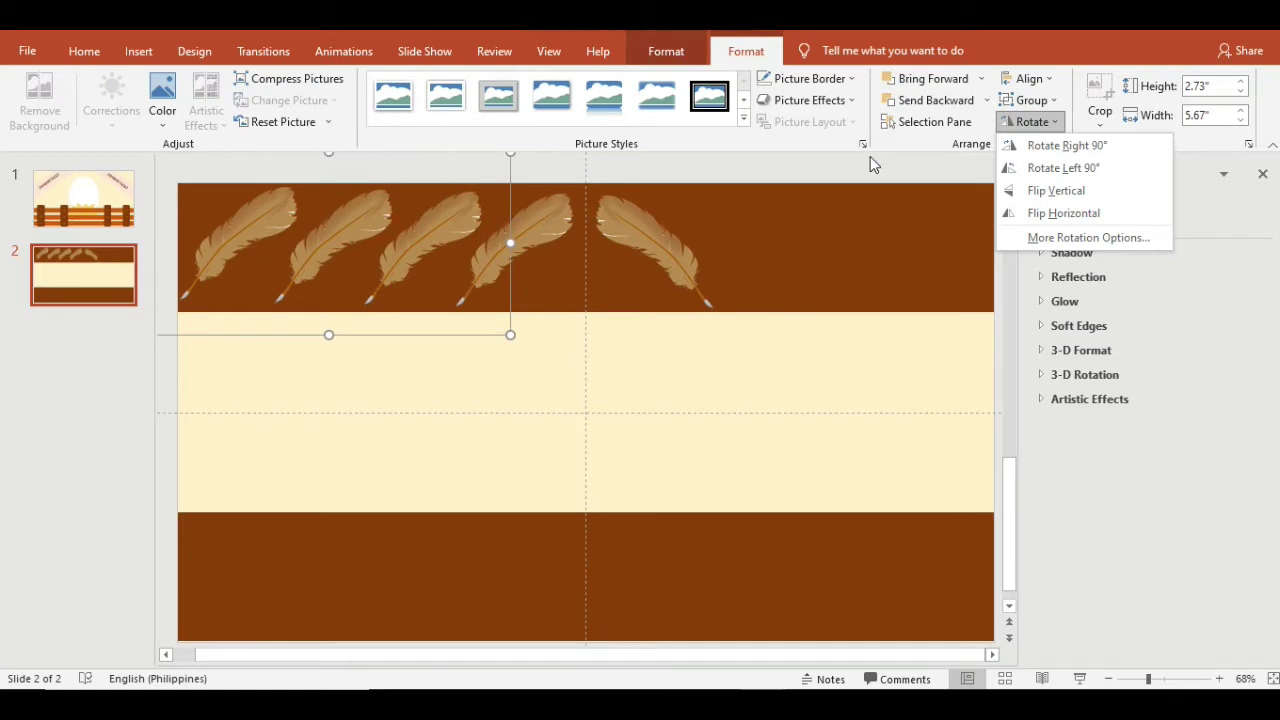
left_click(313, 228)
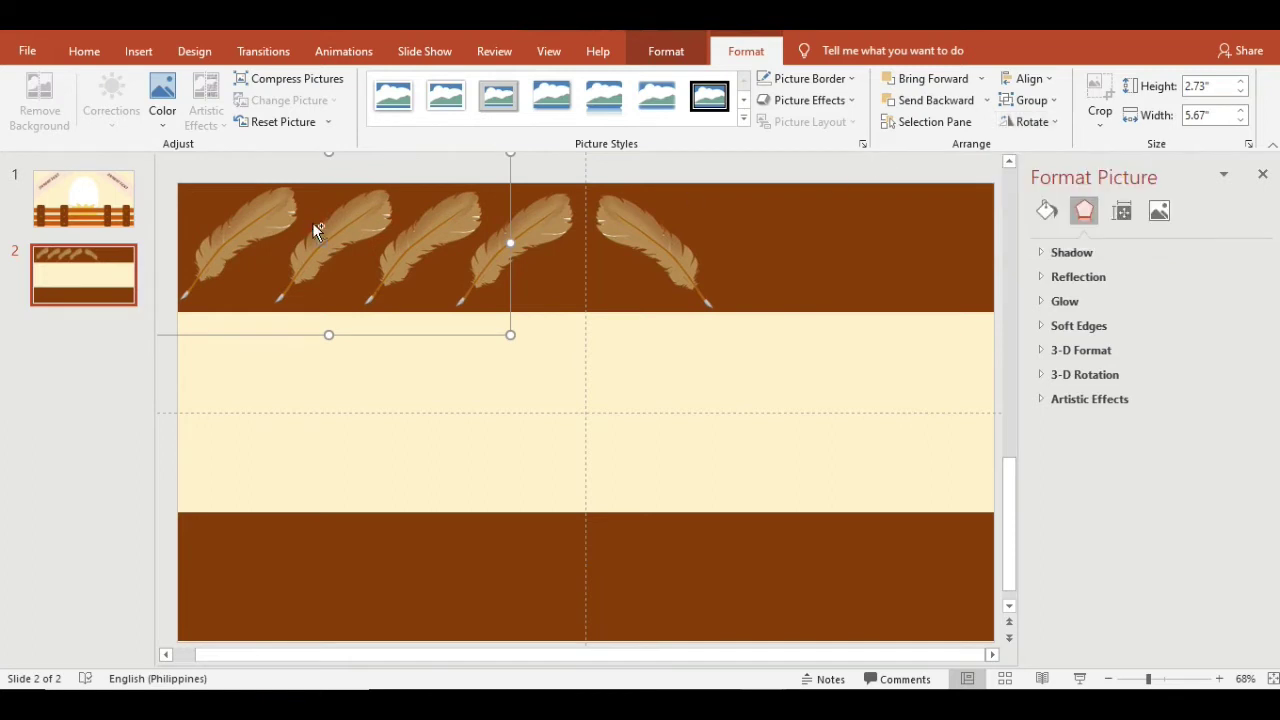
key("ctrl+v")
left_click(1030, 121)
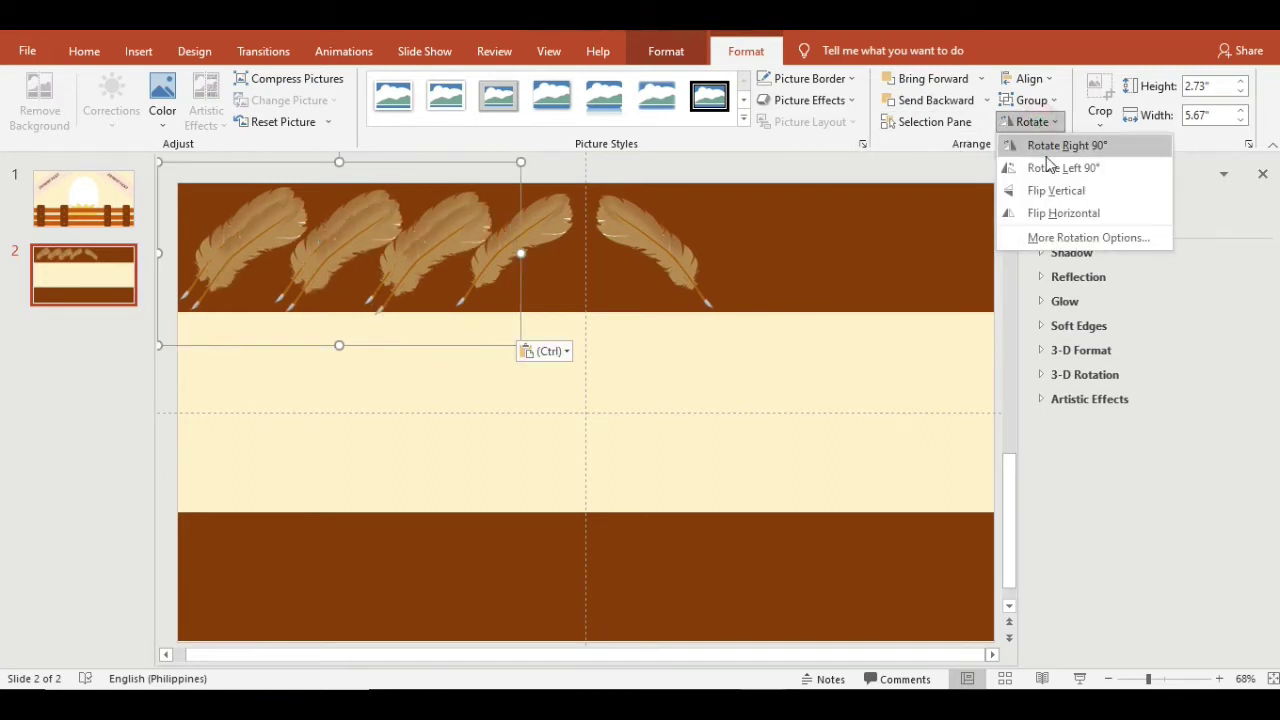
left_click(1057, 212)
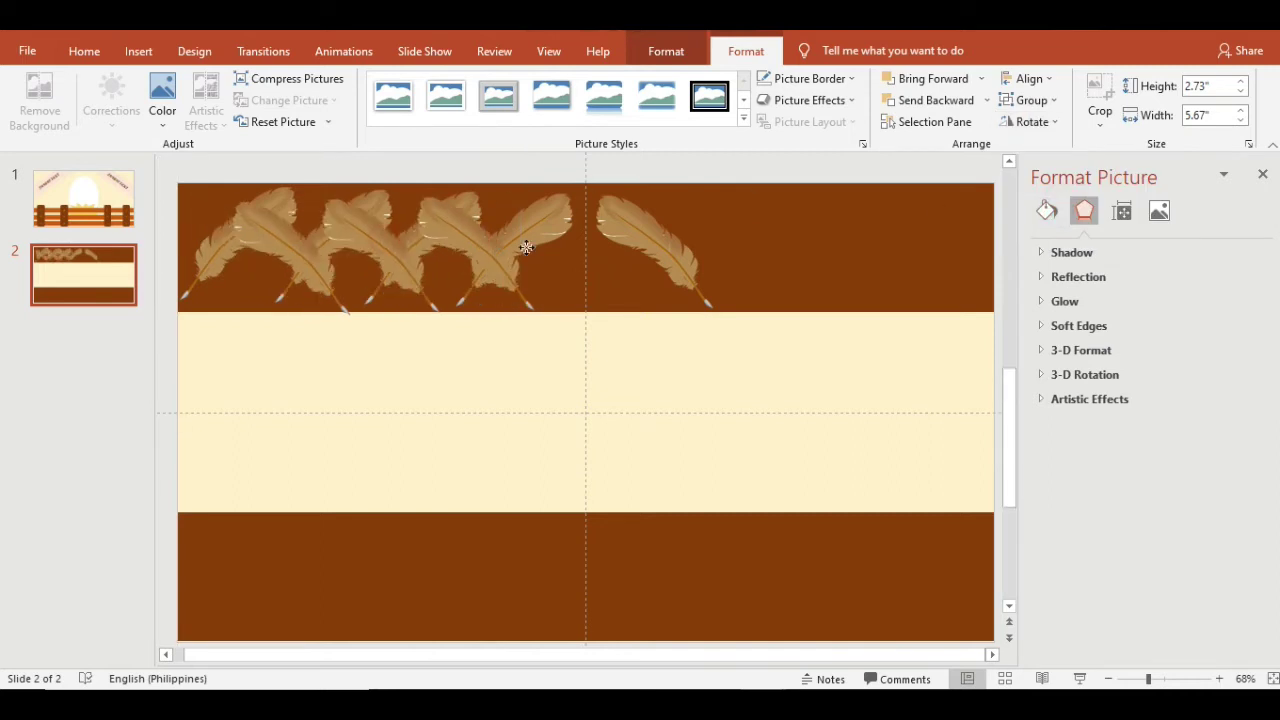
left_click_drag(526, 247, 882, 231)
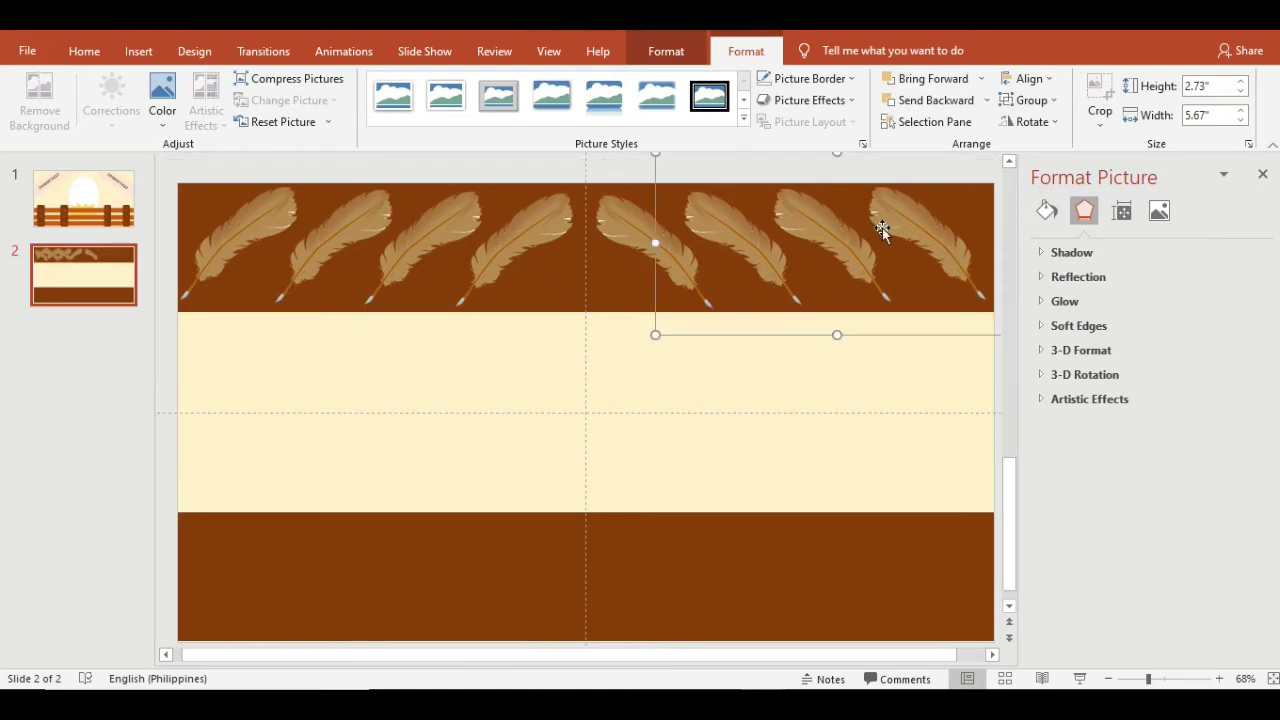
Step: Group the right feathers, paste a copy, flip it vertically, and move it onto the lower band
left_click(620, 229, "shift")
right_click(615, 224)
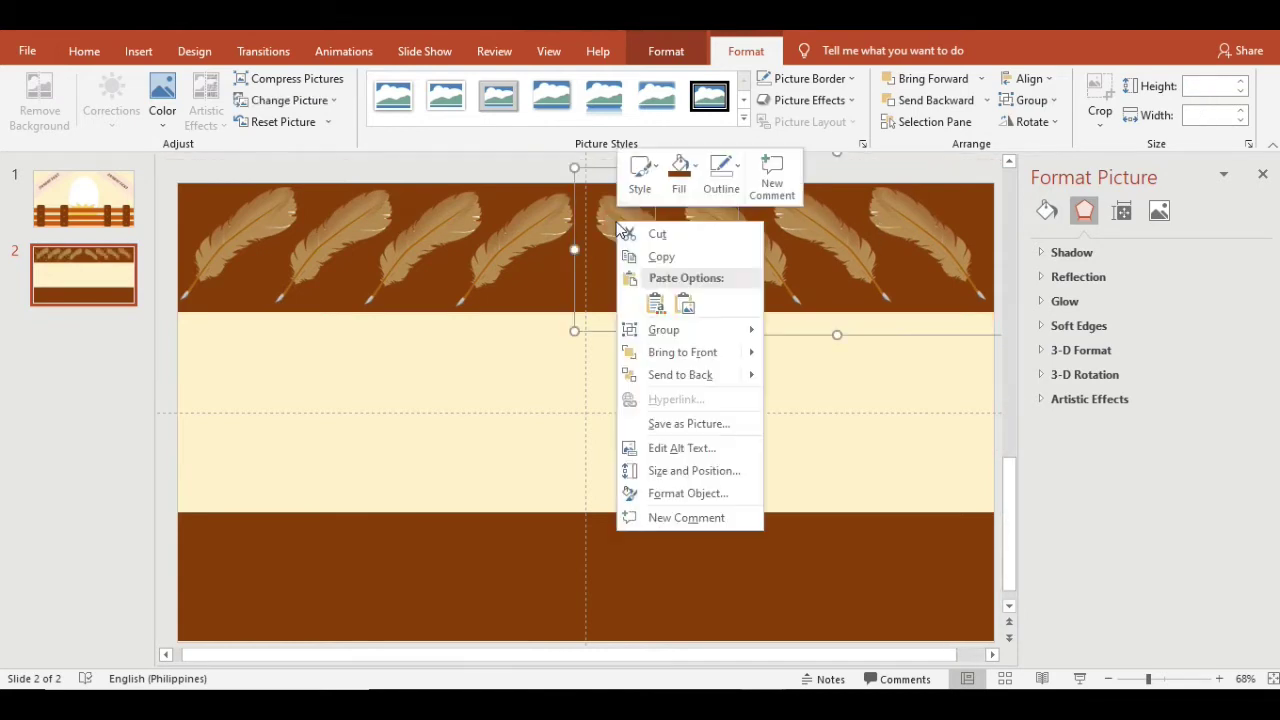
mouse_move(663, 329)
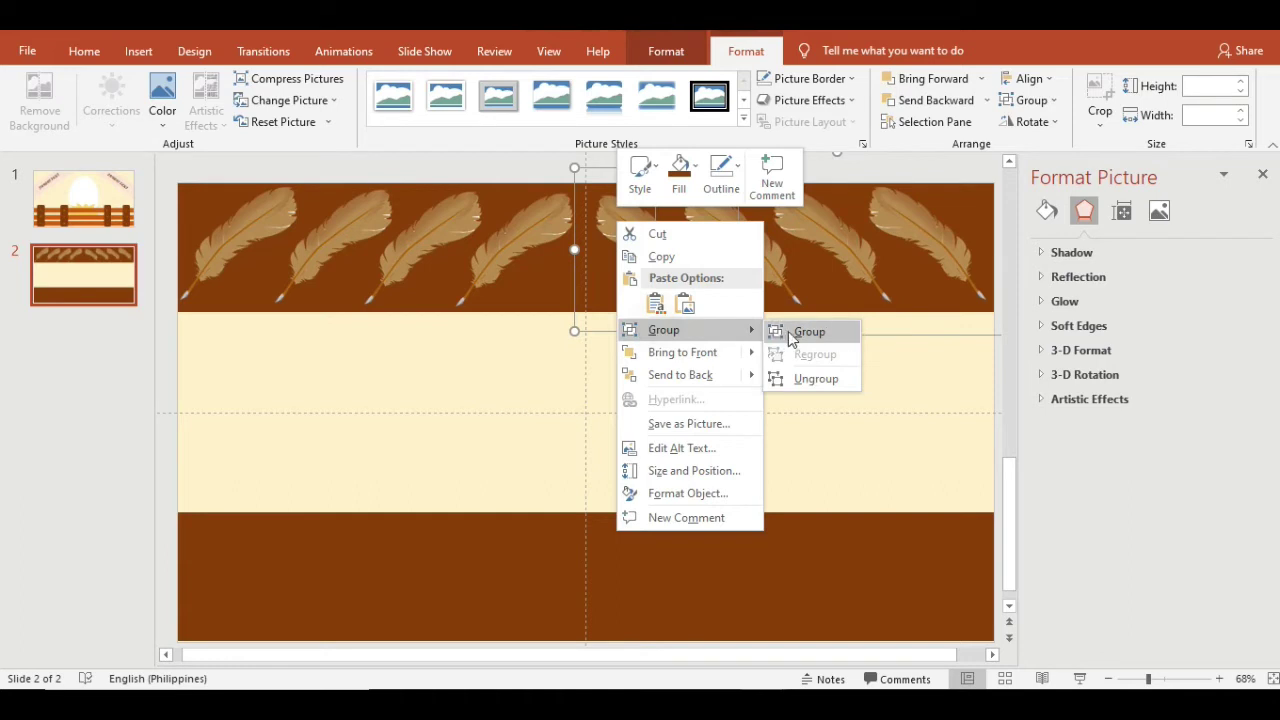
left_click(790, 332)
key("ctrl+c")
key("ctrl+v")
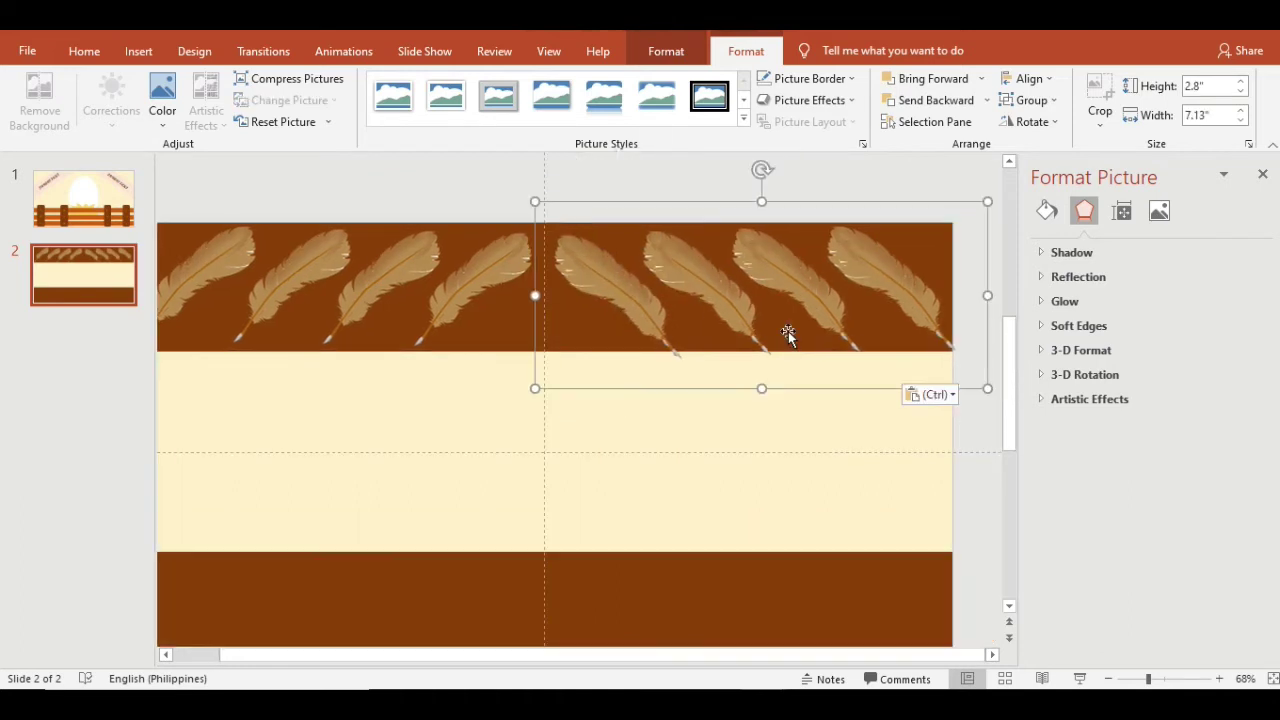
left_click_drag(787, 265, 737, 462)
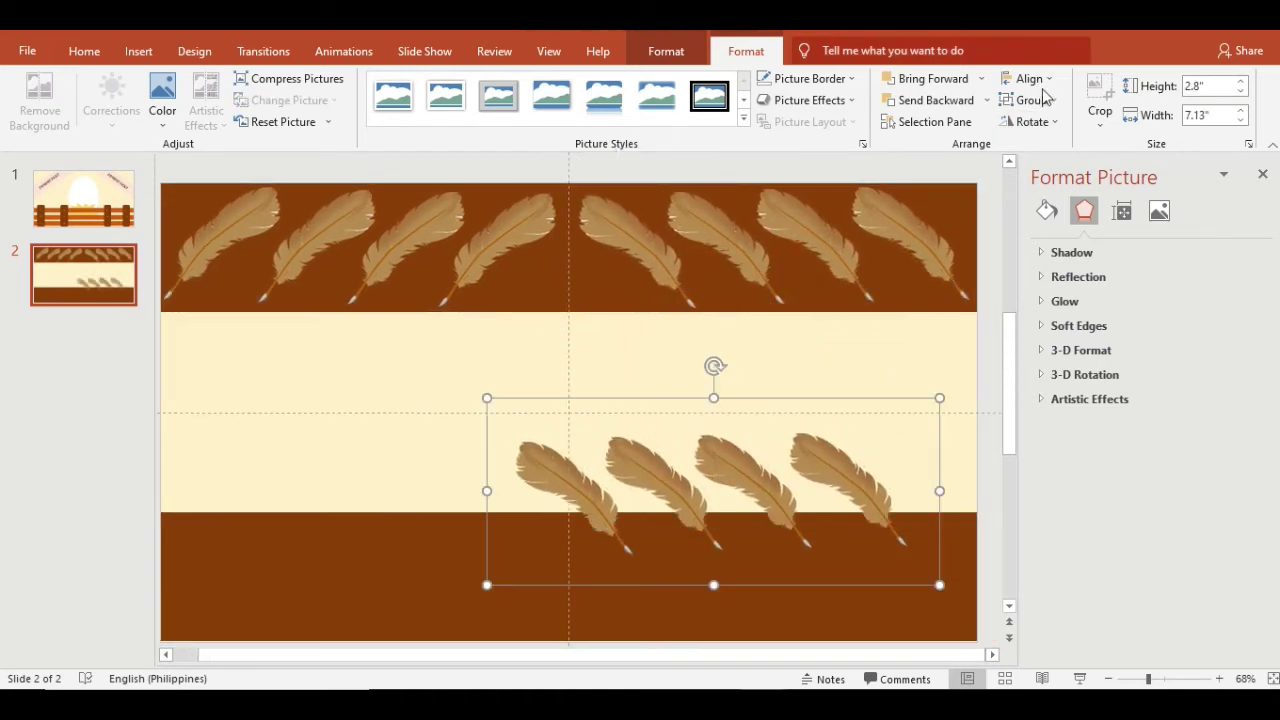
left_click(1043, 122)
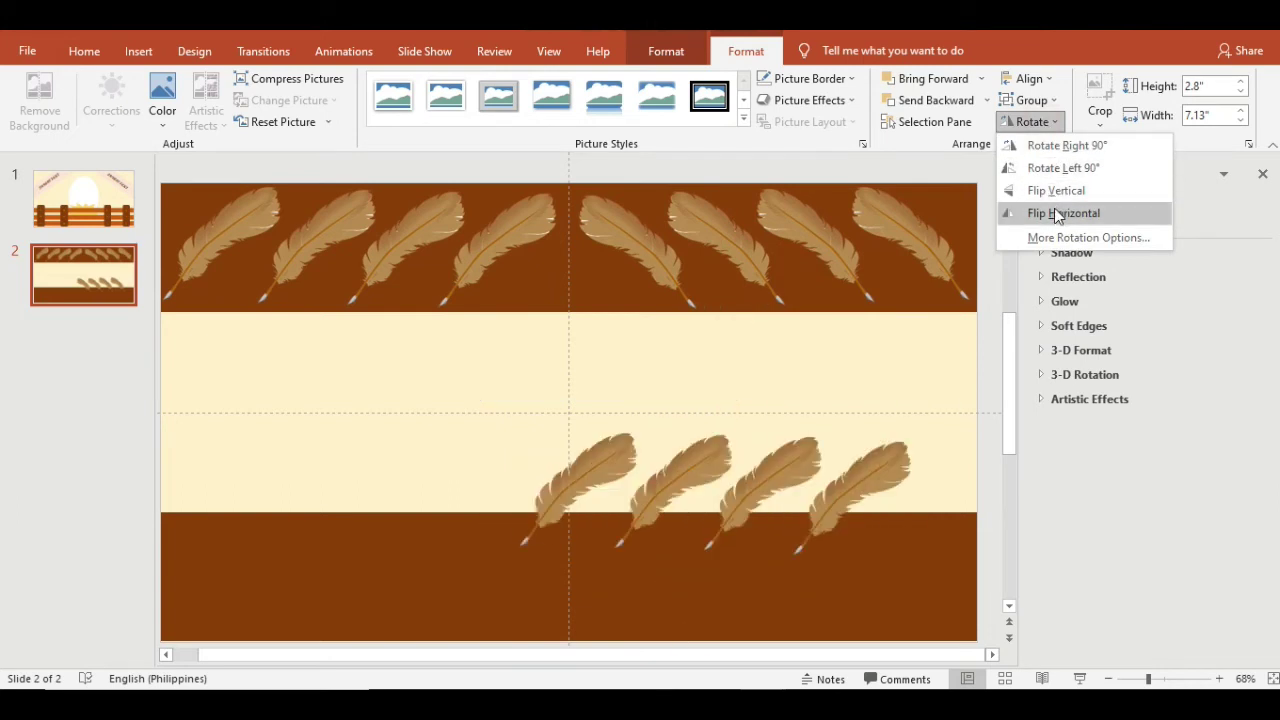
left_click(1058, 198)
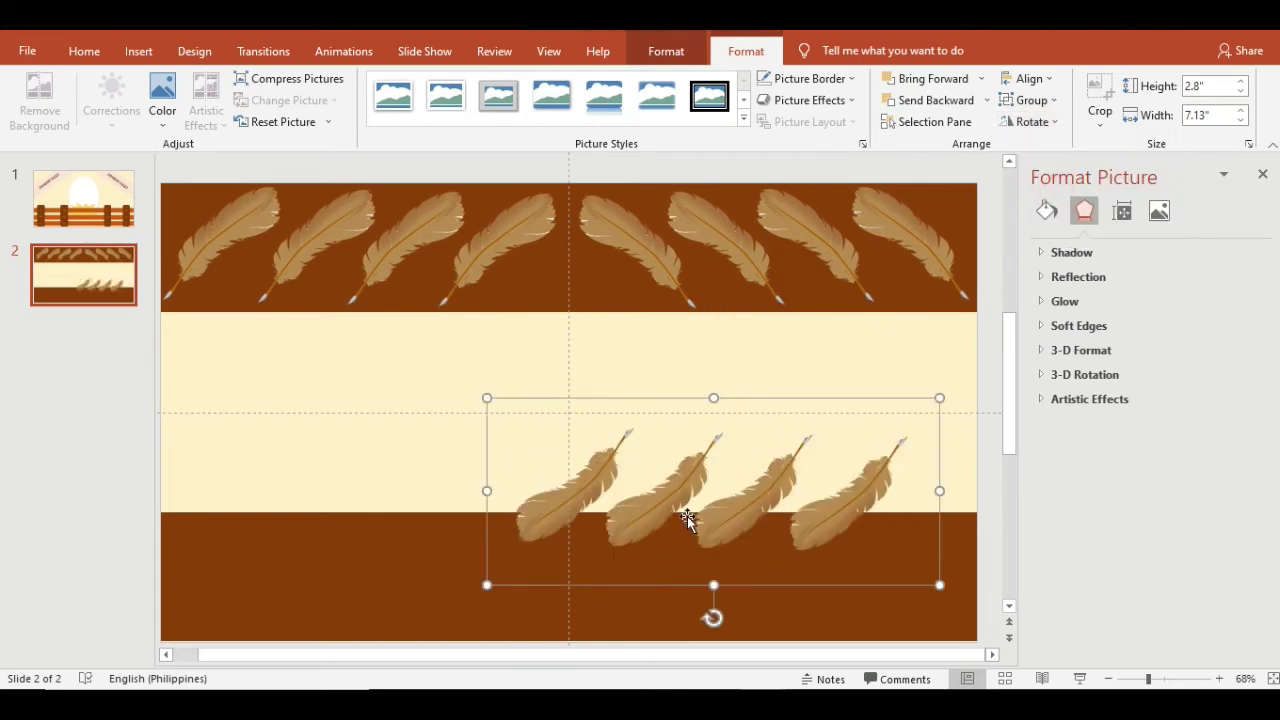
left_click_drag(668, 502, 726, 594)
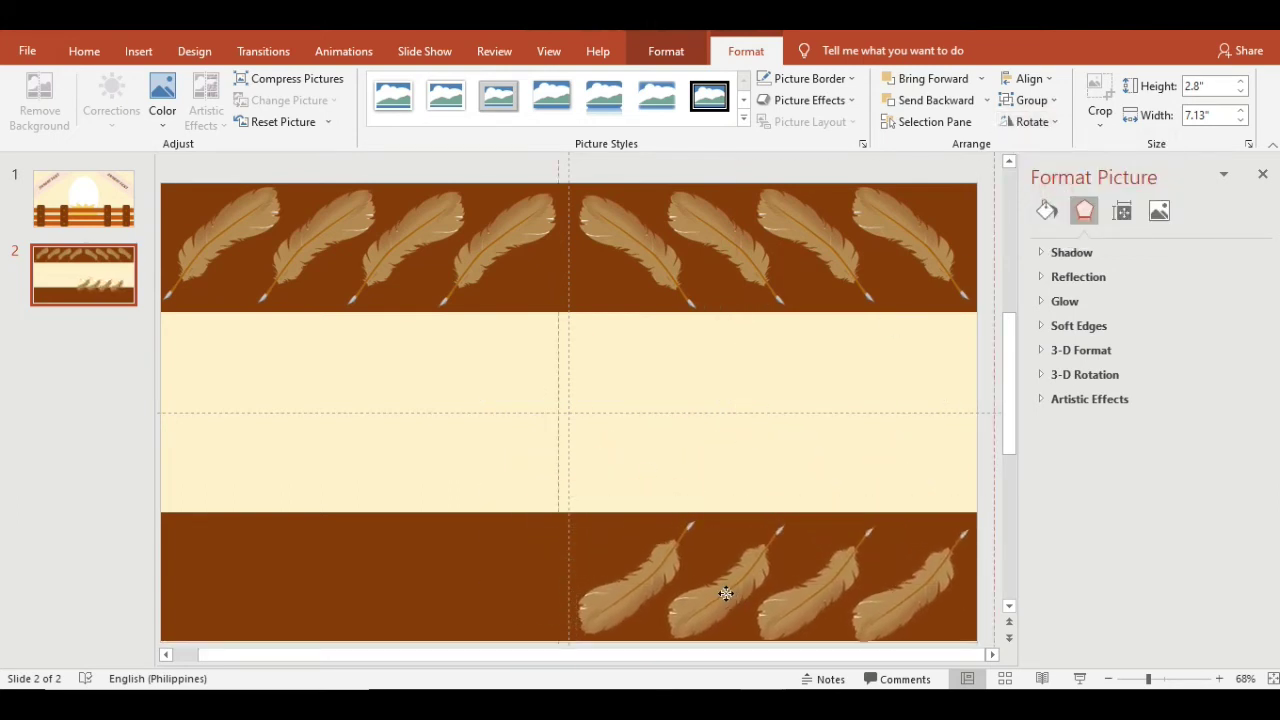
Step: Undo an accidental move and group two more top-band feathers into one object
left_click(466, 289)
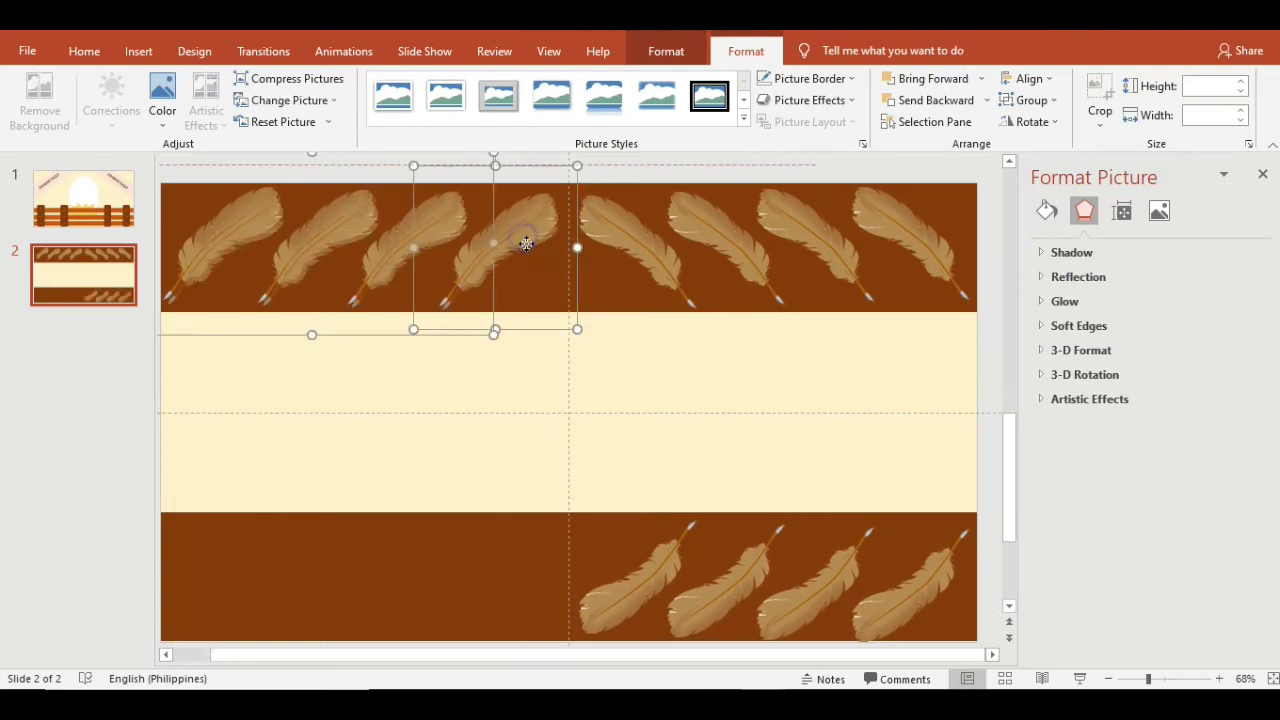
left_click_drag(522, 243, 528, 248)
key("Escape")
key("ctrl+z")
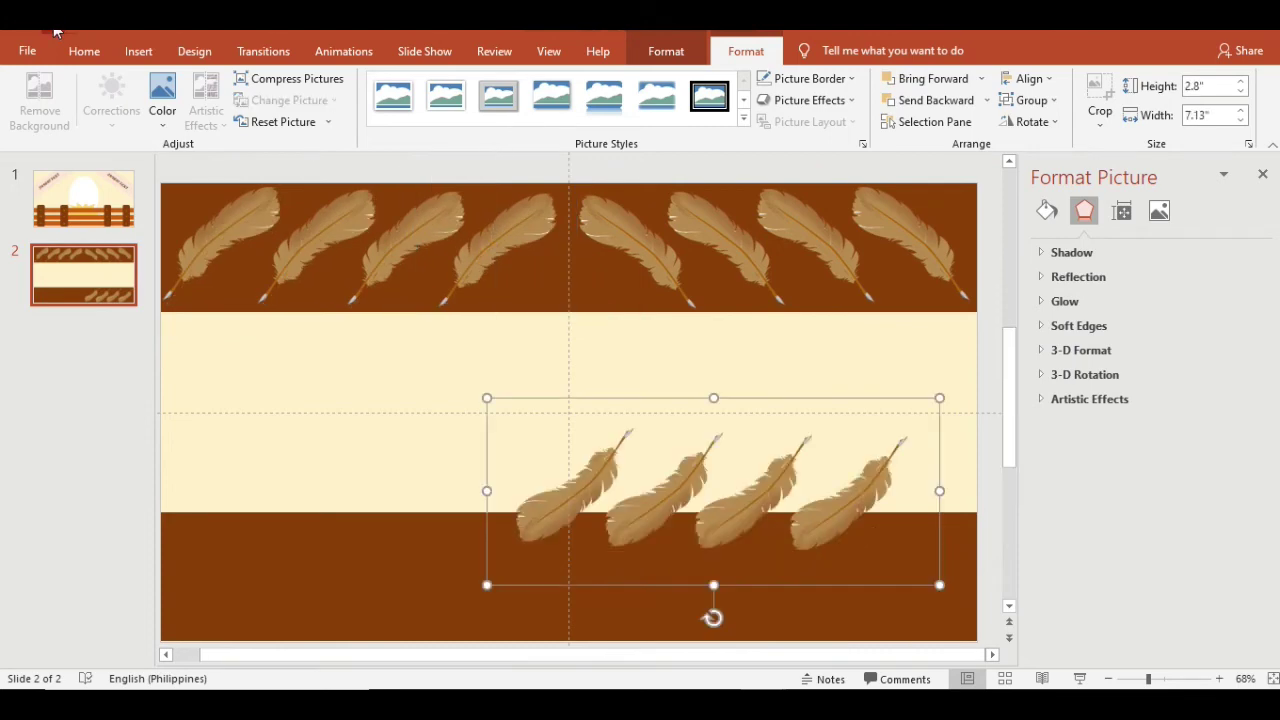
left_click(489, 250)
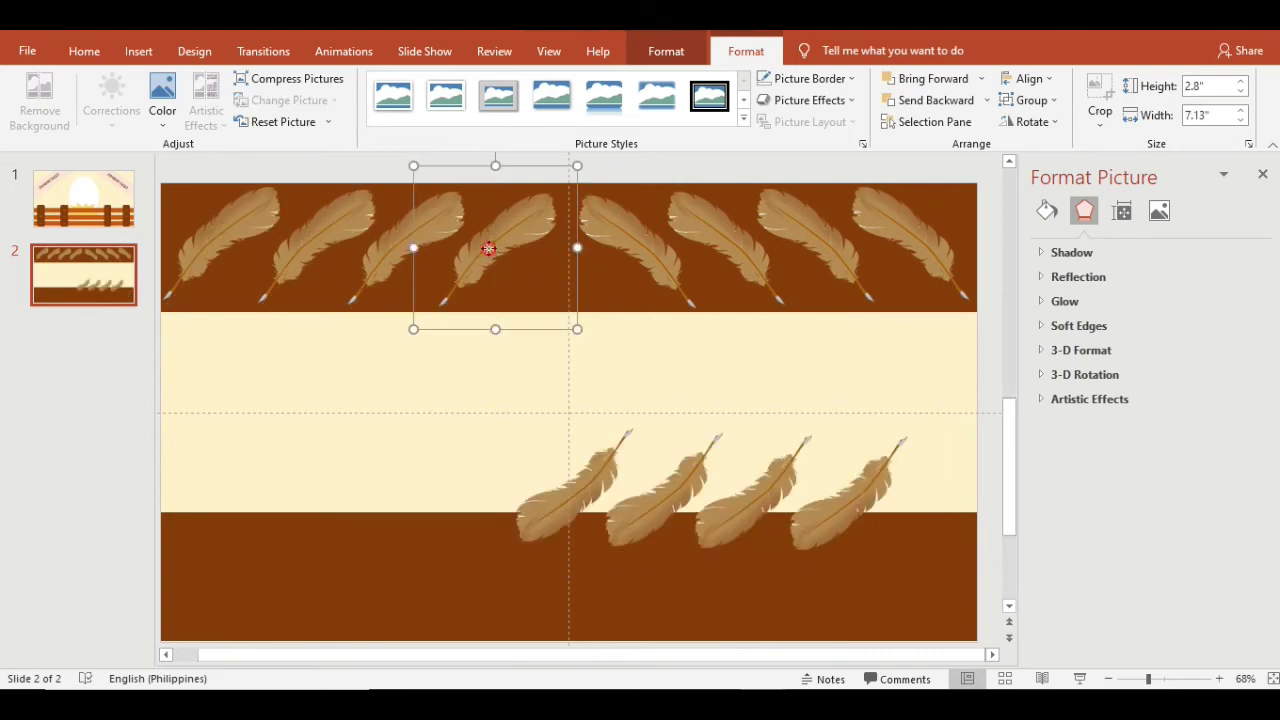
left_click(366, 266, "shift")
right_click(364, 262)
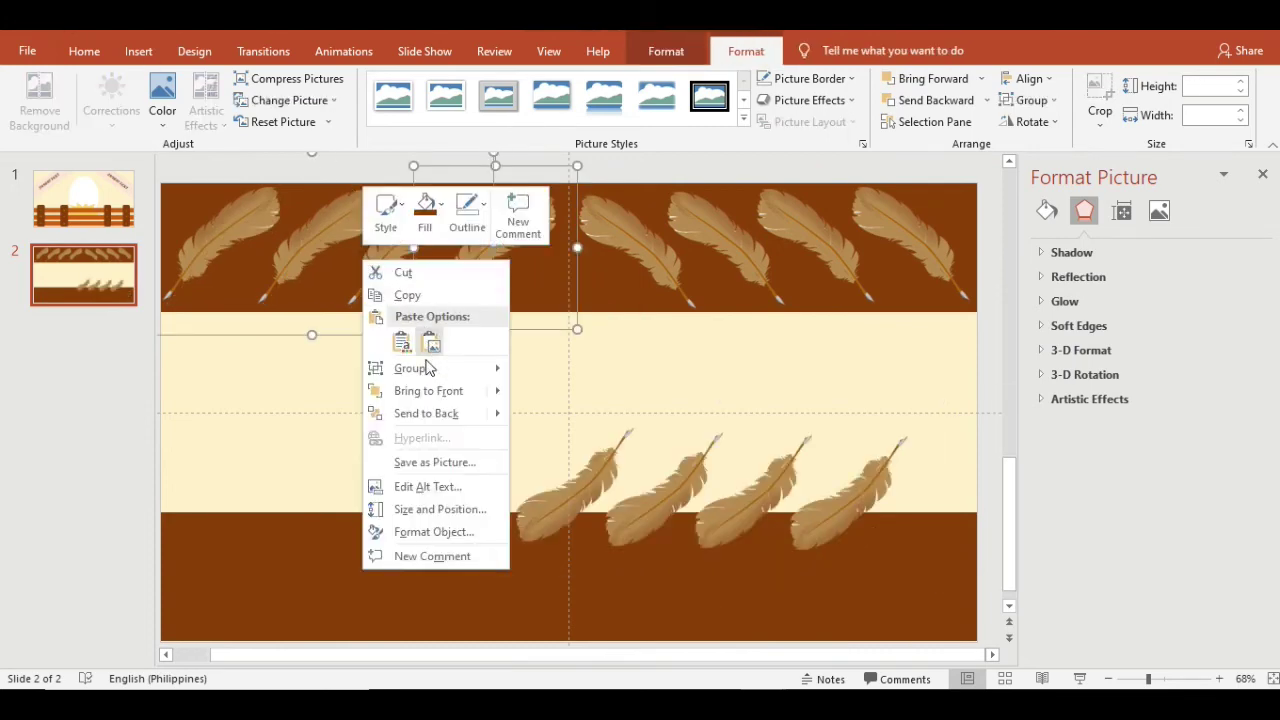
mouse_move(428, 368)
left_click(551, 371)
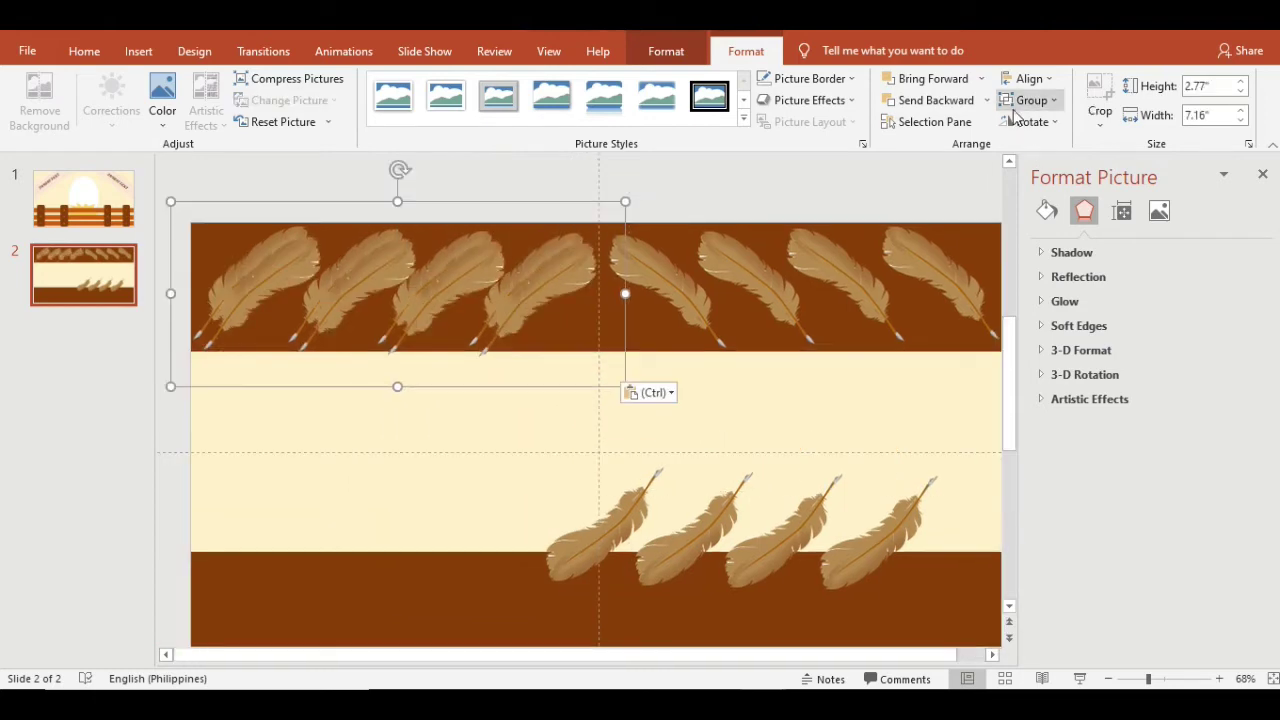
Step: Flip that feather group vertically and arrange the left and right flipped groups along the lower band
left_click(1031, 121)
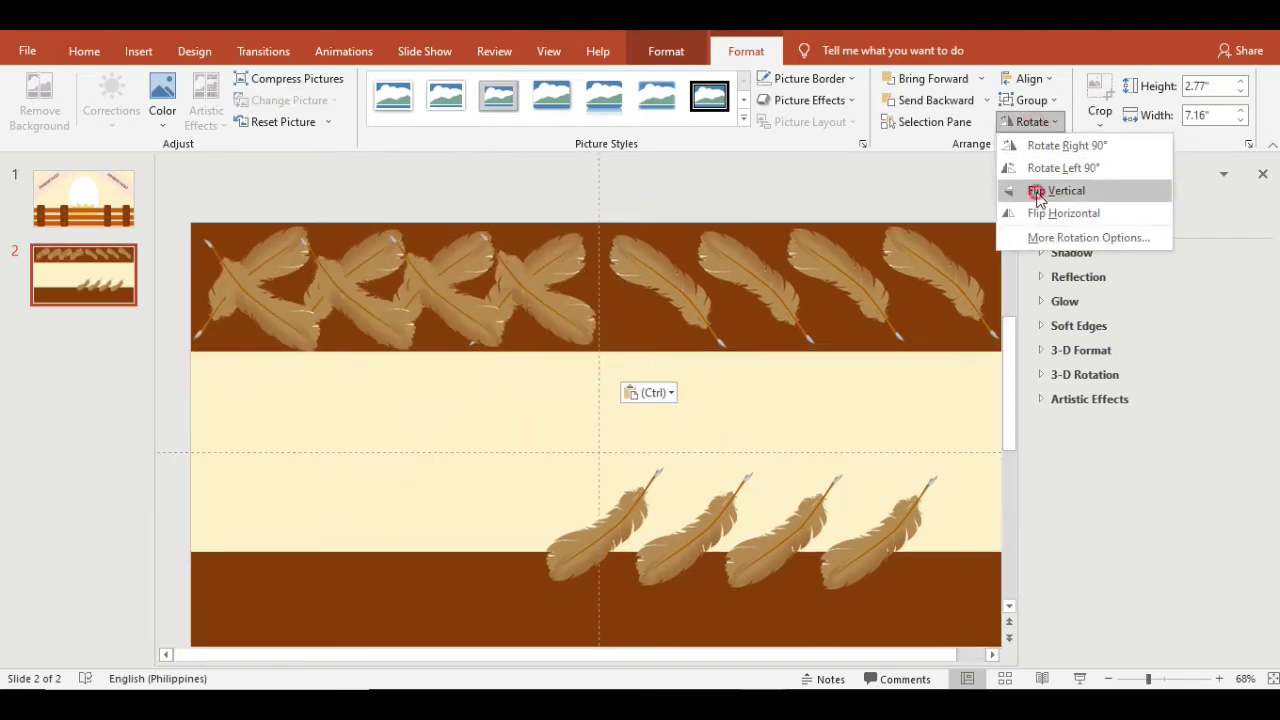
left_click(1038, 192)
left_click_drag(540, 275, 535, 513)
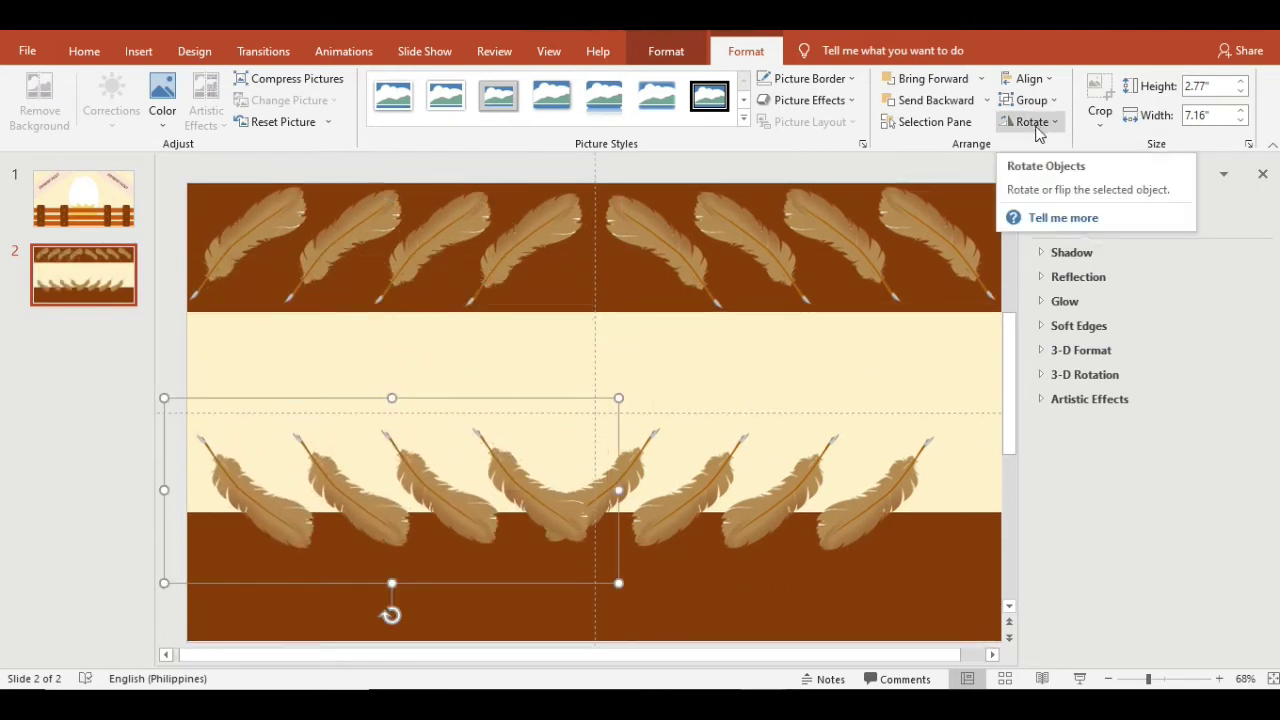
left_click_drag(420, 506, 422, 594)
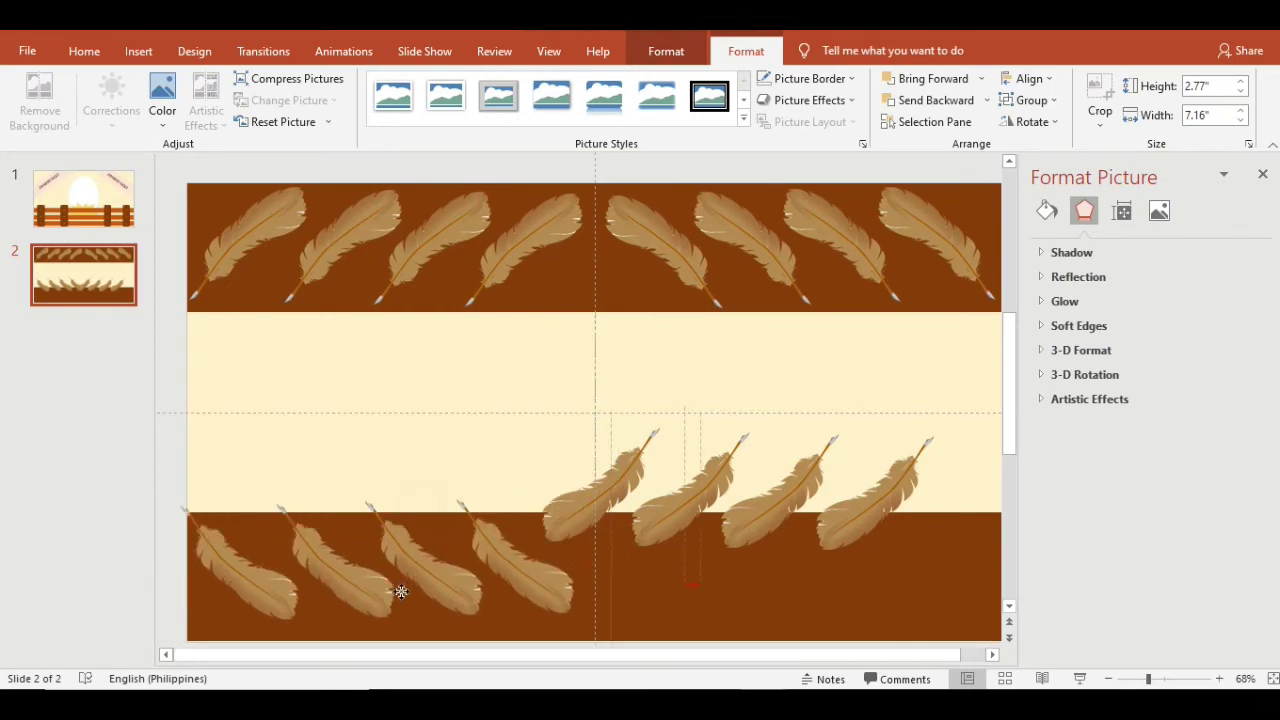
left_click(742, 512)
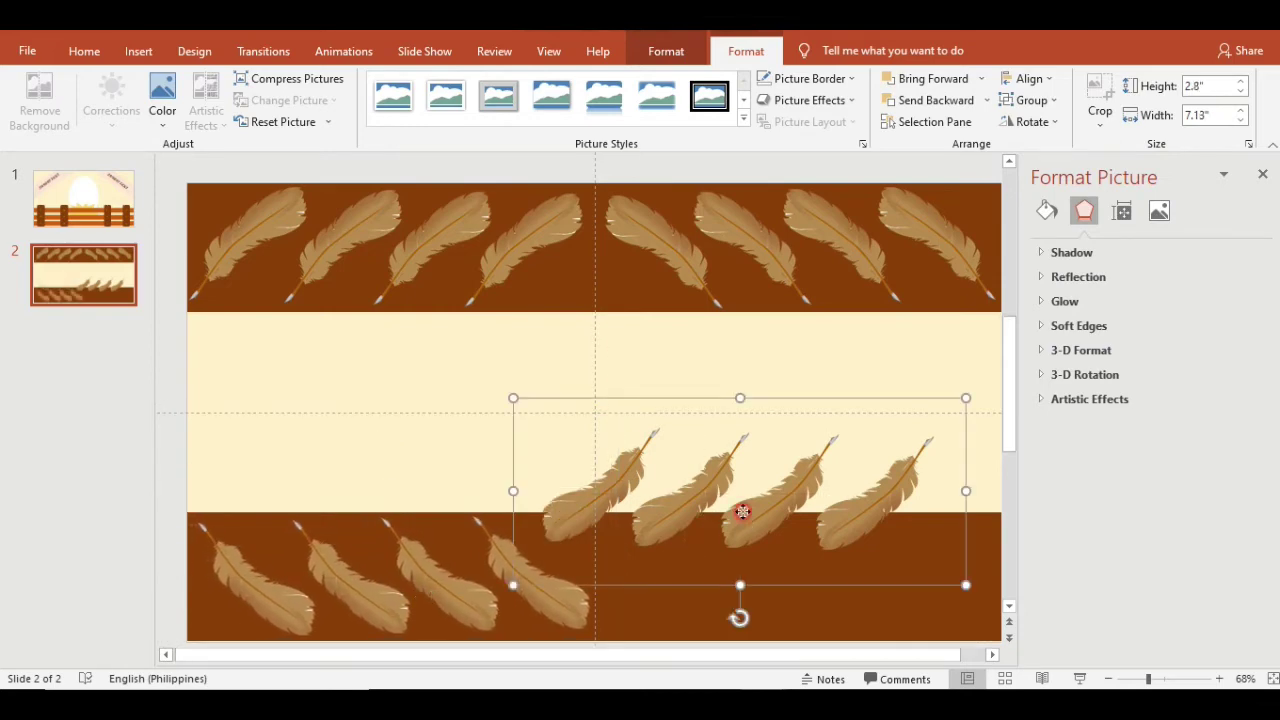
left_click_drag(742, 512, 802, 605)
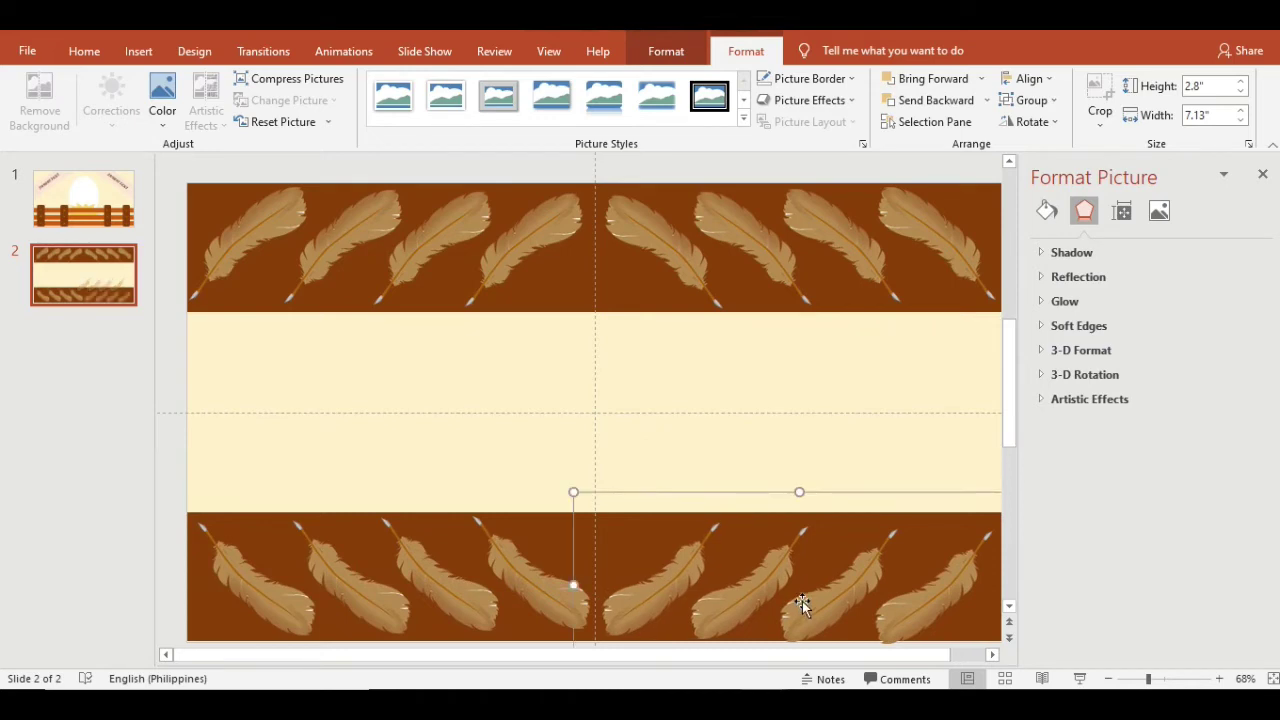
left_click(781, 400)
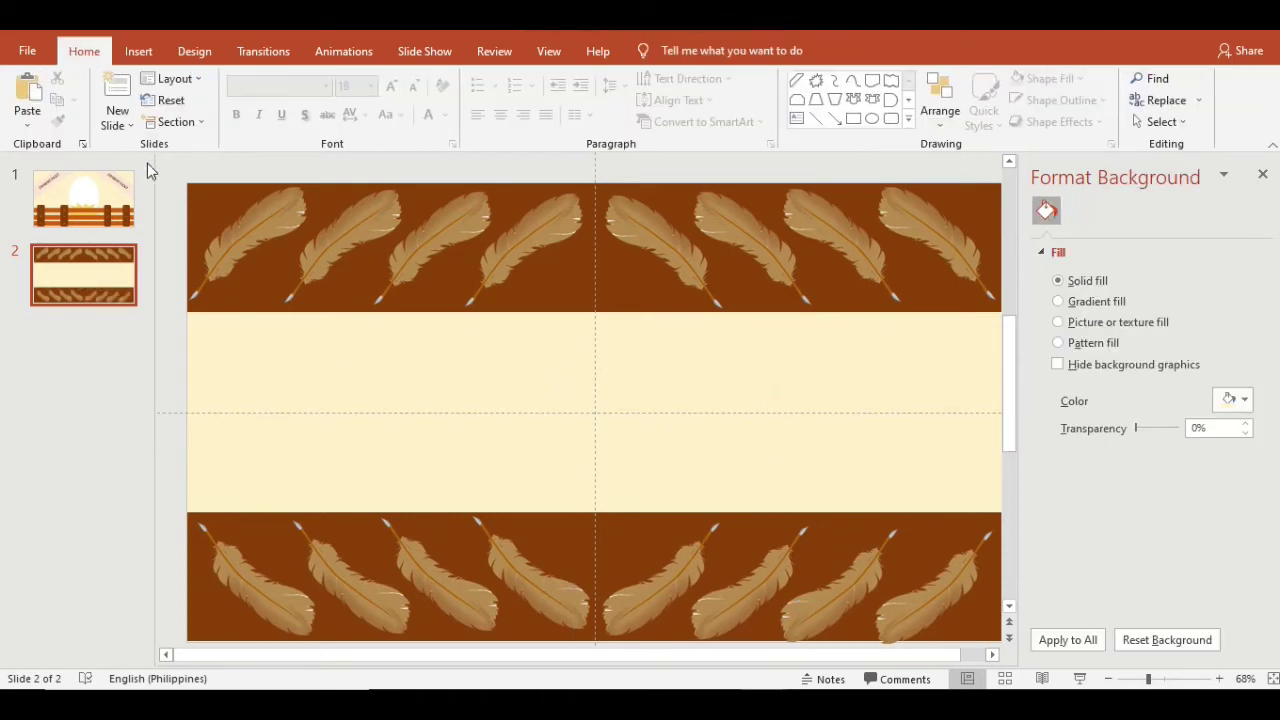
Step: Add a new slide with a light gold background
left_click(117, 92)
left_click(1243, 400)
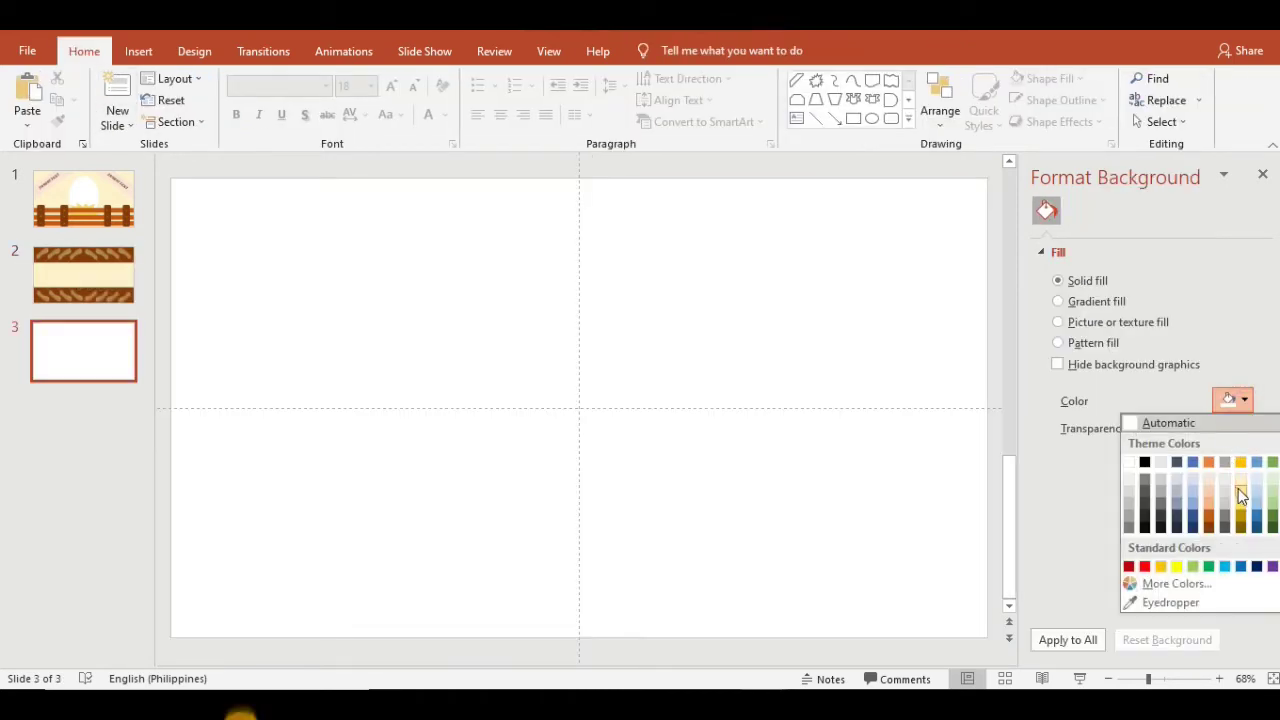
left_click(1240, 494)
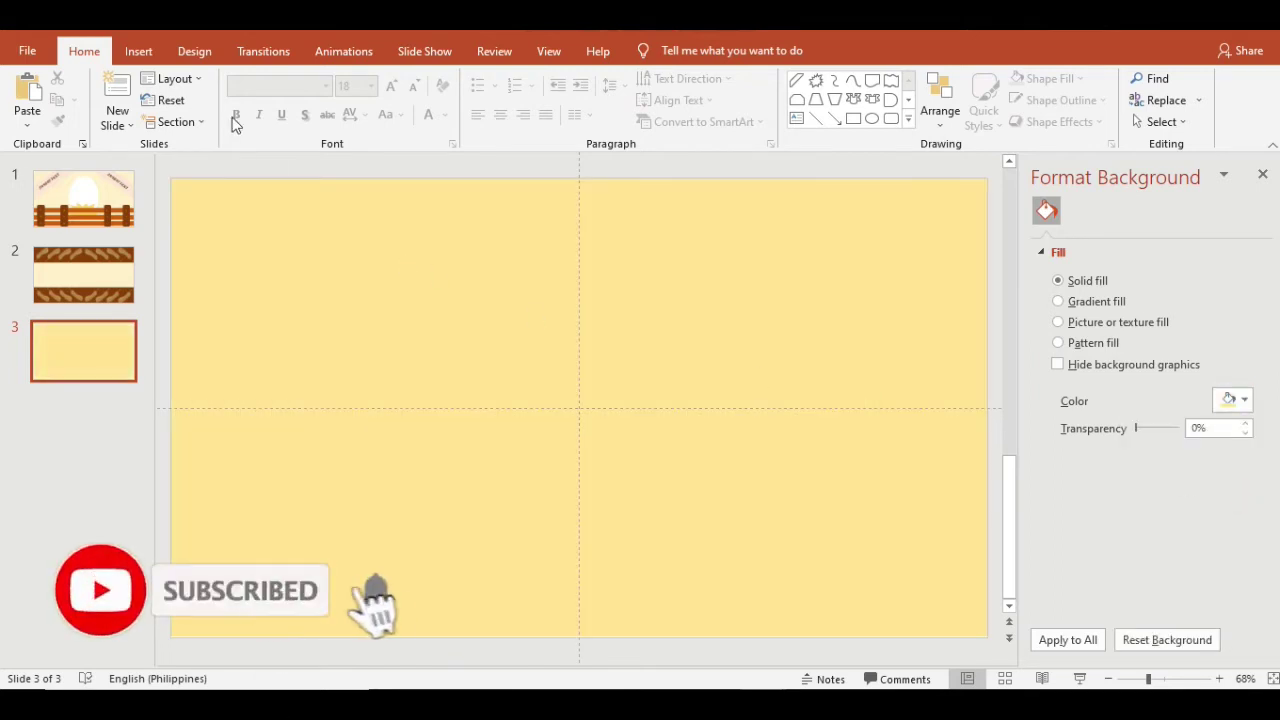
Step: Draw a trapezoid across the middle of the slide
left_click(138, 51)
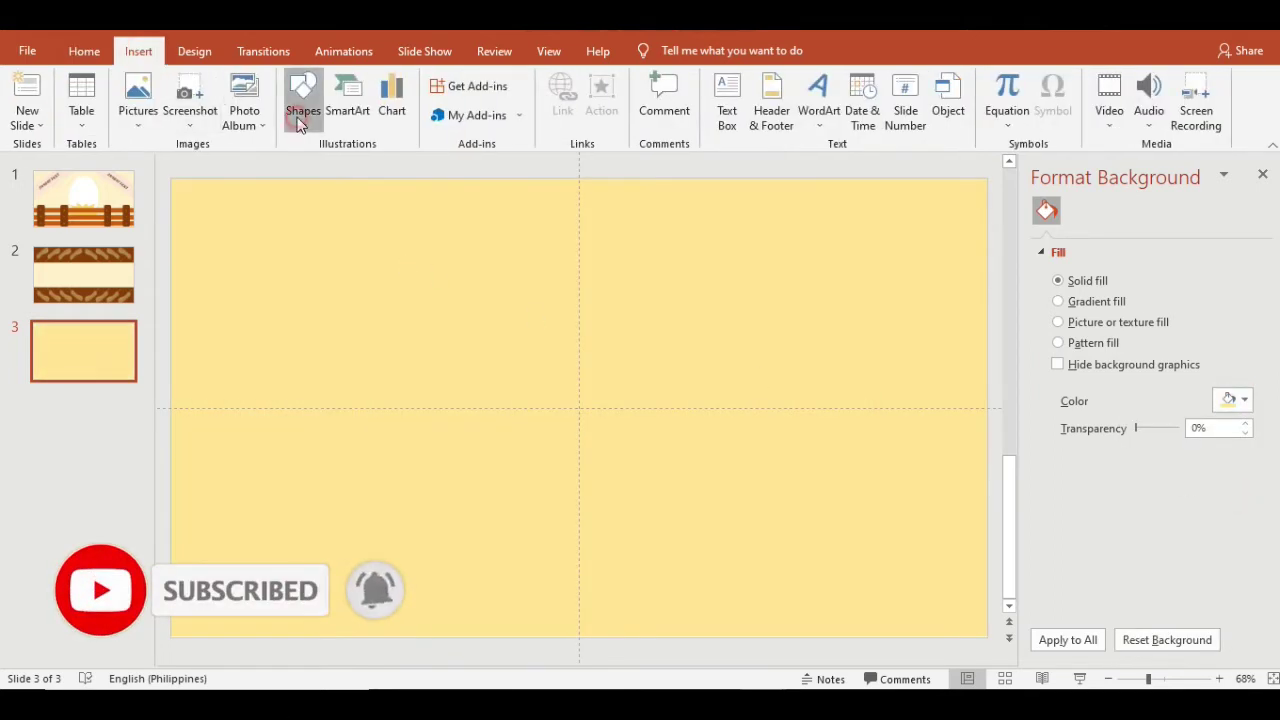
left_click(300, 110)
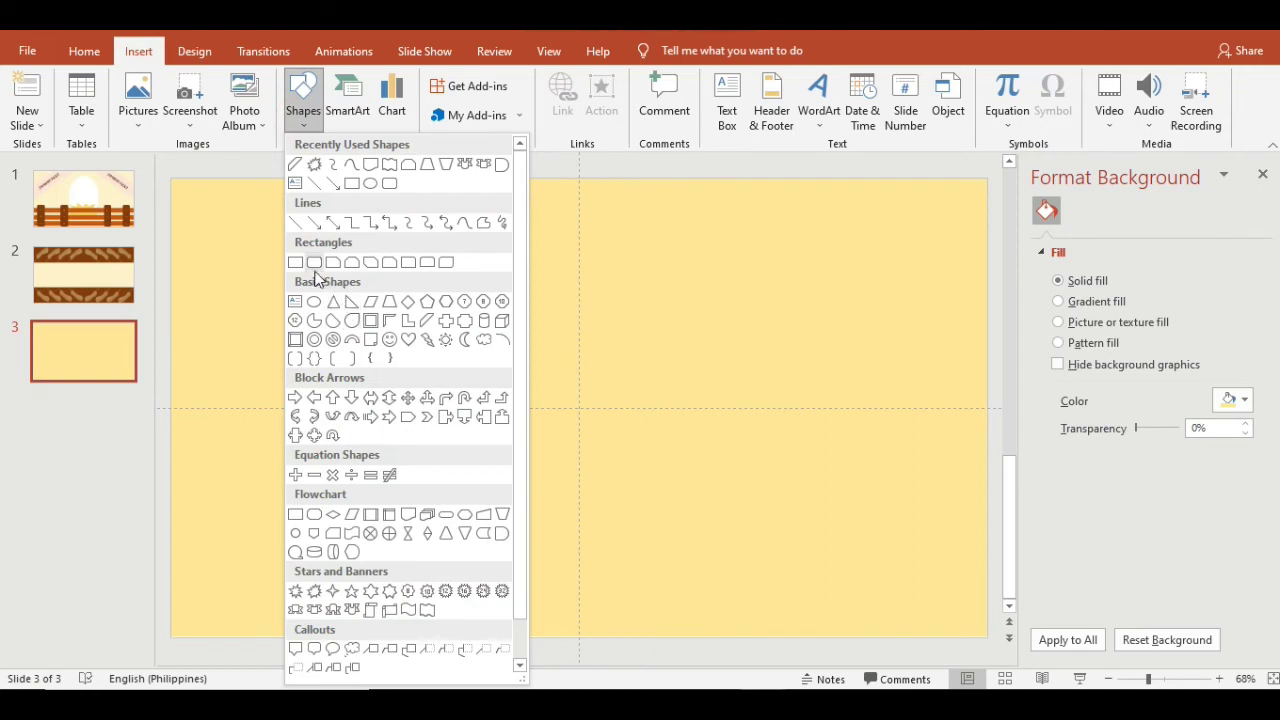
left_click(390, 302)
left_click_drag(350, 357, 808, 534)
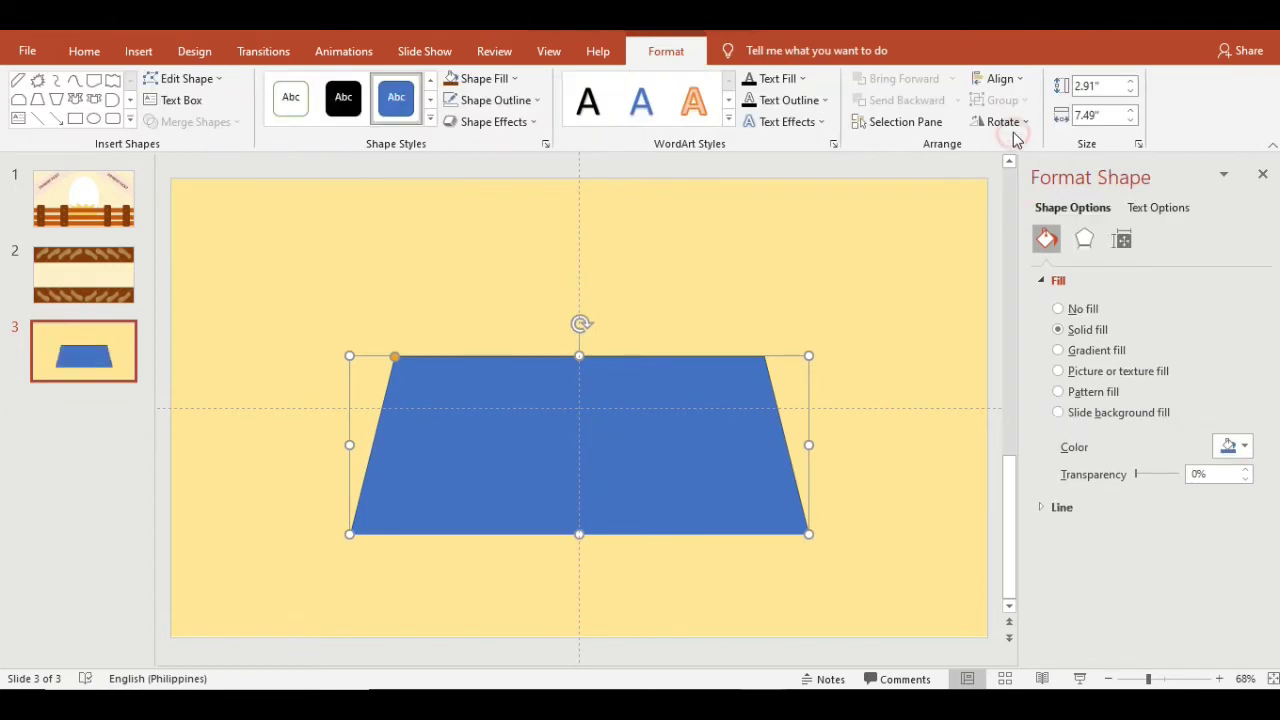
Step: Flip the trapezoid upside down and move it lower on the slide
left_click(1013, 131)
left_click(1010, 195)
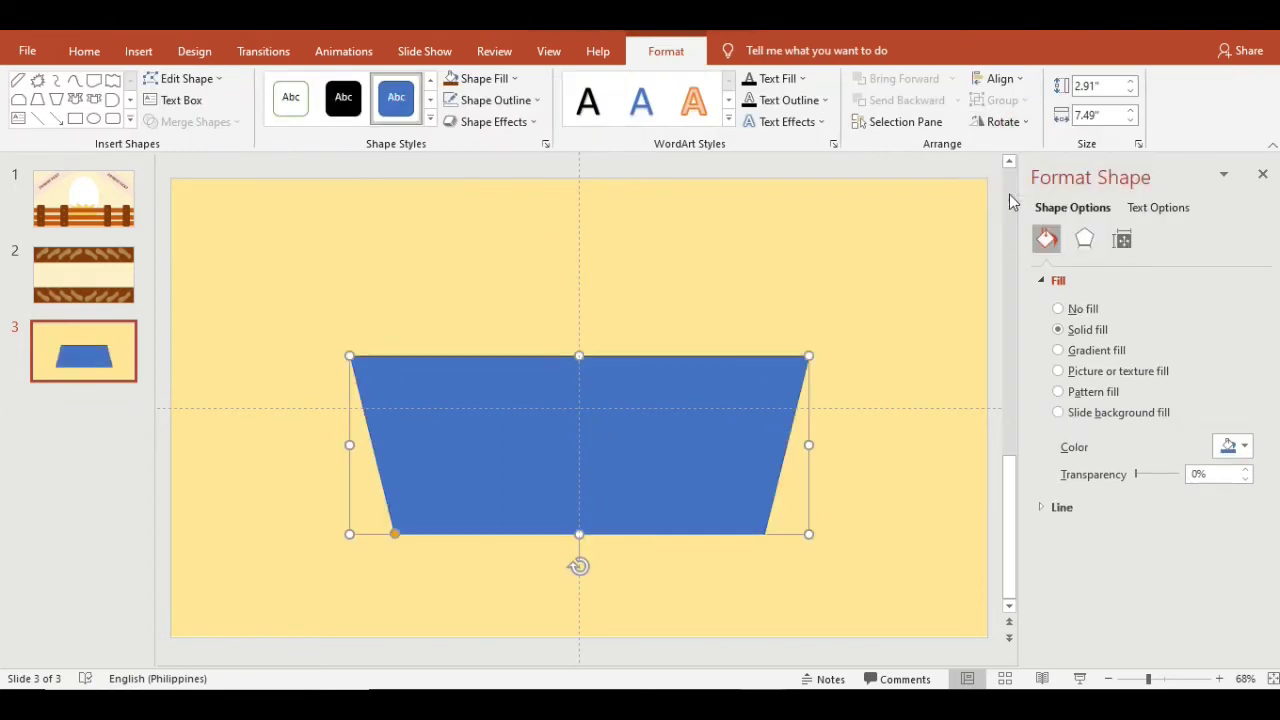
mouse_move(594, 471)
left_mouse_down()
mouse_move(606, 549)
mouse_move(594, 547)
left_mouse_up()
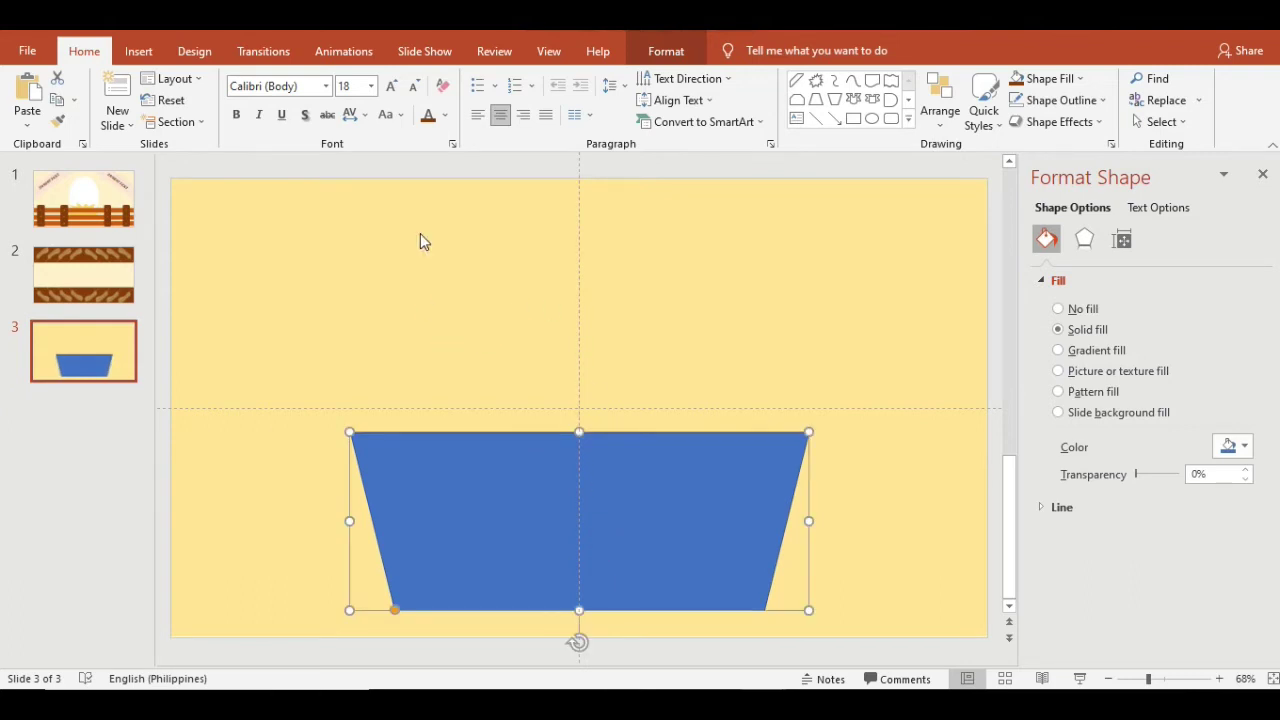
Step: Fill the trapezoid with orange and give it a darker orange outline
left_click(652, 50)
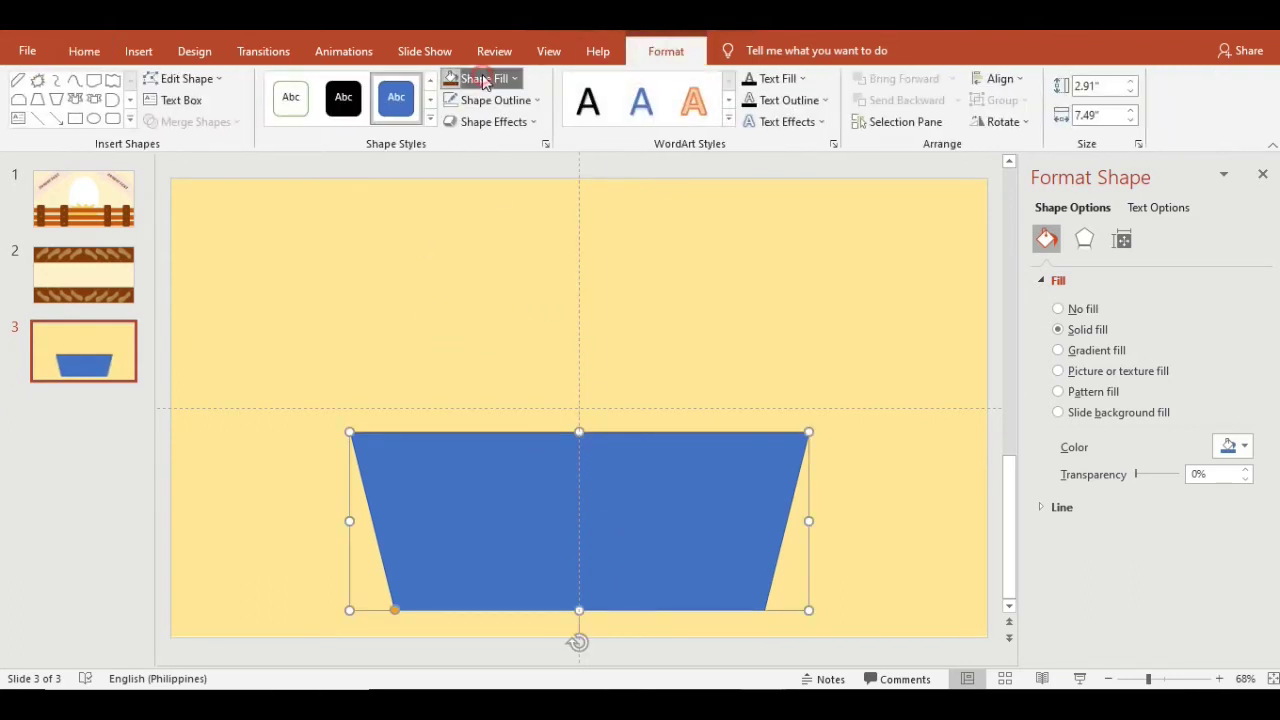
left_click(478, 78)
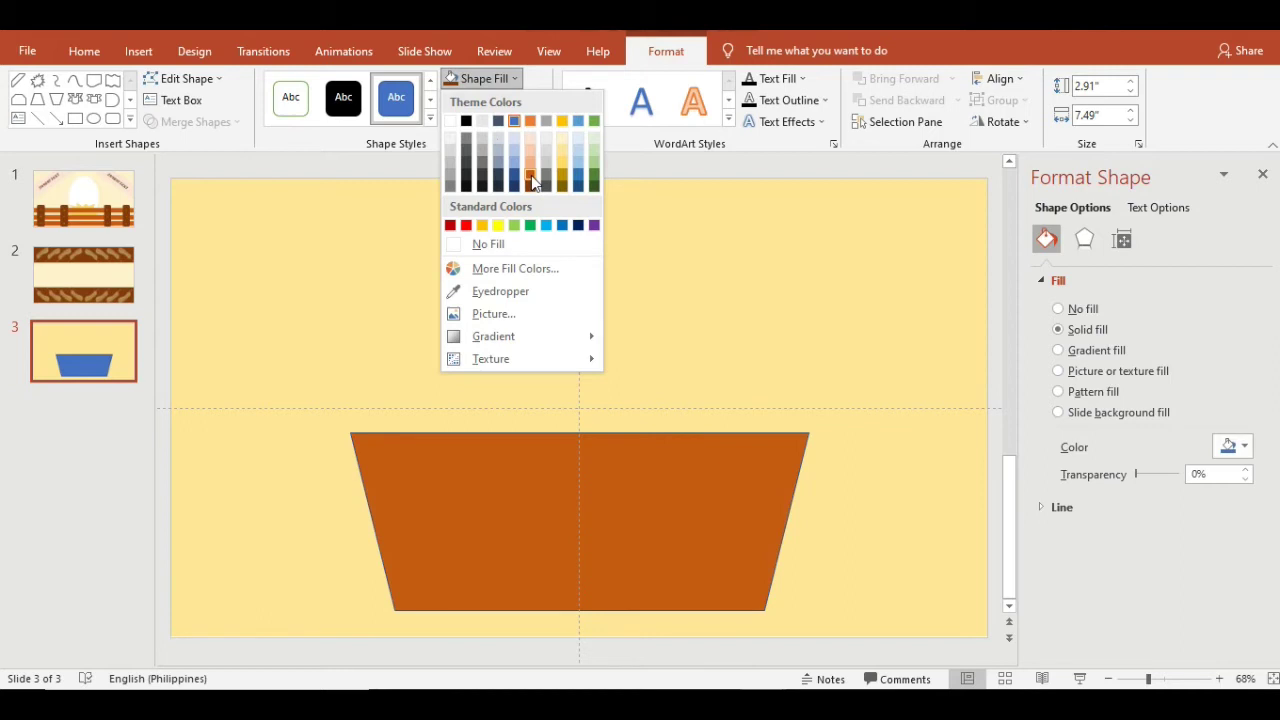
left_click(531, 177)
left_click(492, 100)
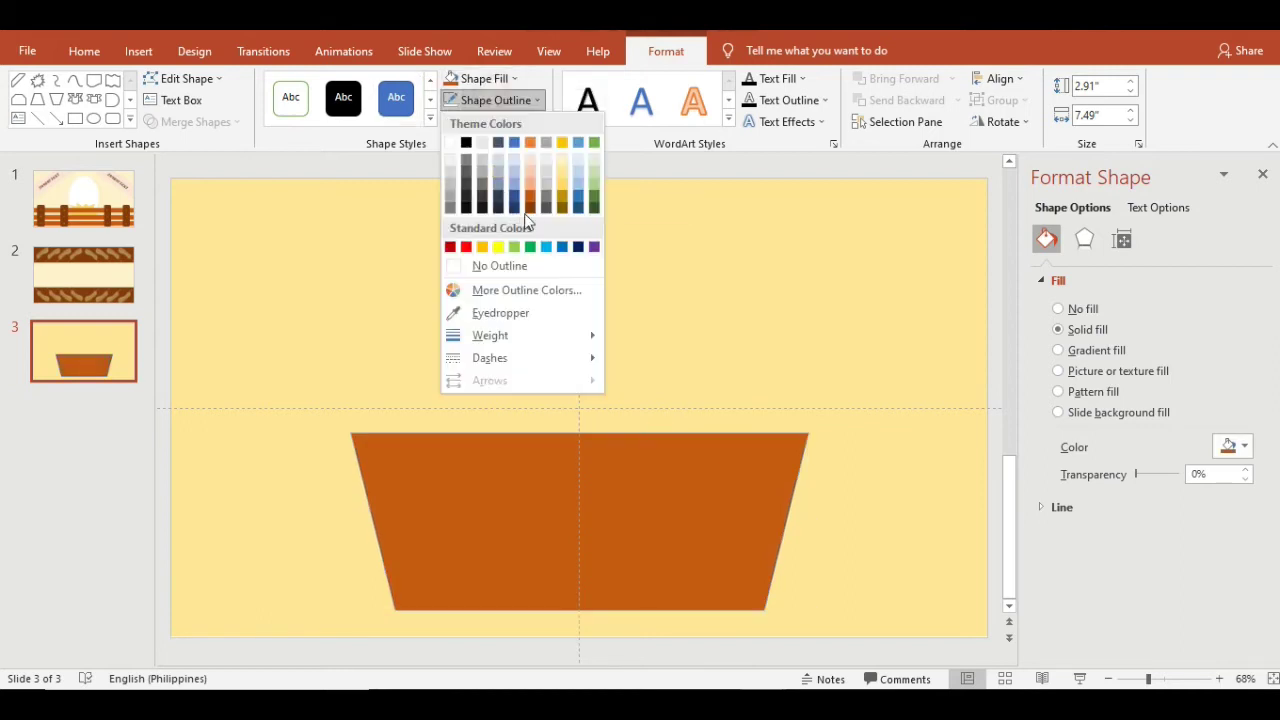
left_click(524, 213)
left_click(531, 214)
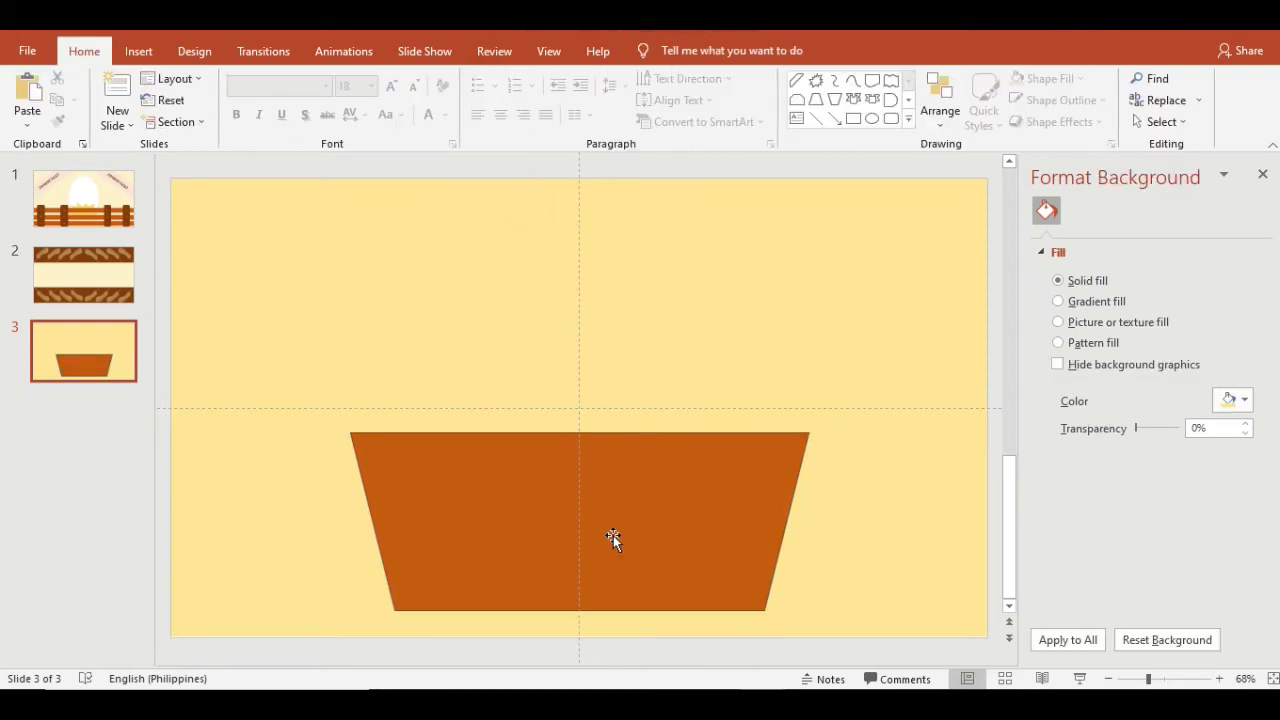
Step: Set the trapezoid's outline weight to 6 pt and nudge it slightly right and down
left_click(613, 537)
left_click(518, 102)
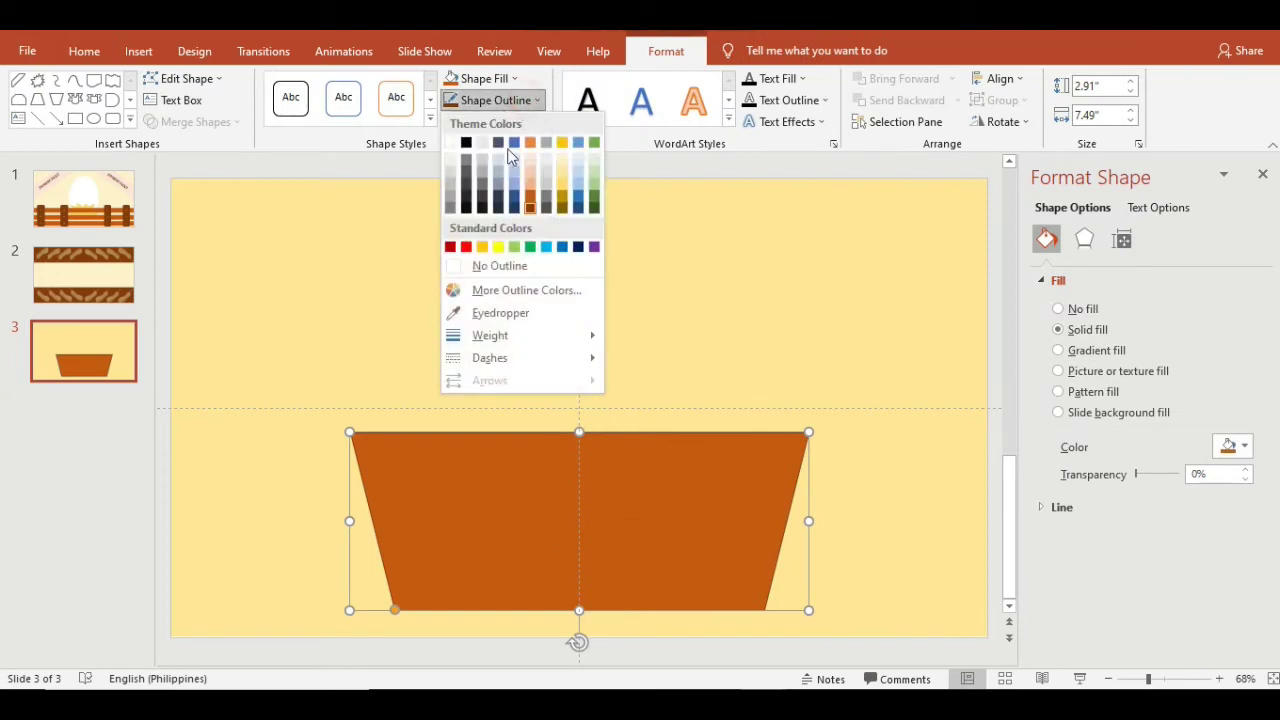
mouse_move(490, 336)
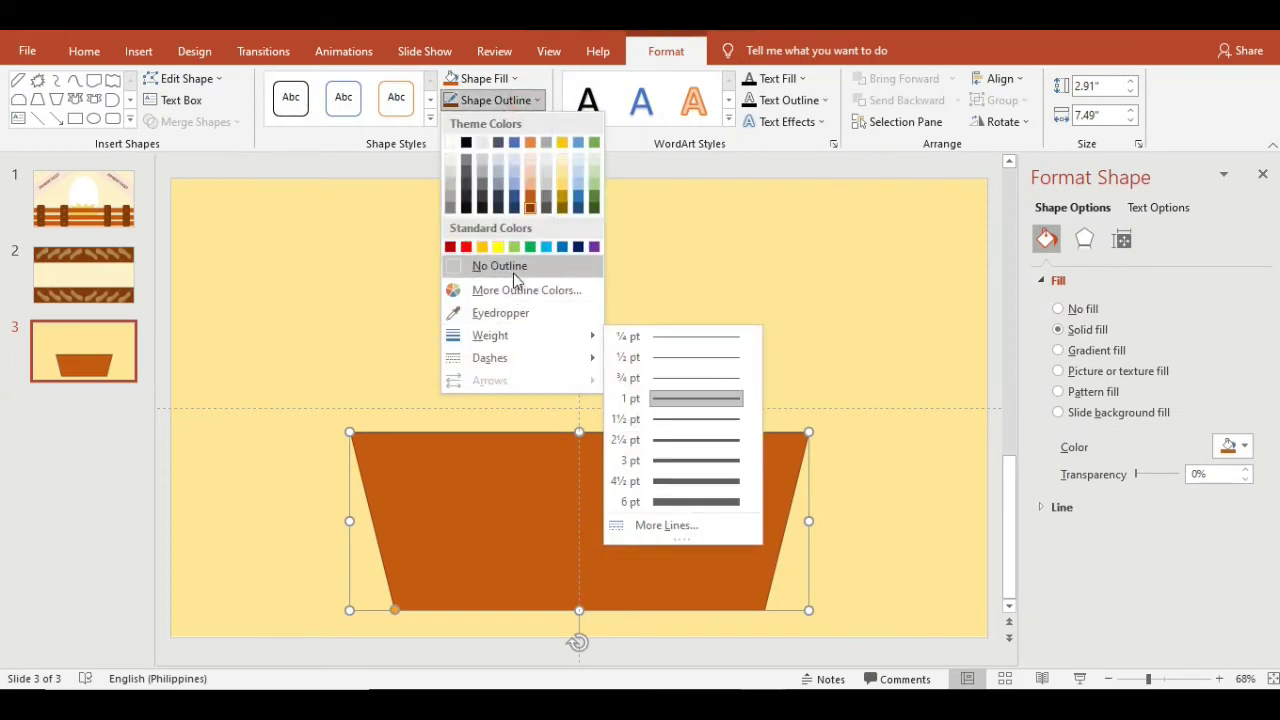
left_click(731, 505)
left_click_drag(728, 496, 739, 508)
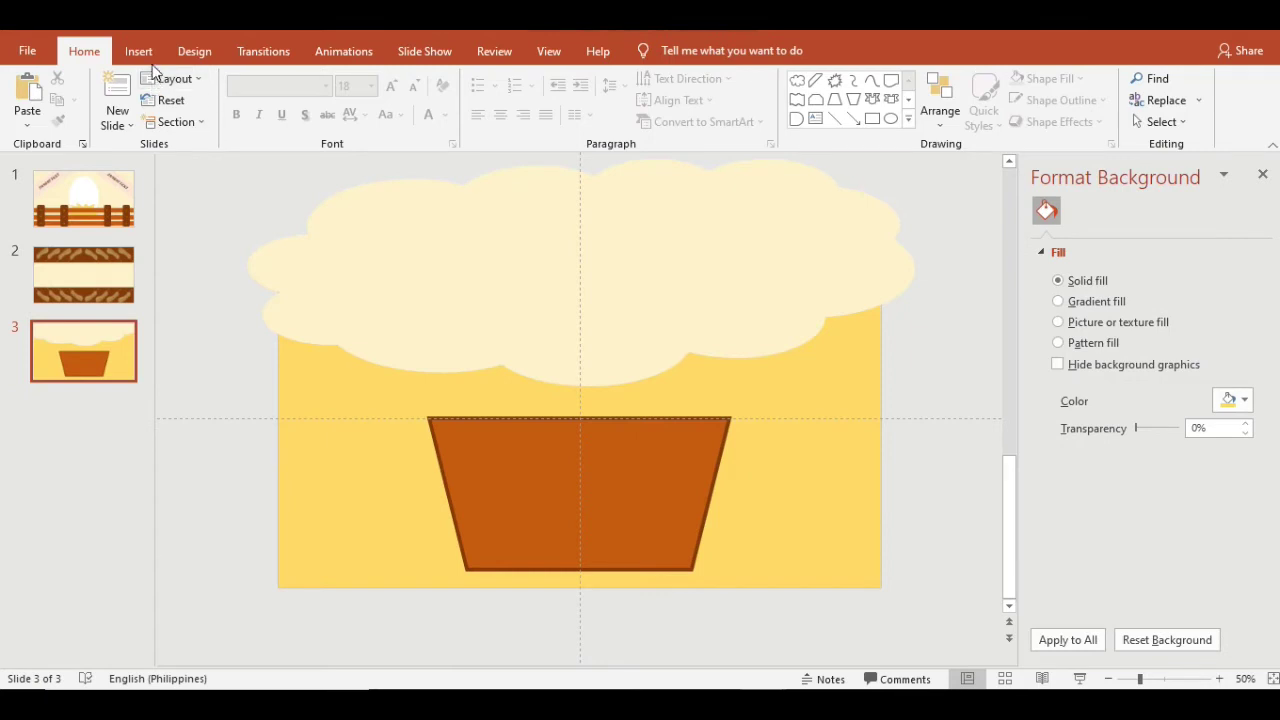
Step: Draw a small Flowchart: Delay shape on the trapezoid's upper left and rotate it
left_click(140, 51)
left_click(301, 114)
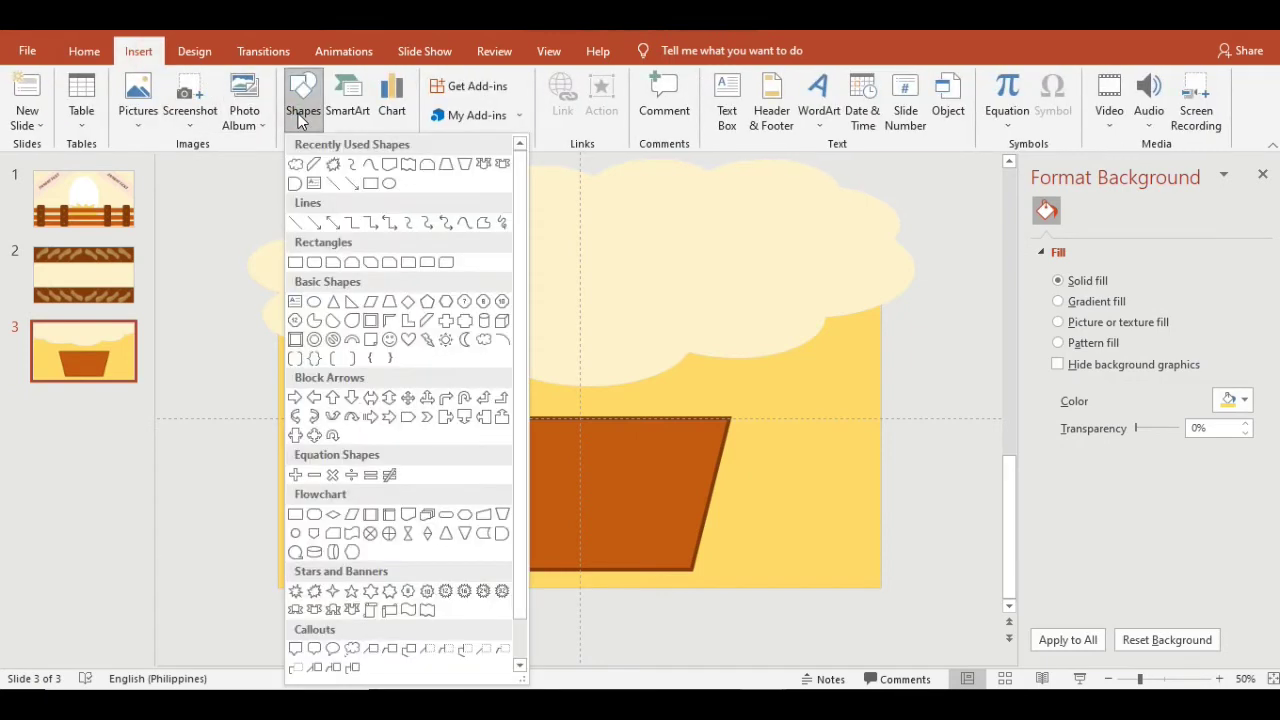
left_click(502, 535)
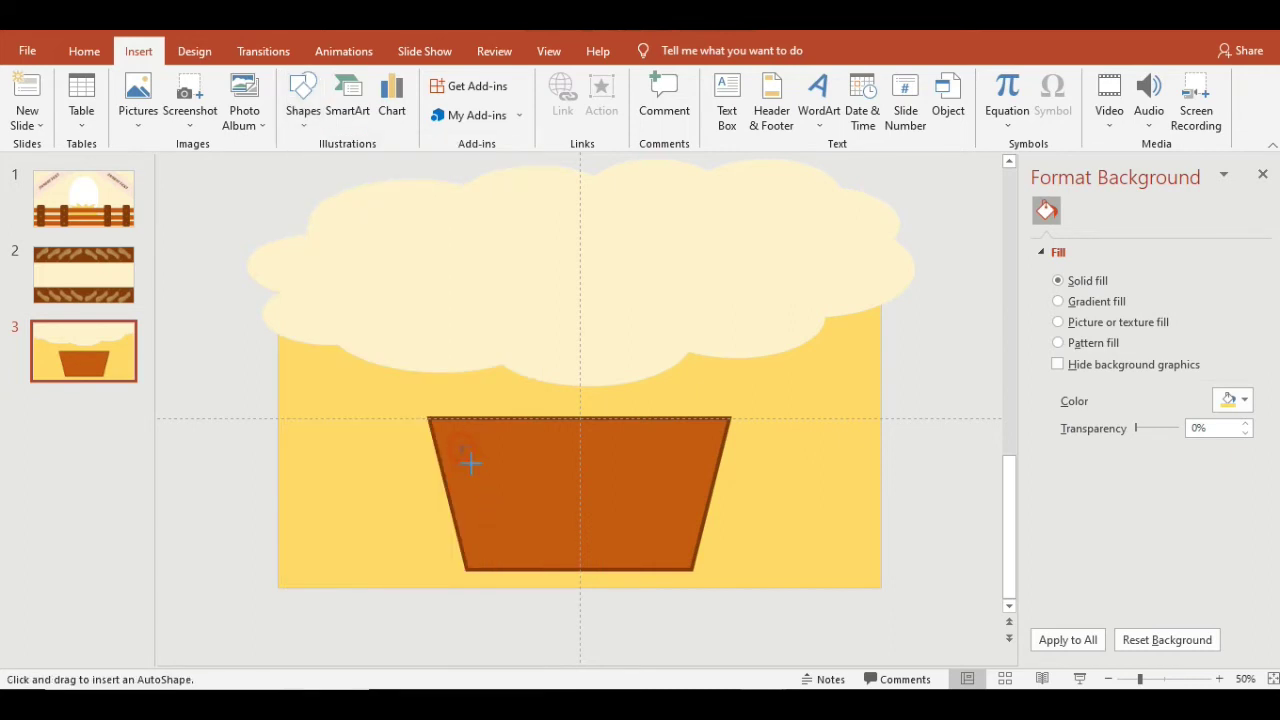
left_click_drag(490, 480, 491, 484)
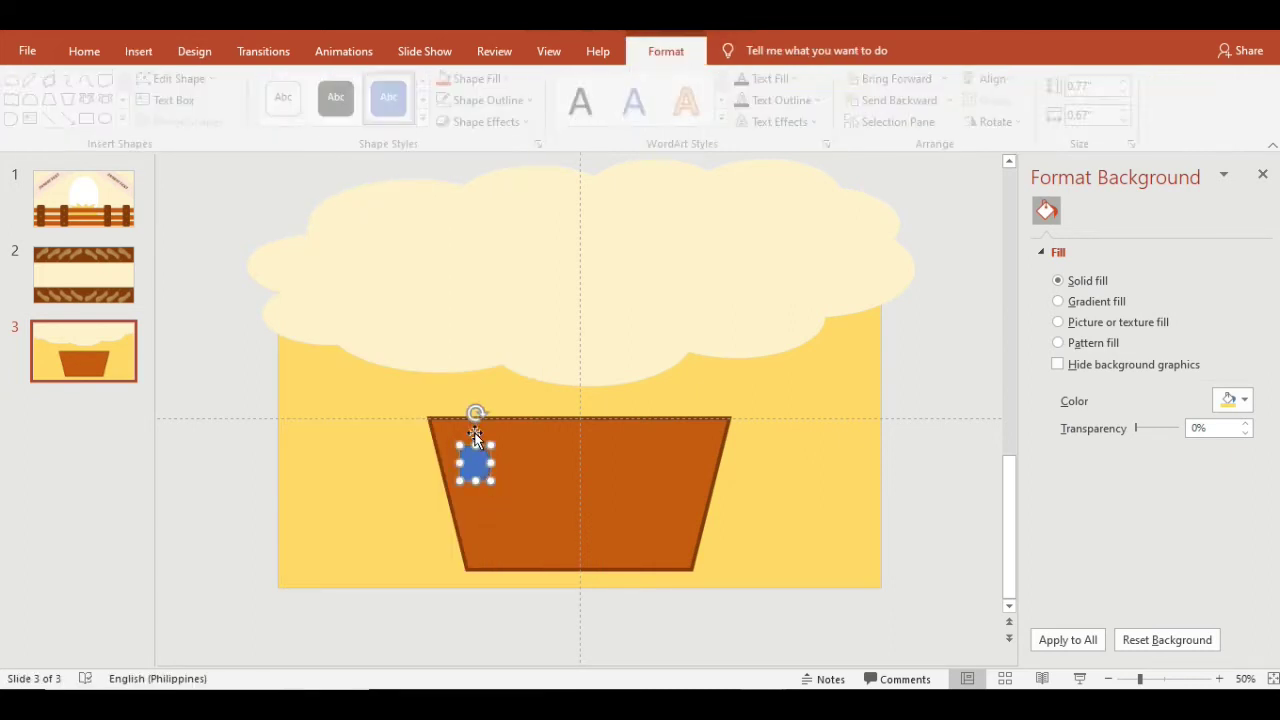
mouse_move(474, 414)
left_mouse_down()
mouse_move(503, 423)
mouse_move(518, 462)
left_mouse_up()
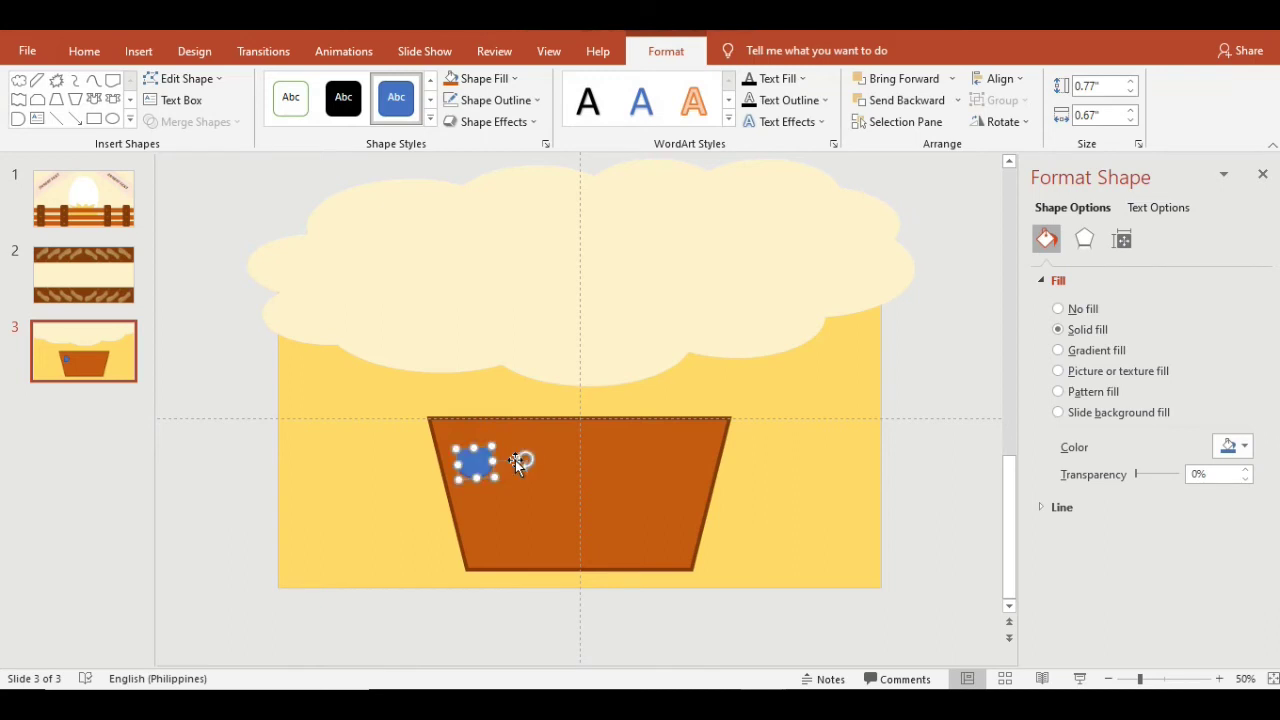
Step: Fill the scallop light yellow, set it on the top-left rim at 80% zoom, and duplicate it
left_click(490, 78)
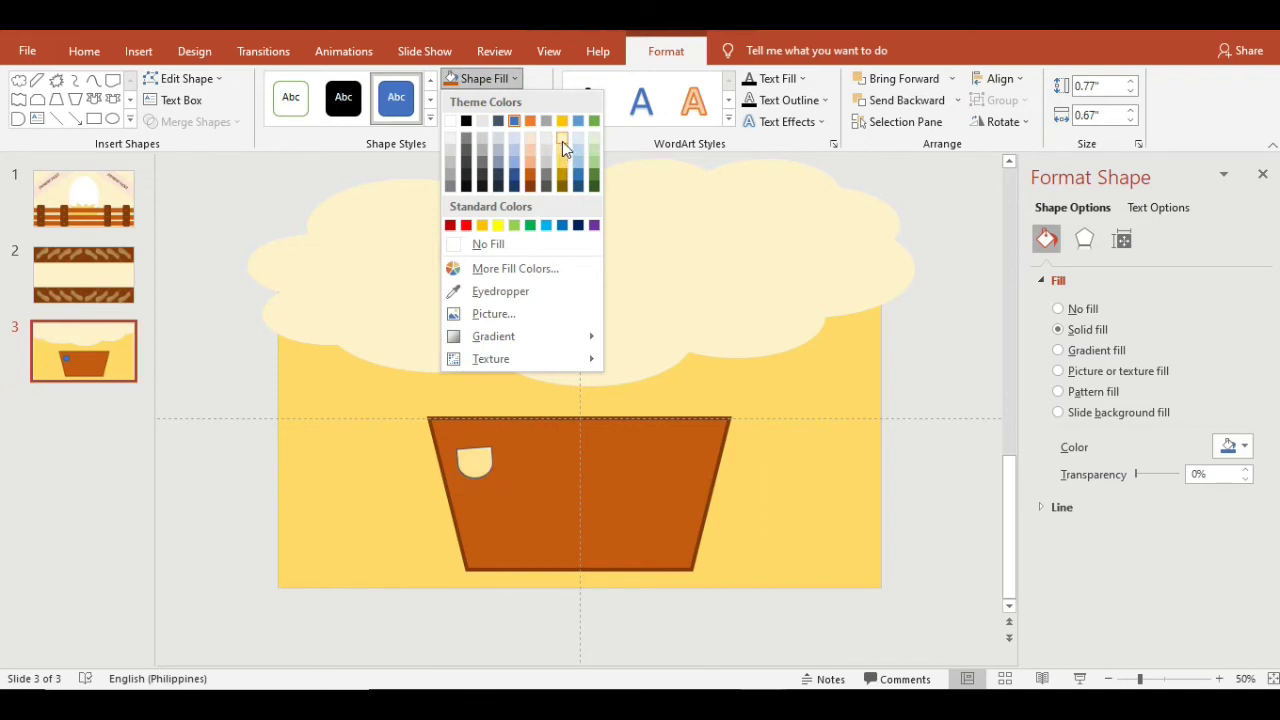
left_click(559, 149)
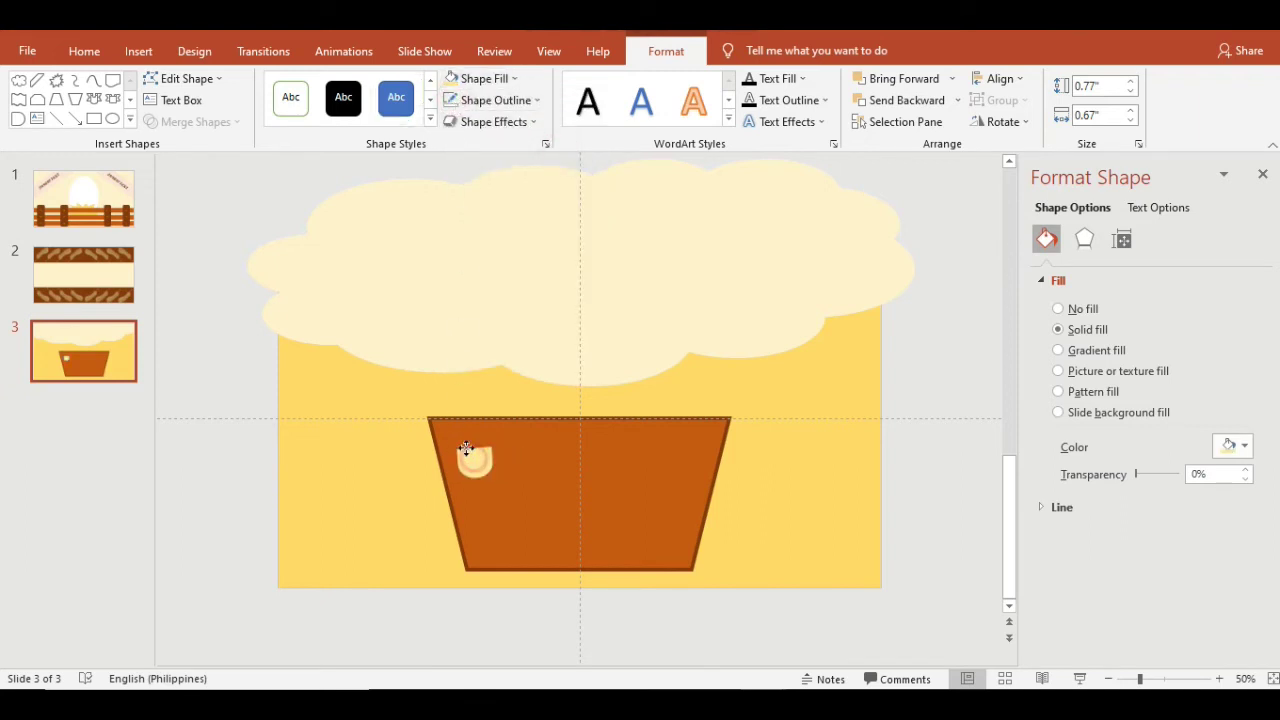
left_click_drag(475, 462, 452, 430)
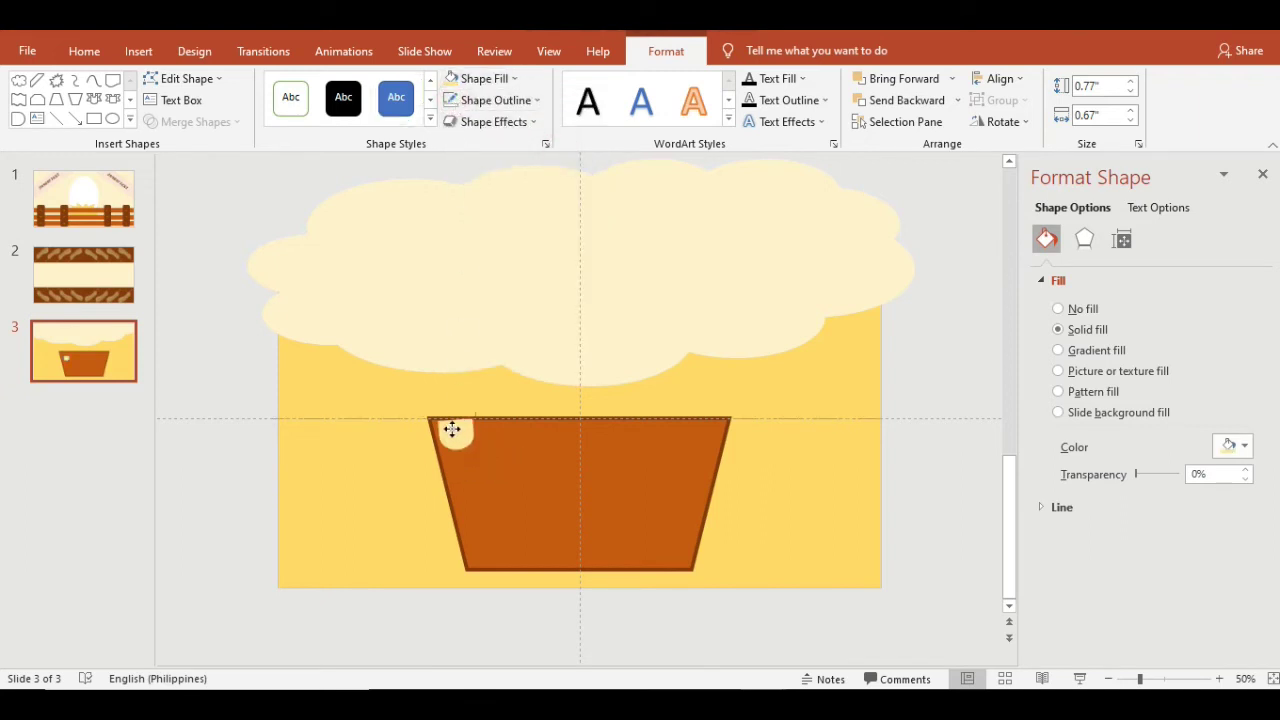
left_click(1155, 680)
mouse_move(559, 408)
left_mouse_down()
mouse_move(485, 388)
mouse_move(521, 409)
mouse_move(478, 414)
mouse_move(523, 423)
left_mouse_up()
key("ctrl+d")
Step: Duplicate the scallops and spread the copies rightward along the rim
key("ctrl+d")
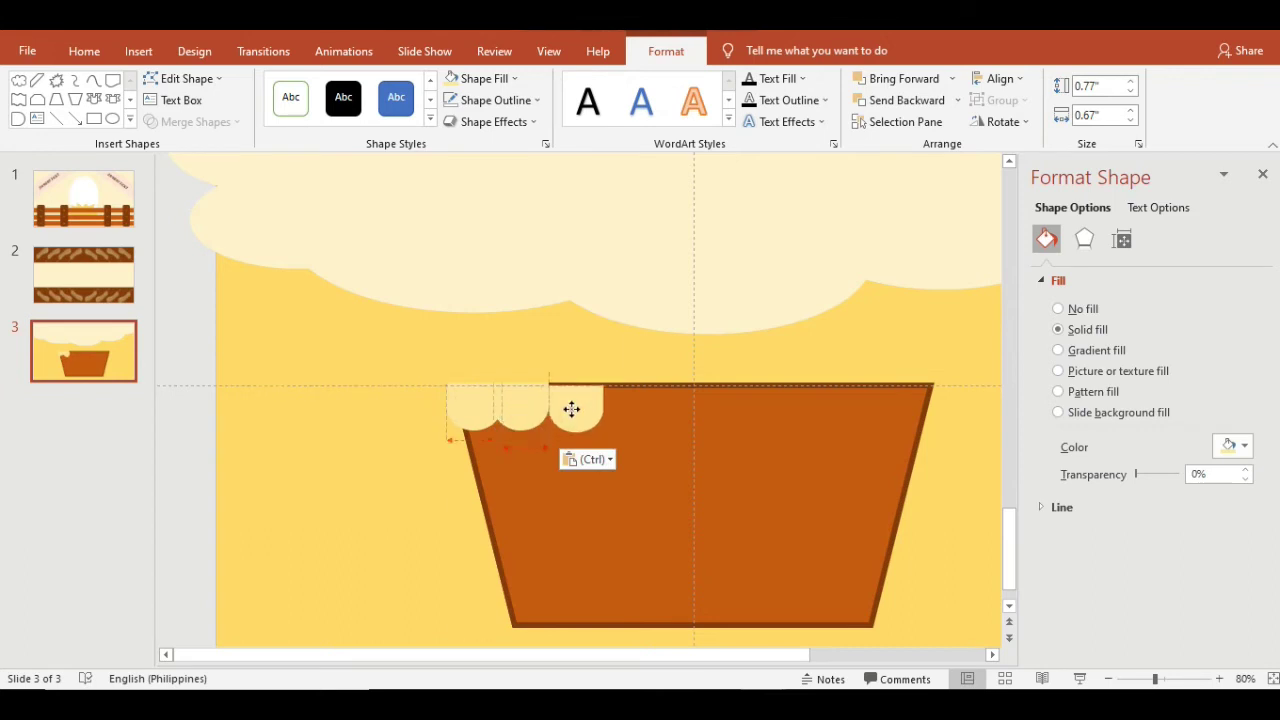
left_click(528, 412, "shift")
left_click(471, 417, "shift")
key("ctrl+d")
left_click_drag(471, 417, 620, 406)
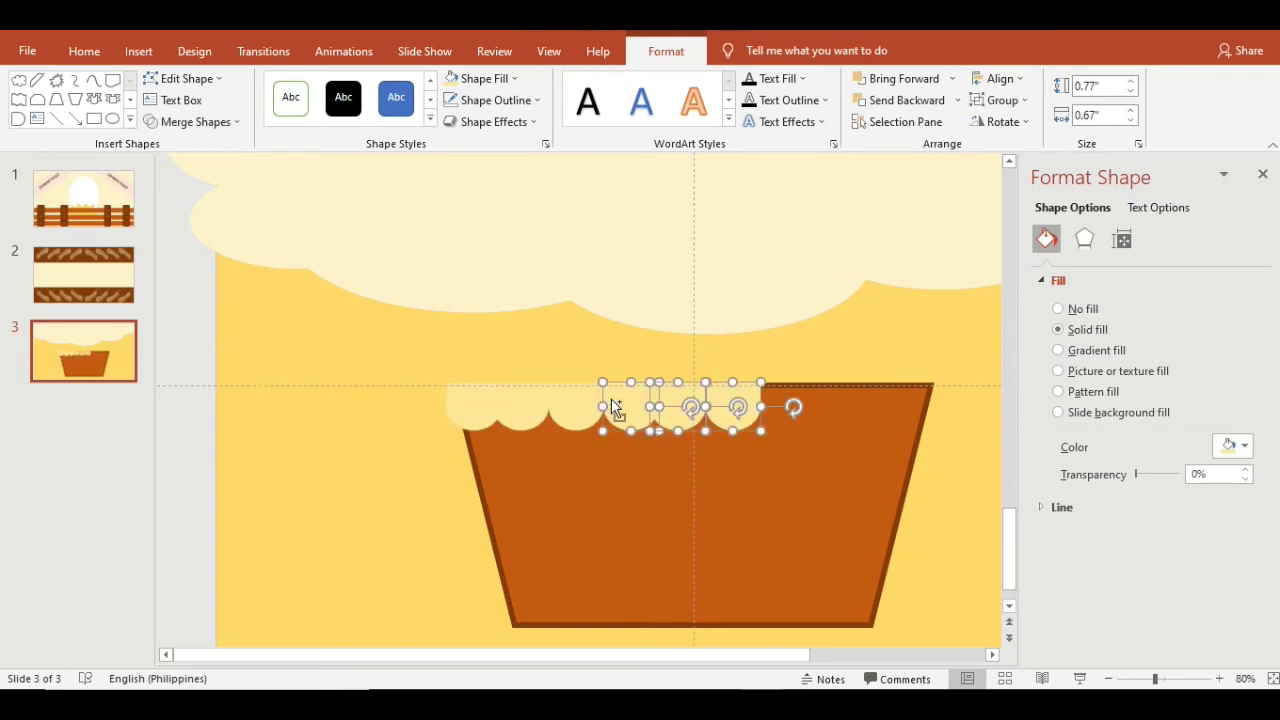
key("ctrl+d")
Step: Select all the scallops and group them into one object
left_click(636, 405, "shift")
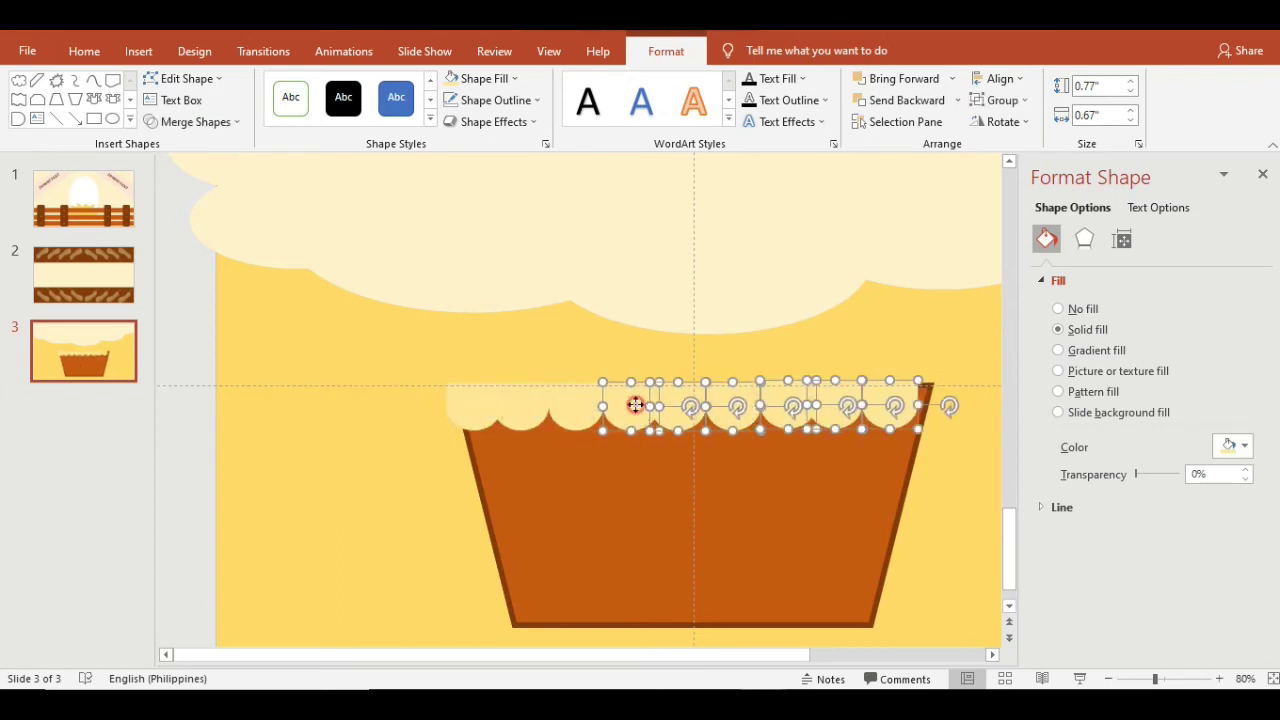
left_click(520, 410, "shift")
left_click(483, 410, "shift")
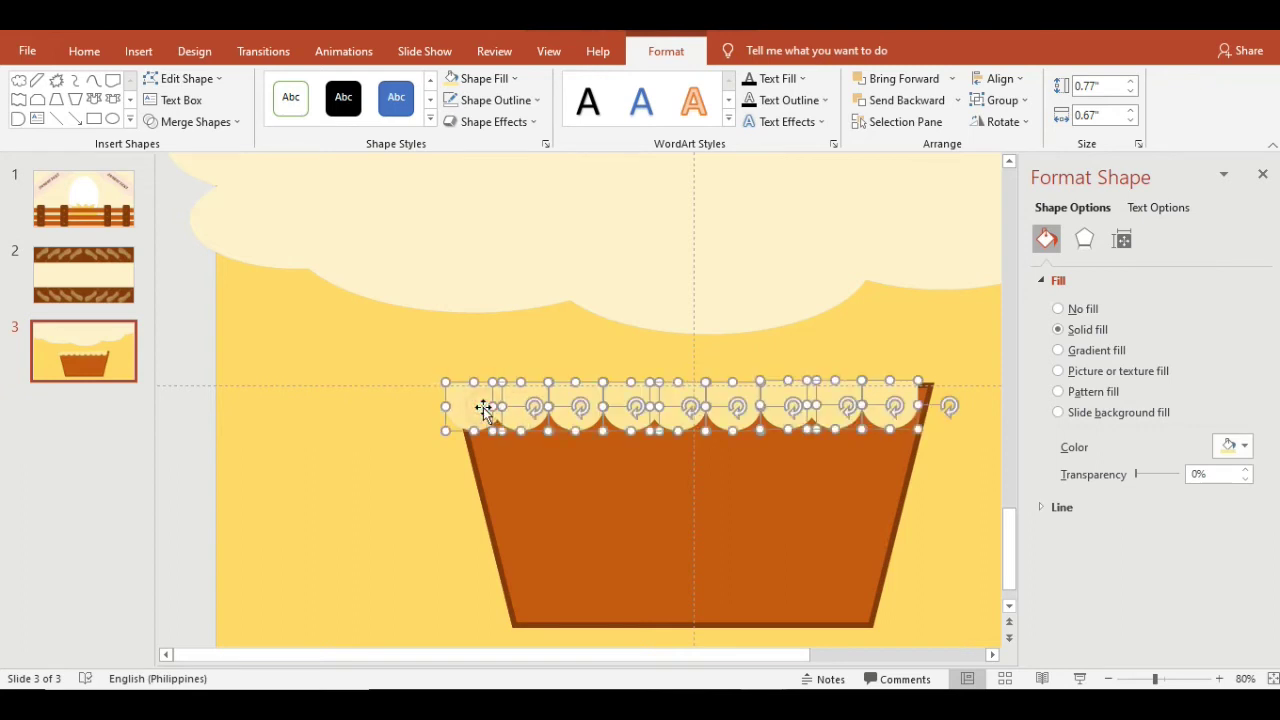
right_click(484, 410)
mouse_move(600, 207)
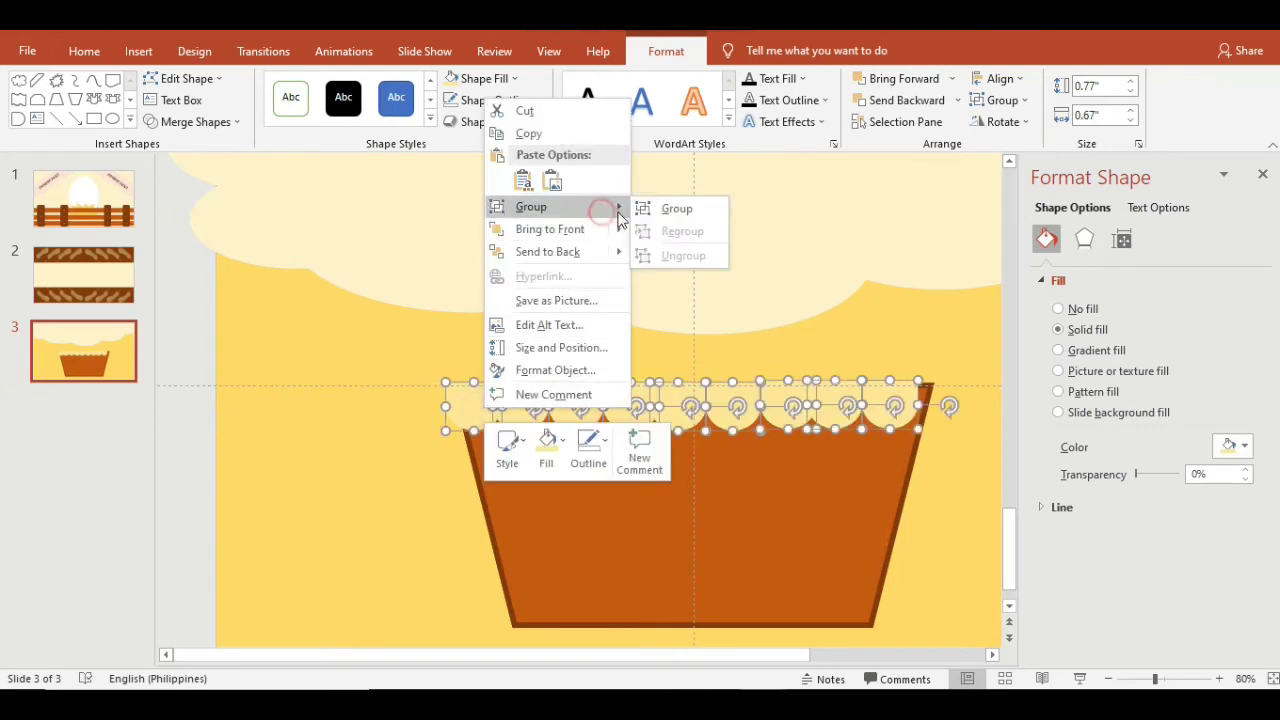
left_click(663, 210)
Step: Enlarge the scallop group to 6.84" by 0.86" so it spans the whole rim
left_click(658, 278)
left_click(666, 422)
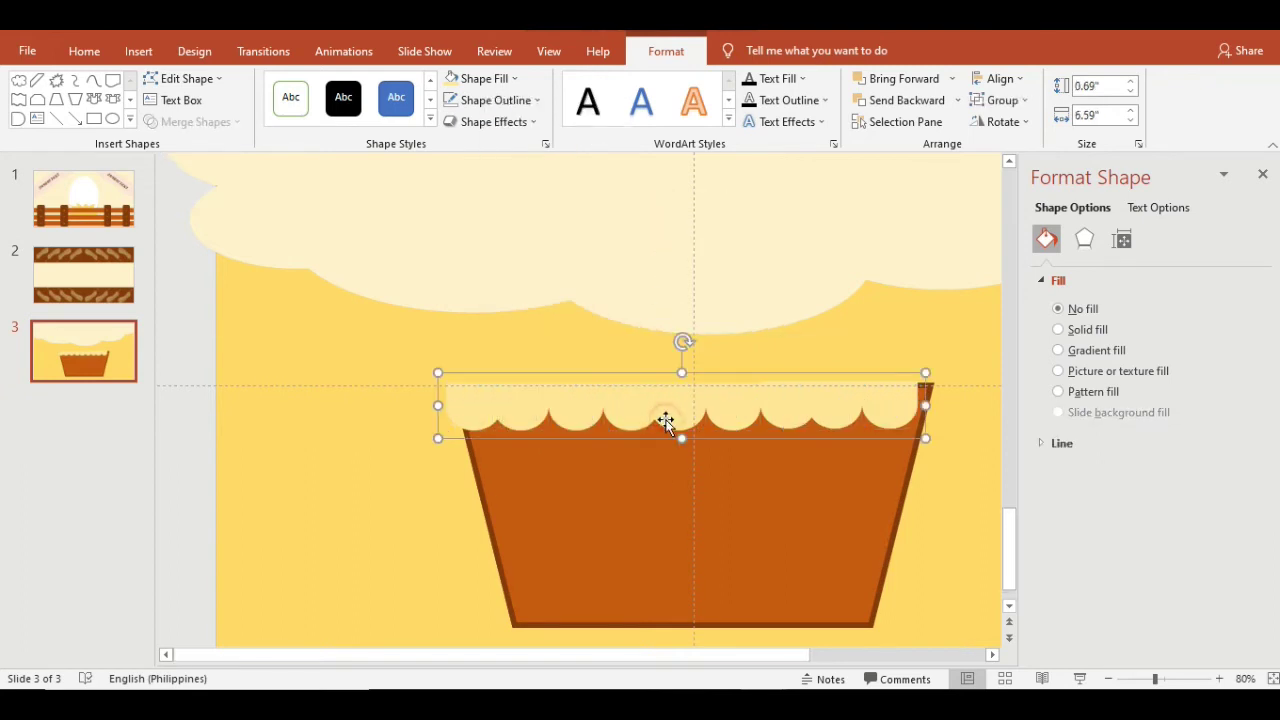
left_click_drag(666, 422, 676, 415)
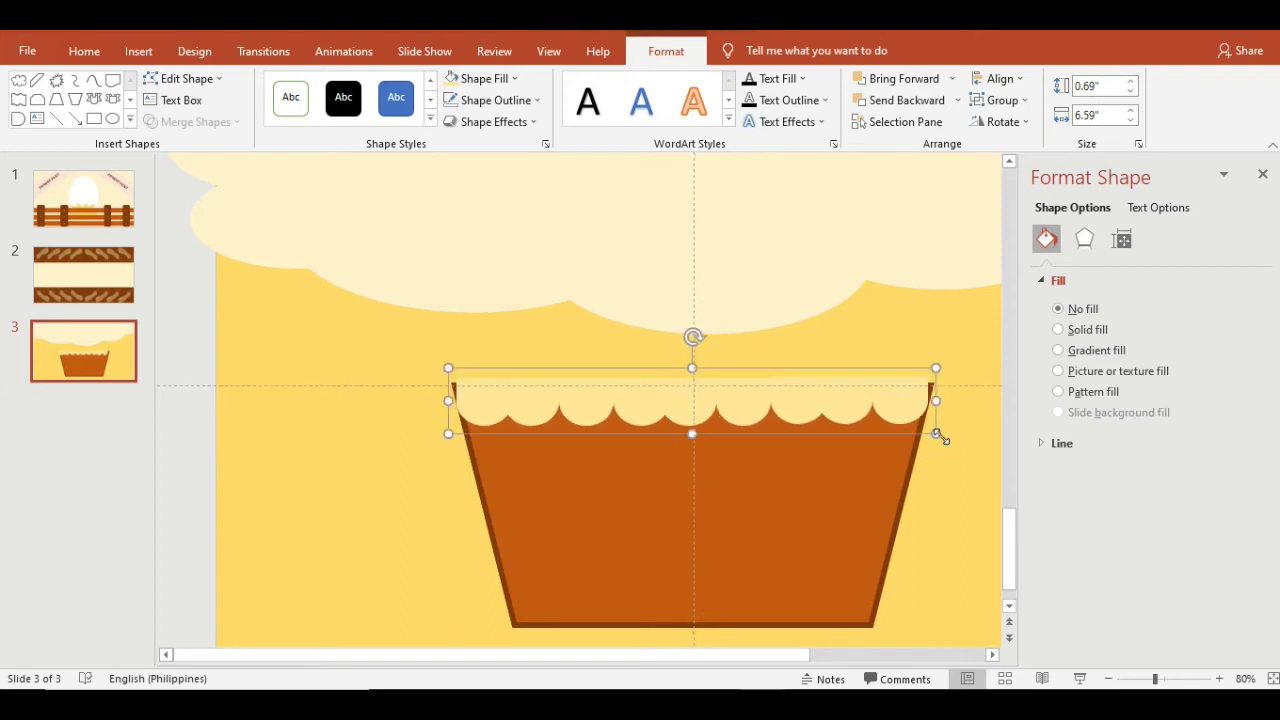
left_click_drag(936, 434, 953, 445)
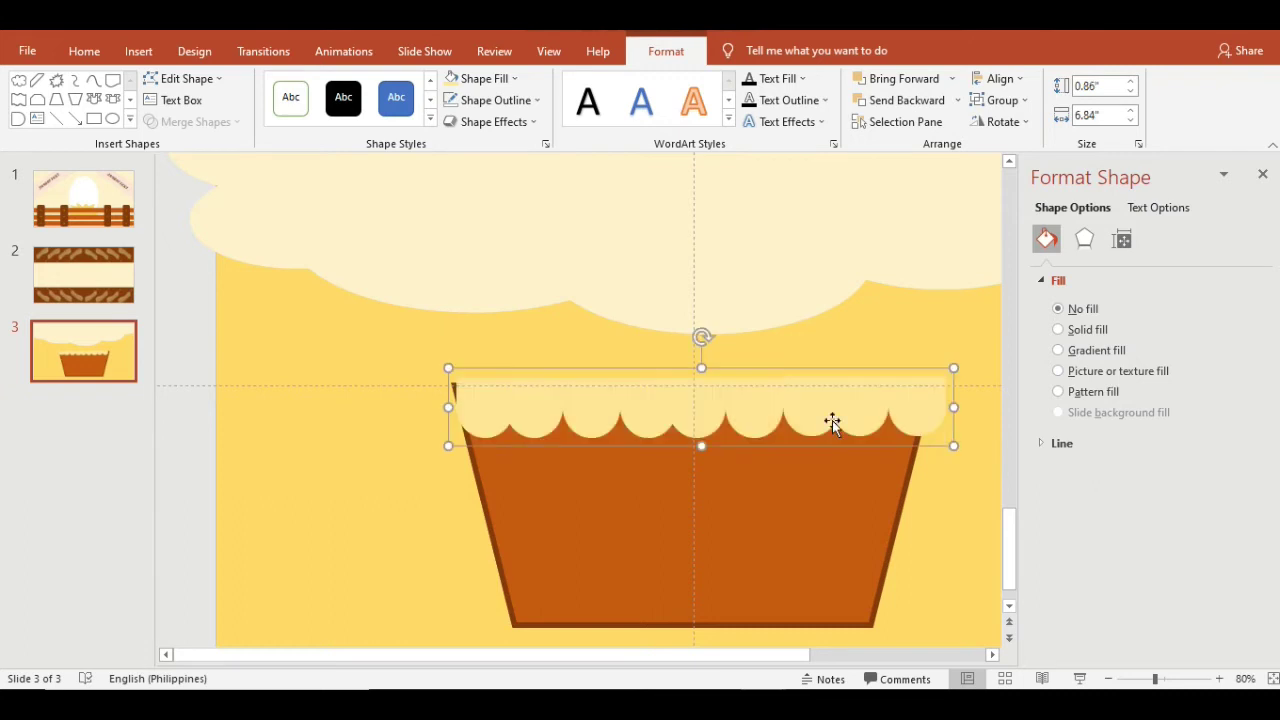
left_click_drag(448, 448, 447, 449)
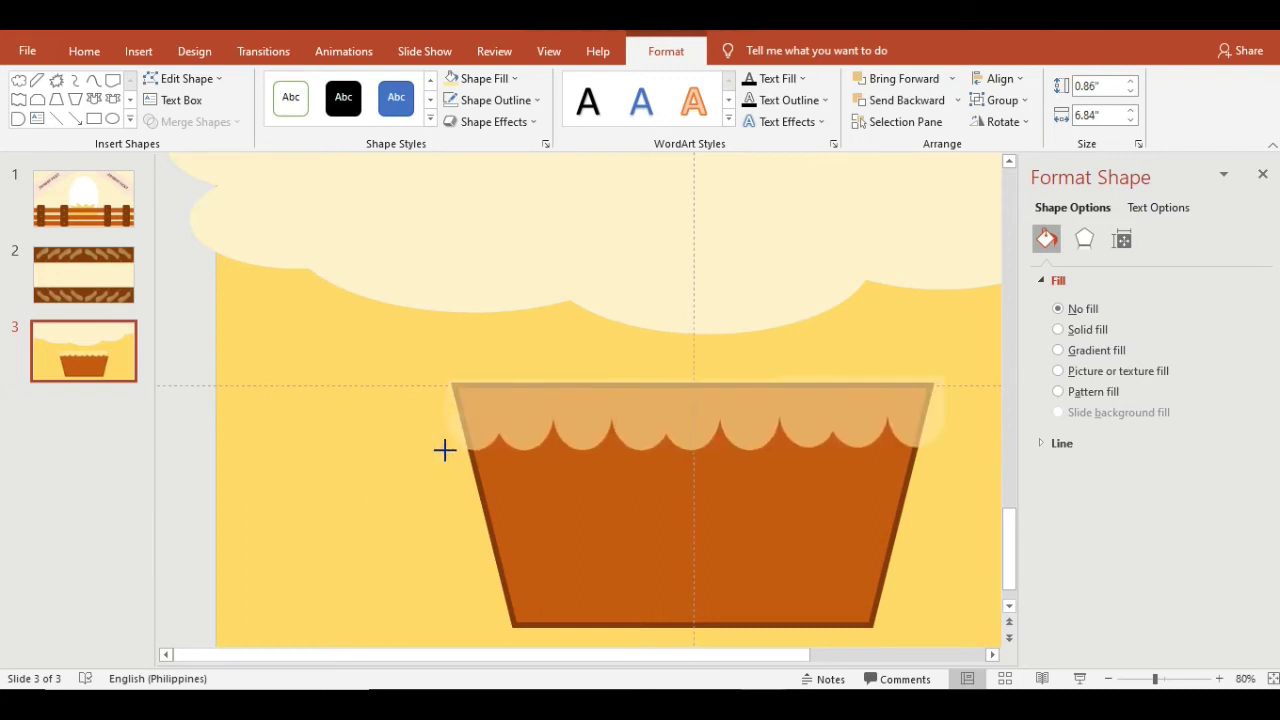
left_click_drag(447, 449, 447, 452)
left_click(941, 551)
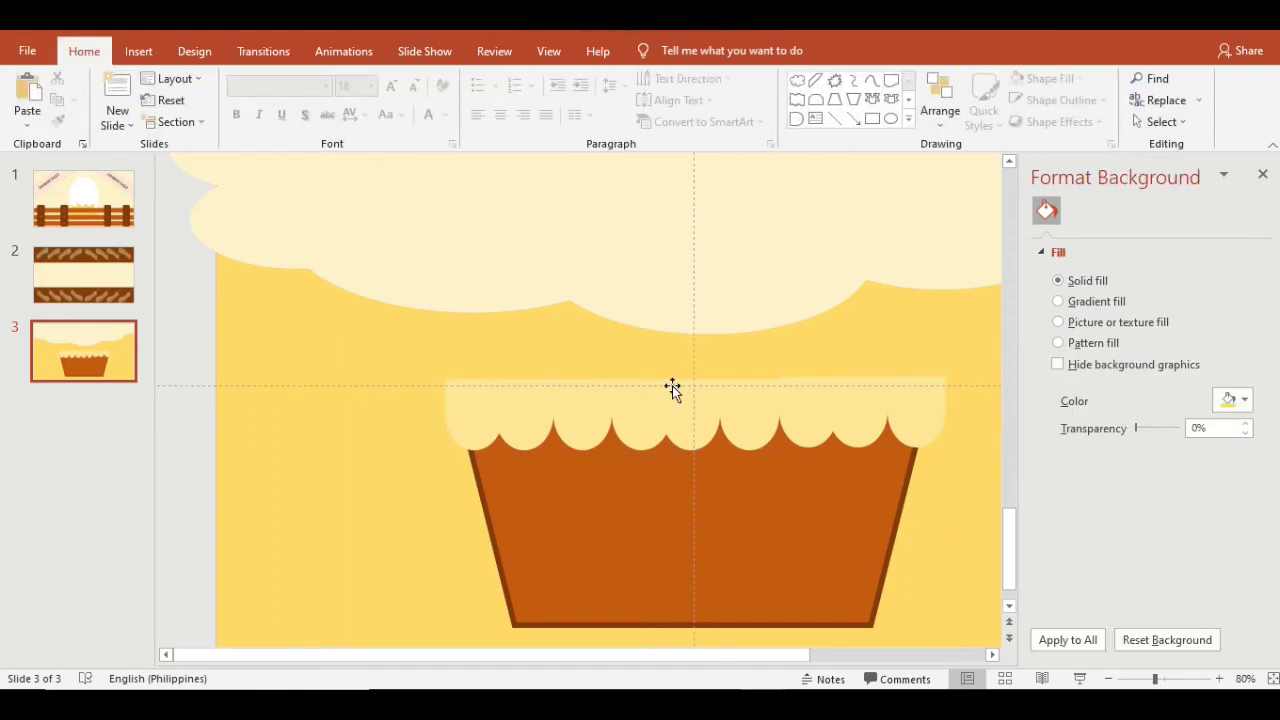
Step: Draw an oval egg above the basket
left_click(138, 51)
left_click(298, 108)
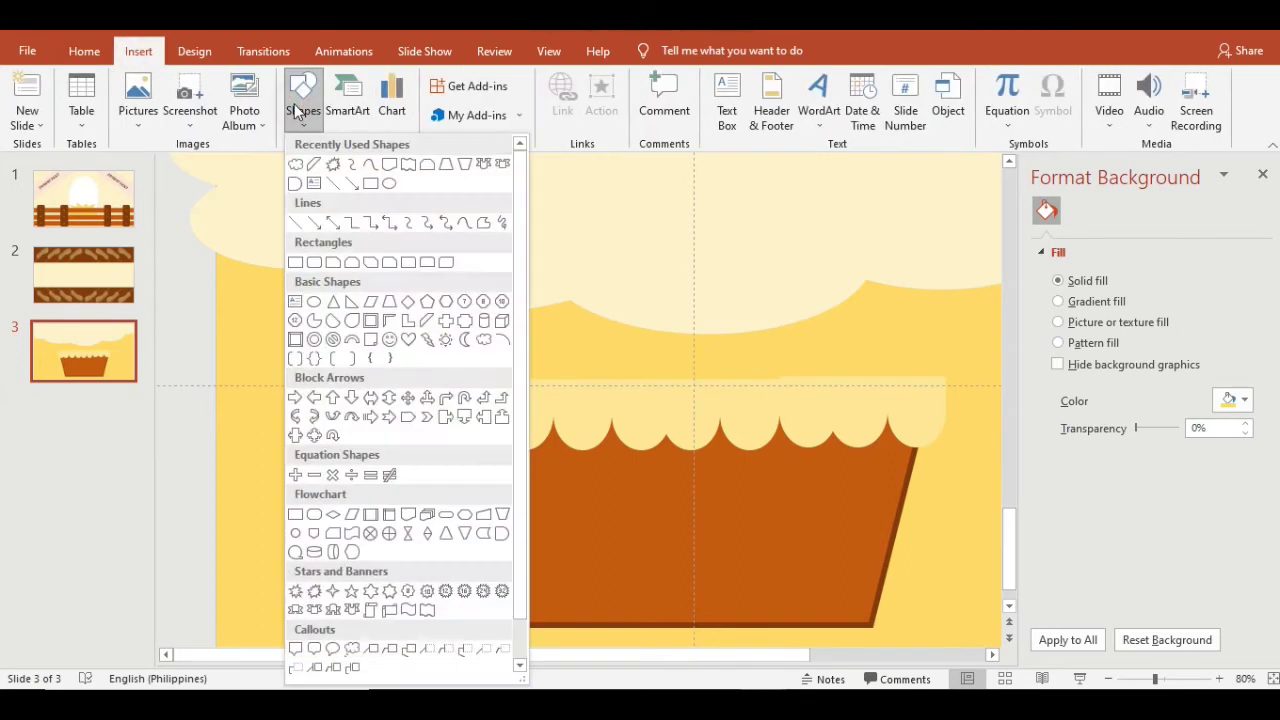
left_click(389, 186)
left_click_drag(518, 261, 600, 375)
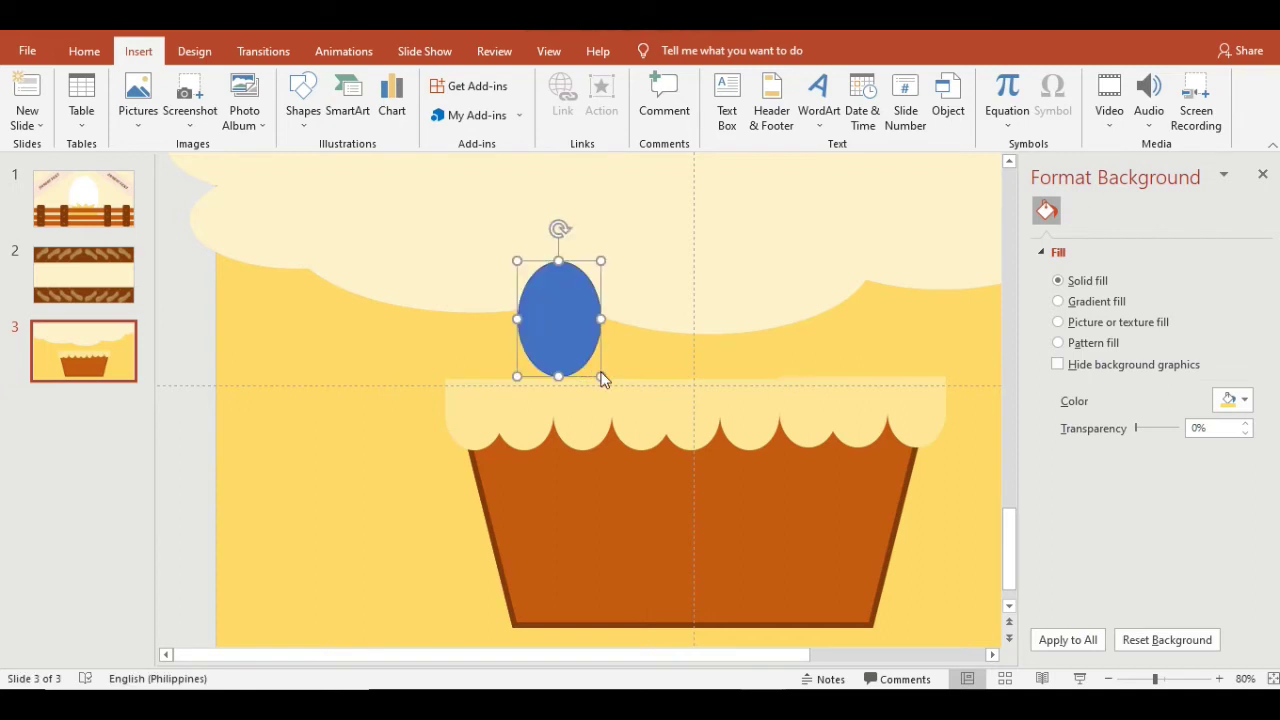
Step: Fill the oval white and remove its outline
left_click(480, 78)
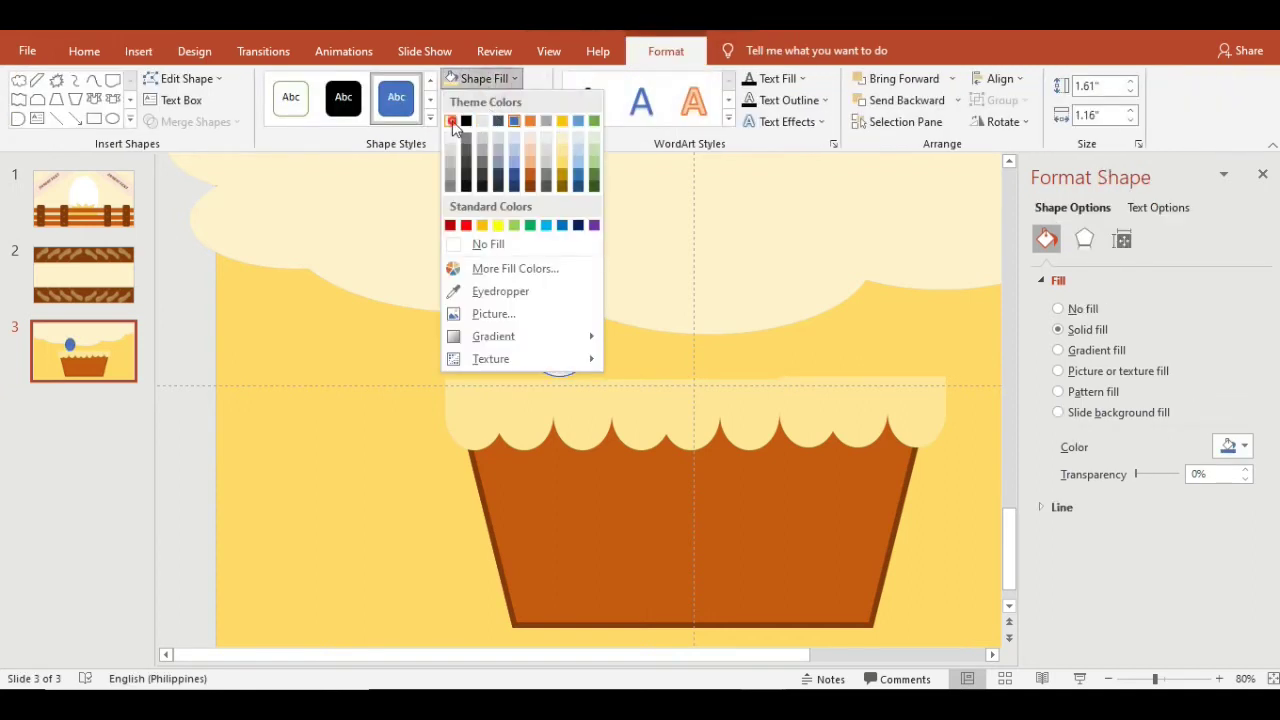
left_click(481, 122)
left_click(488, 100)
left_click(490, 266)
left_click(489, 269)
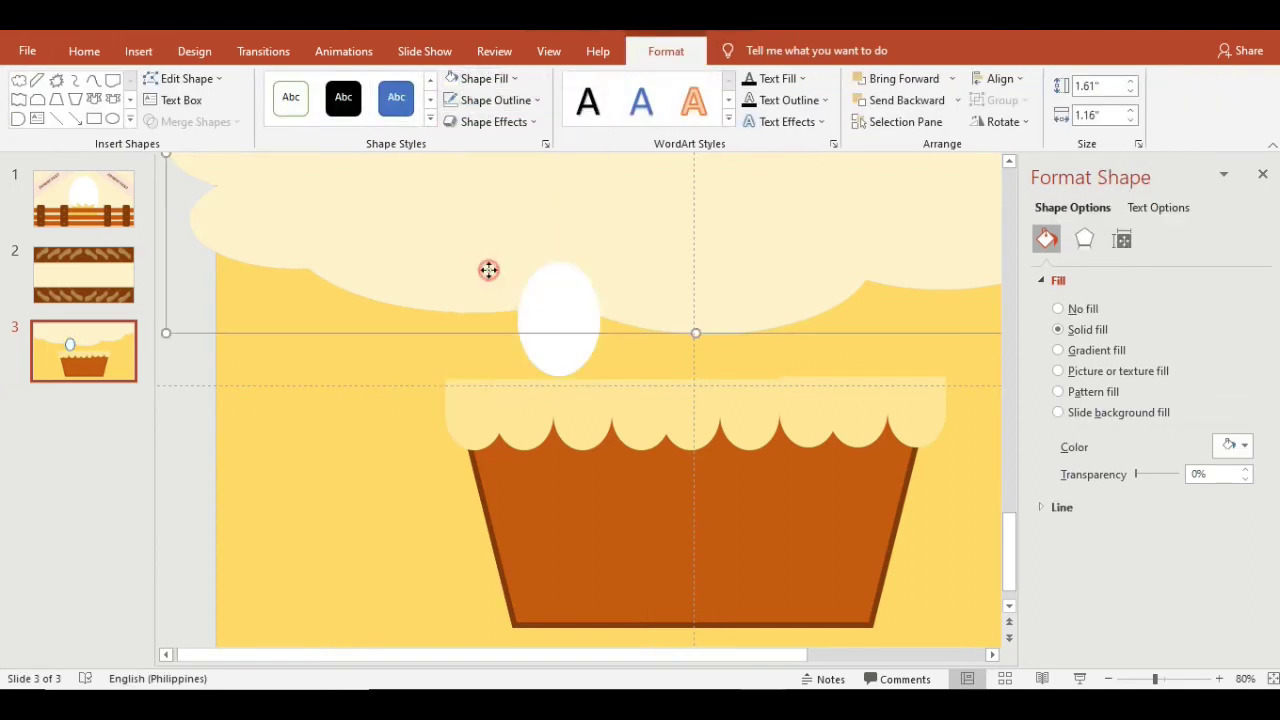
left_click(526, 103)
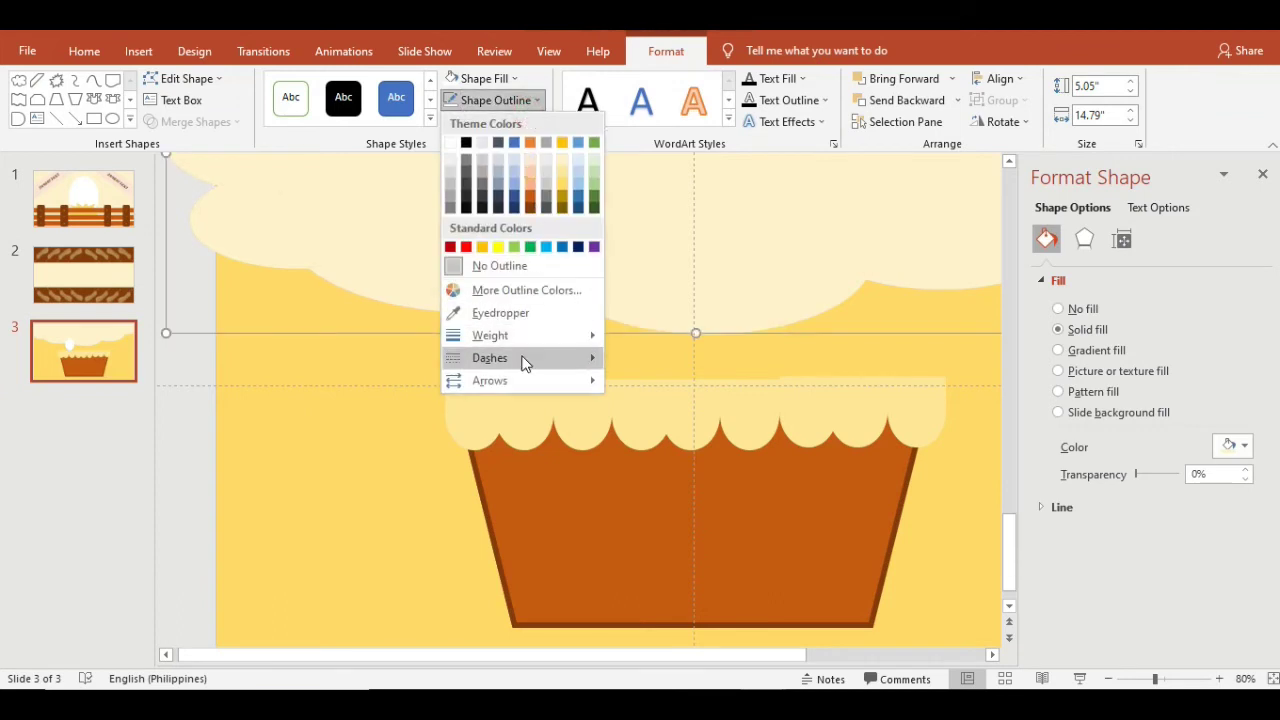
mouse_move(456, 381)
left_click(413, 393)
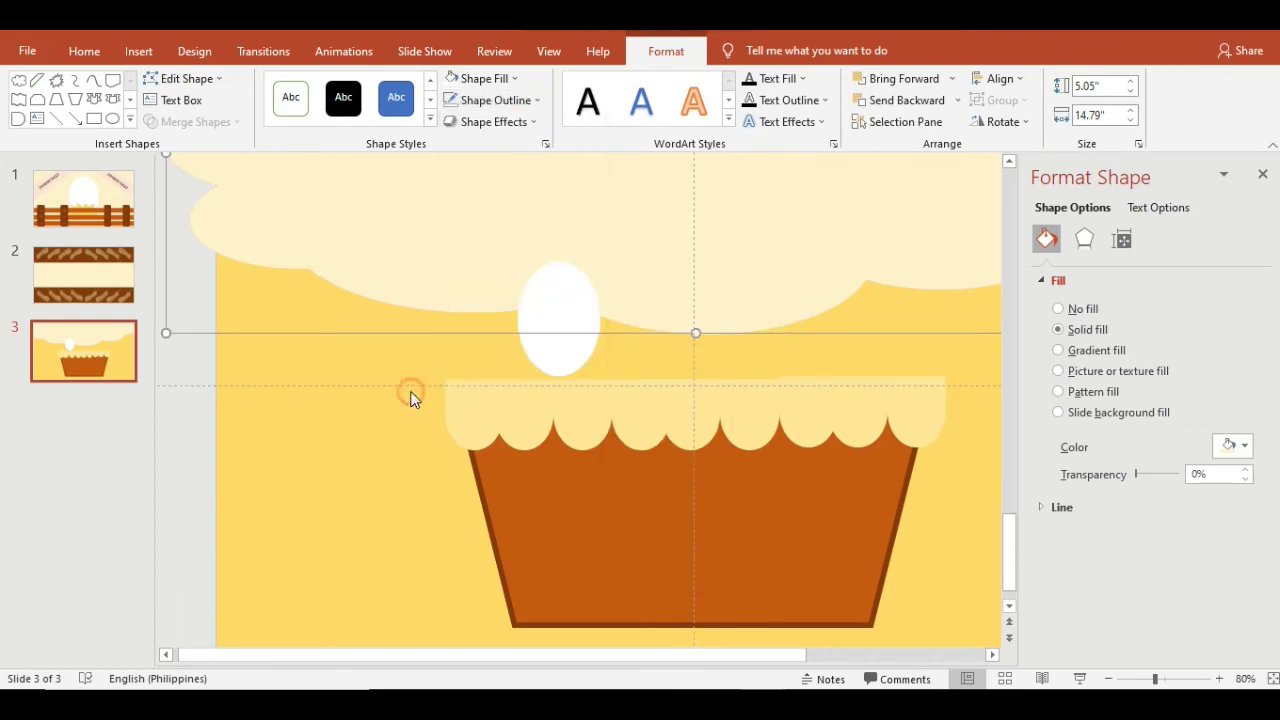
left_click(563, 348)
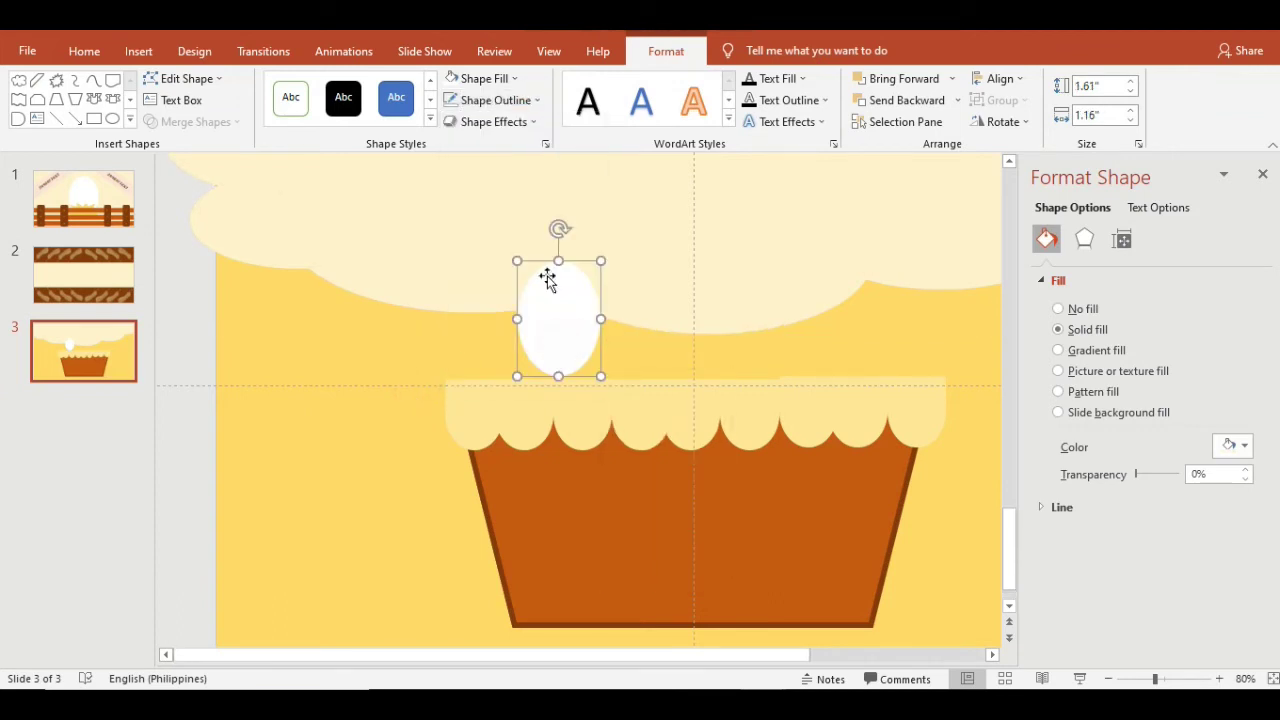
left_click(503, 101)
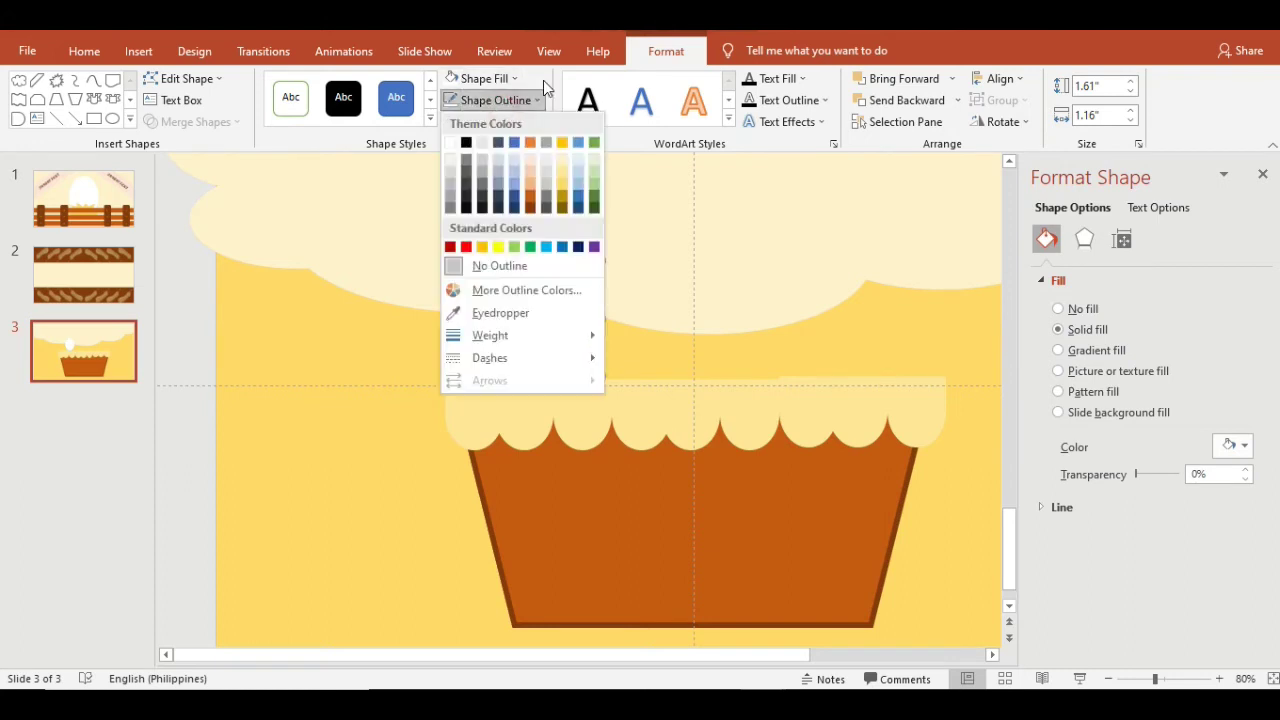
left_click(530, 100)
Step: Apply an Inside: Bottom shadow effect to the egg
left_click(495, 122)
mouse_move(520, 283)
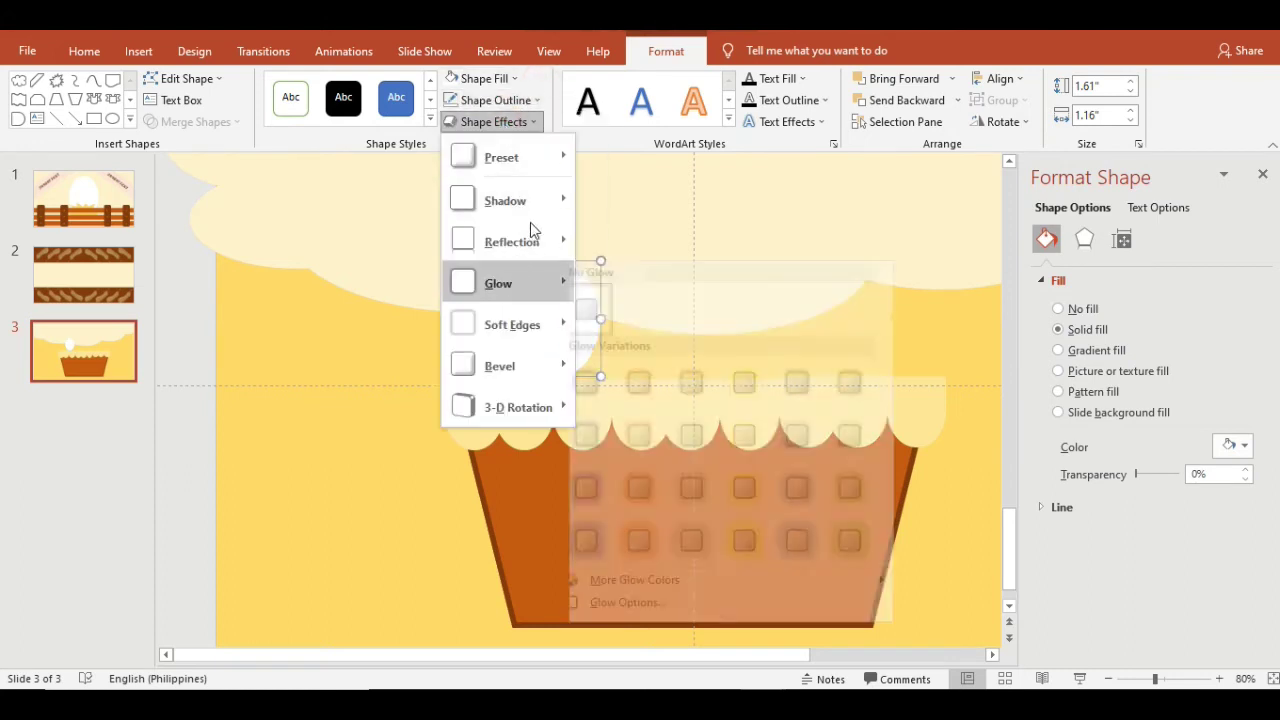
mouse_move(534, 205)
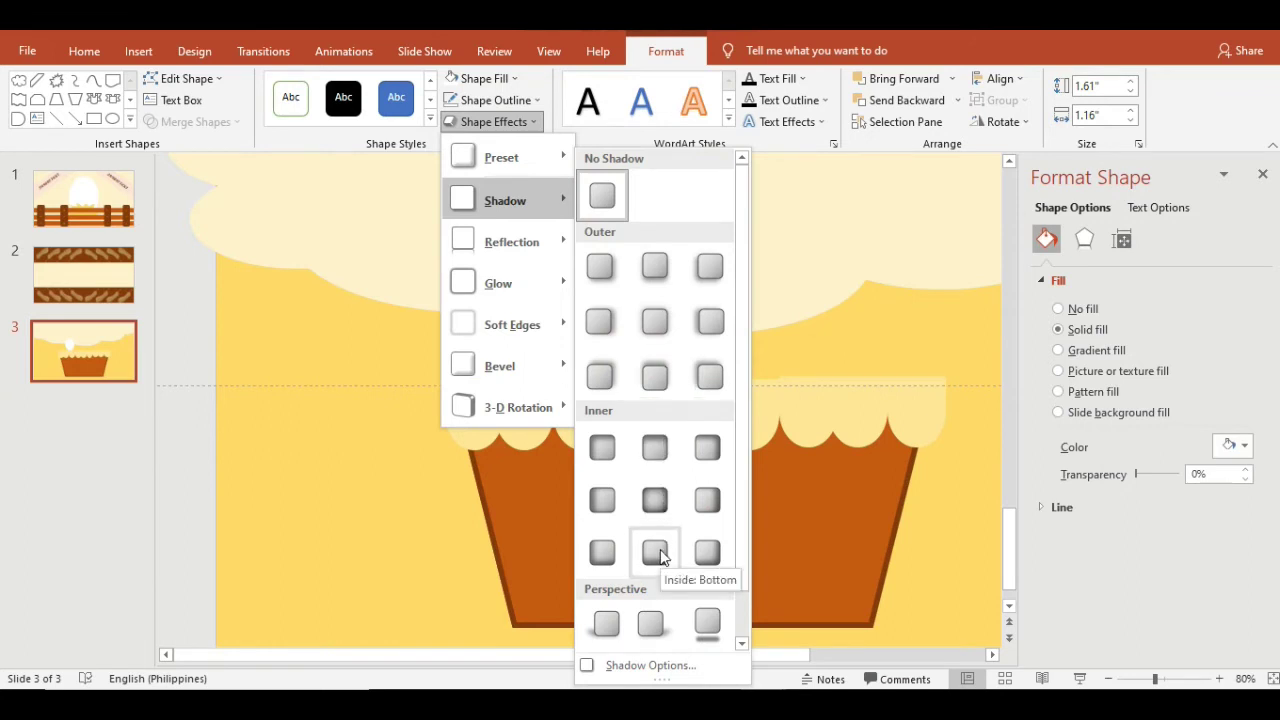
left_click(594, 494)
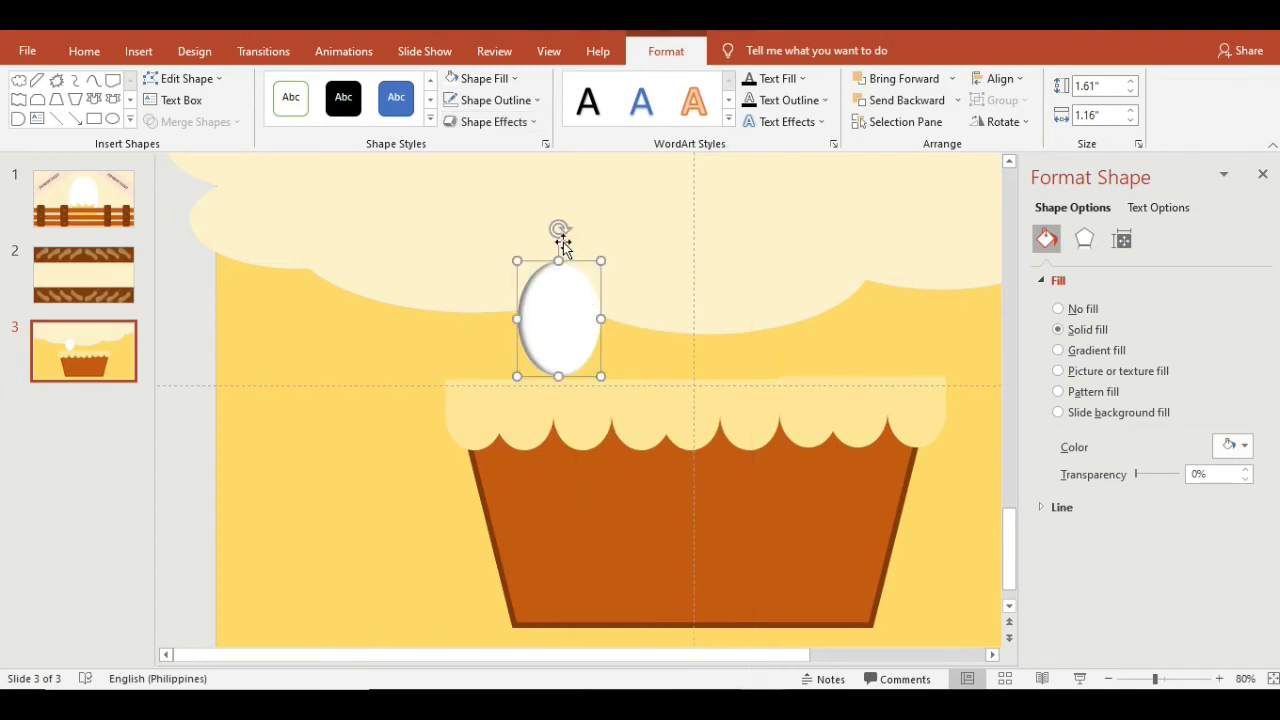
Step: Tilt the egg slightly, lower it, duplicate it, and give it an inner shadow
left_click_drag(560, 230, 535, 232)
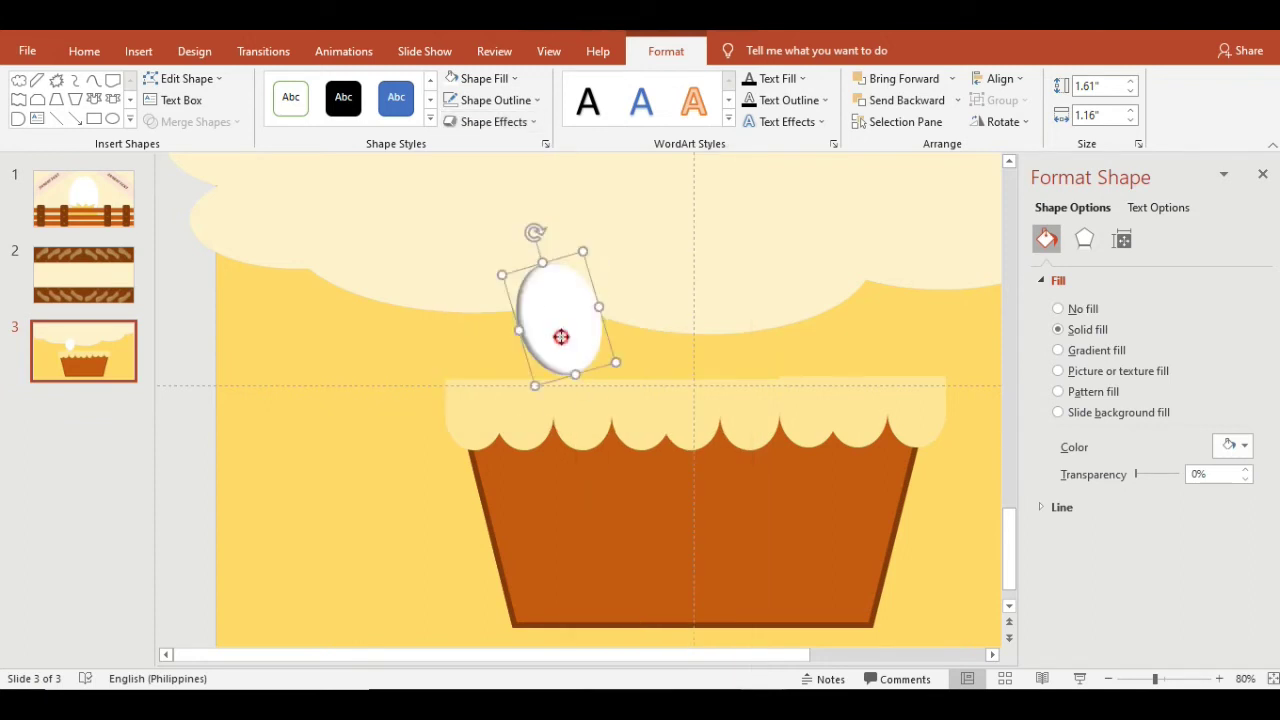
left_click_drag(561, 337, 562, 358)
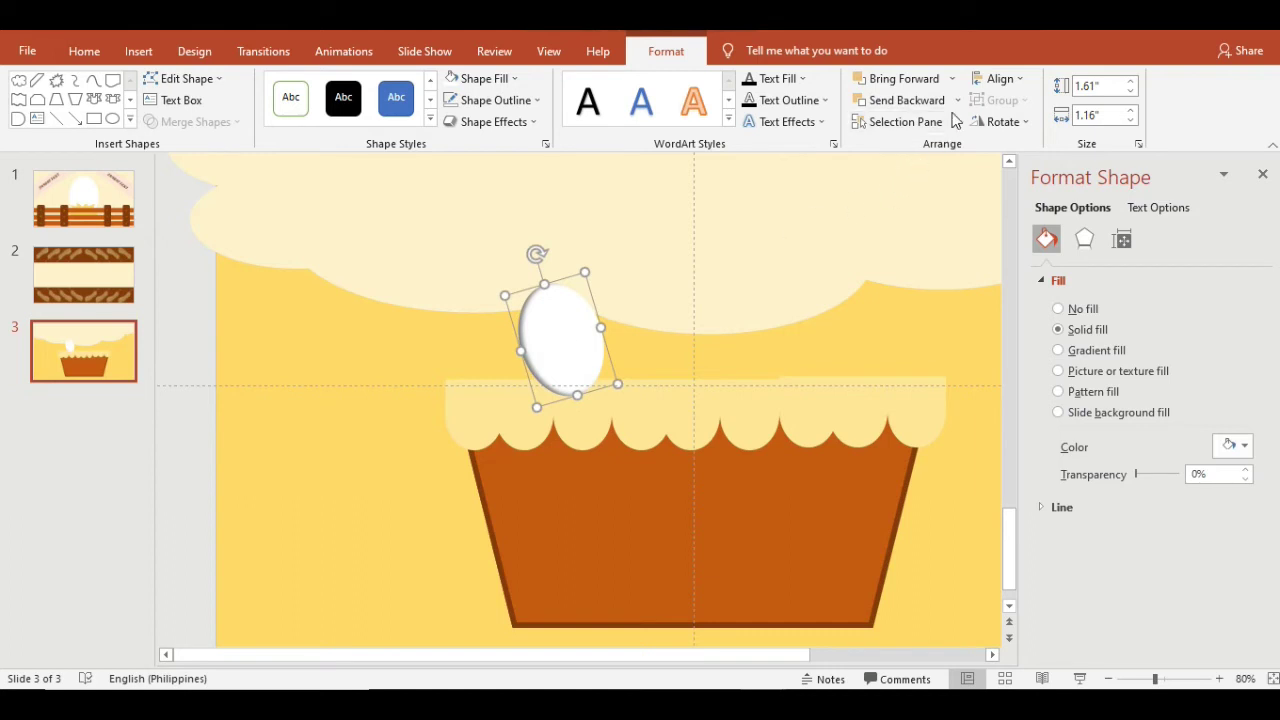
key("ctrl+v")
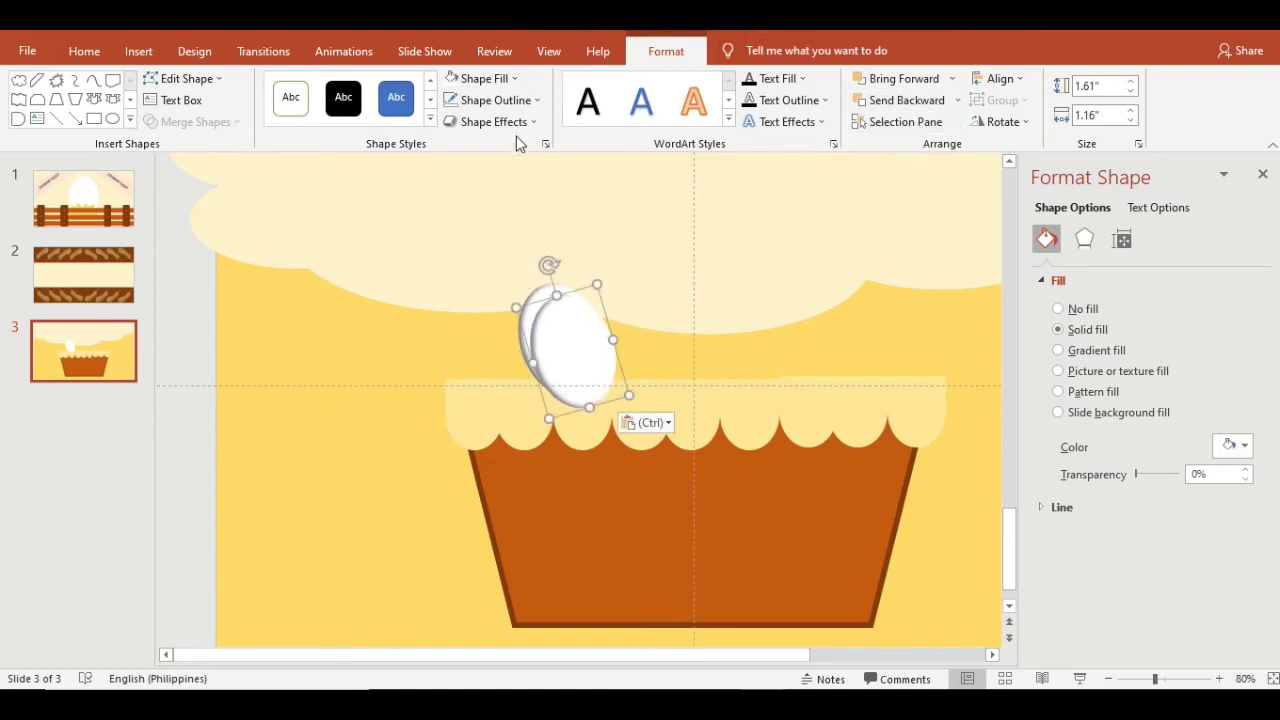
left_click(520, 124)
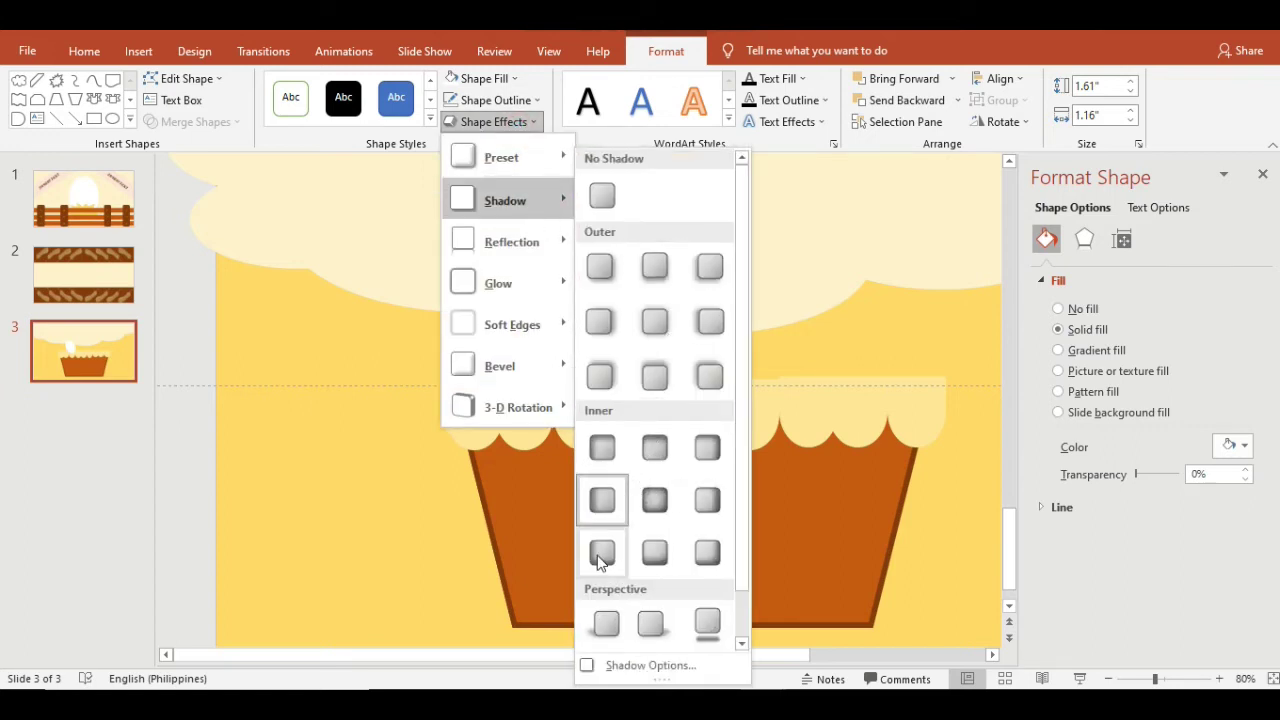
left_click(600, 558)
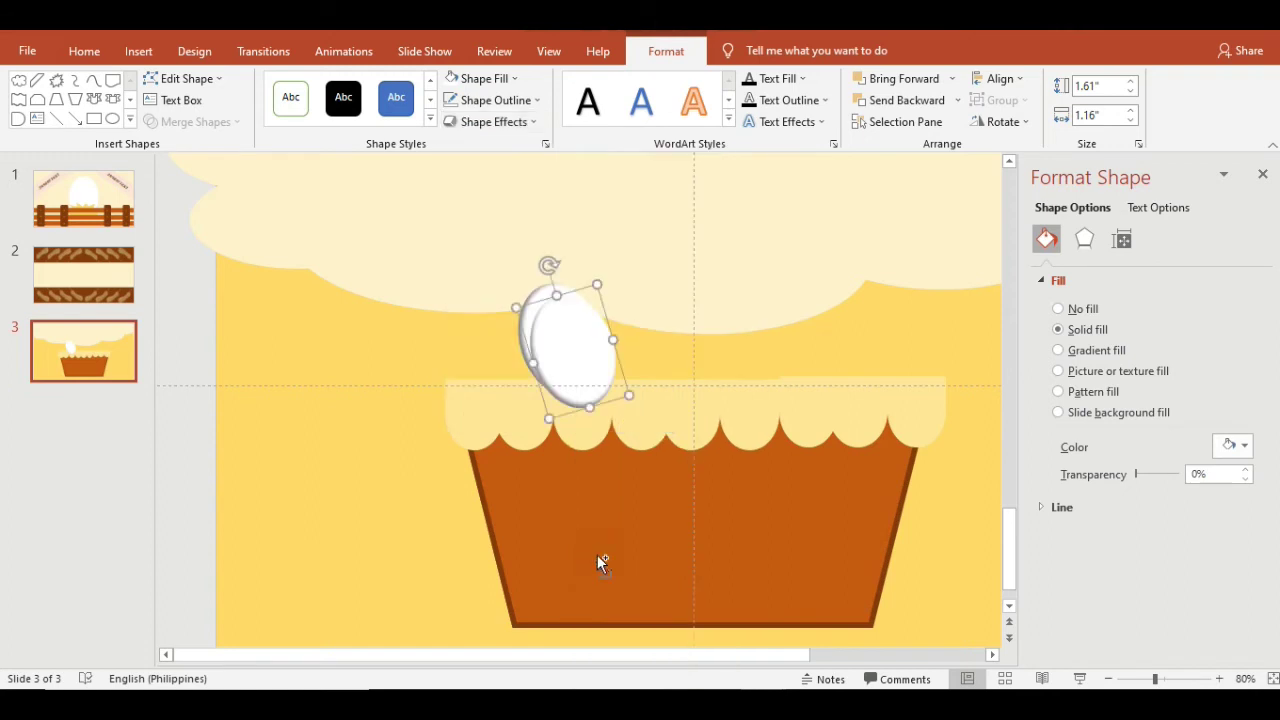
Step: Give the egg copy an inner bottom shadow, then add another shadowed egg to the right
left_click(517, 120)
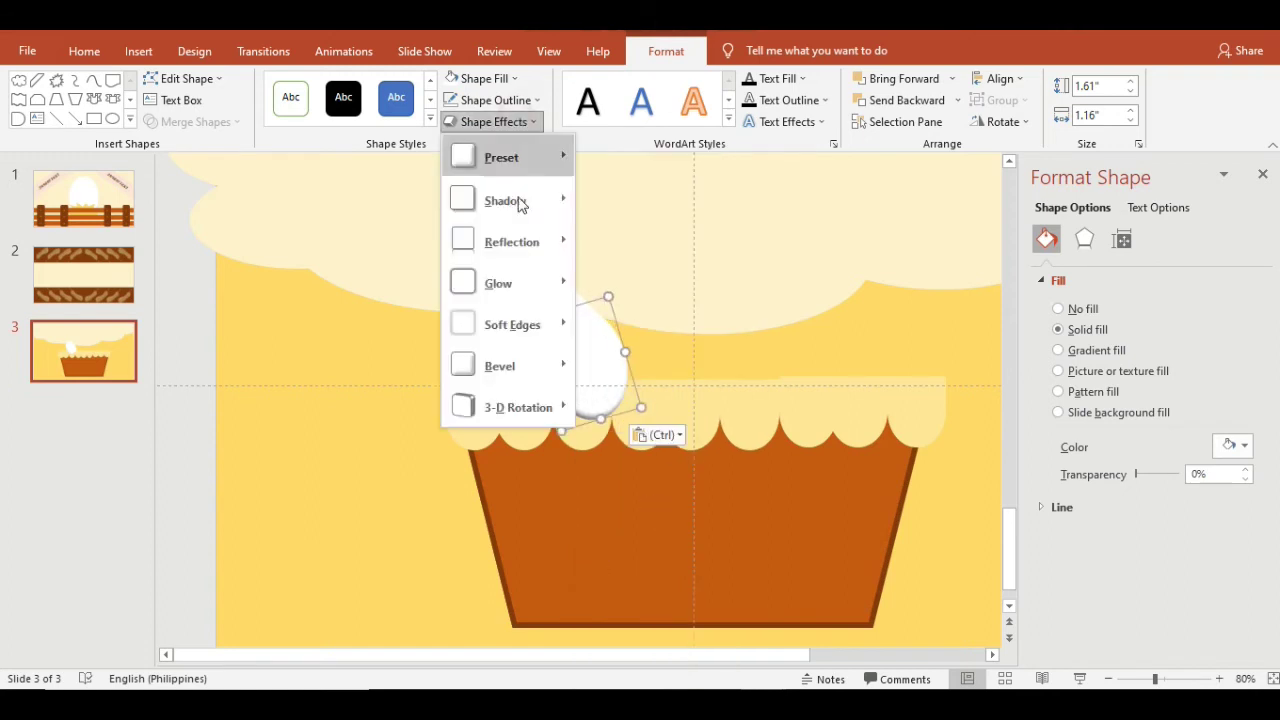
mouse_move(520, 205)
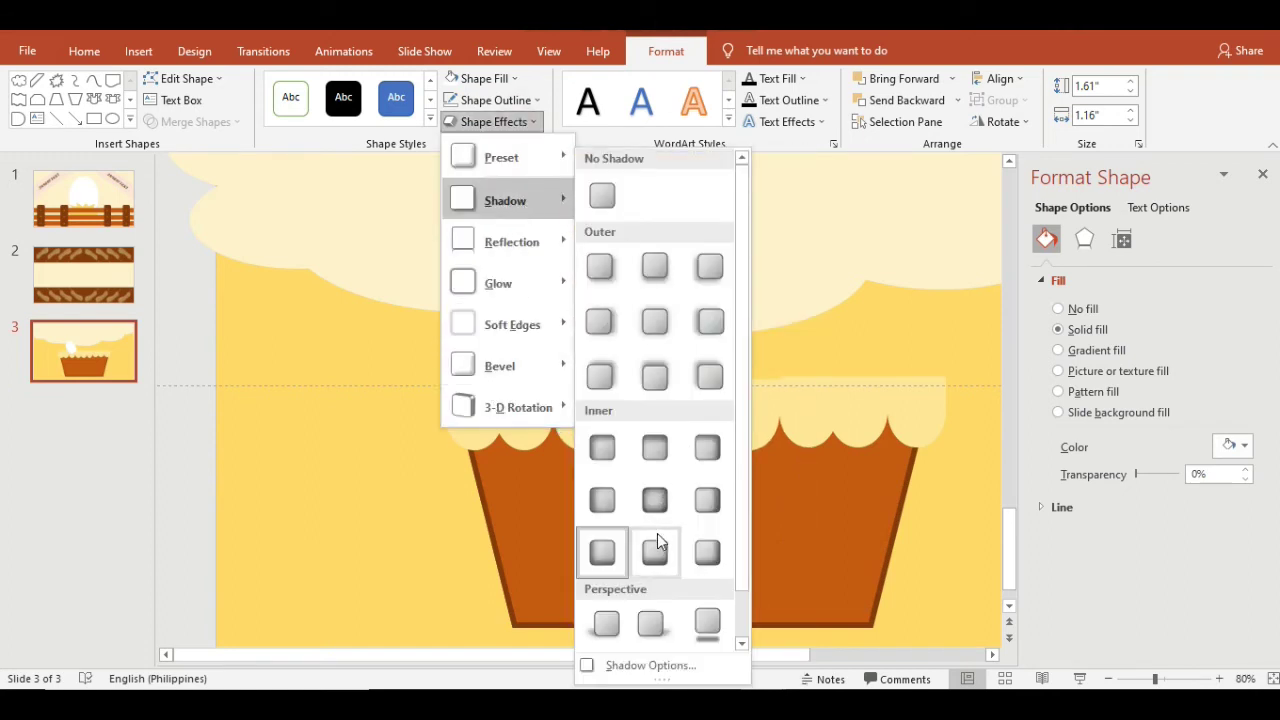
left_click(655, 545)
left_click_drag(597, 398, 657, 388, "ctrl")
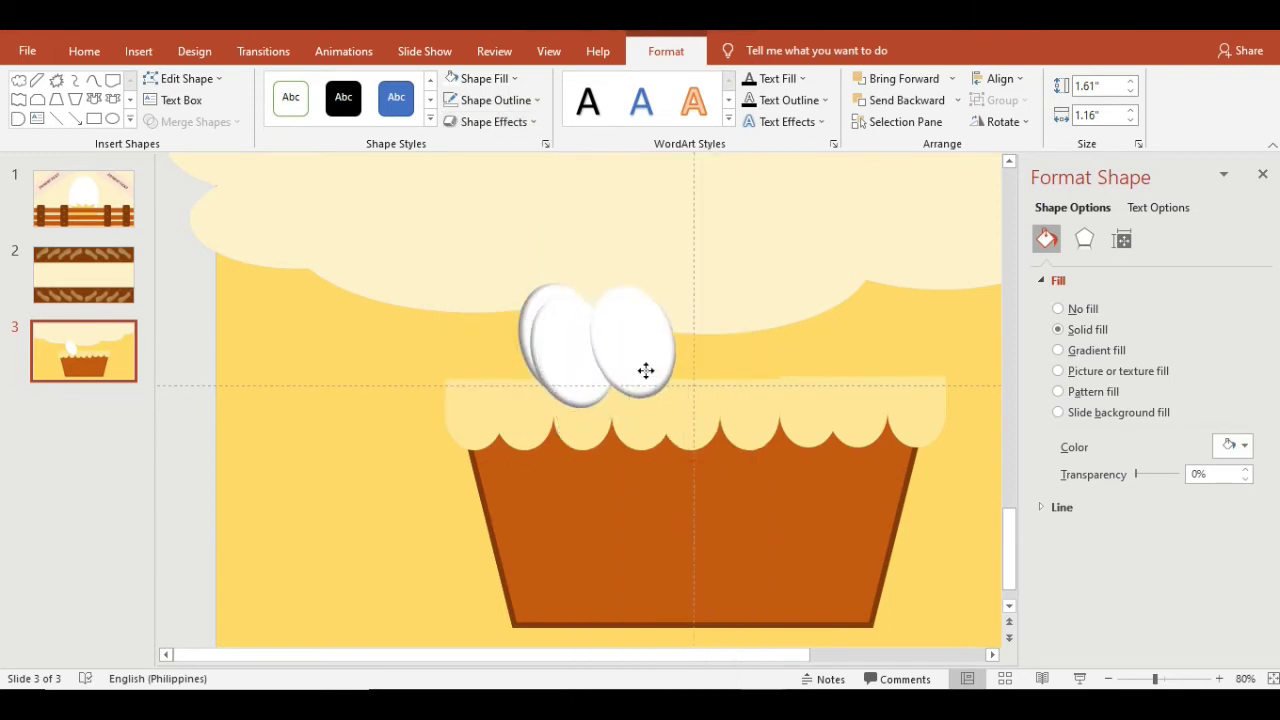
left_click(527, 121)
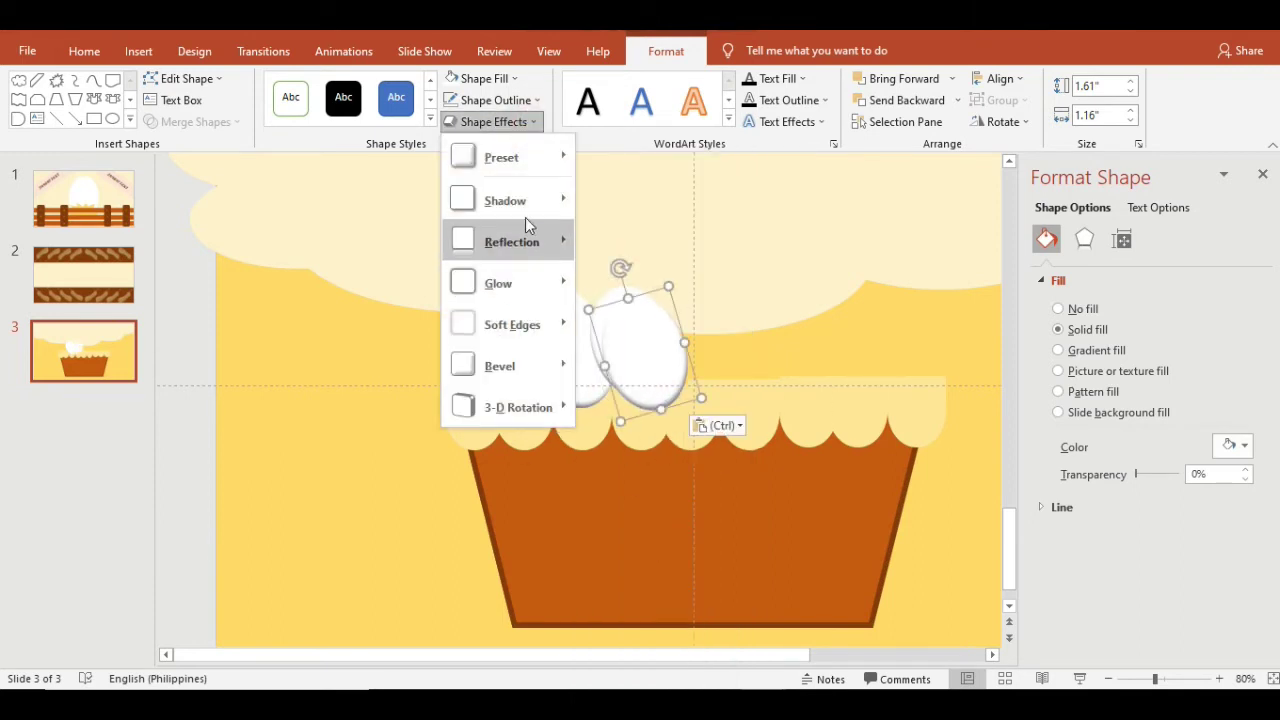
mouse_move(525, 205)
left_click(690, 508)
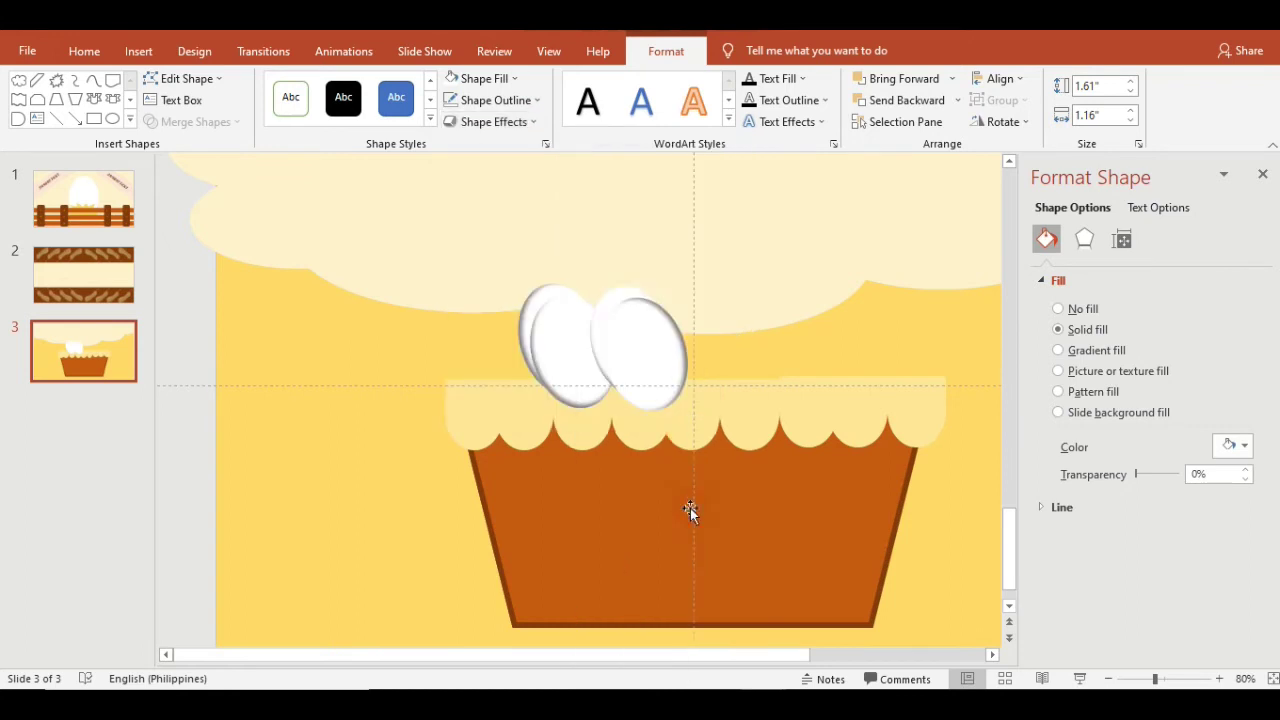
left_click(538, 124)
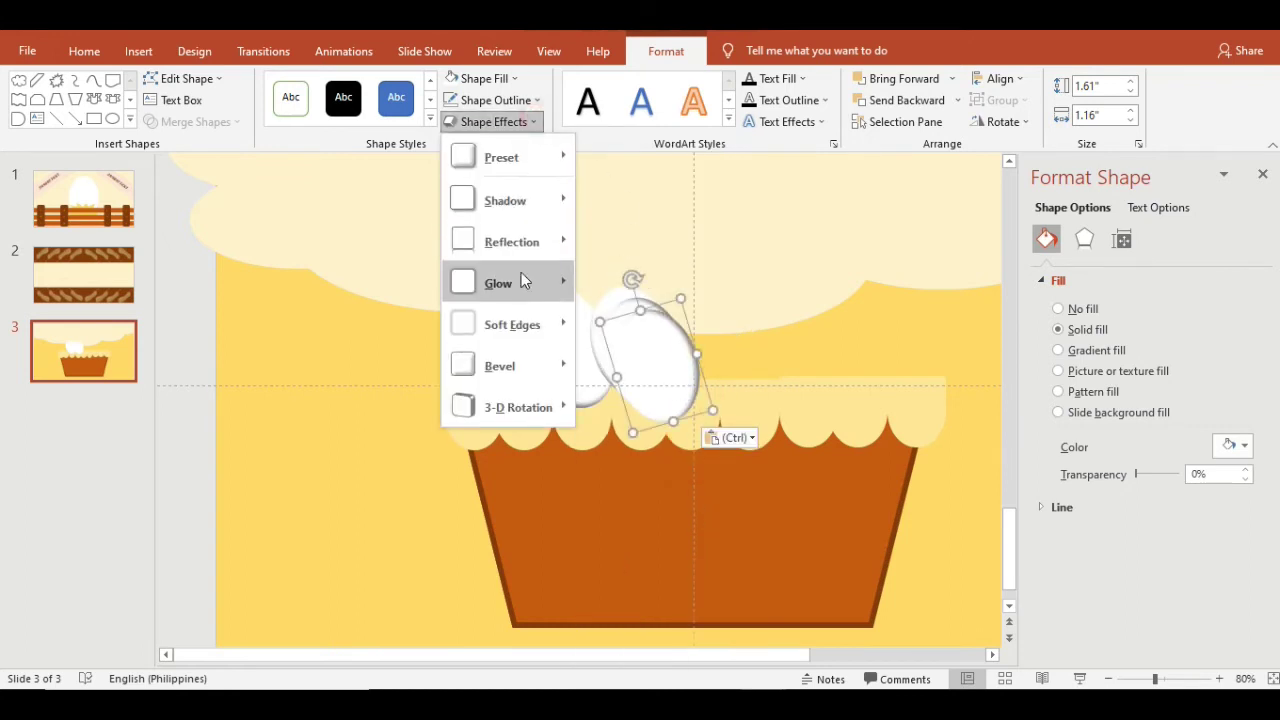
Step: Give the egg copy an inner shadow and drag more egg copies rightward, standing them upright
mouse_move(505, 200)
left_click(718, 578)
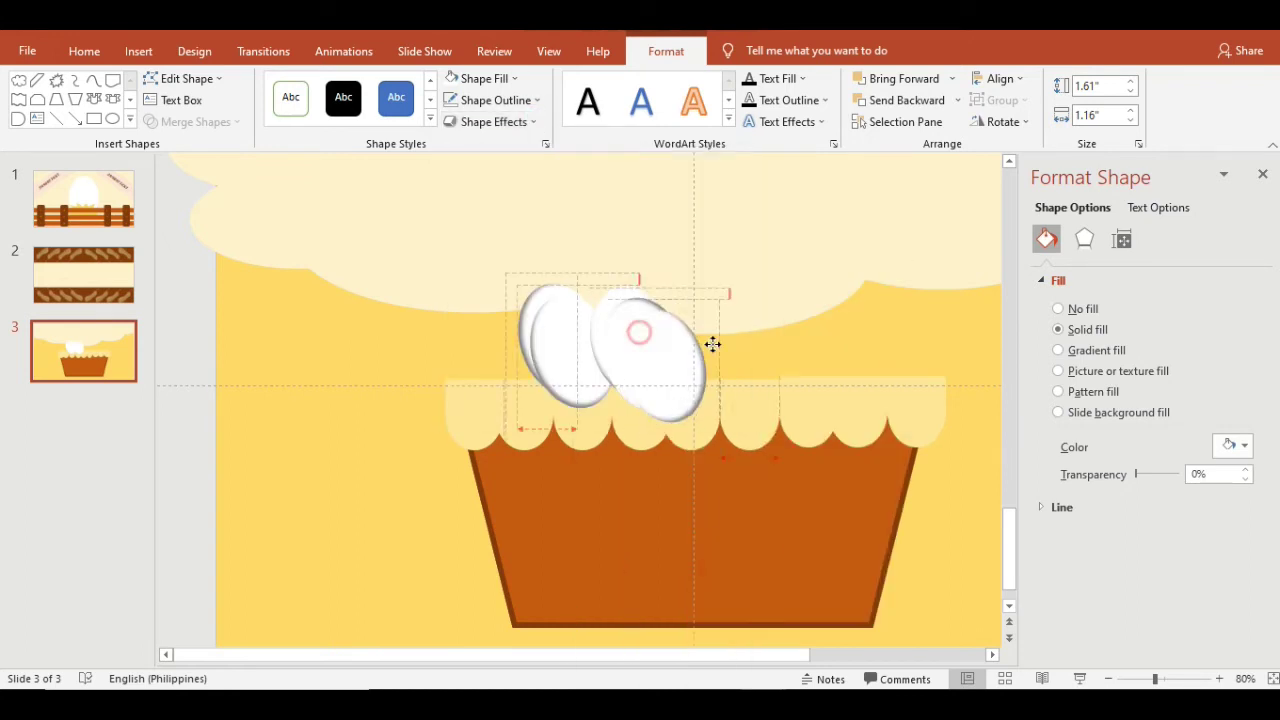
left_click_drag(630, 320, 759, 318)
left_click_drag(749, 268, 790, 264)
left_click_drag(785, 329, 814, 343)
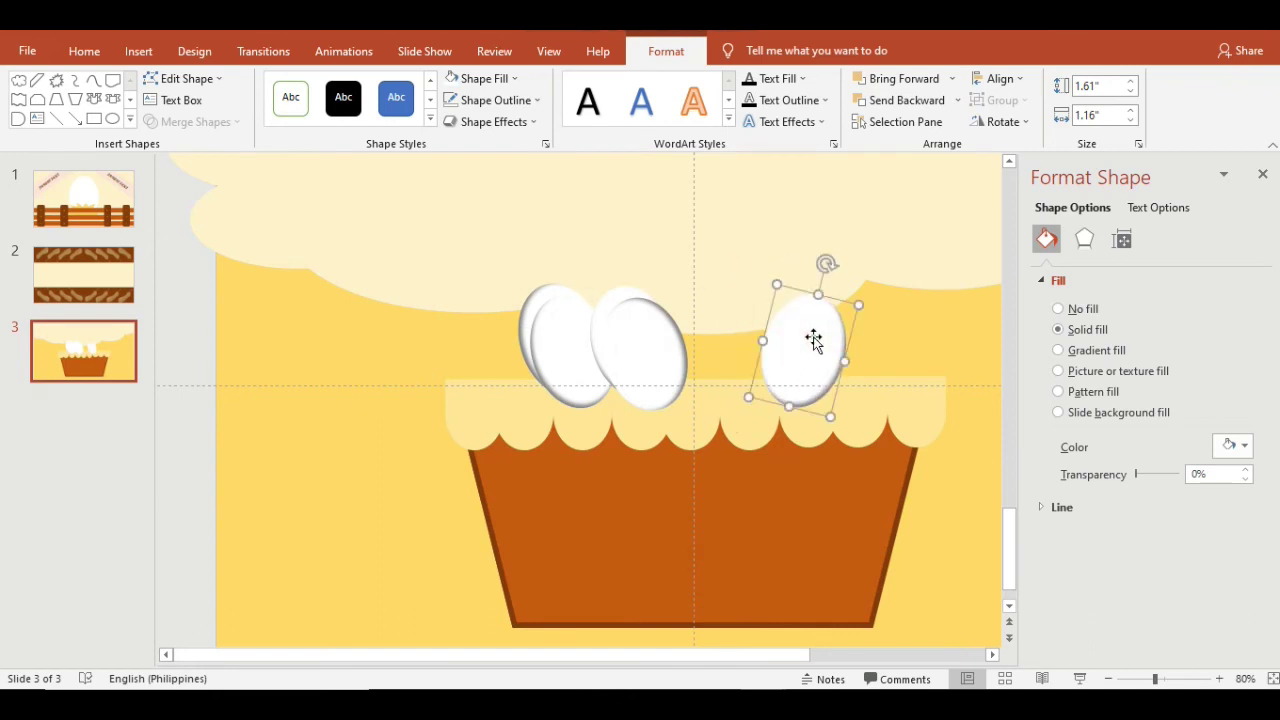
left_click_drag(677, 349, 767, 347)
left_click_drag(716, 265, 739, 264)
Step: Straighten the tilted eggs and shift them right into an even row along the rim
left_click(699, 260)
left_click(710, 335)
left_click_drag(646, 320, 677, 320)
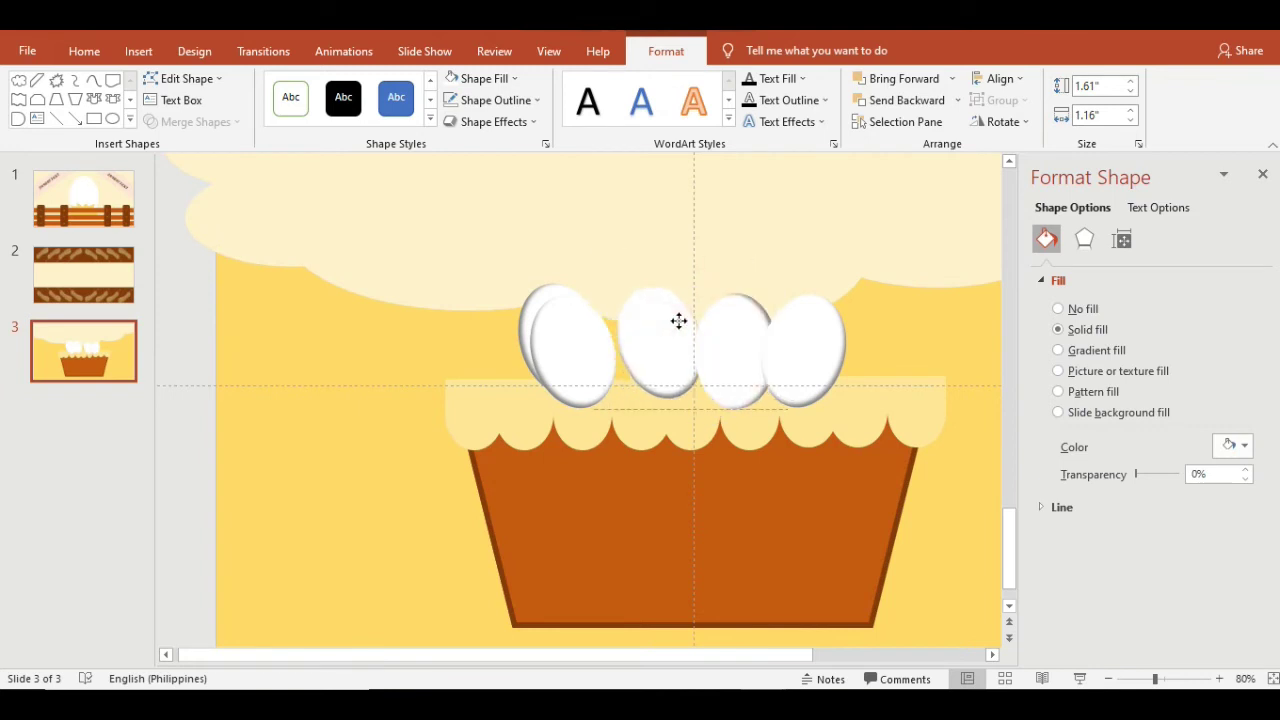
left_click_drag(643, 257, 664, 256)
left_click_drag(663, 323, 691, 321)
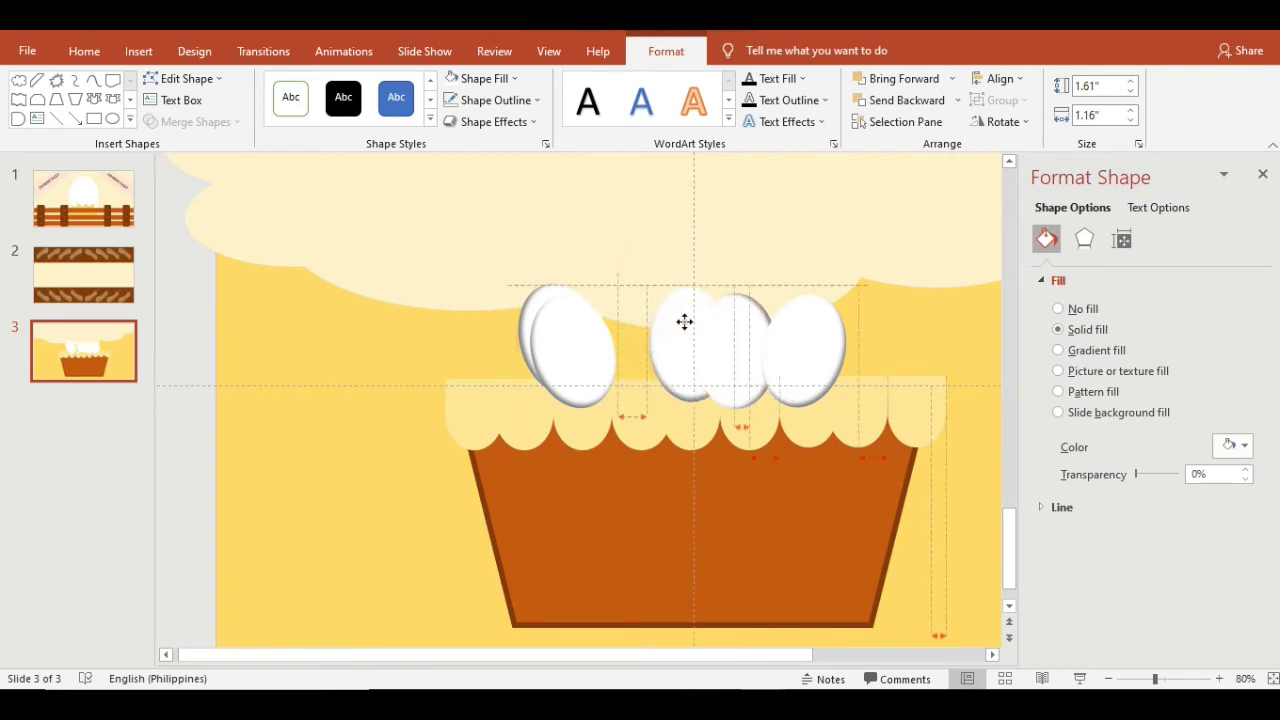
left_click_drag(794, 346, 824, 350)
left_click_drag(725, 350, 749, 347)
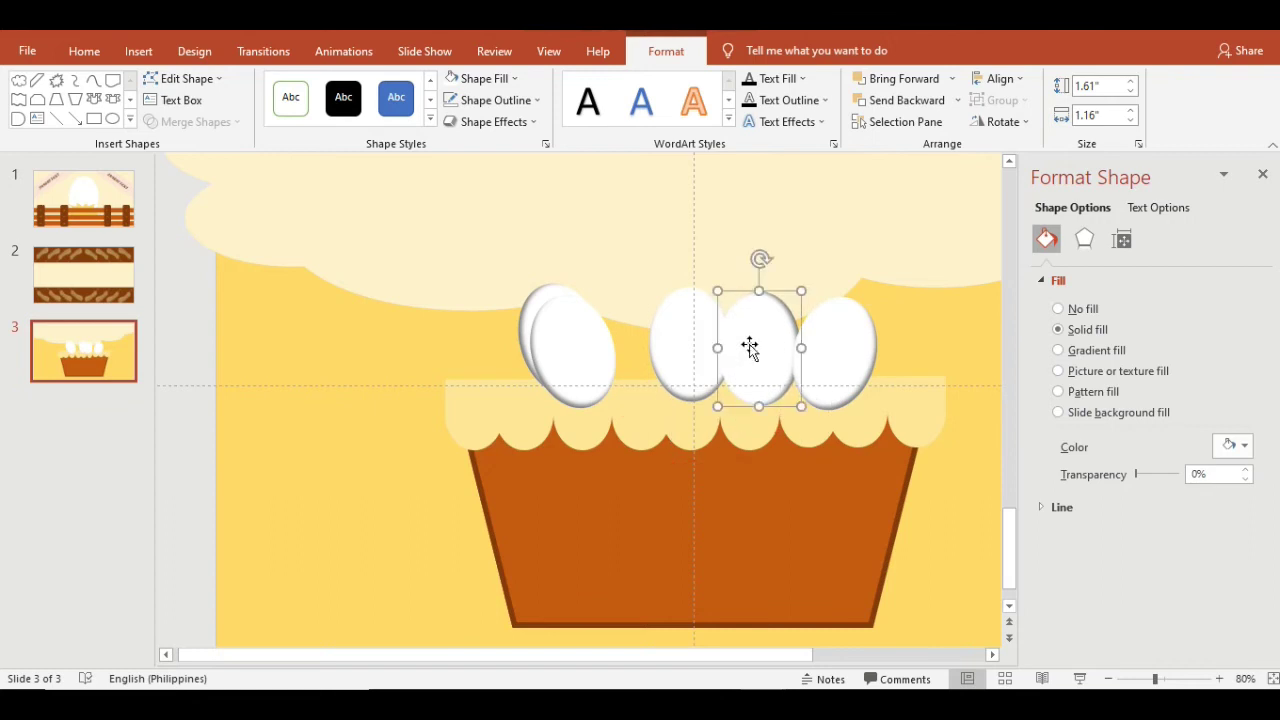
left_click_drag(760, 259, 774, 260)
Step: Apply an Inner shadow to the remaining egg, then align and straighten the left eggs
left_click(686, 295)
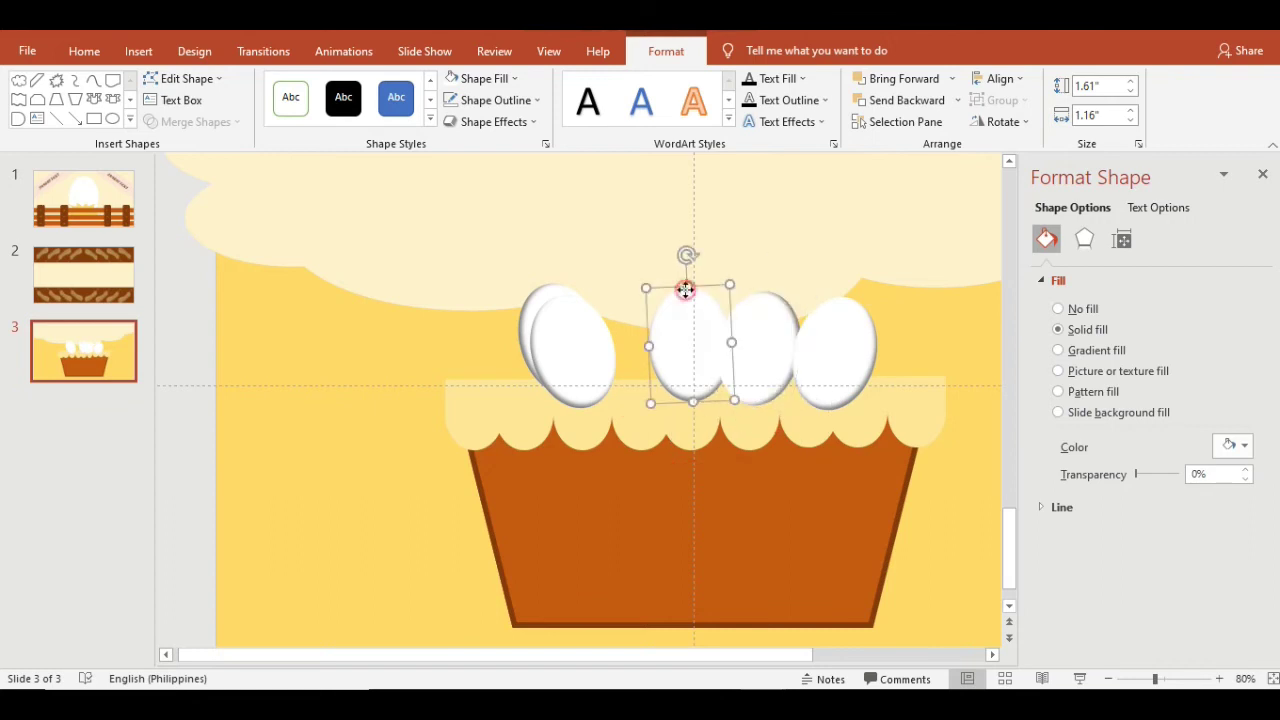
left_click(493, 121)
mouse_move(520, 298)
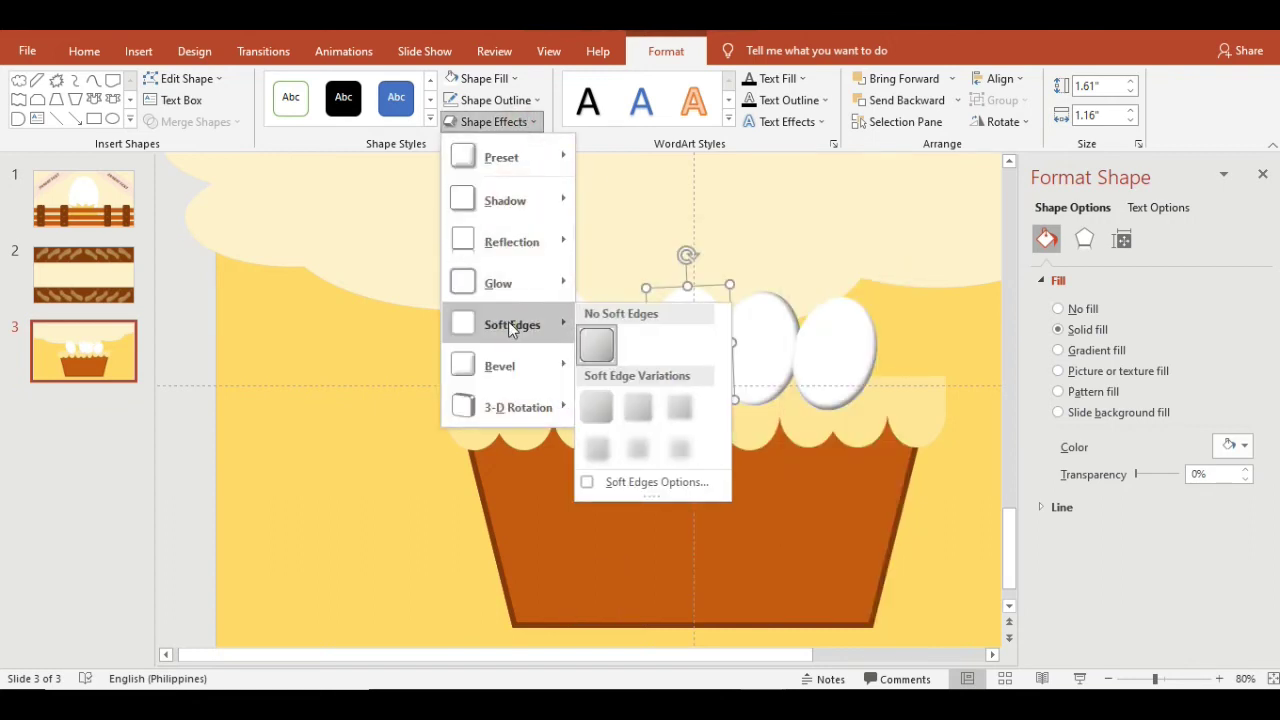
mouse_move(531, 201)
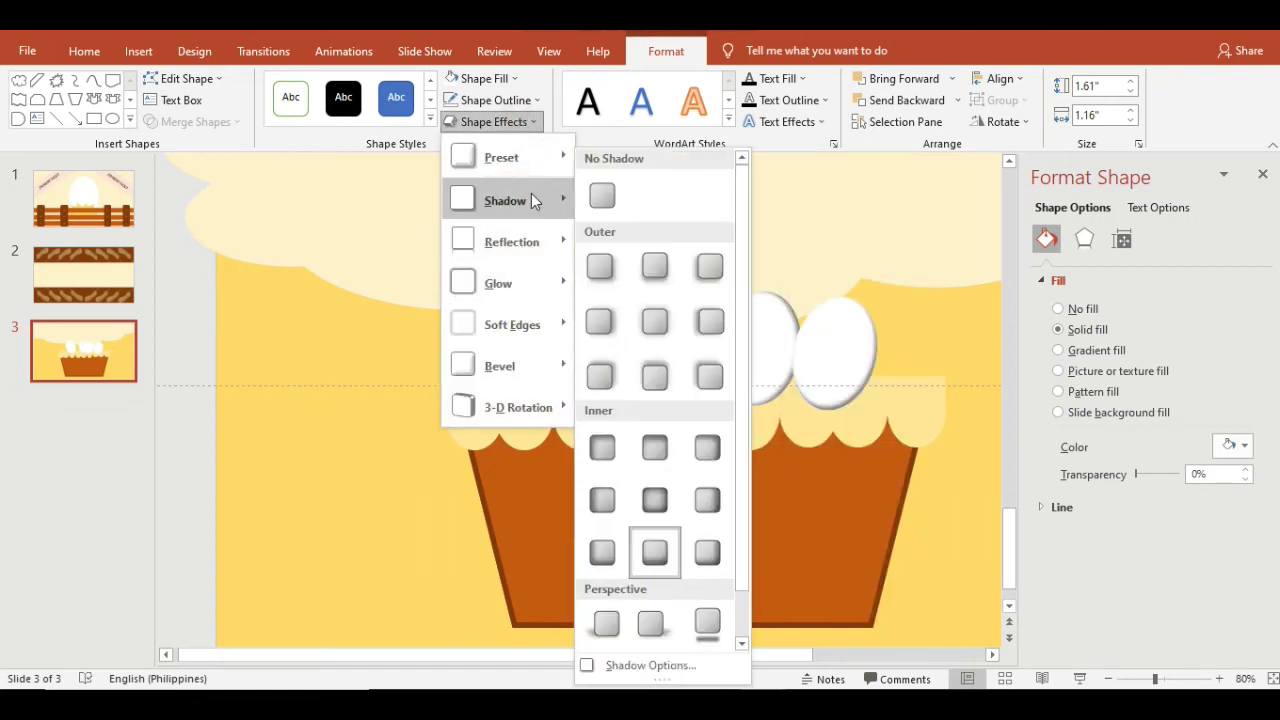
left_click(660, 487)
mouse_move(574, 363)
left_mouse_down()
mouse_move(597, 364)
mouse_move(537, 370)
left_mouse_up()
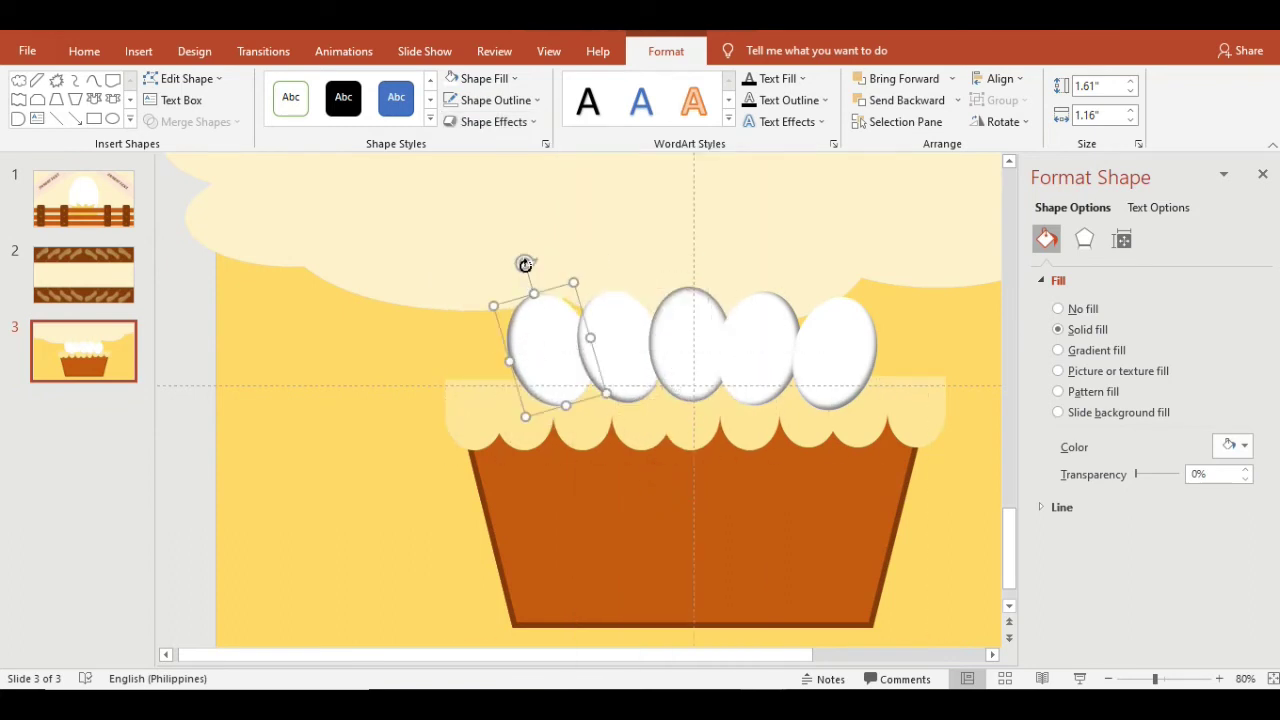
left_click(648, 331)
left_click_drag(594, 262, 614, 256)
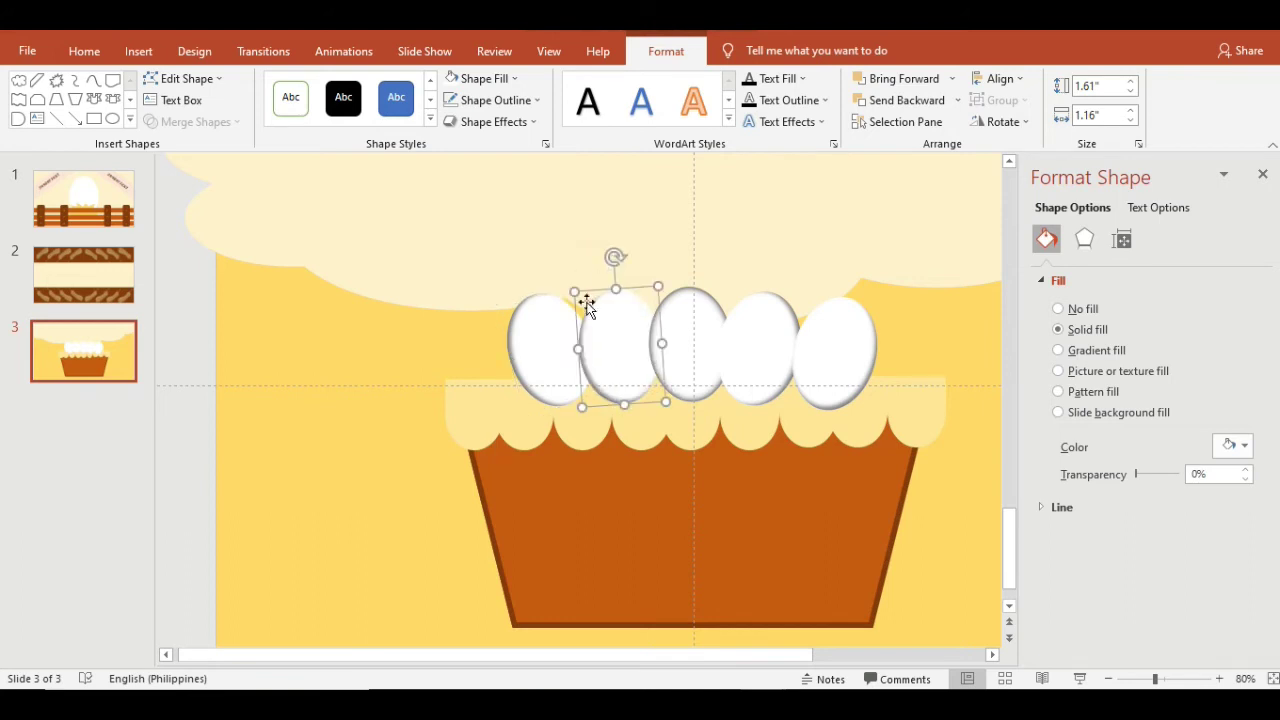
left_click(545, 382, "shift")
Step: Select all five eggs and send them two layers back, behind the scalloped basket rim
left_click(677, 365, "shift")
left_click(766, 351, "shift")
left_click(845, 352, "shift")
left_click(842, 345, "shift")
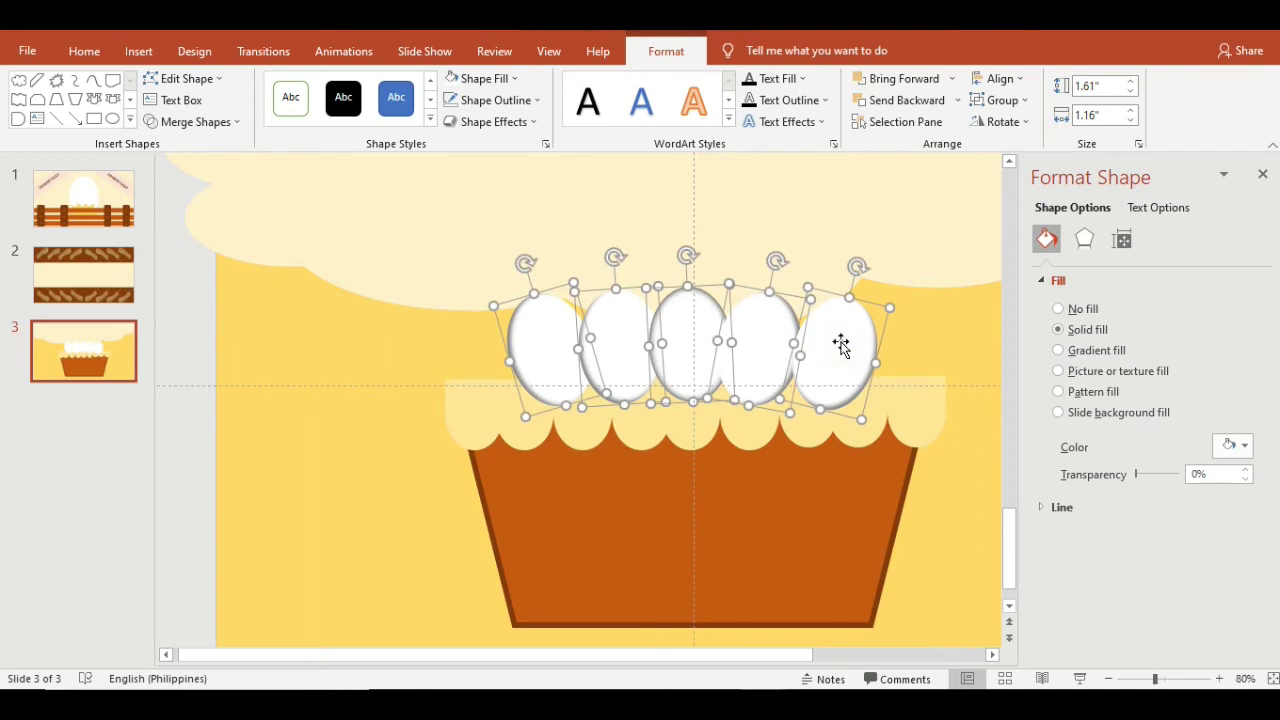
left_click(866, 100)
left_click(866, 100)
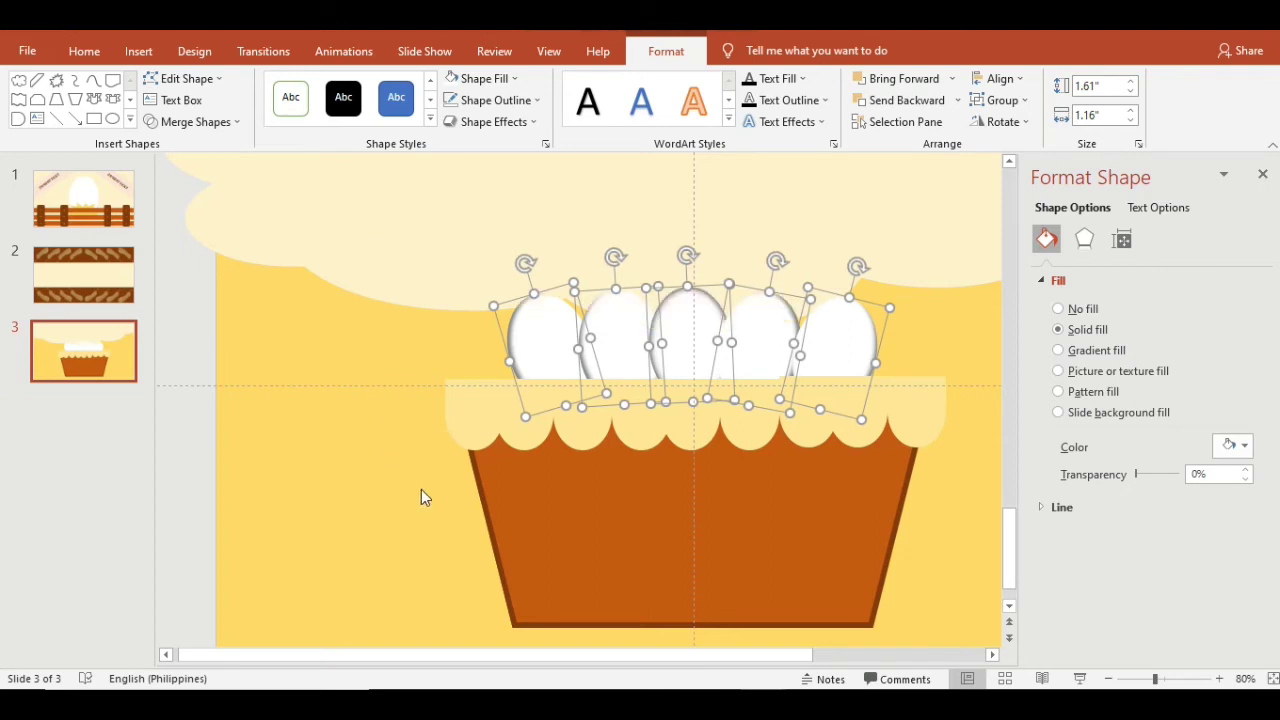
left_click(433, 511)
scroll(433, 511, "down", 2)
Step: Draw a starburst shape, rotate it and fit it into the slide's bottom-left corner
left_click(153, 58)
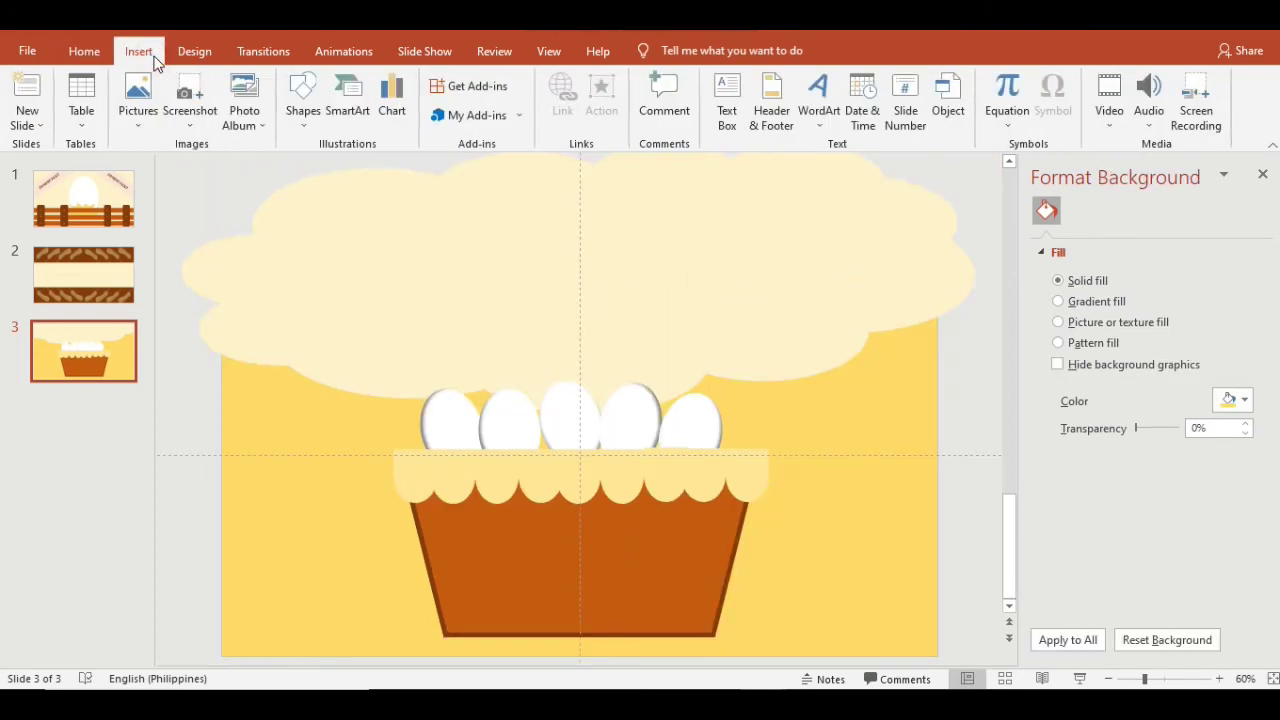
left_click(300, 118)
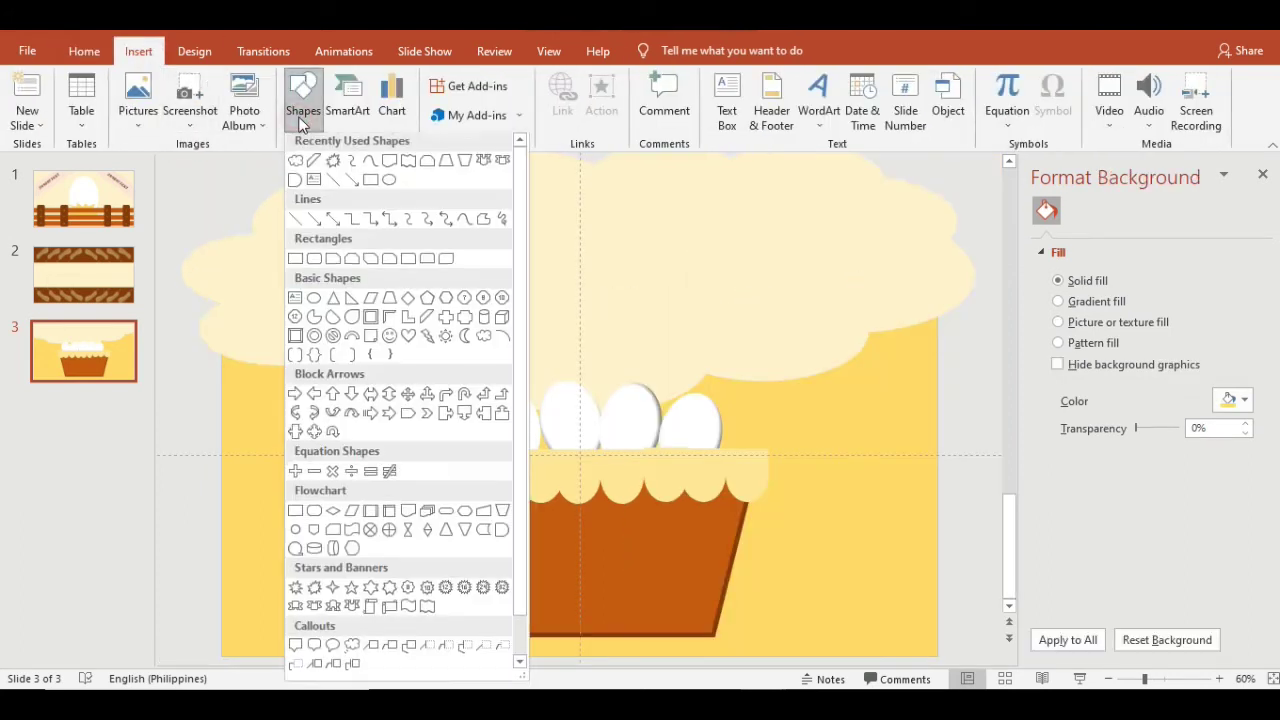
left_click(340, 166)
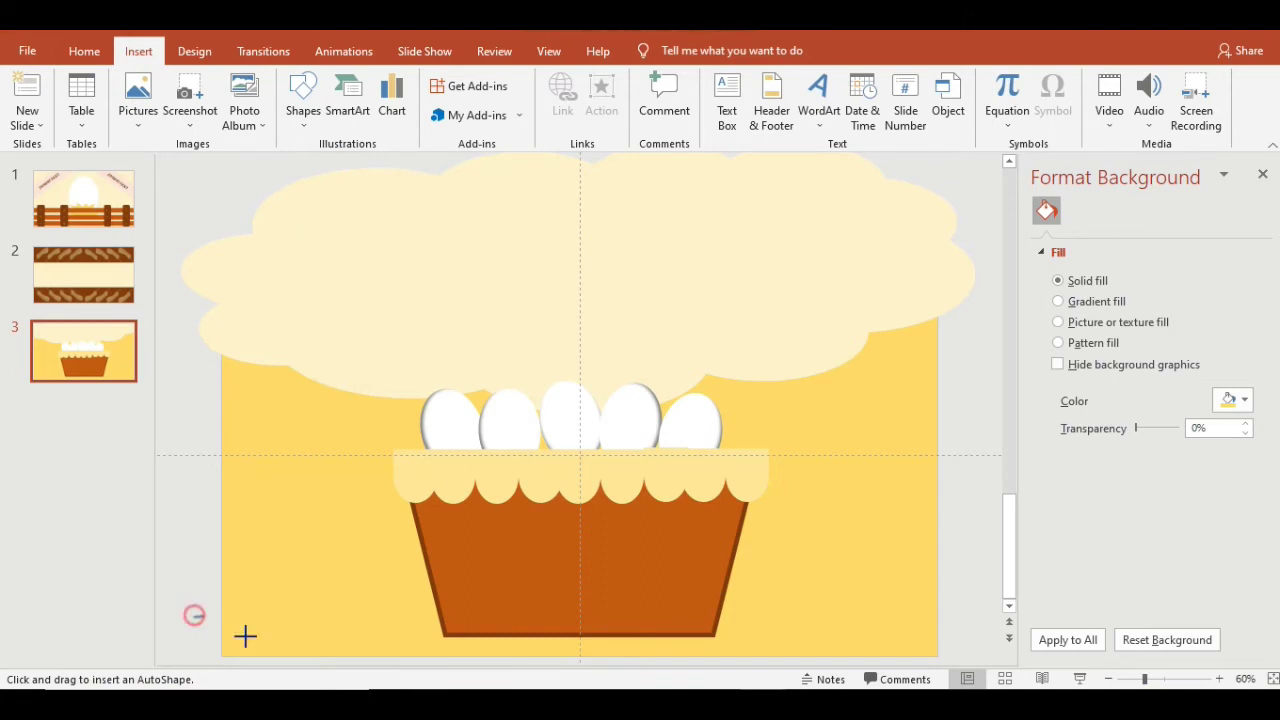
mouse_move(196, 615)
left_mouse_down()
mouse_move(356, 664)
mouse_move(308, 592)
left_mouse_up()
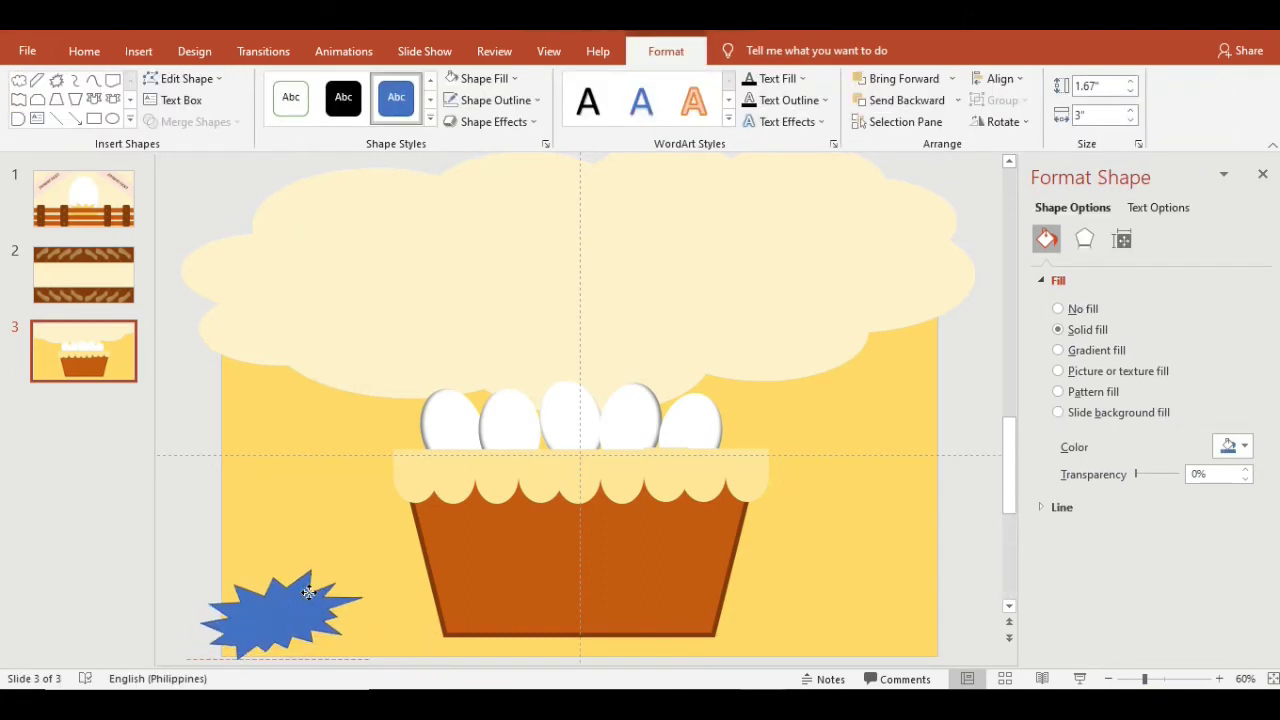
left_click_drag(285, 535, 258, 682)
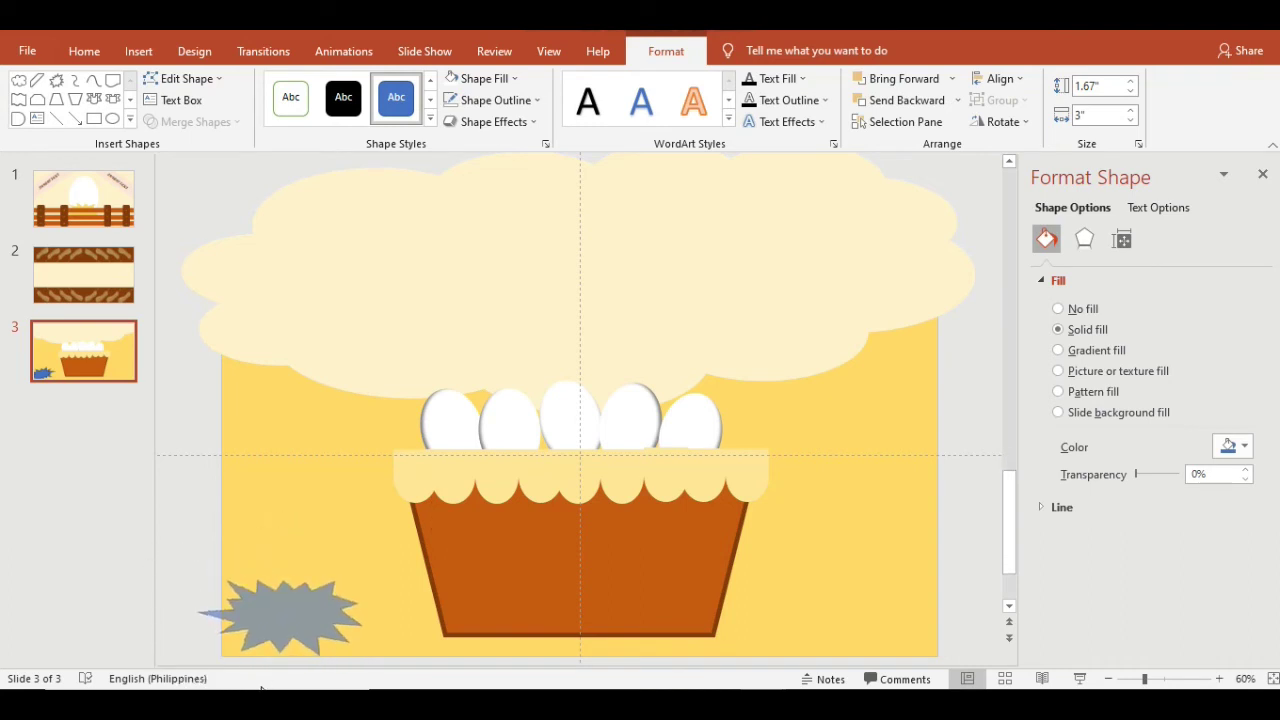
left_click_drag(258, 682, 262, 678)
left_click_drag(286, 634, 272, 678)
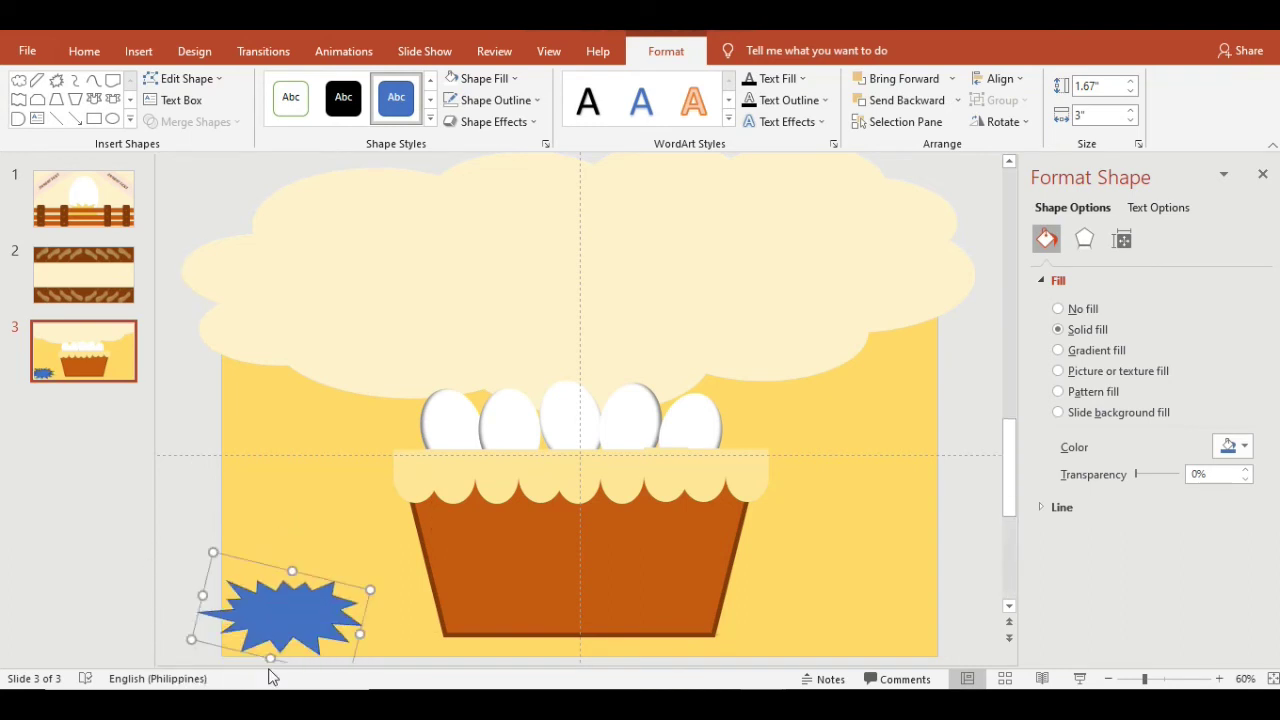
left_click_drag(287, 627, 273, 645)
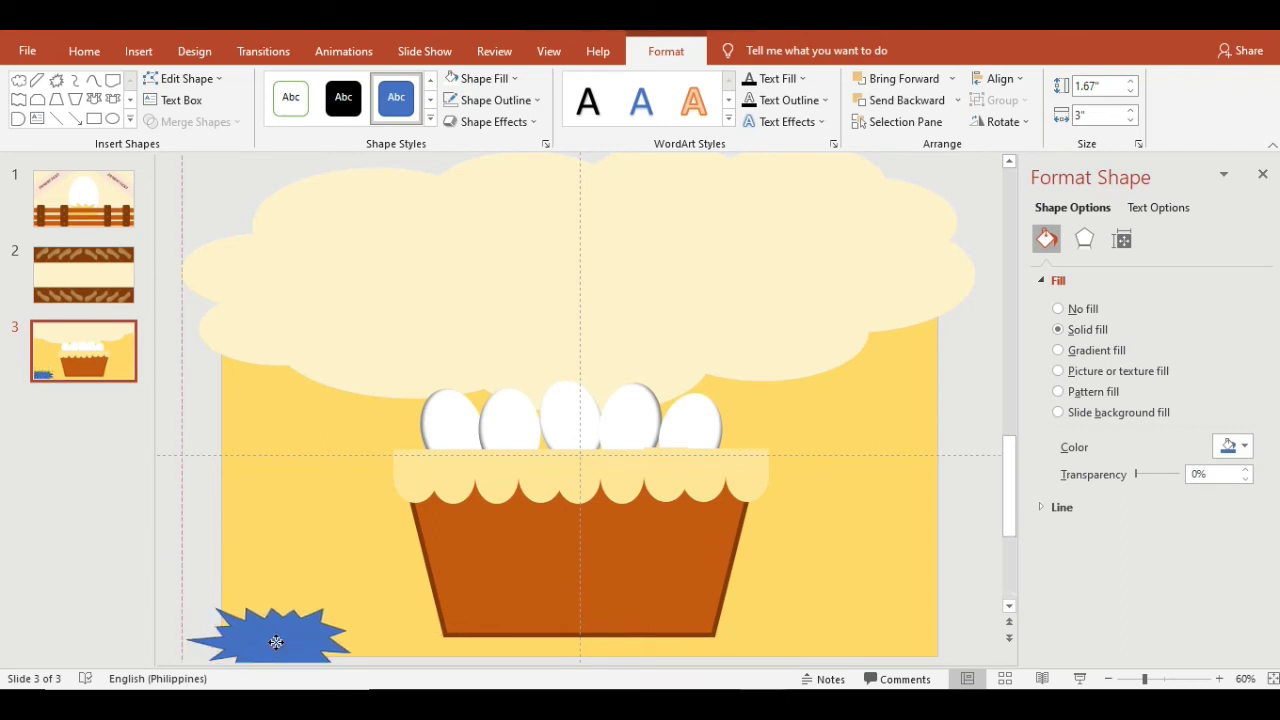
Step: Give the starburst a dark brown fill and no outline
left_click(486, 78)
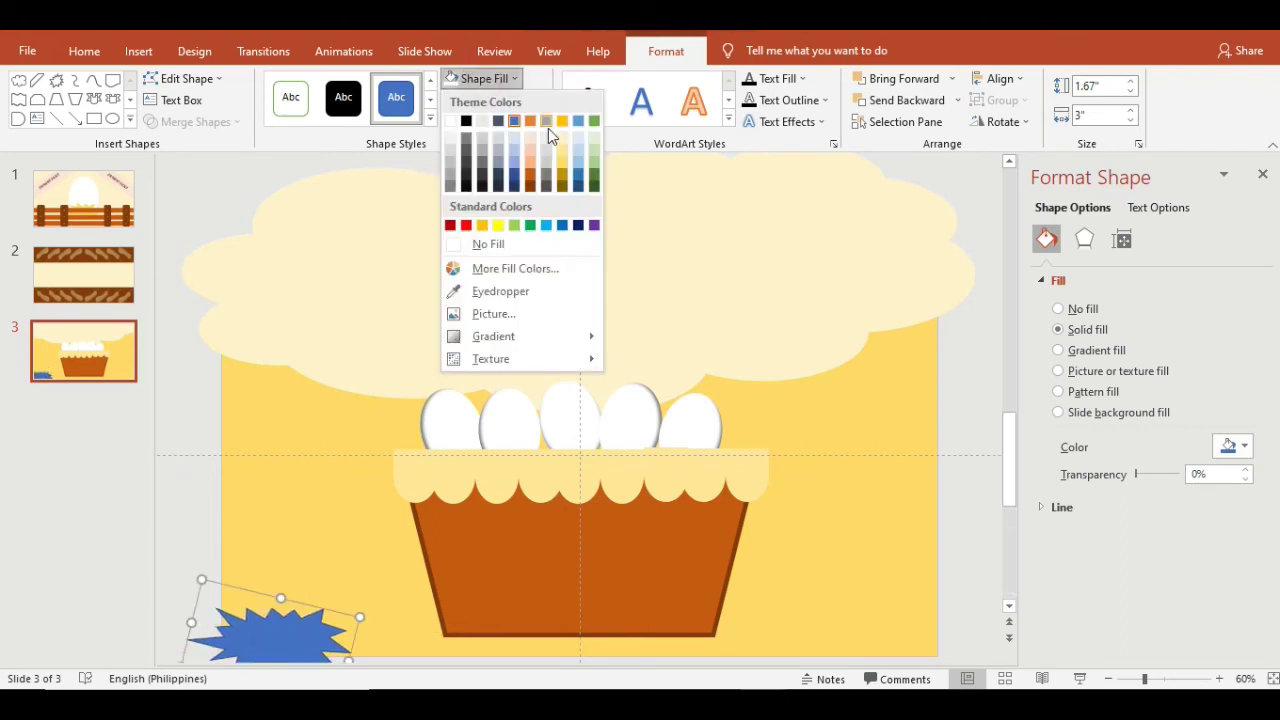
left_click(528, 193)
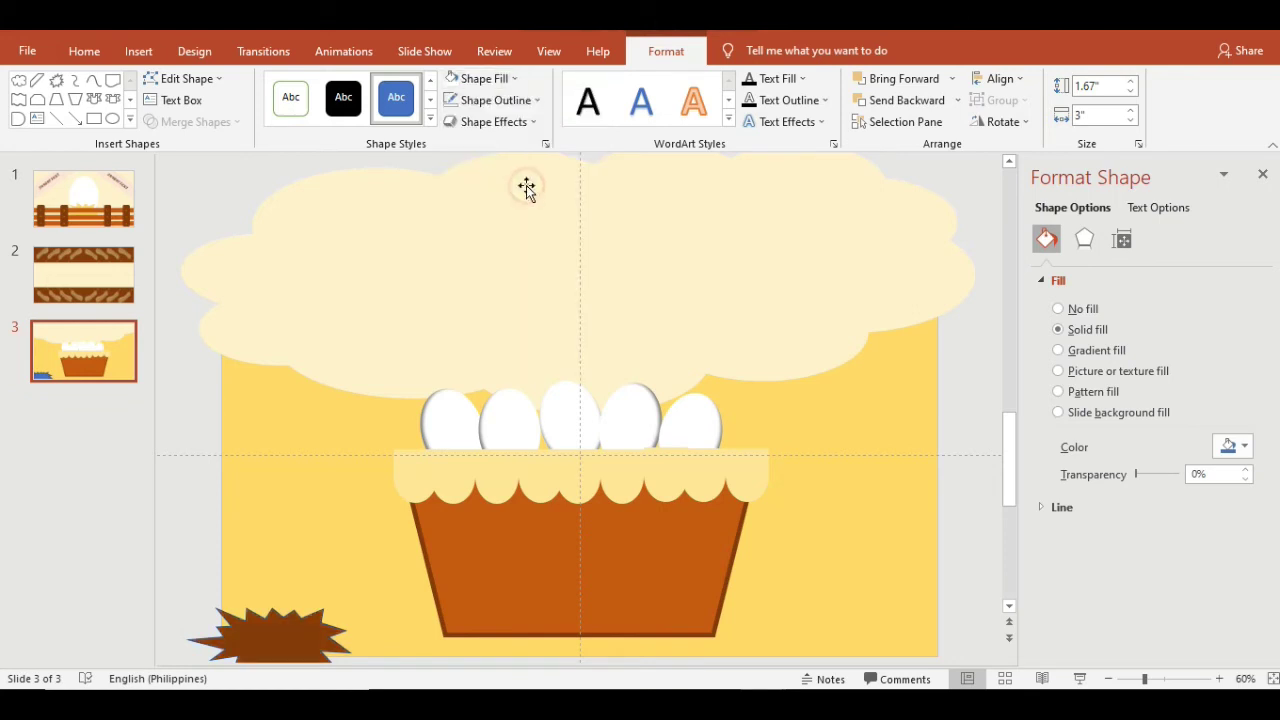
left_click(521, 100)
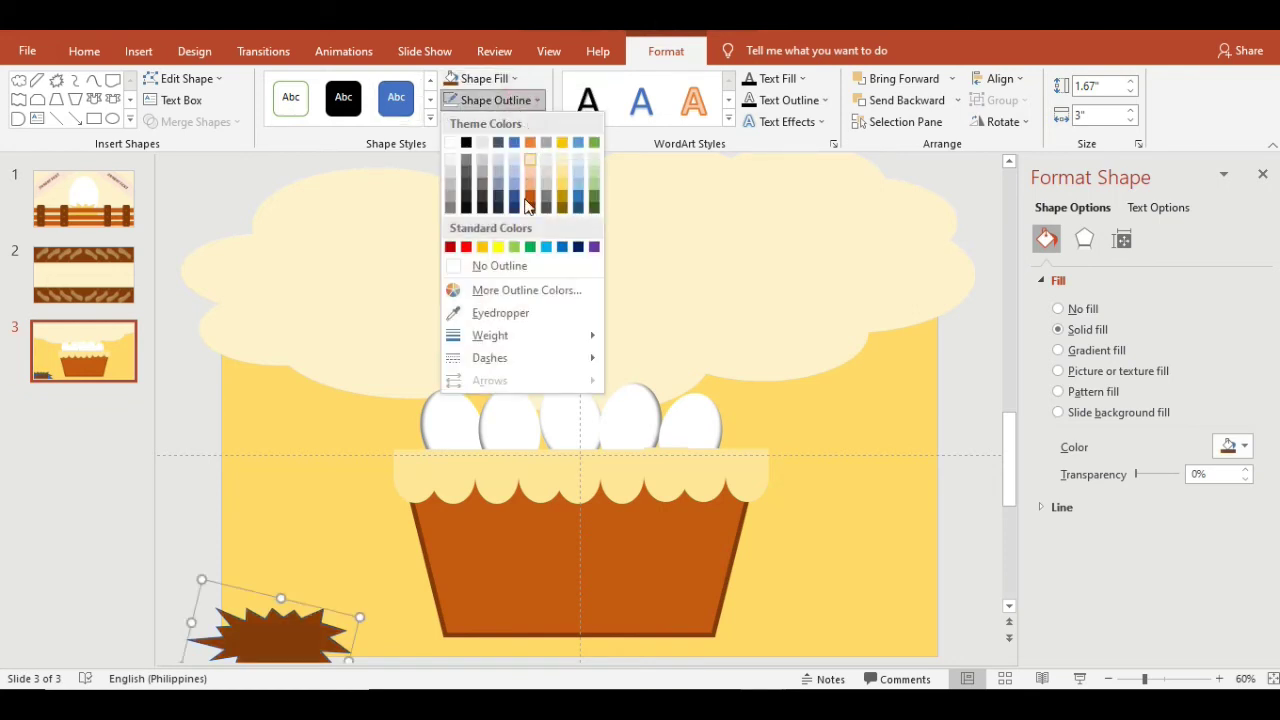
left_click(520, 267)
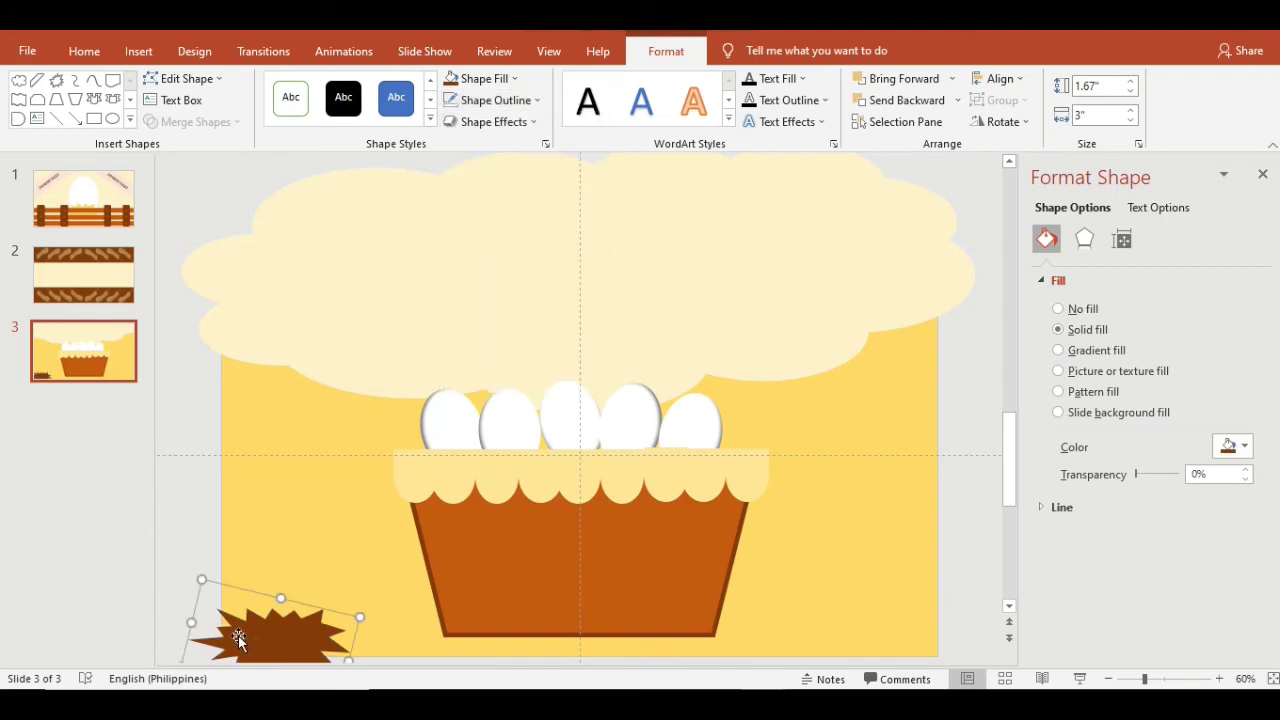
left_click_drag(238, 635, 226, 641)
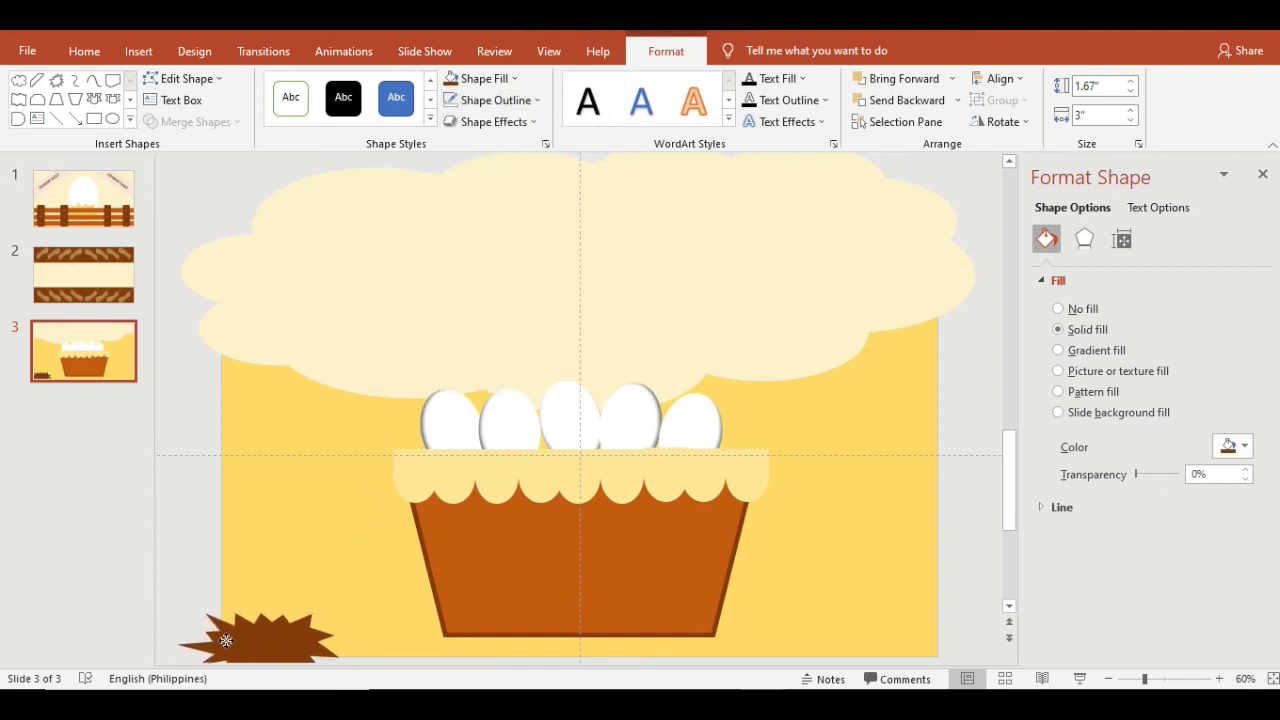
Step: Copy the starburst repeatedly along the bottom edge to the slide's right side
scroll(226, 640, "down", 1)
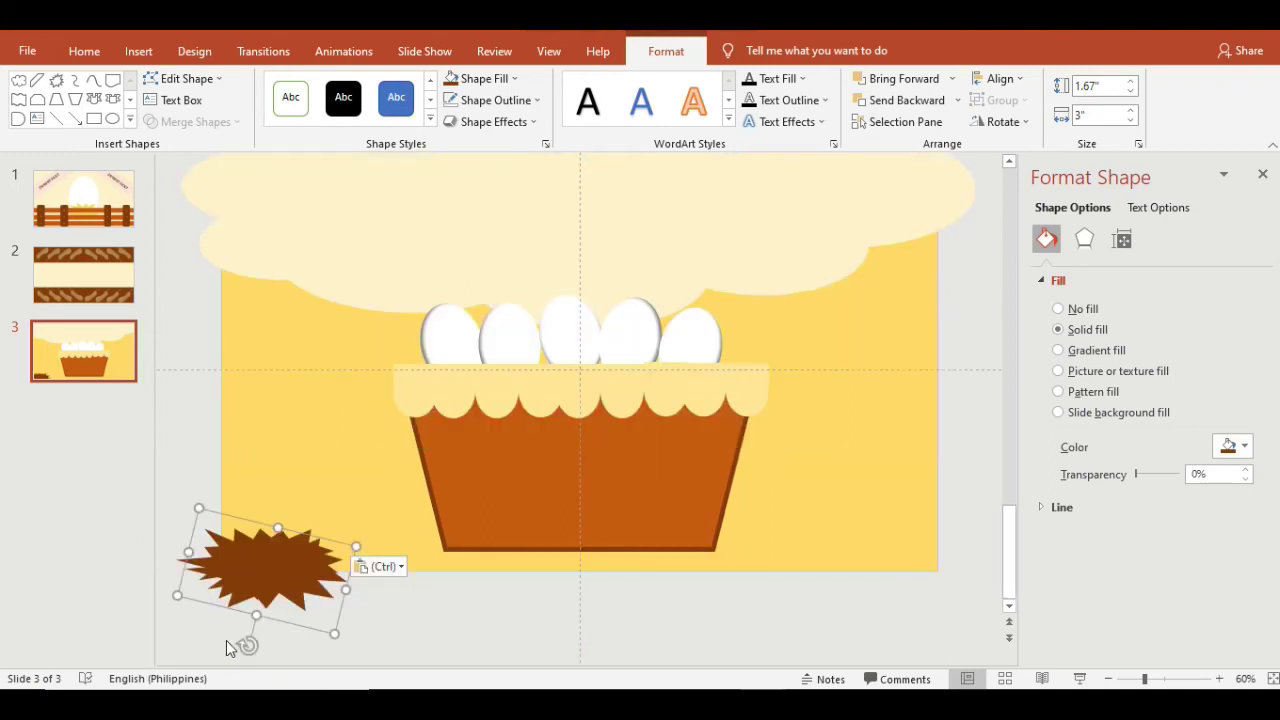
scroll(277, 574, "up", 1)
left_click_drag(277, 574, 365, 626)
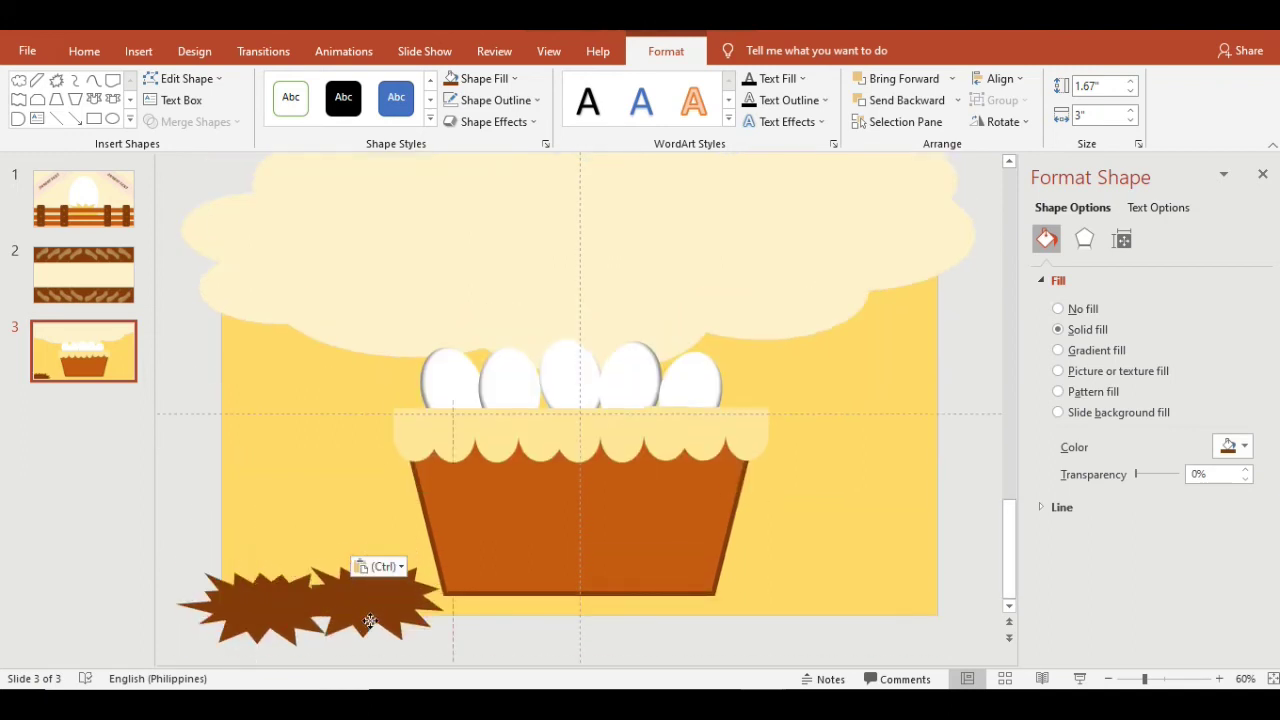
scroll(365, 626, "down", 1)
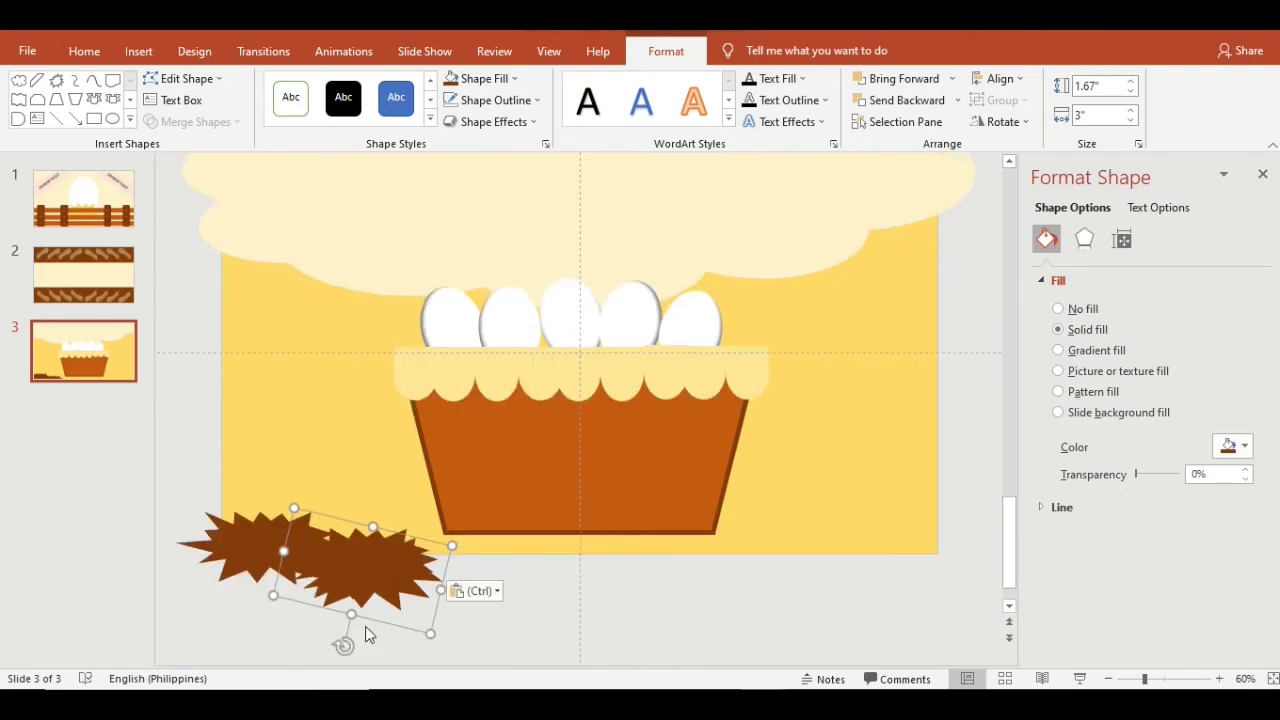
left_click_drag(365, 626, 581, 613)
scroll(462, 625, "up", 1)
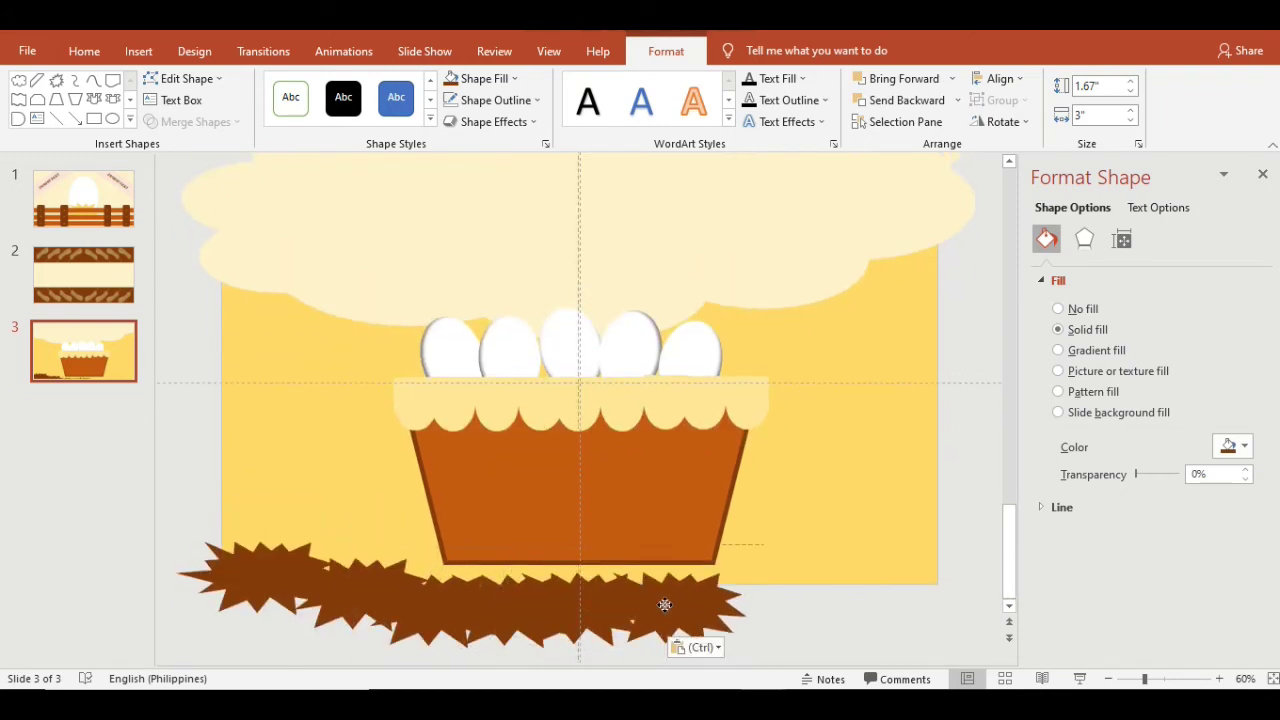
mouse_move(662, 606)
left_mouse_down()
mouse_move(727, 589)
mouse_move(880, 590)
left_mouse_up()
scroll(714, 650, "up", 1)
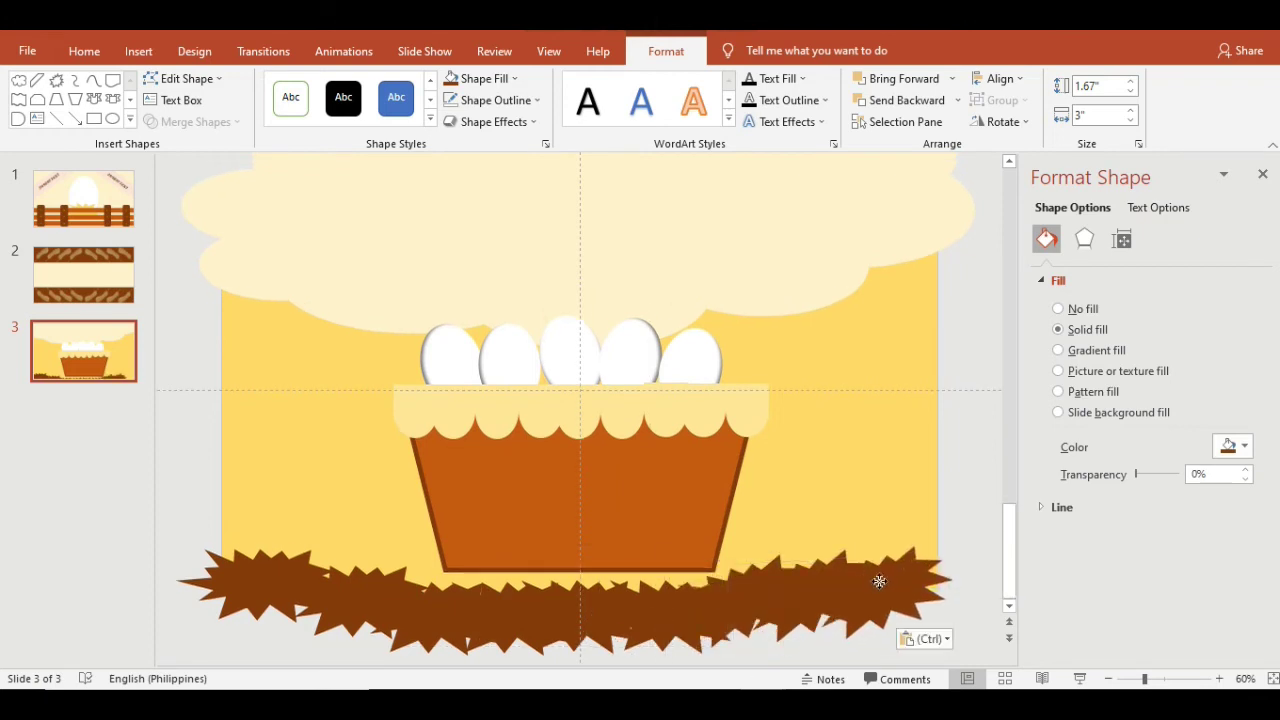
left_click_drag(886, 654, 906, 655)
left_click_drag(922, 588, 948, 602)
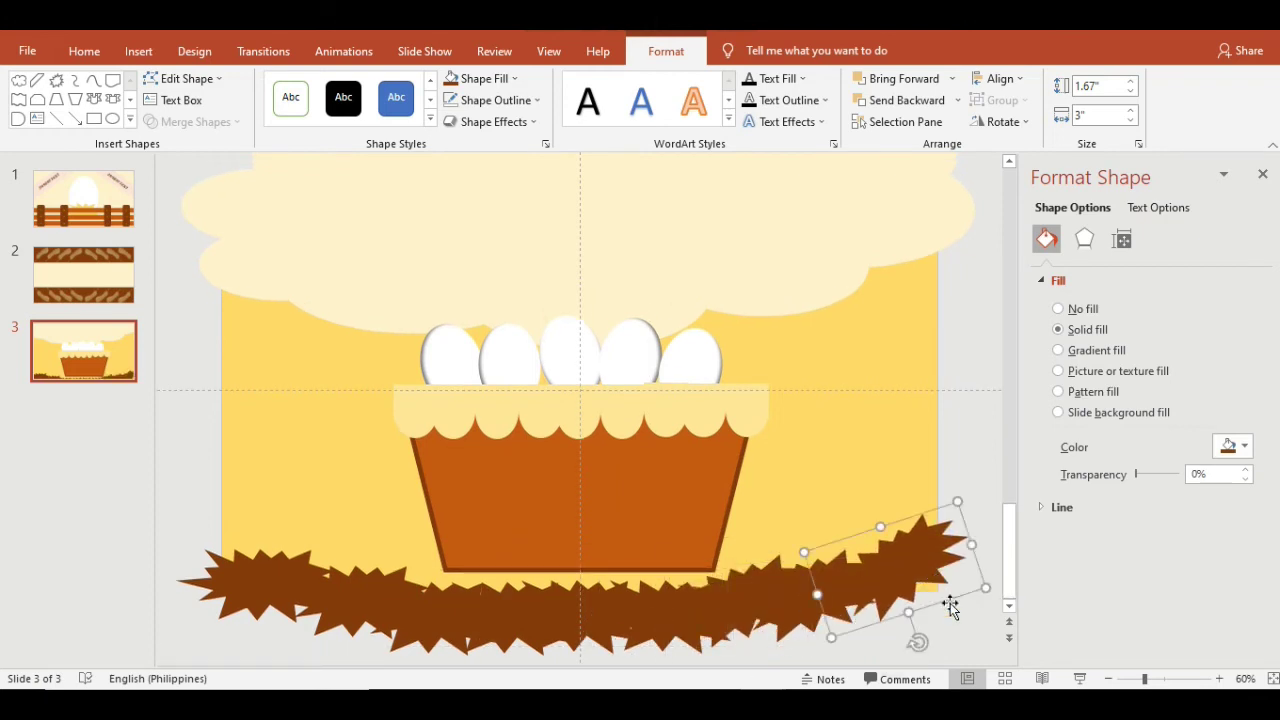
Step: Shift the leftmost starburst slightly left to complete the row
left_click(955, 468)
left_click(366, 543)
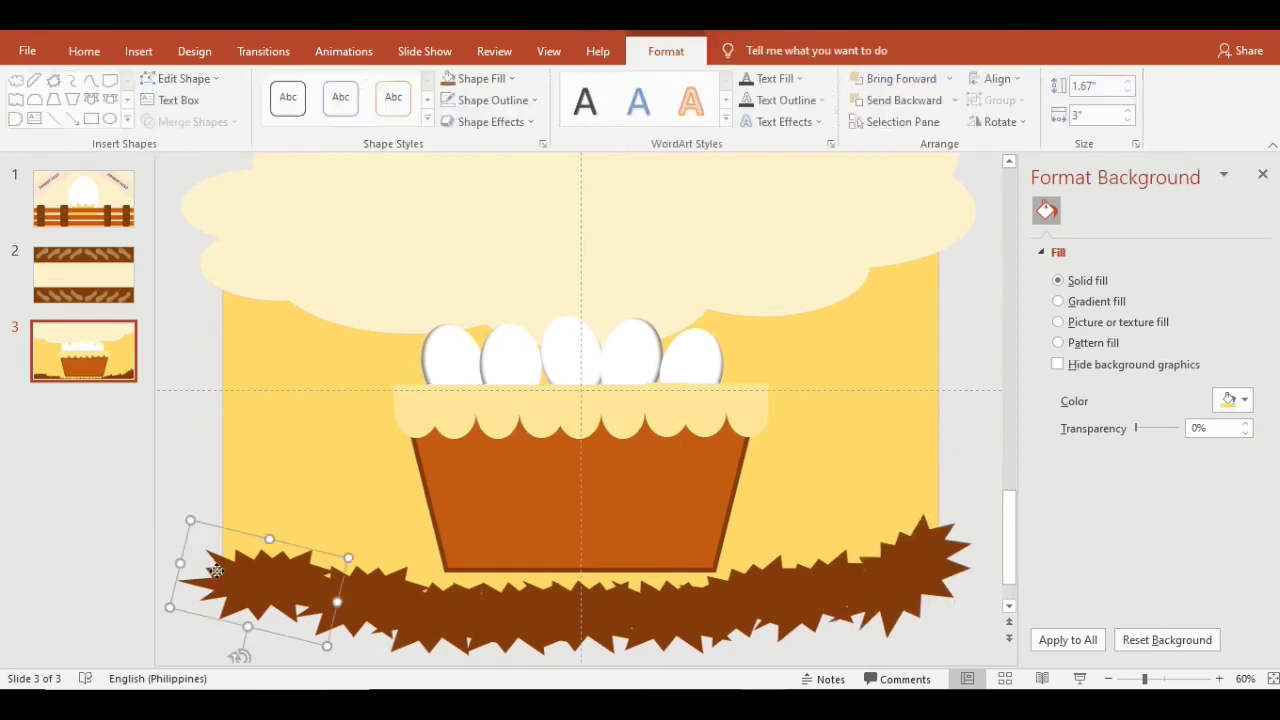
left_click_drag(300, 570, 150, 553)
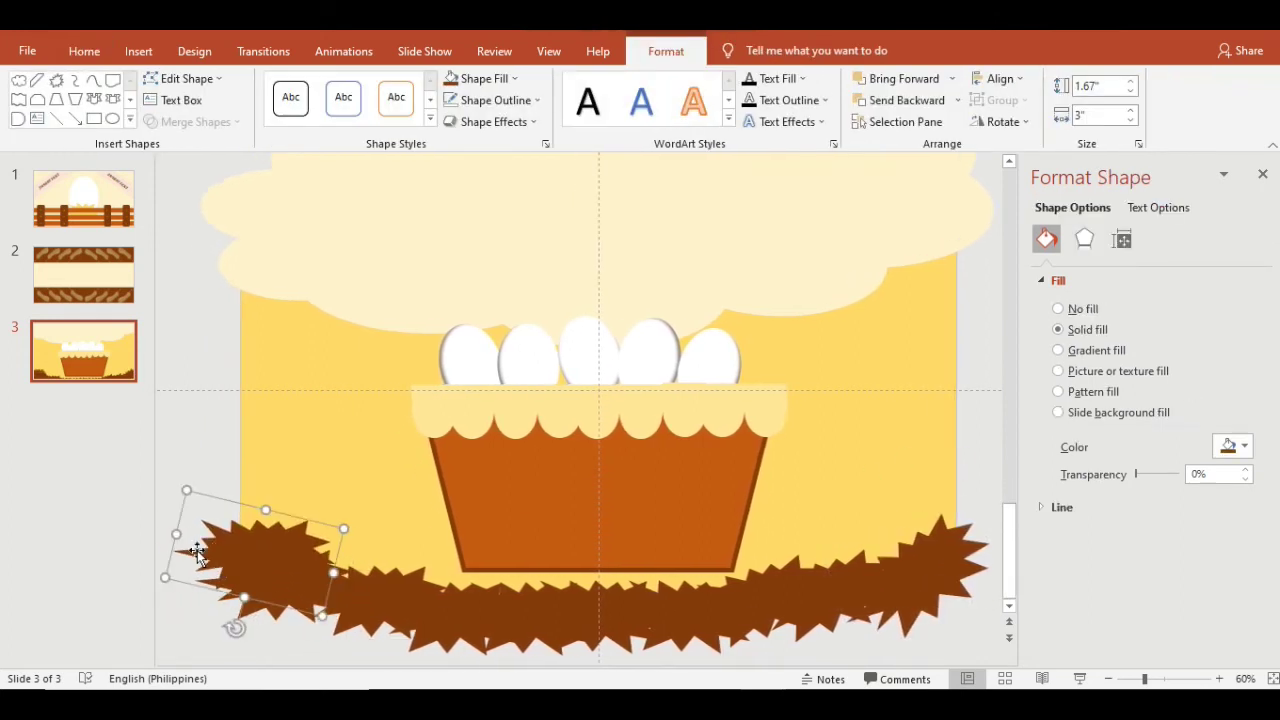
left_click_drag(220, 577, 190, 568)
left_click(968, 450)
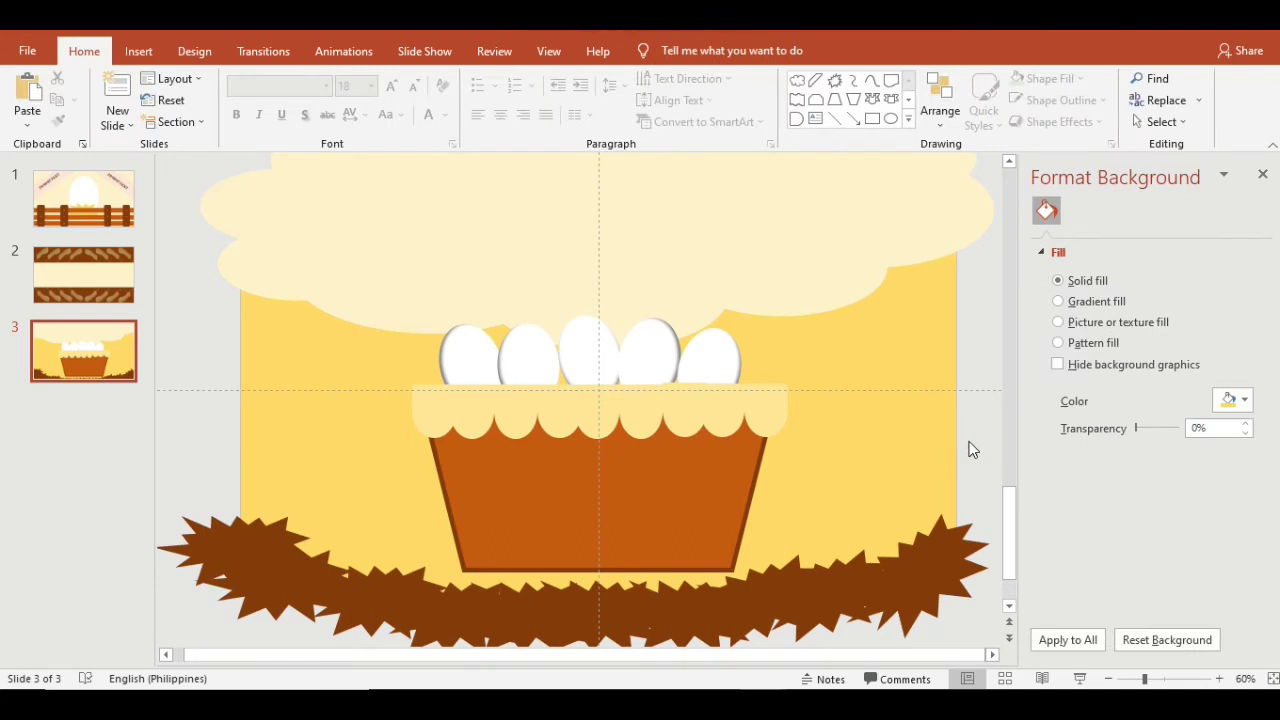
Step: Add slide 4 and give it a solid Orange, Accent 2, Darker background
key("ctrl+m")
left_click(1246, 399)
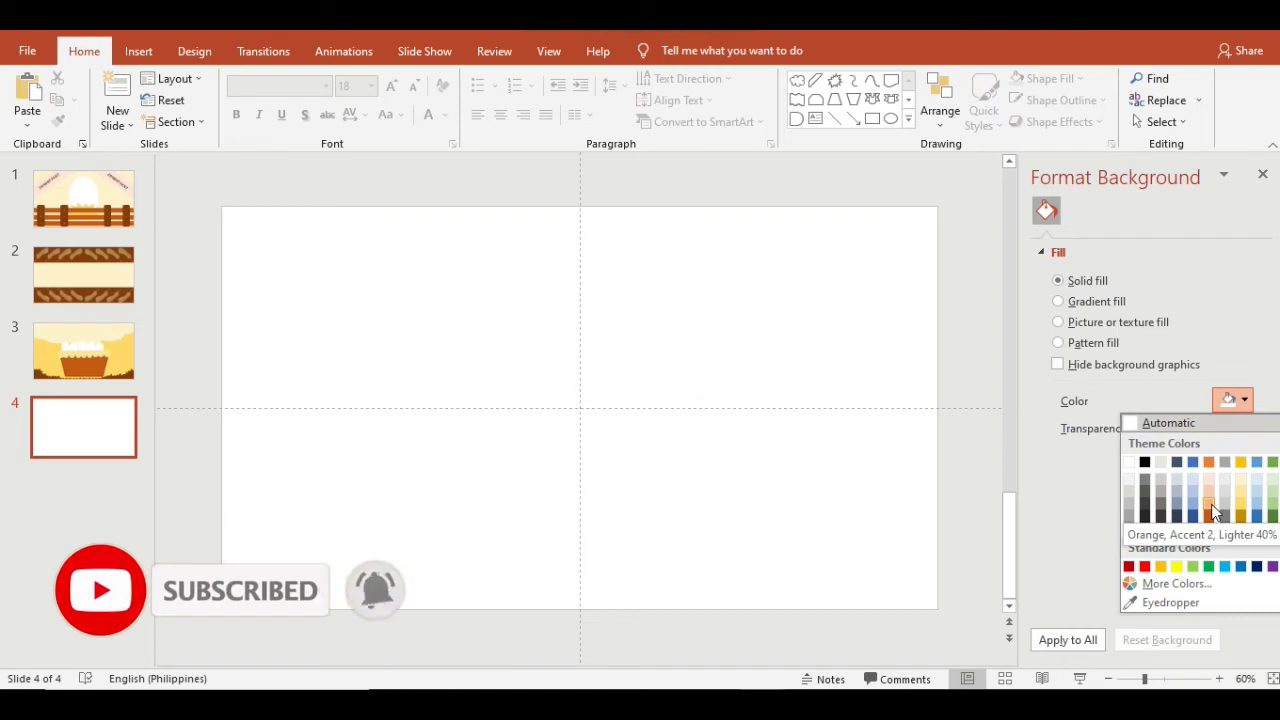
left_click(1209, 510)
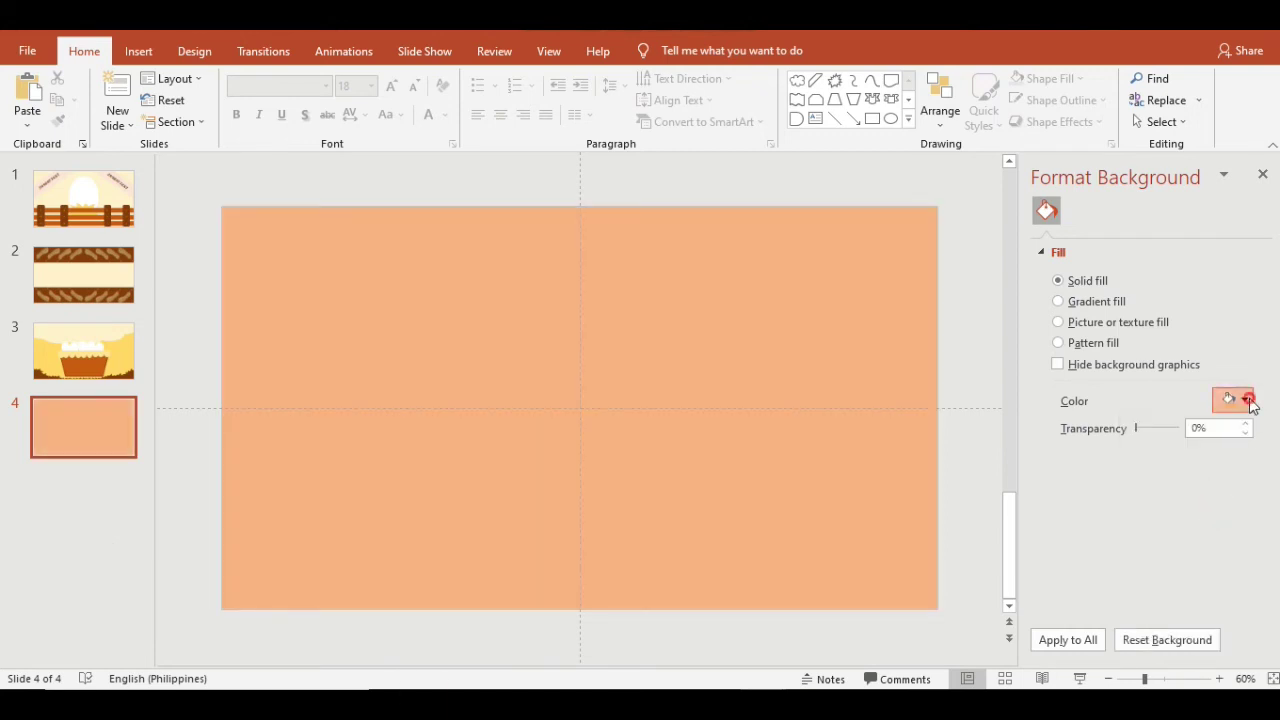
left_click(1251, 401)
left_click(1210, 518)
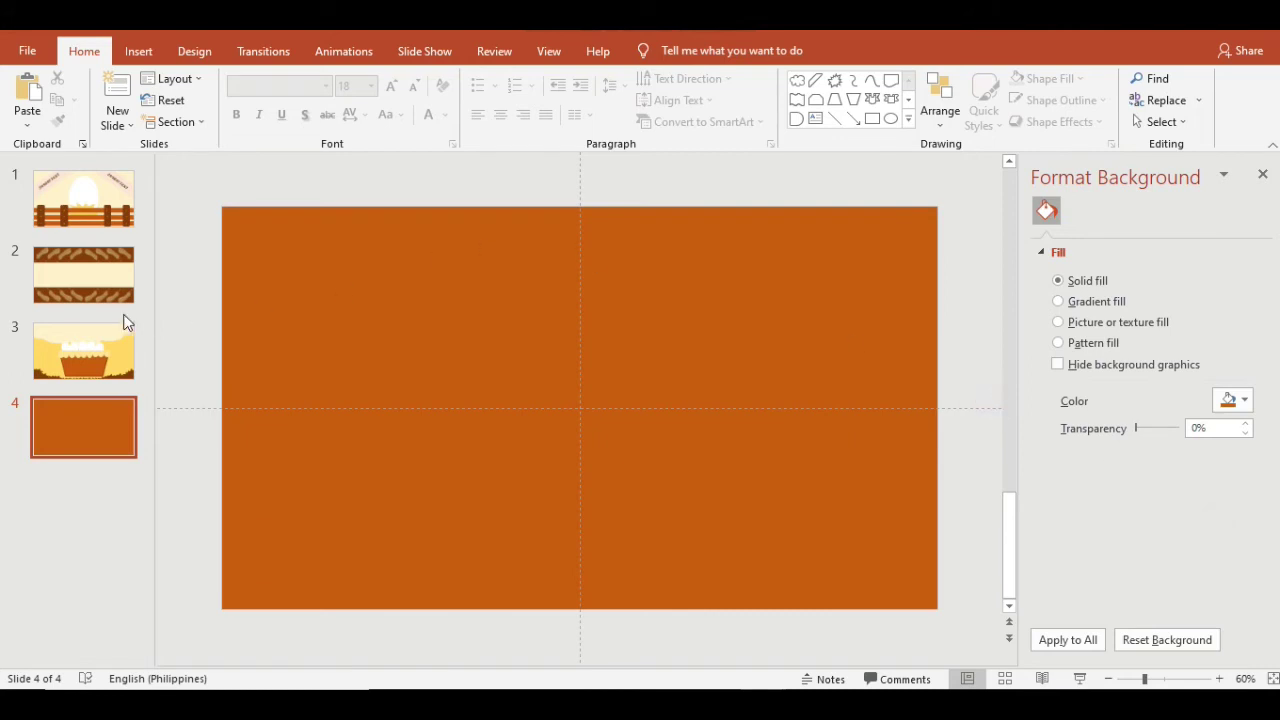
Step: Paste the white egg onto slide 4, rotate it upright, enlarge it and centre it
key("ctrl+v")
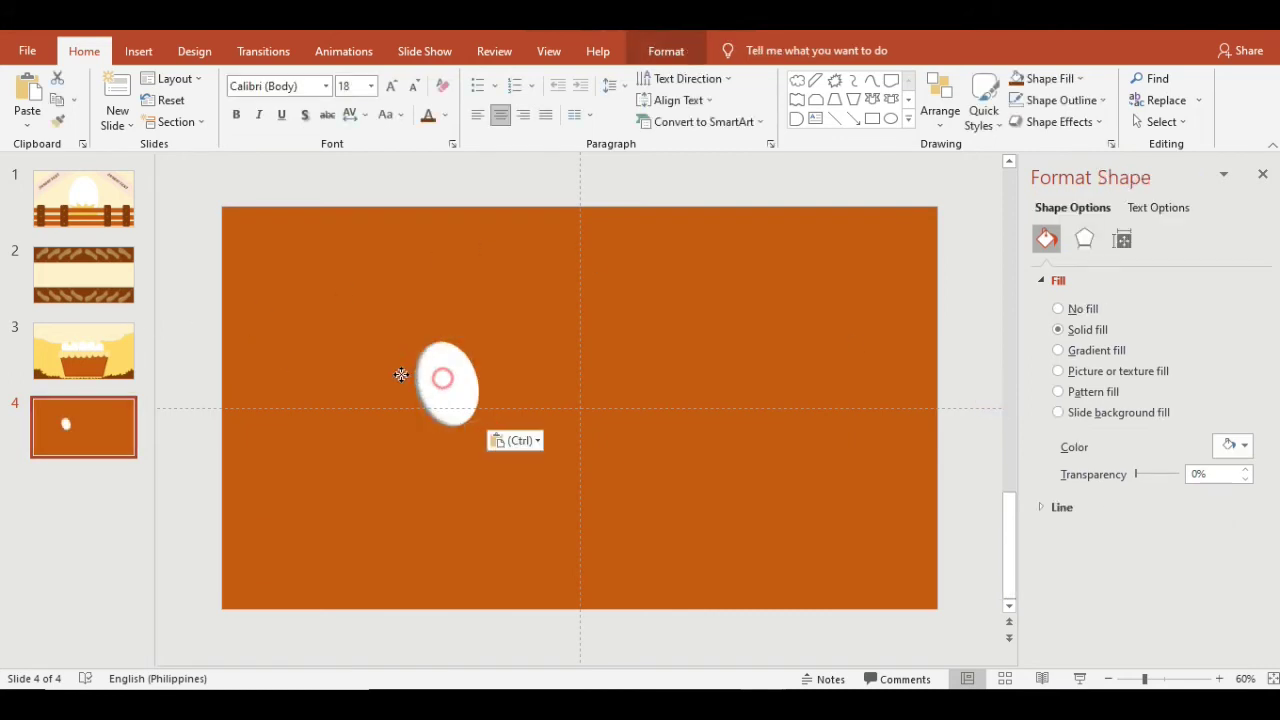
left_click_drag(442, 378, 316, 357)
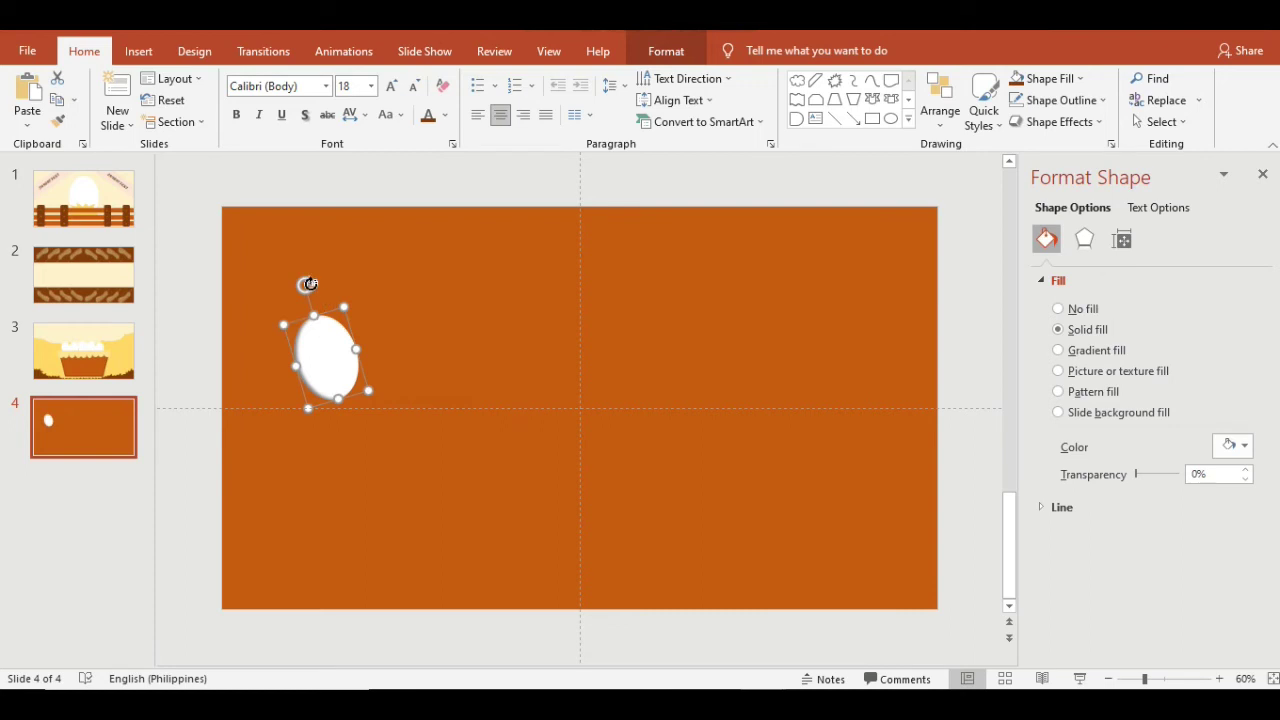
left_click_drag(310, 284, 325, 289)
left_click_drag(326, 342, 258, 547)
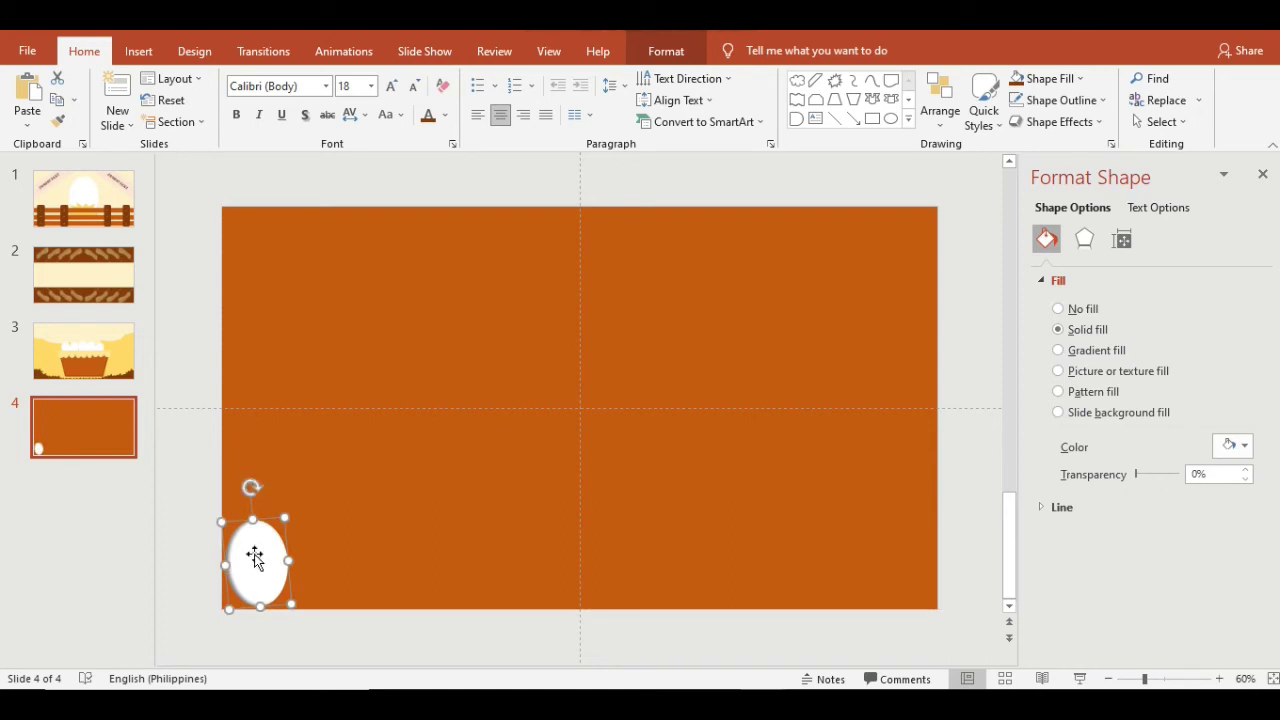
mouse_move(260, 568)
left_mouse_down()
mouse_move(572, 385)
mouse_move(725, 569)
mouse_move(716, 584)
left_mouse_up()
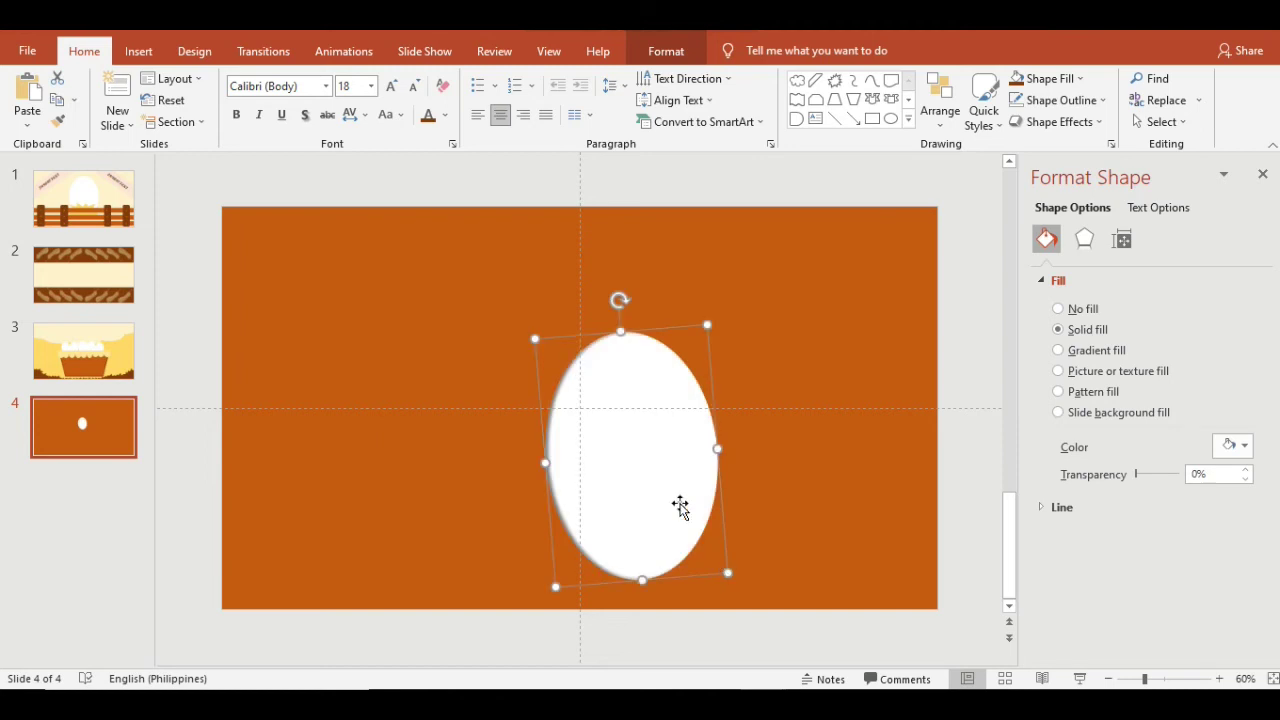
left_click_drag(666, 480, 614, 451)
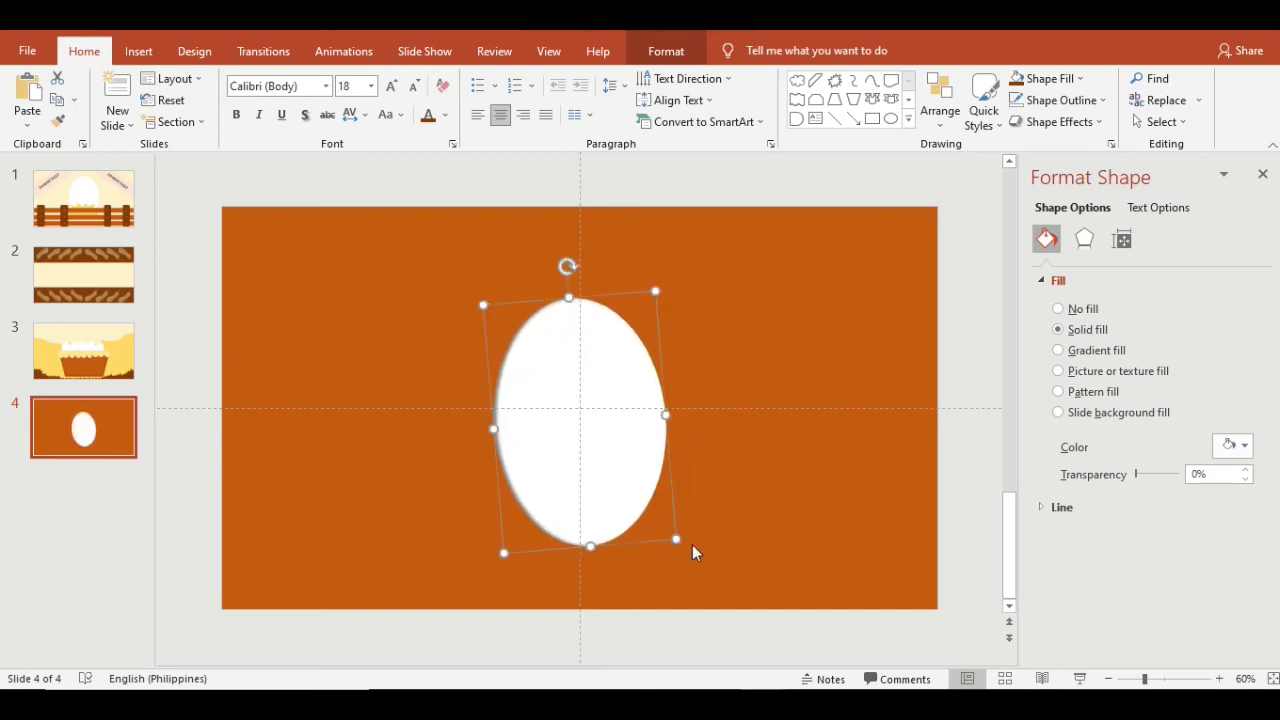
left_click_drag(676, 539, 705, 551)
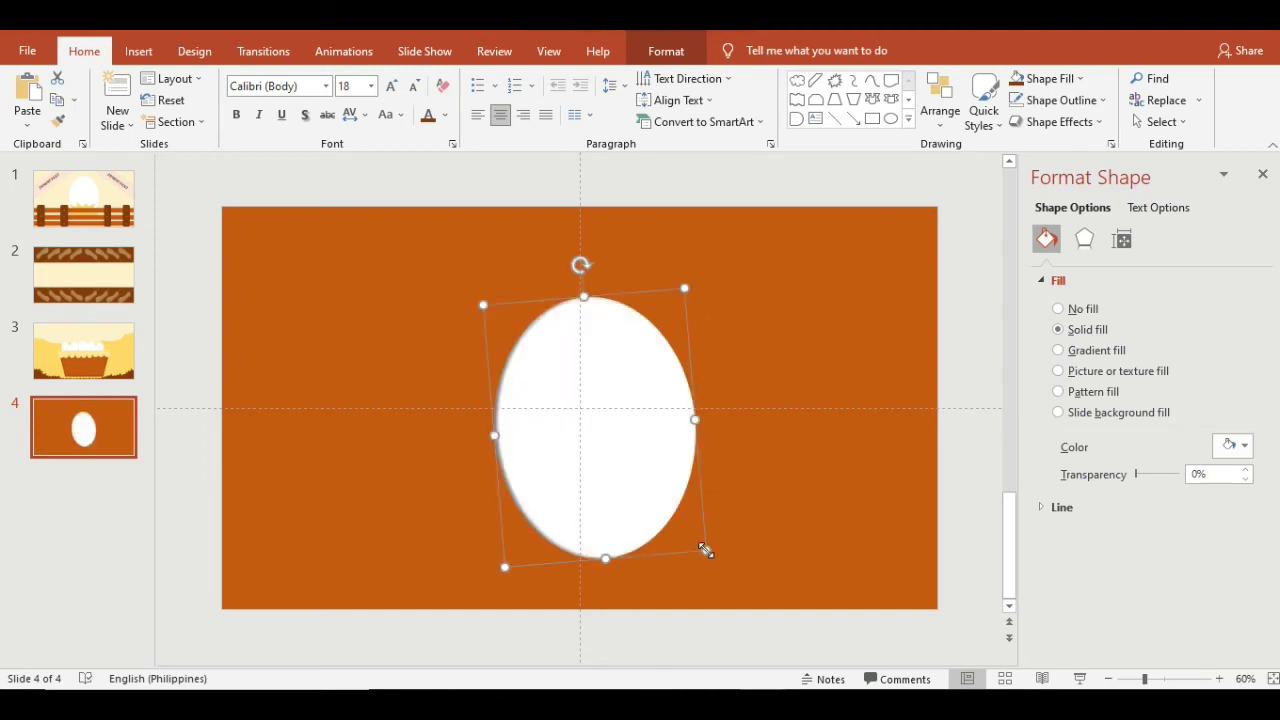
left_click_drag(650, 505, 637, 509)
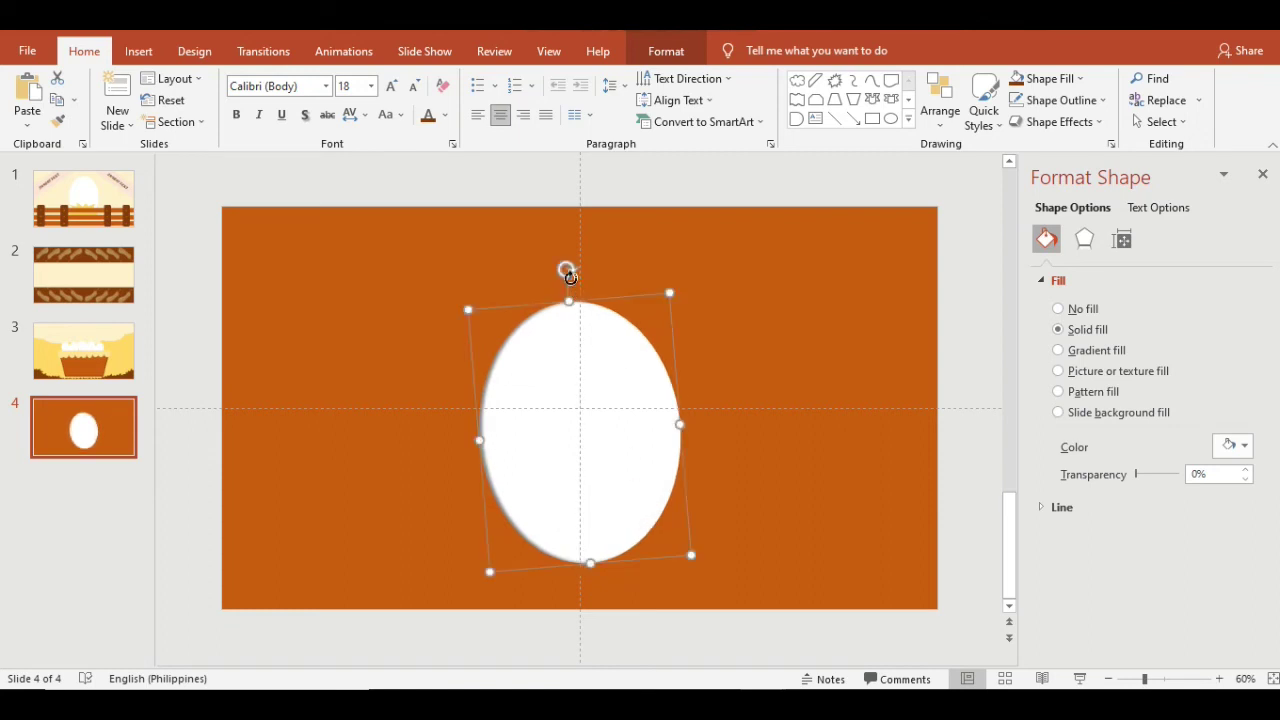
left_click_drag(568, 268, 580, 267)
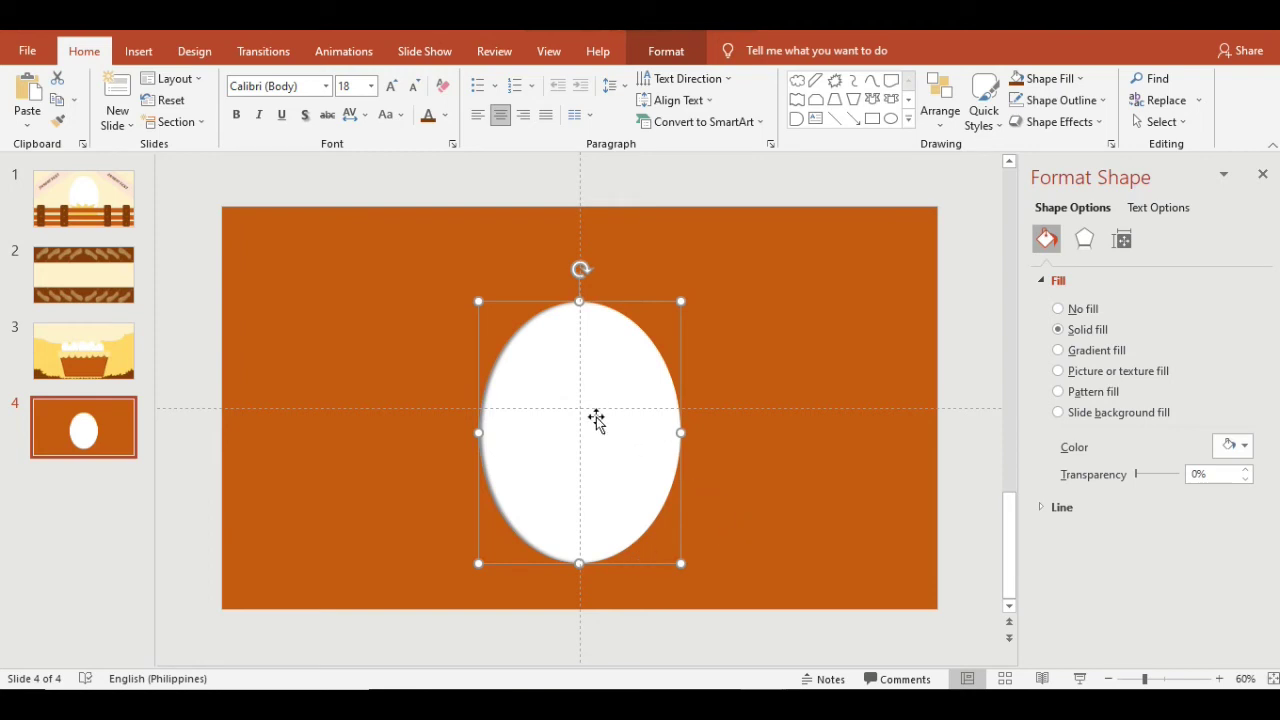
left_click(148, 50)
Step: Intersect a jagged explosion with the egg's top to make a blue shell cap, moved upper left
left_click(289, 116)
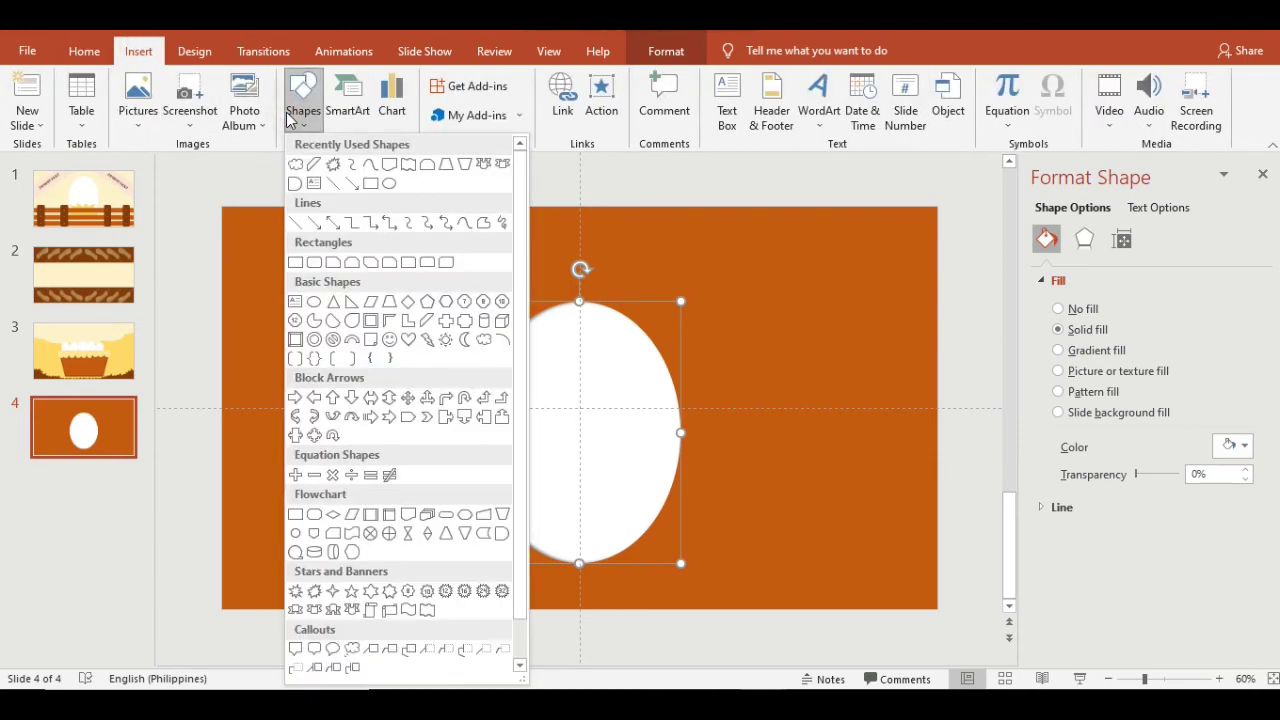
left_click(330, 164)
left_click_drag(439, 286, 750, 408)
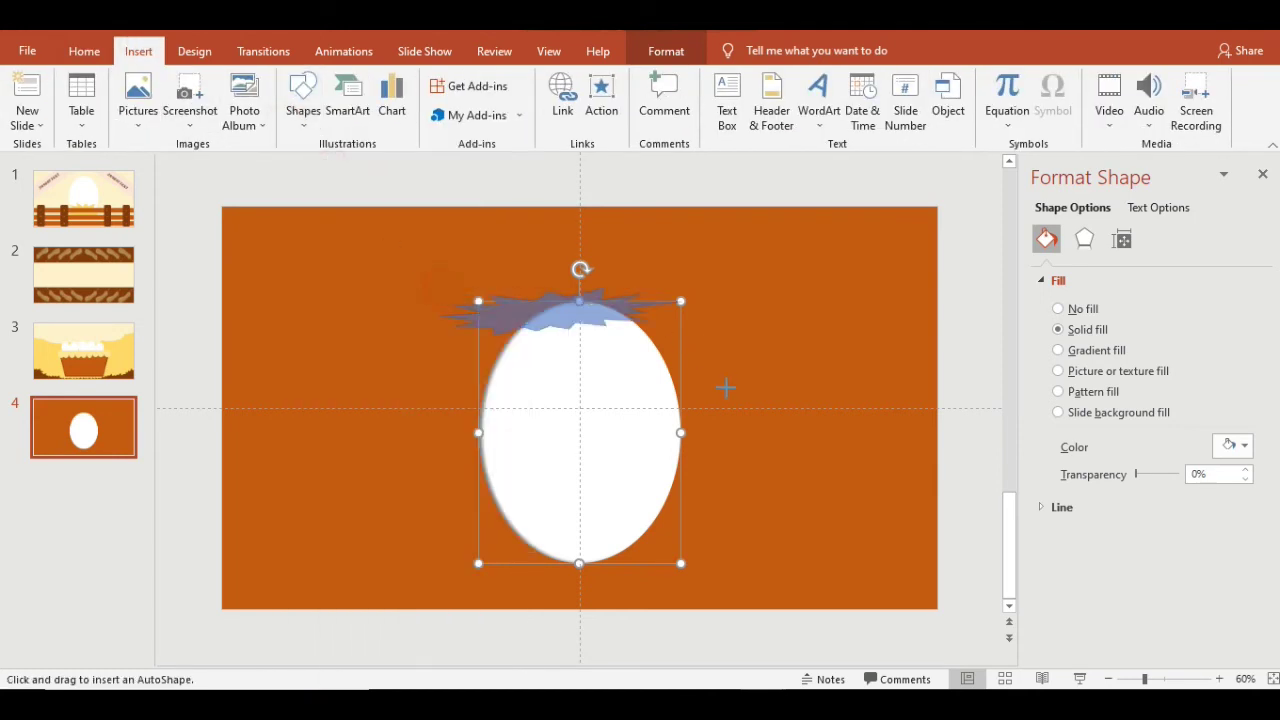
left_click_drag(594, 340, 589, 316)
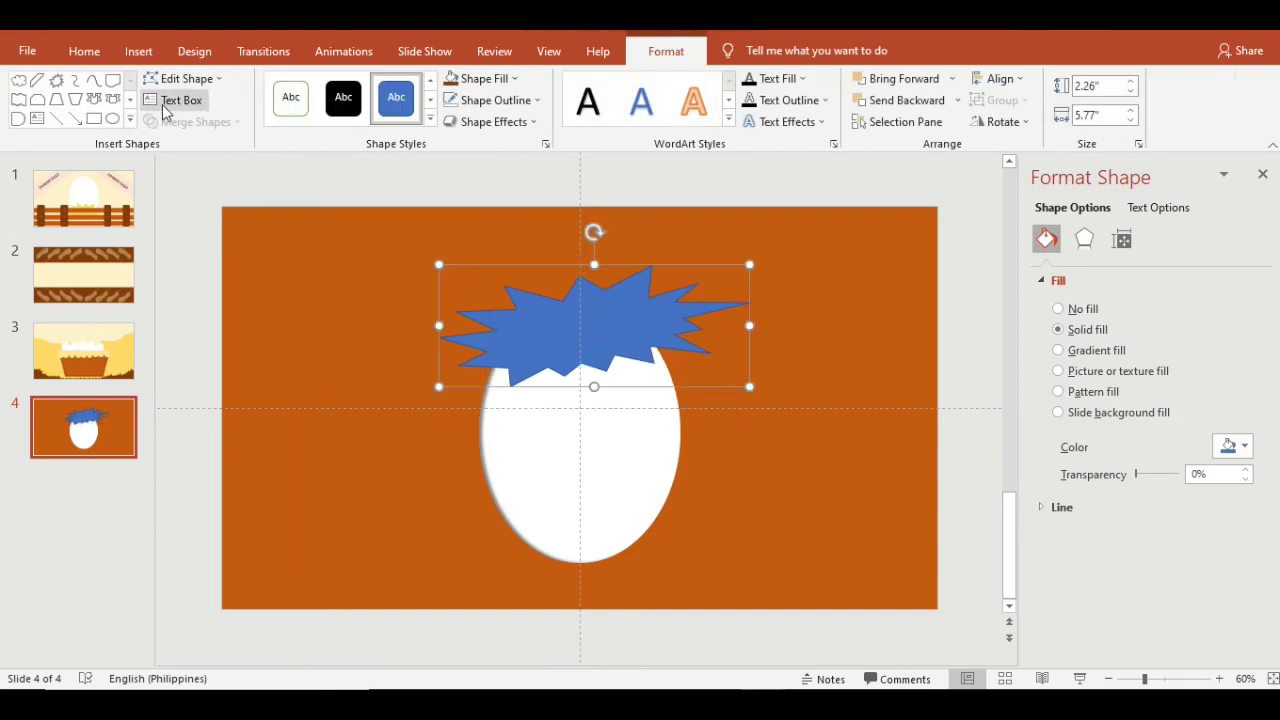
left_click(574, 440, "shift")
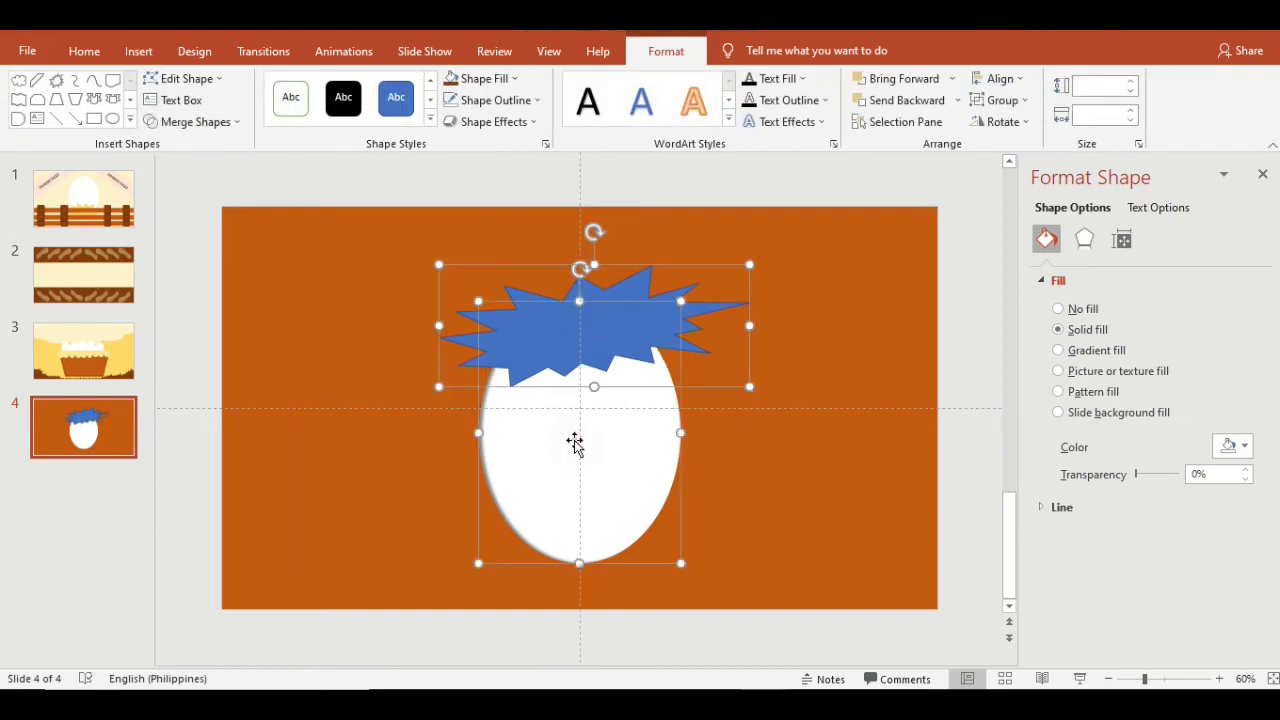
left_click(210, 126)
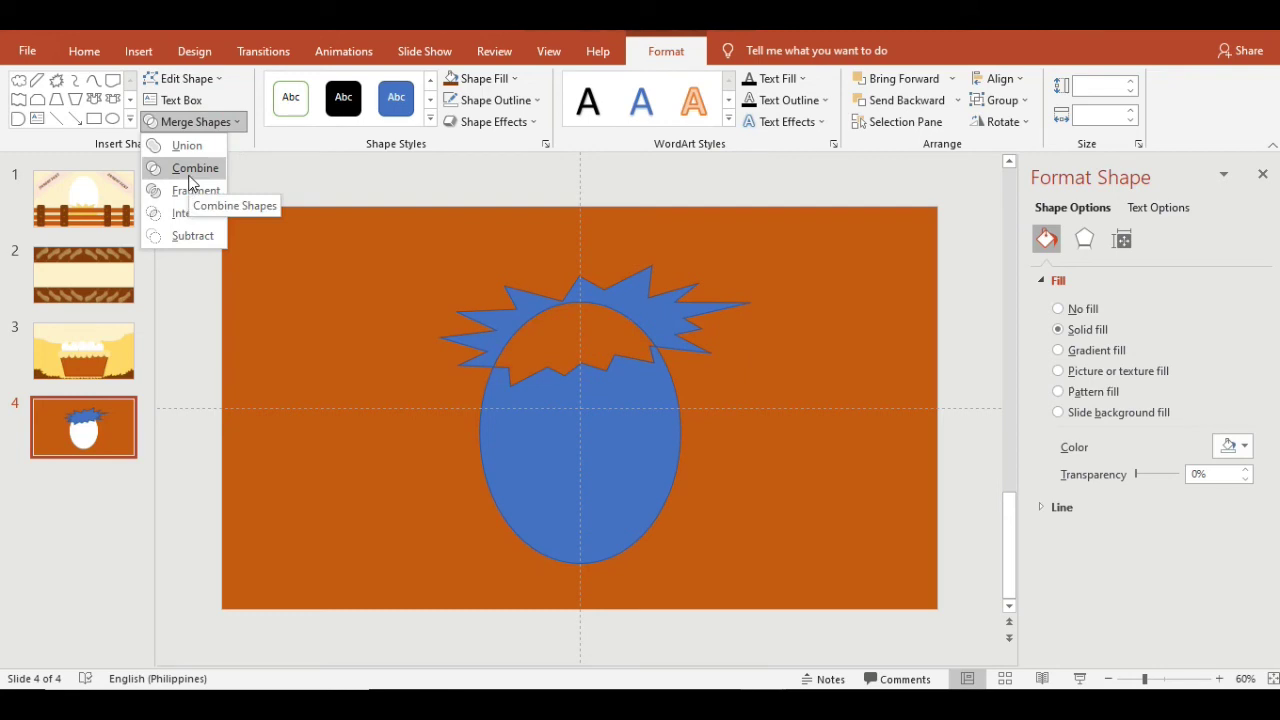
left_click(169, 216)
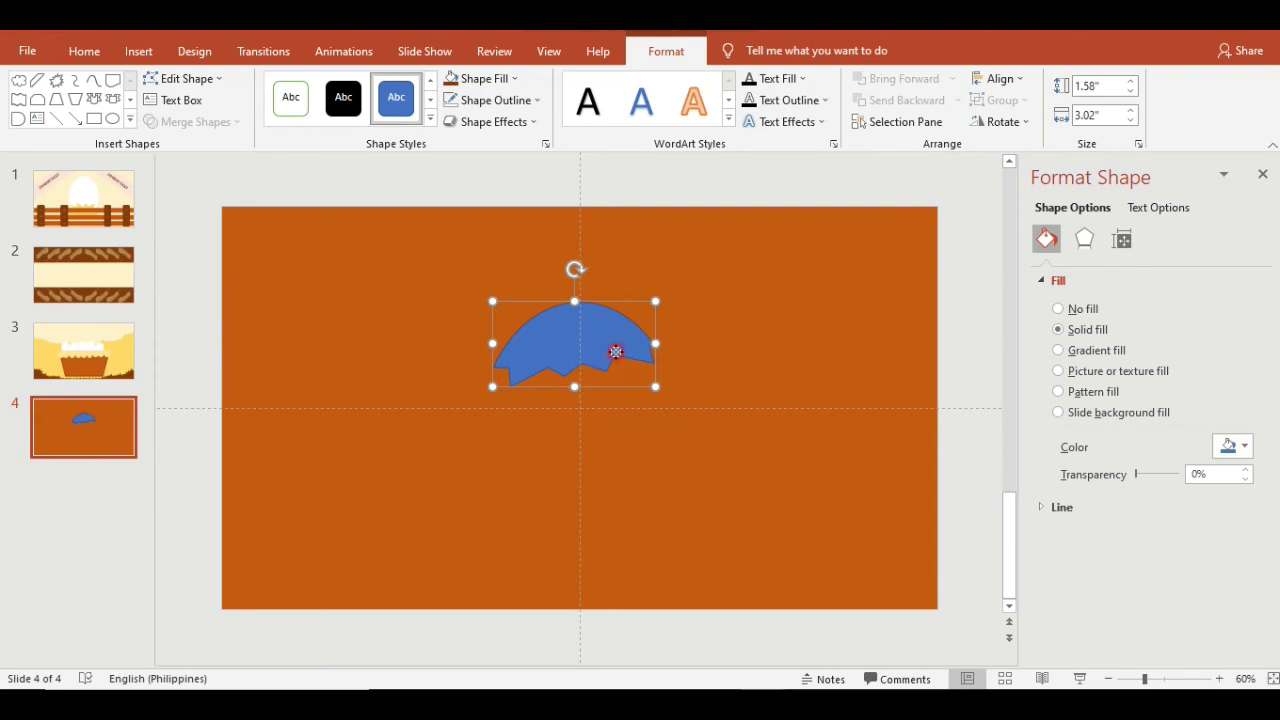
left_click_drag(615, 351, 459, 330)
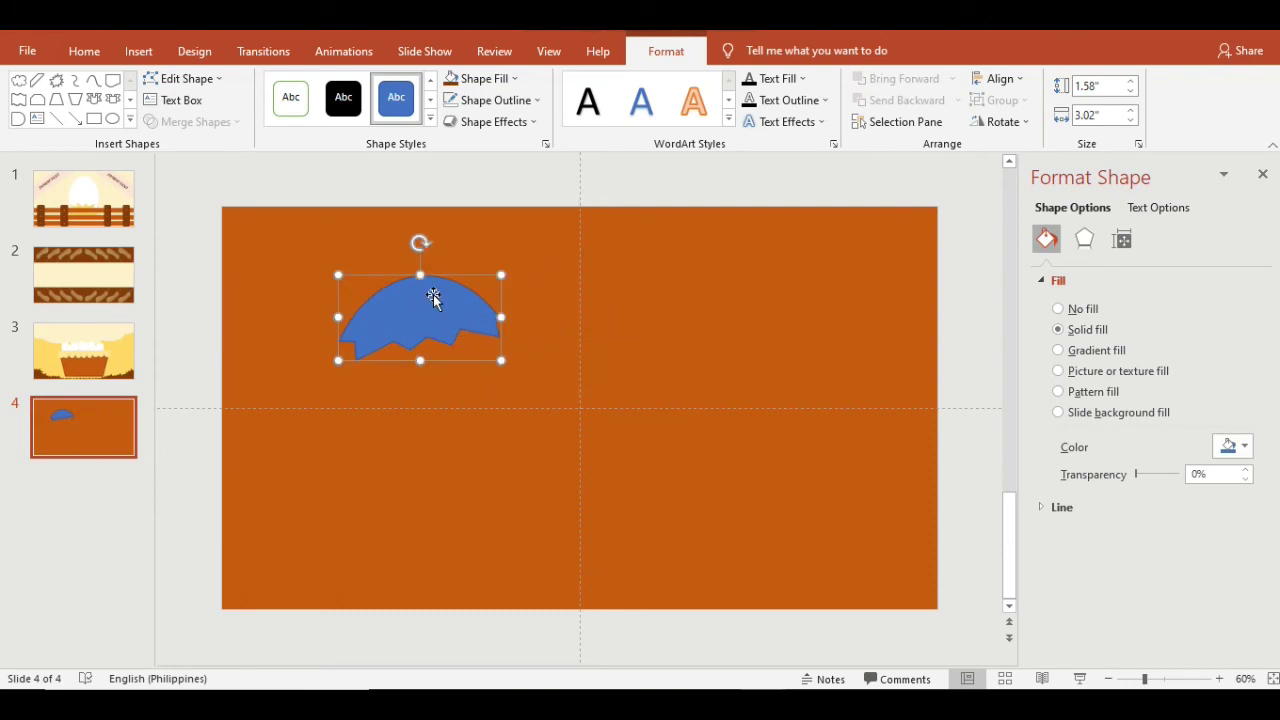
Step: Paste another egg oval, resize and tilt it, and draw a jagged star over it
key("ctrl+v")
left_click_drag(586, 486, 640, 537)
left_click_drag(526, 300, 486, 294)
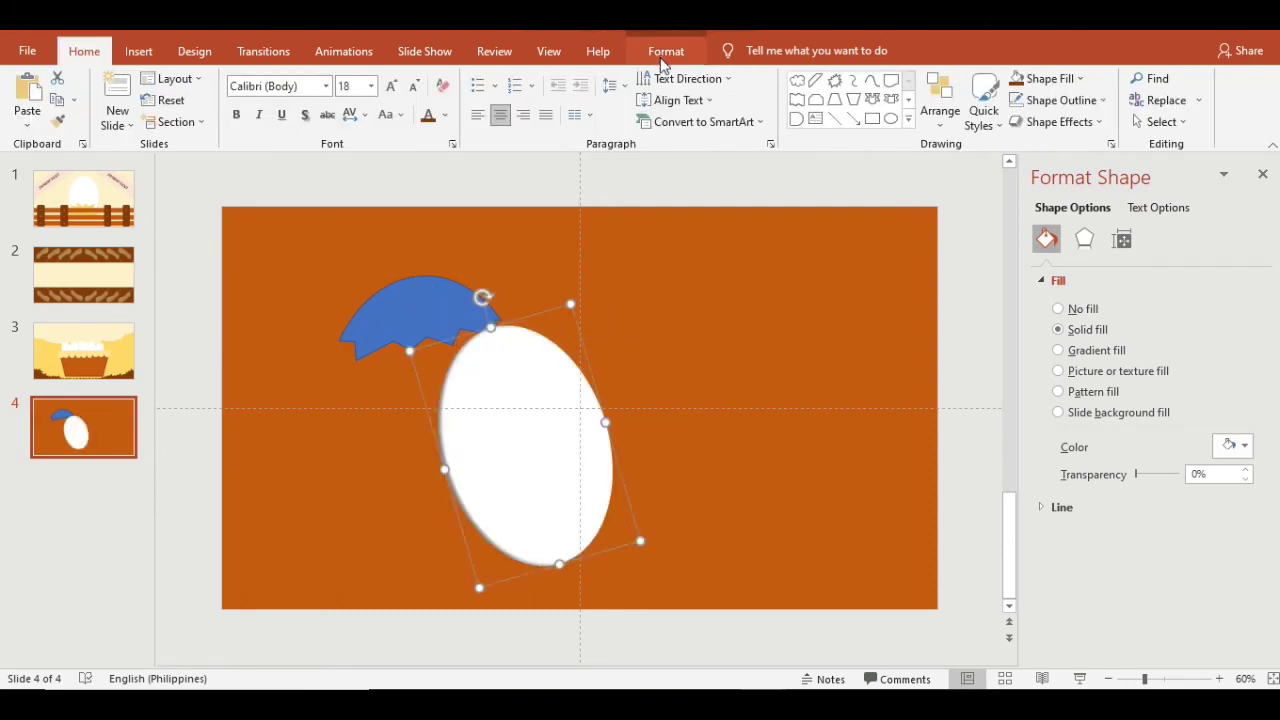
left_click(834, 82)
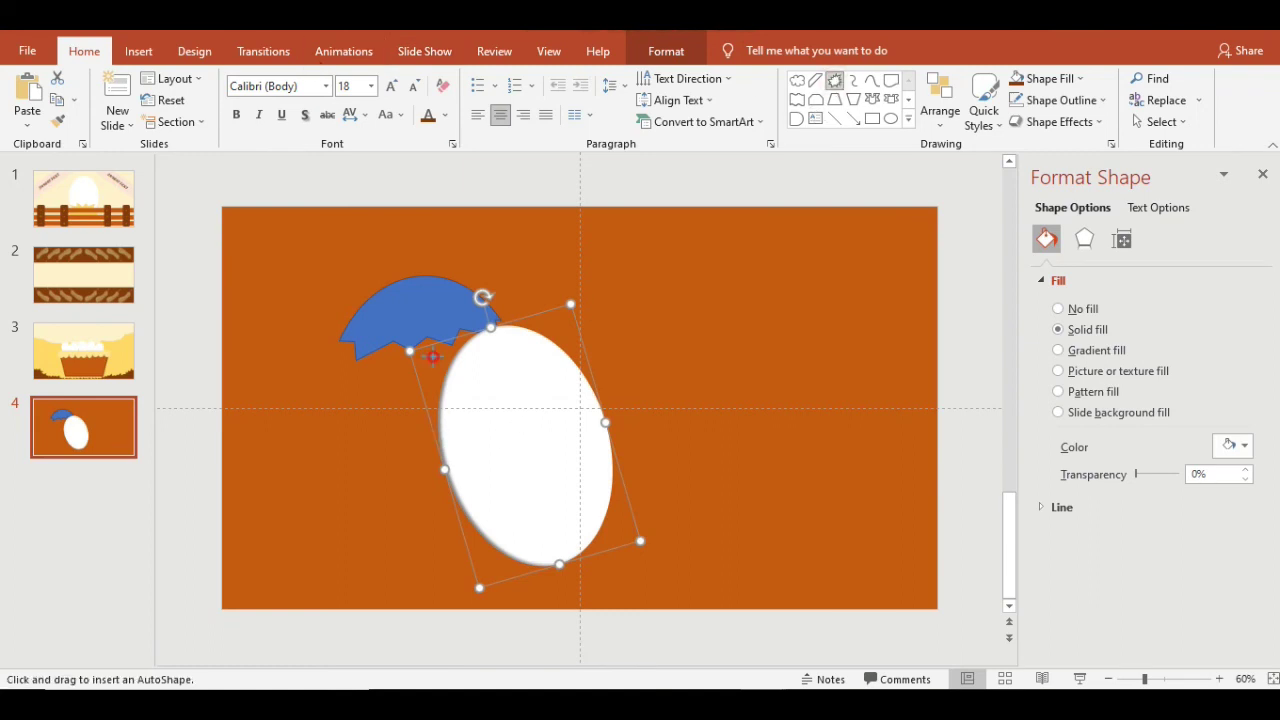
left_click_drag(408, 355, 640, 455)
left_click_drag(523, 355, 523, 257)
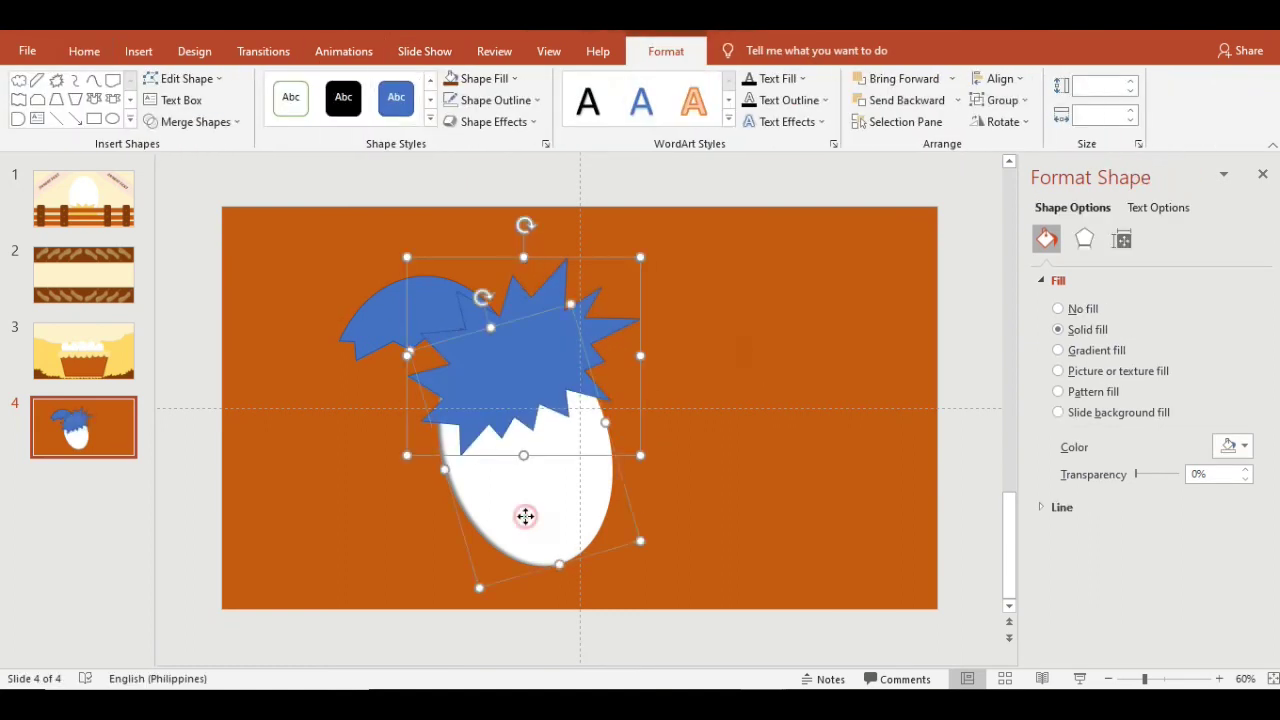
Step: Intersect the star with the egg's lower part, rotate the cup 90° and move it to the right edge
left_click(196, 121)
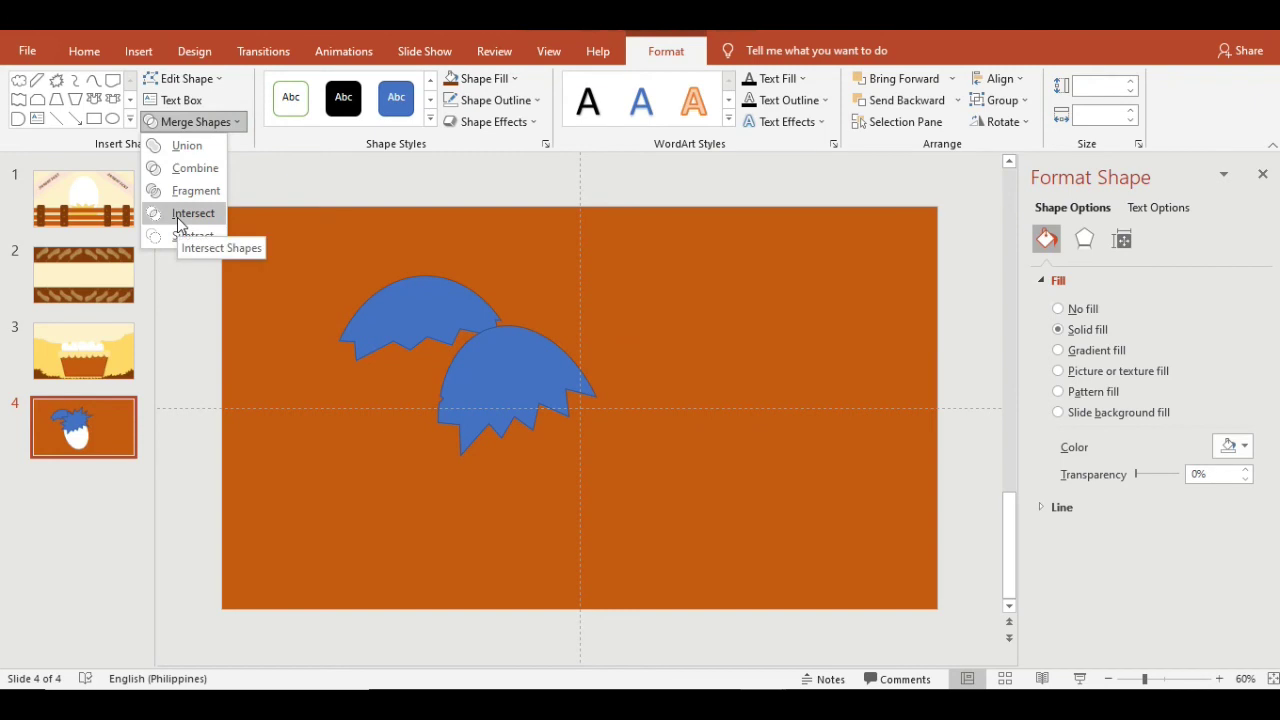
left_click(786, 440)
left_click(764, 480)
left_click_drag(550, 390, 546, 596)
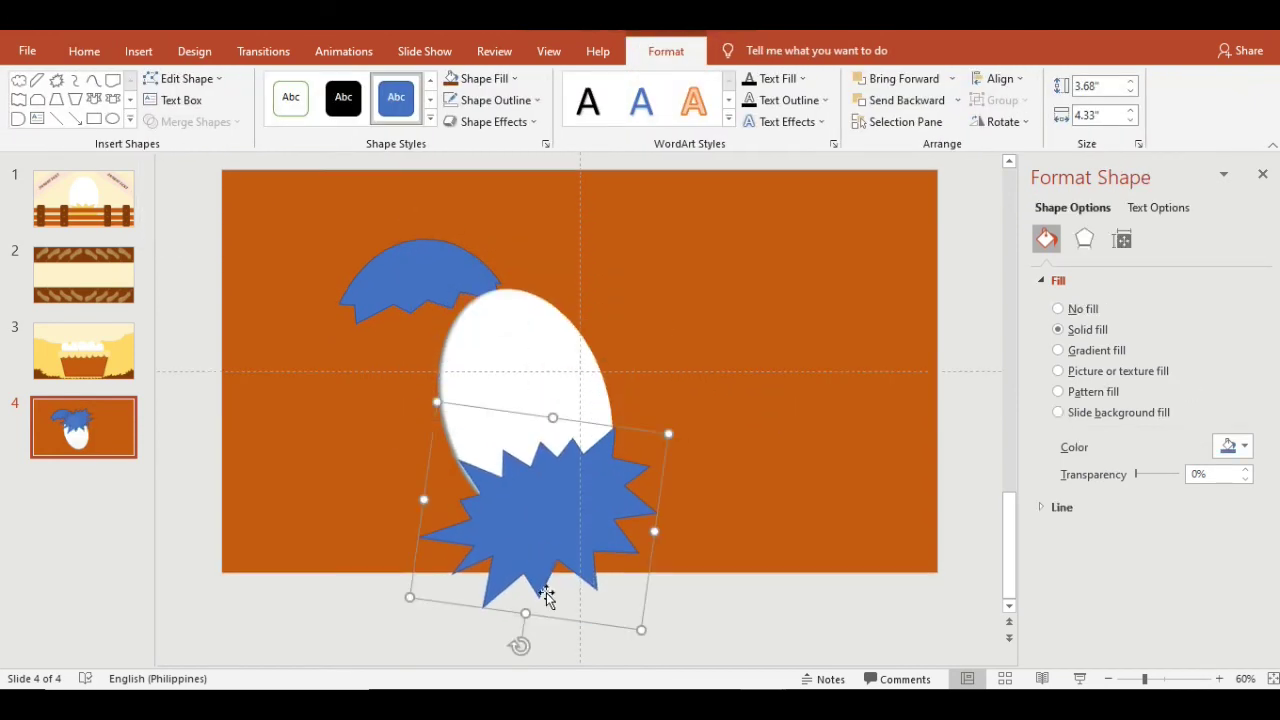
left_click(469, 337, "shift")
left_click(190, 121)
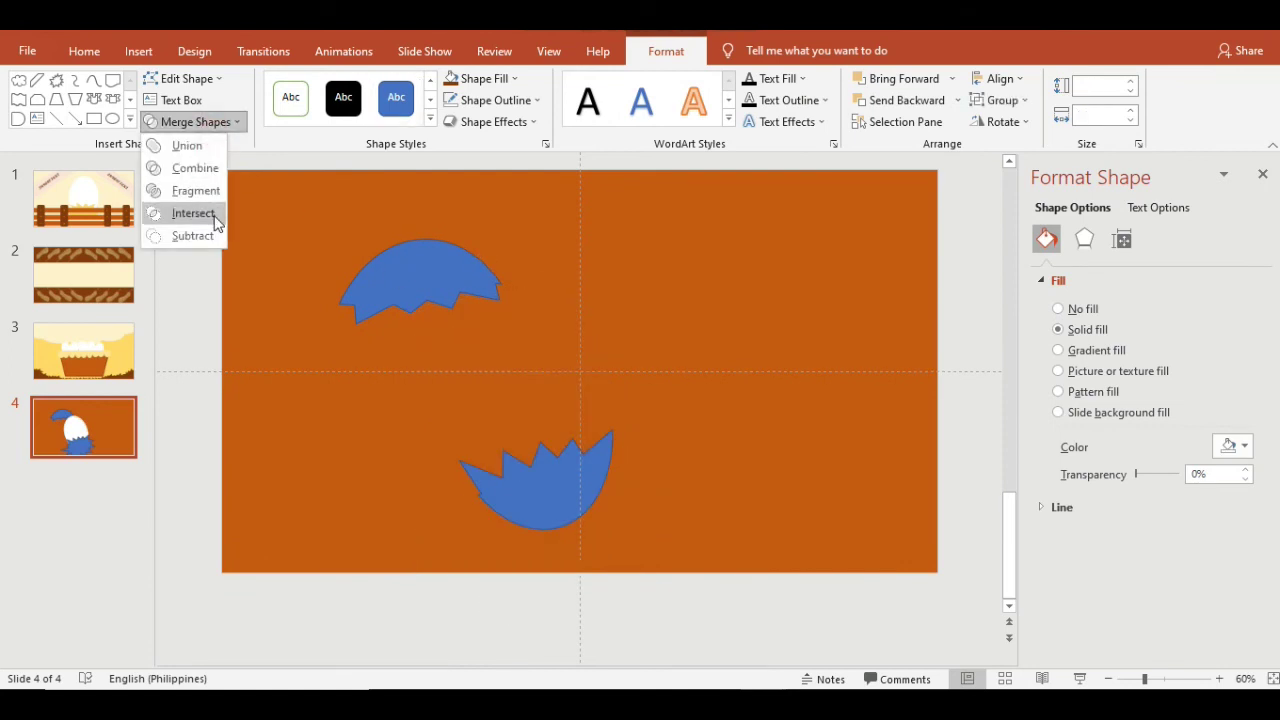
left_click(200, 214)
left_click_drag(520, 595, 857, 503)
left_click_drag(786, 434, 905, 420)
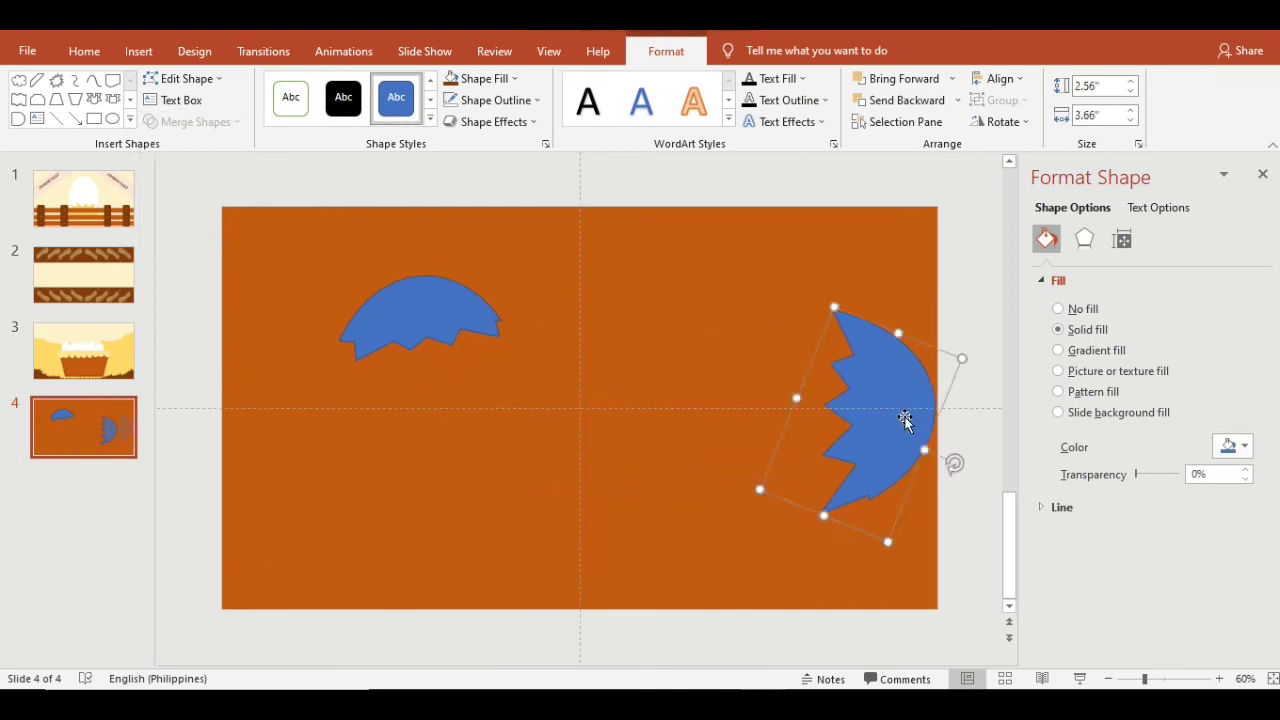
Step: Rotate the shell cap sideways, move it to the slide's left side and enlarge it
left_click(382, 337)
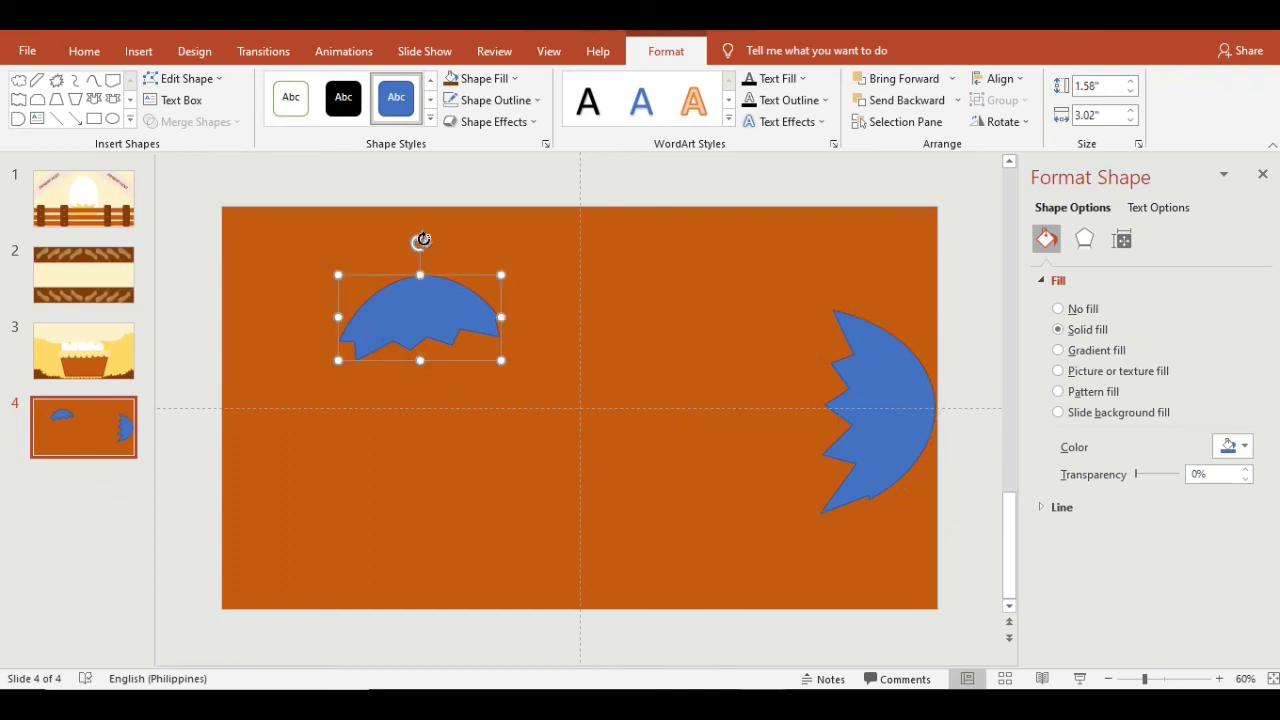
left_click_drag(423, 240, 362, 251)
left_click_drag(310, 290, 330, 296)
left_click_drag(366, 354, 268, 403)
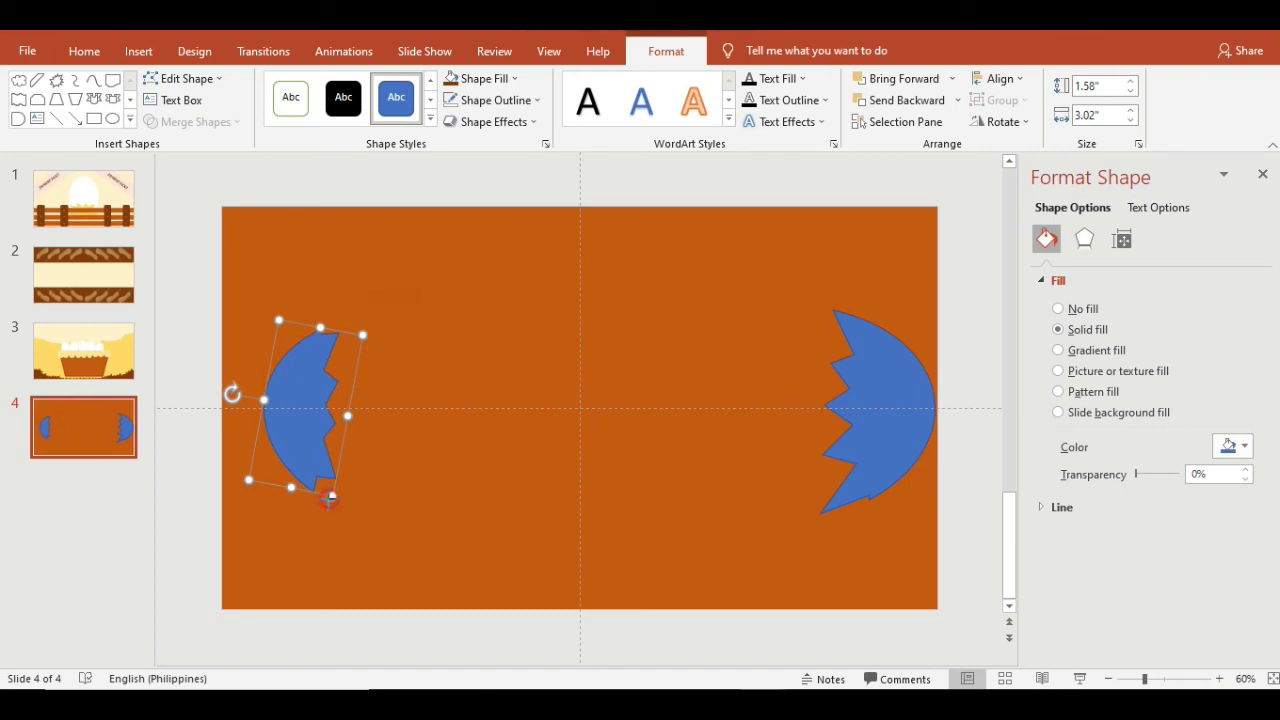
mouse_move(329, 498)
left_mouse_down()
mouse_move(366, 552)
mouse_move(315, 444)
left_mouse_up()
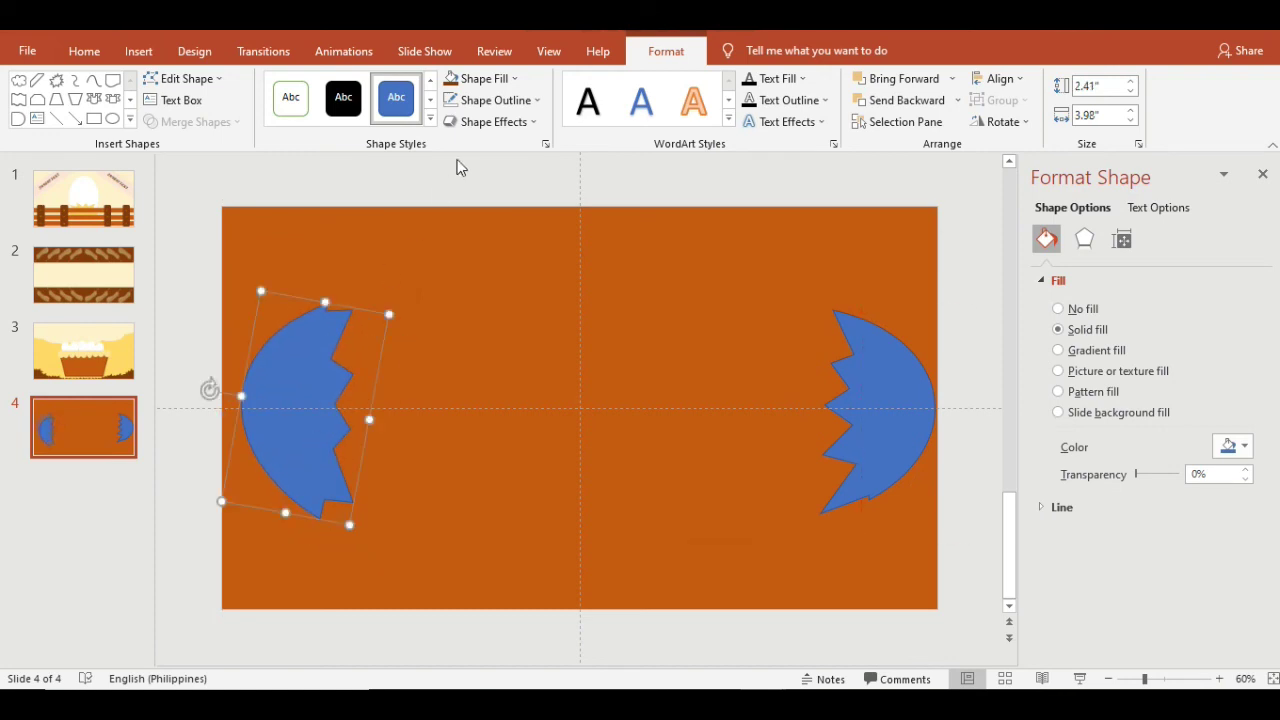
Step: Fill both shells white and remove the left shell's outline
left_click(479, 79)
left_click(451, 121)
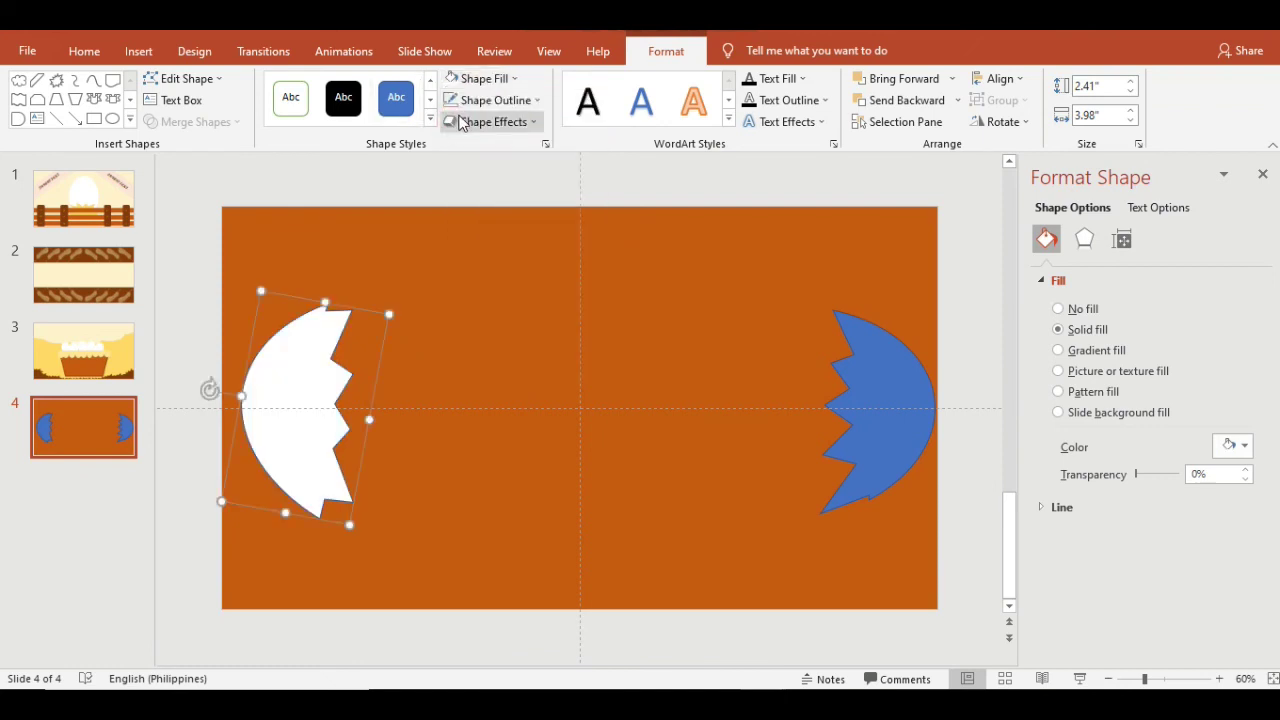
left_click(488, 100)
left_click(476, 266)
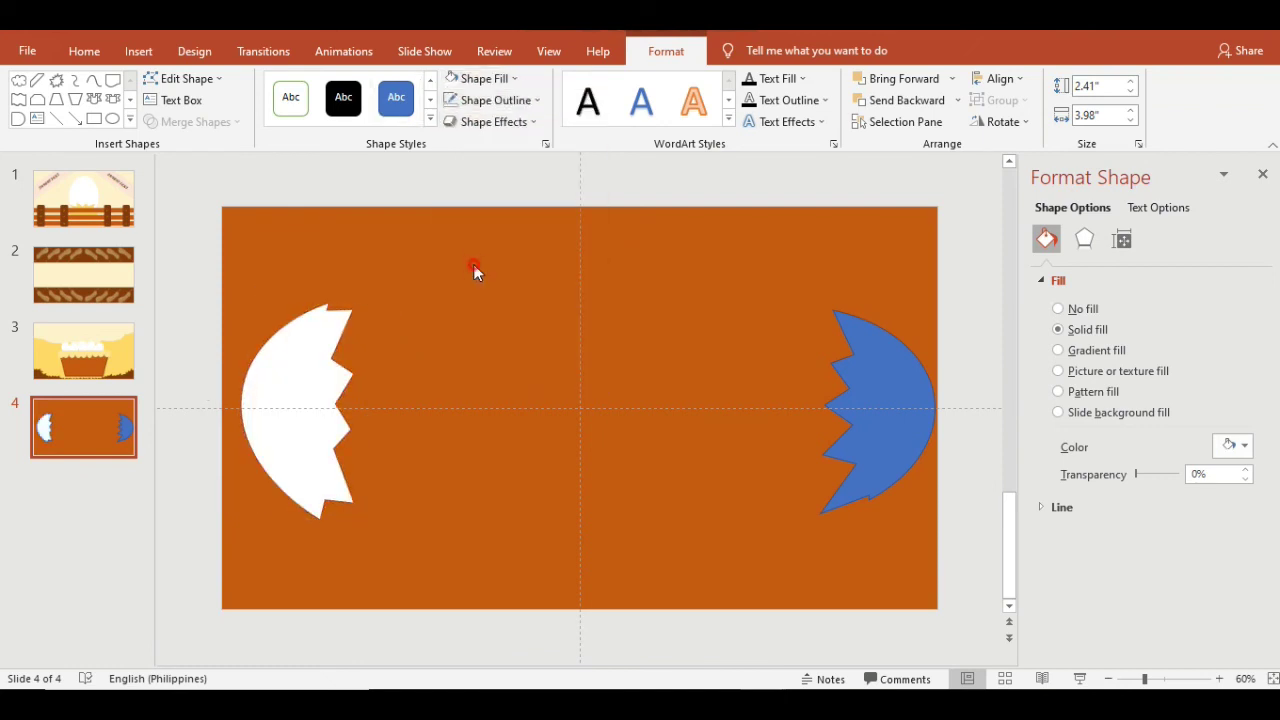
left_click(885, 380)
left_click(482, 78)
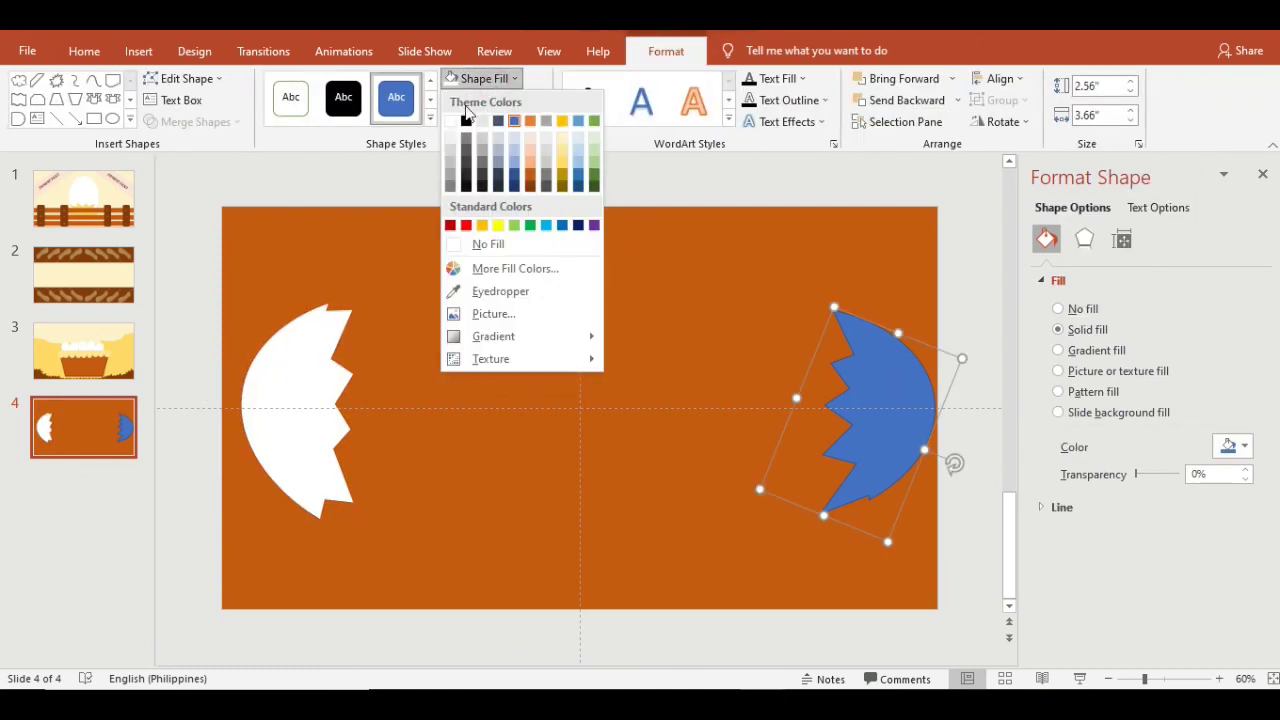
left_click(452, 121)
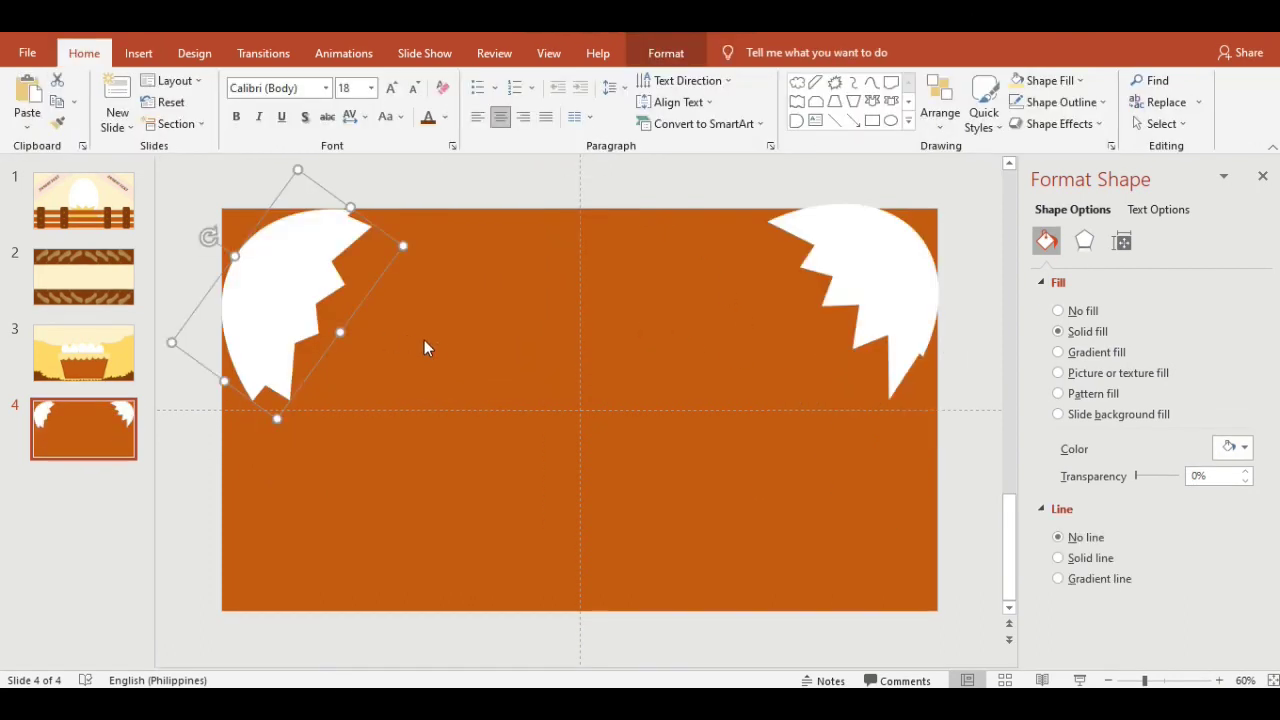
Step: Resize the left eggshell and nudge both shells into the top corners
left_click_drag(276, 418, 285, 398)
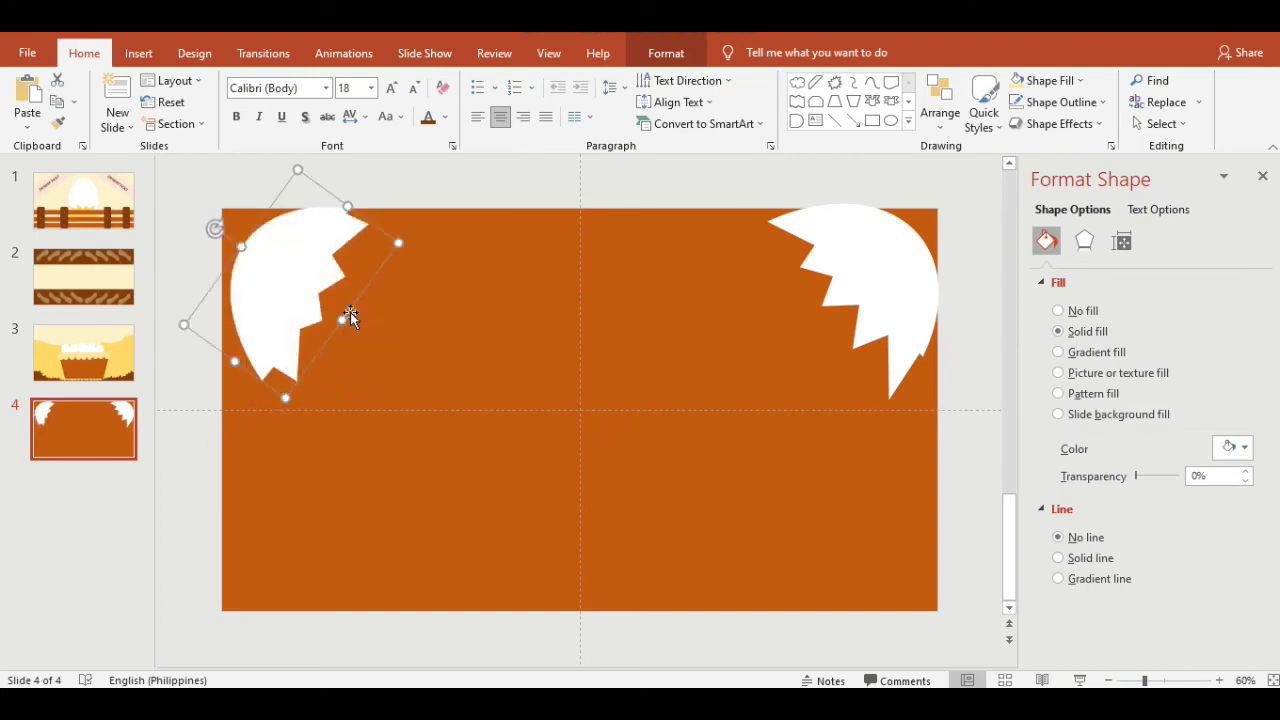
left_click_drag(341, 321, 362, 329)
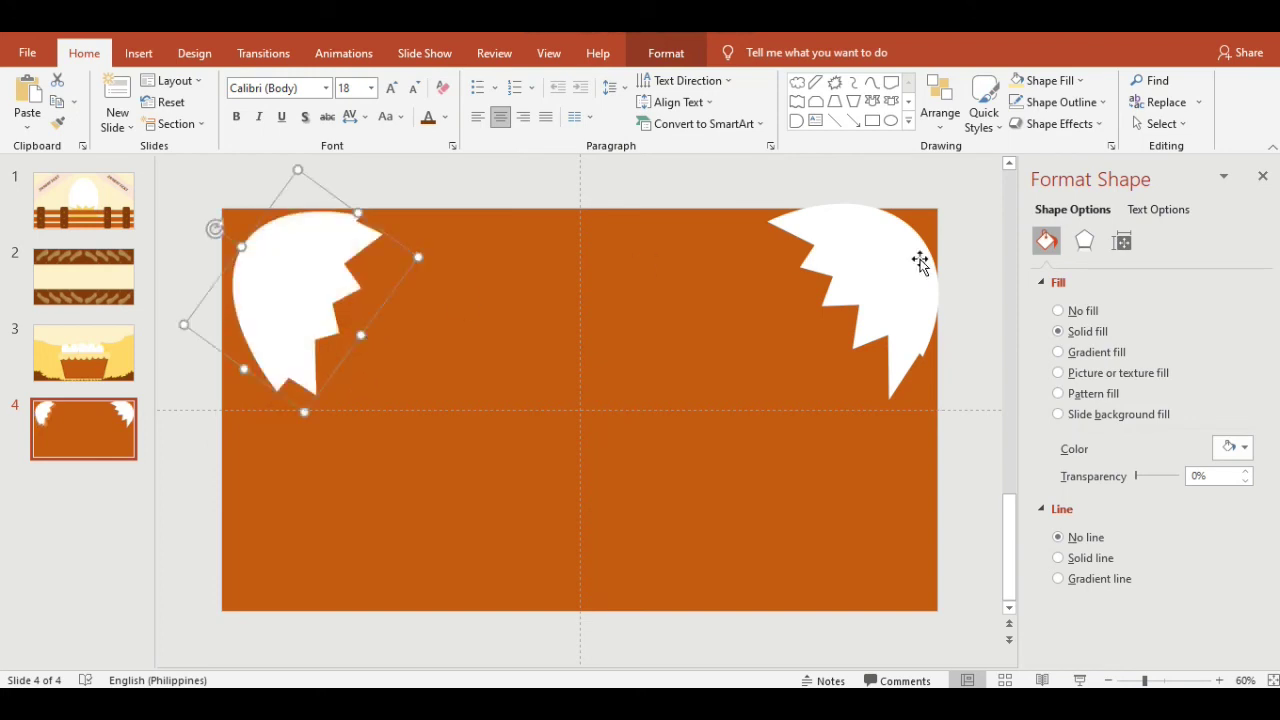
left_click(897, 283)
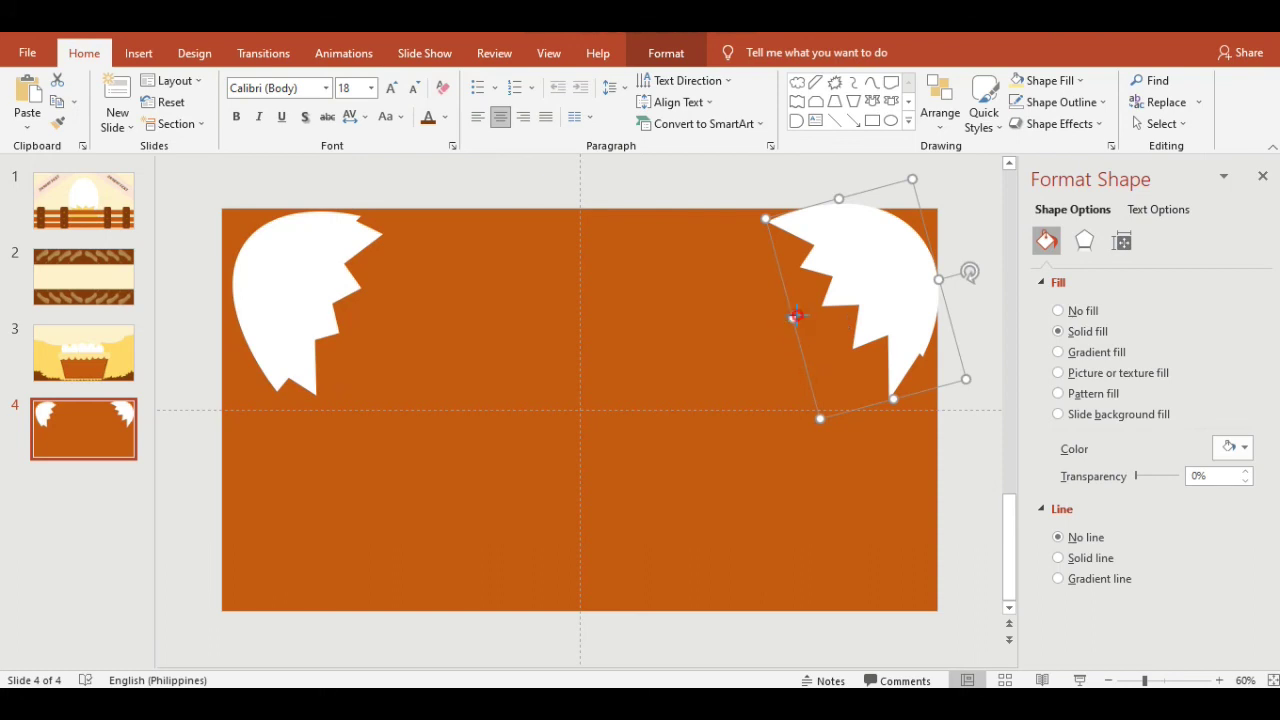
left_click_drag(795, 316, 786, 318)
left_click(246, 291)
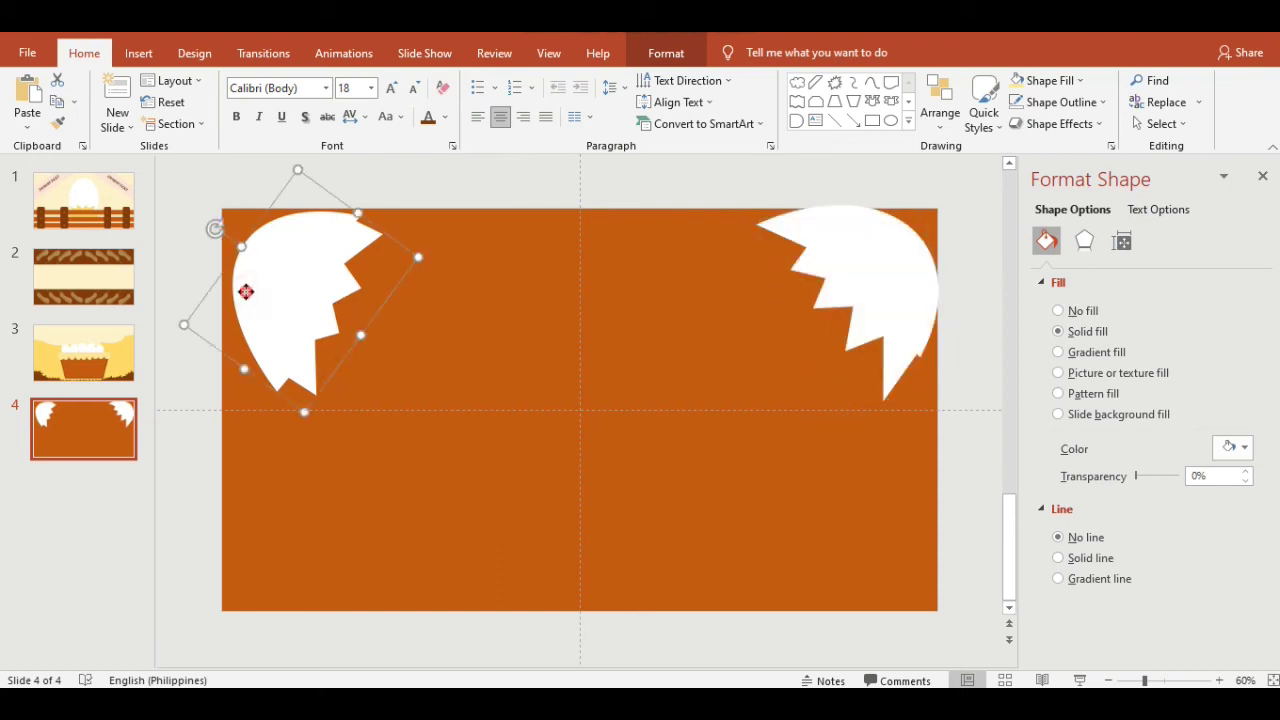
left_click_drag(246, 291, 229, 287)
left_click(138, 53)
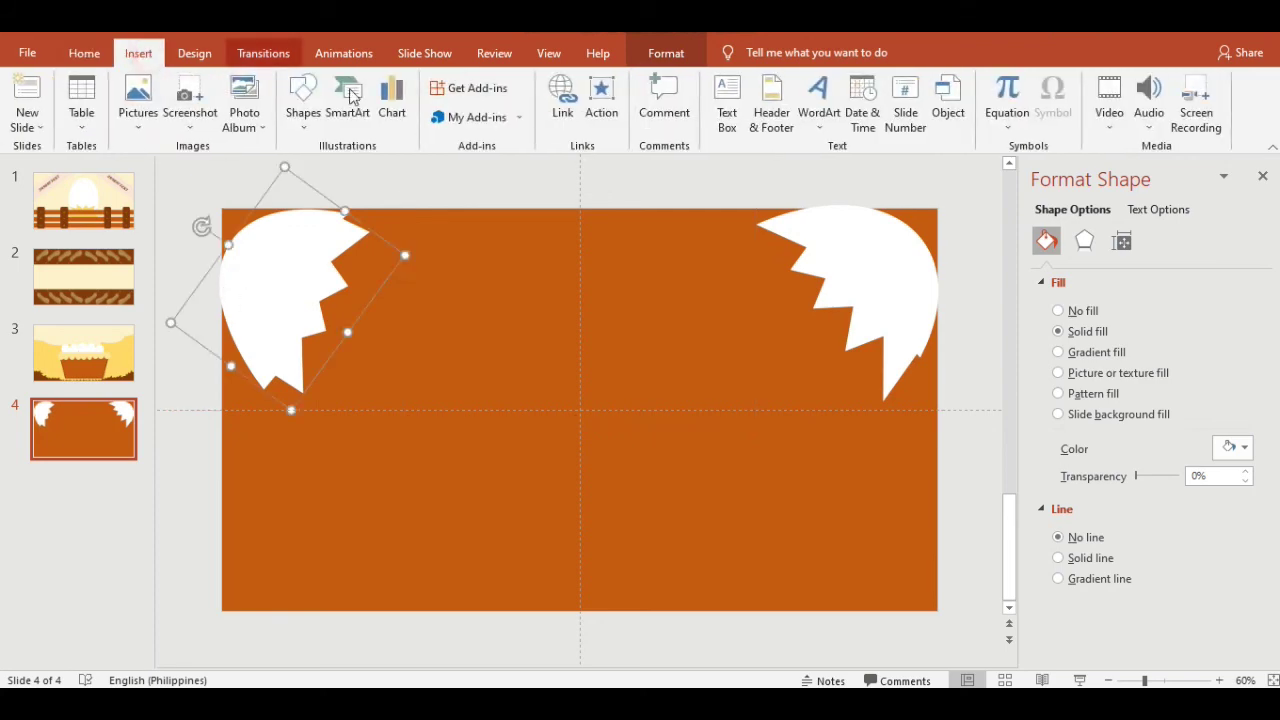
Step: Draw a slide-wide trapezoid with pale yellow fill and no outline, sent behind the eggshells
left_click(303, 105)
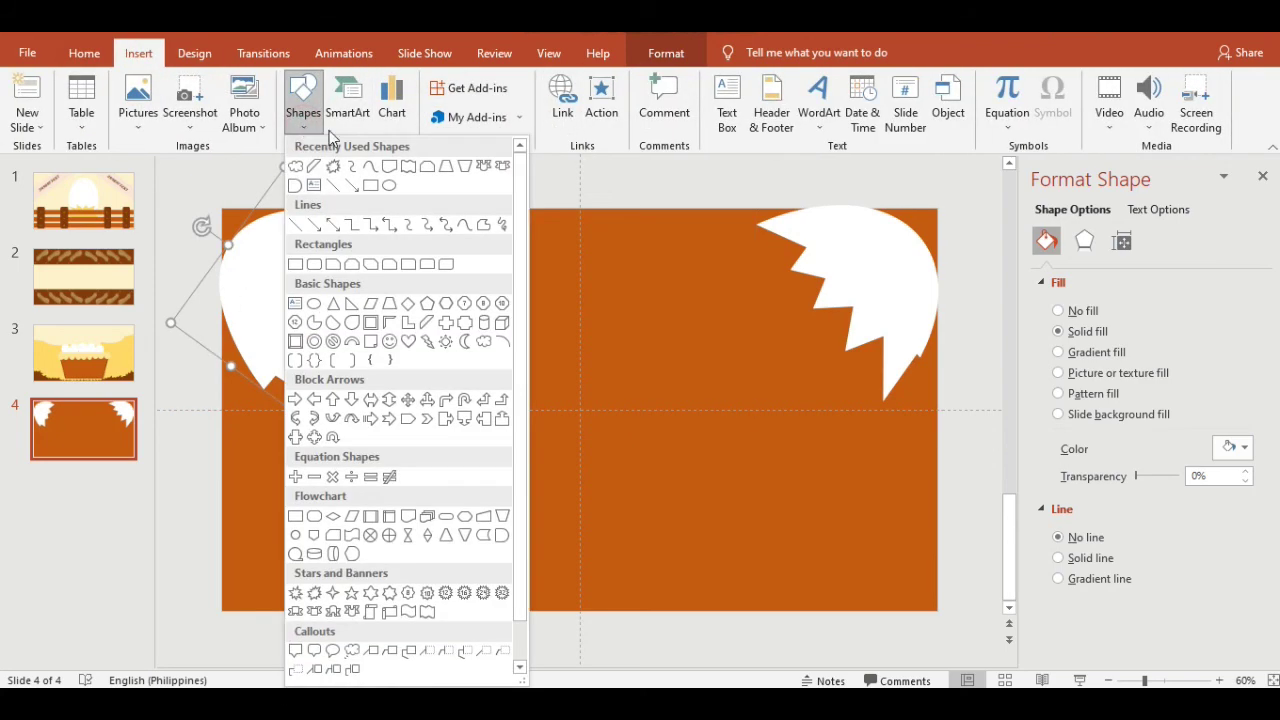
left_click(410, 172)
left_click(303, 105)
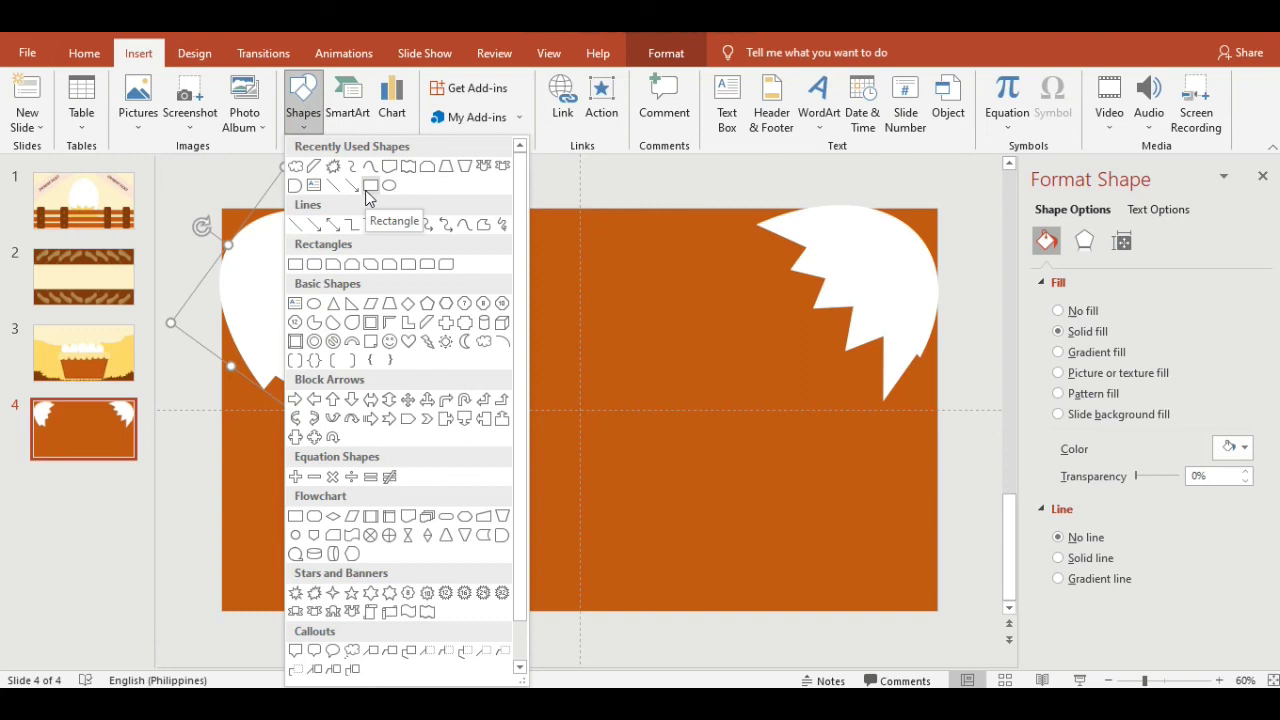
left_click(450, 170)
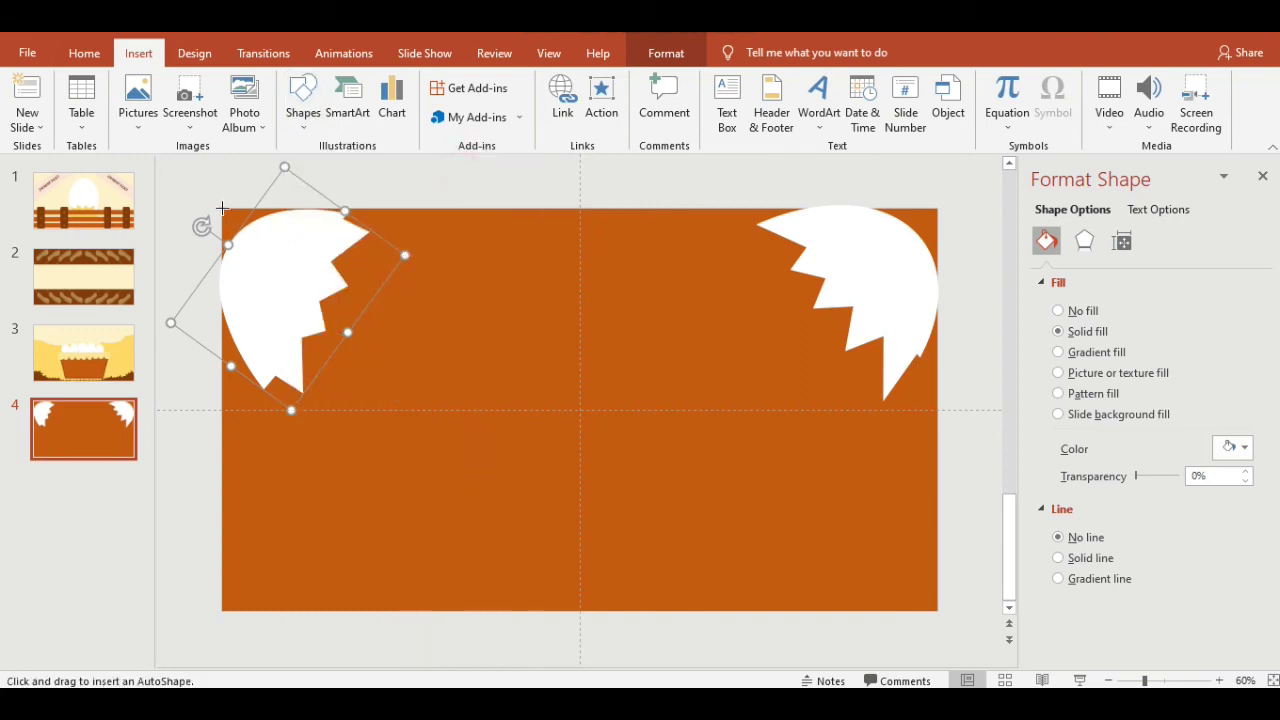
mouse_move(222, 208)
left_mouse_down()
mouse_move(932, 597)
mouse_move(930, 610)
left_mouse_up()
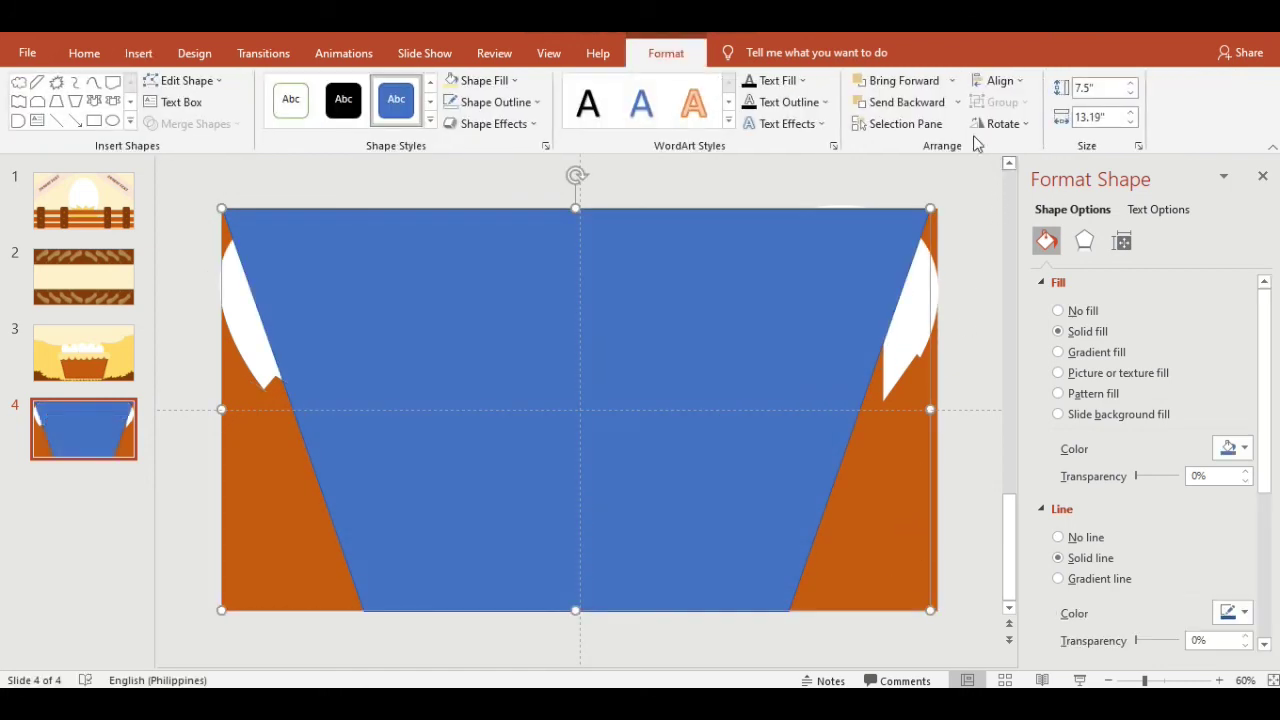
left_click(447, 84)
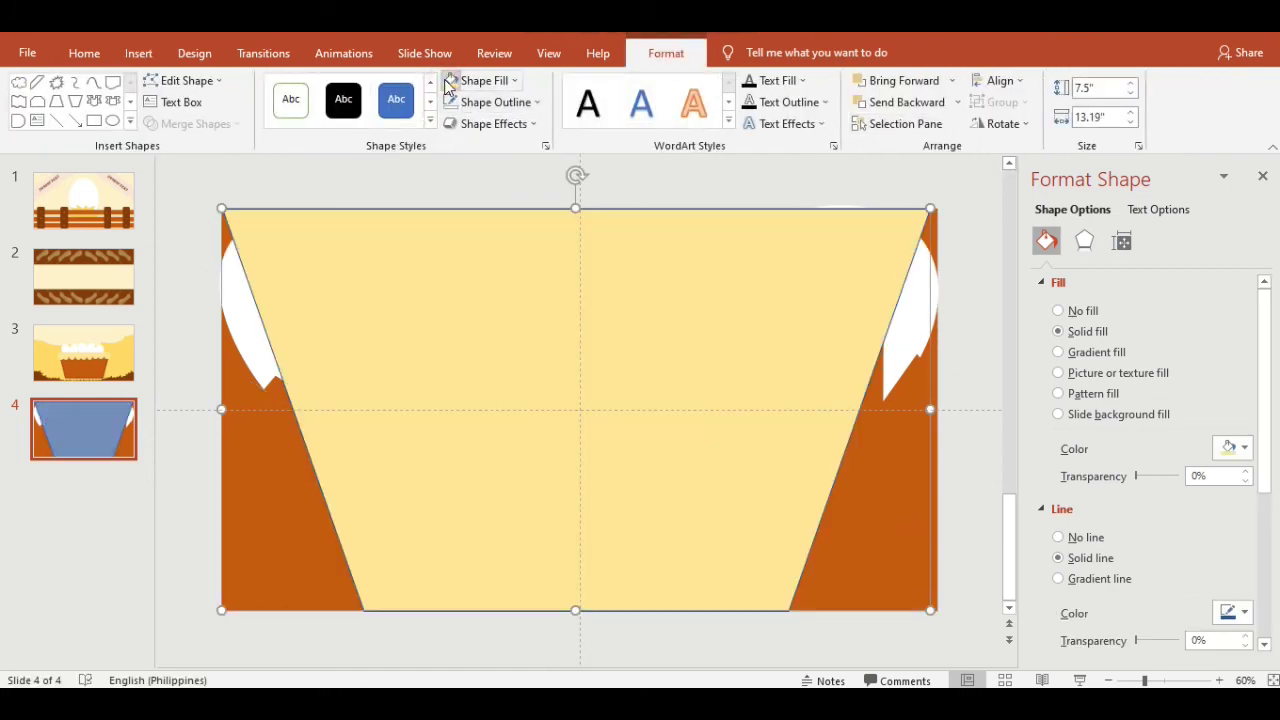
left_click(452, 108)
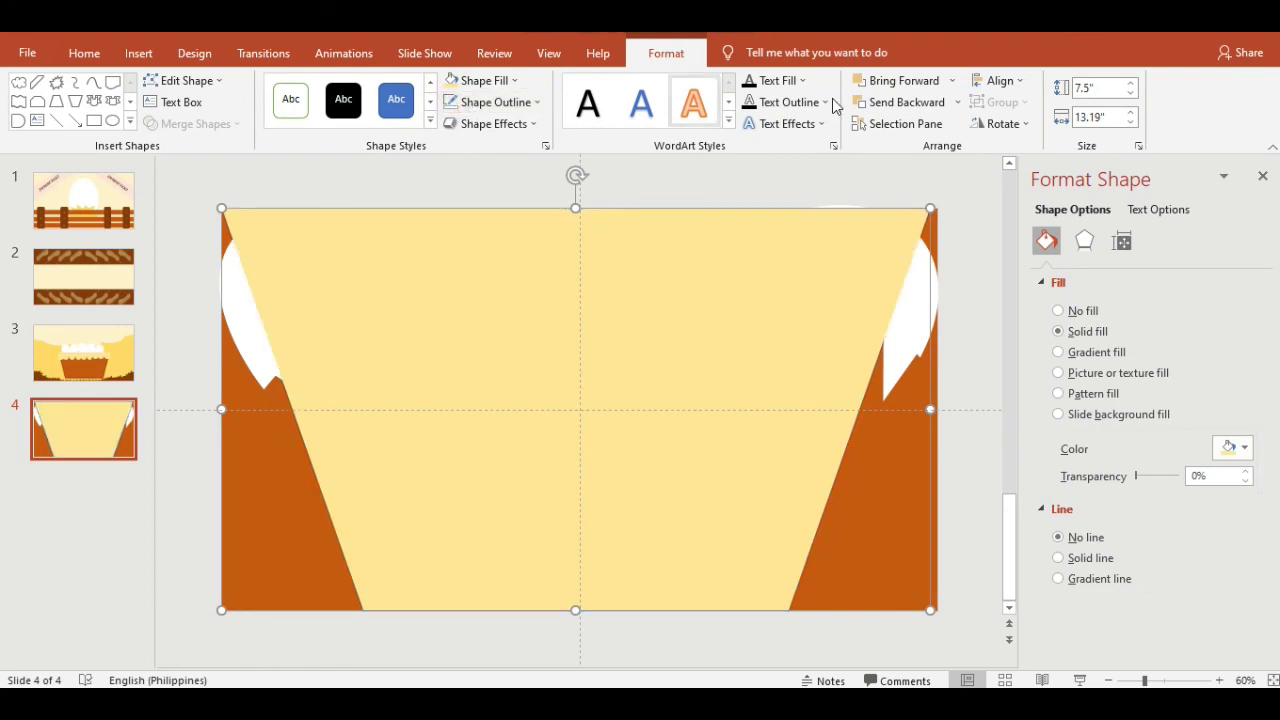
left_click(958, 104)
left_click(938, 148)
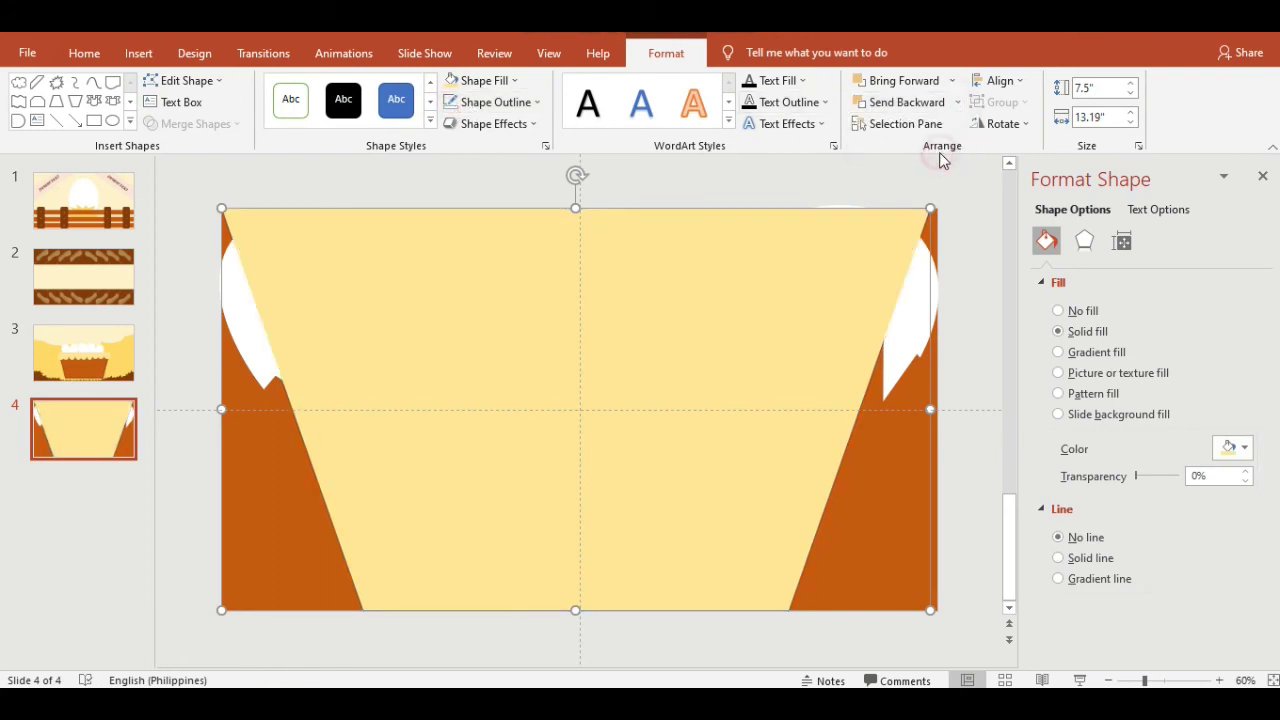
Step: Draw a wide rectangle banner across the lower part of the slide
left_click(138, 53)
left_click(303, 100)
left_click(372, 190)
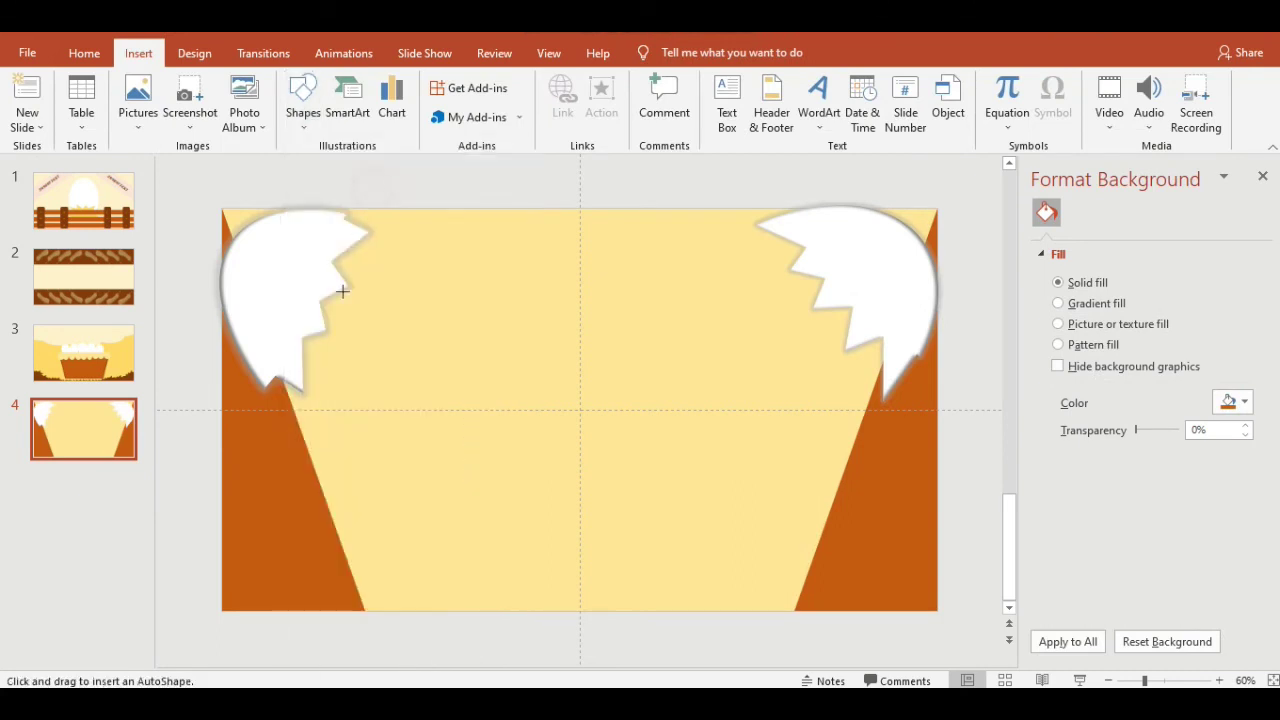
left_click_drag(222, 460, 936, 551)
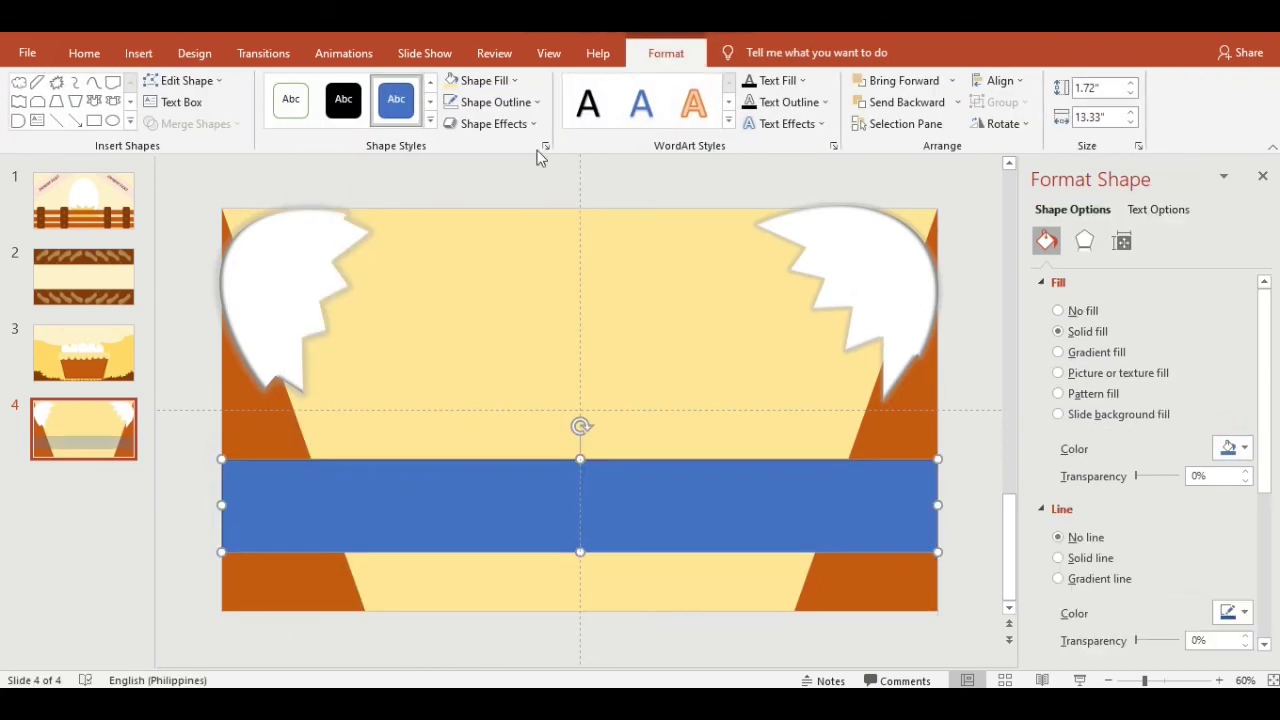
Step: Fill the banner rectangle dark brown and select its INSERT TEXT label
left_click(484, 80)
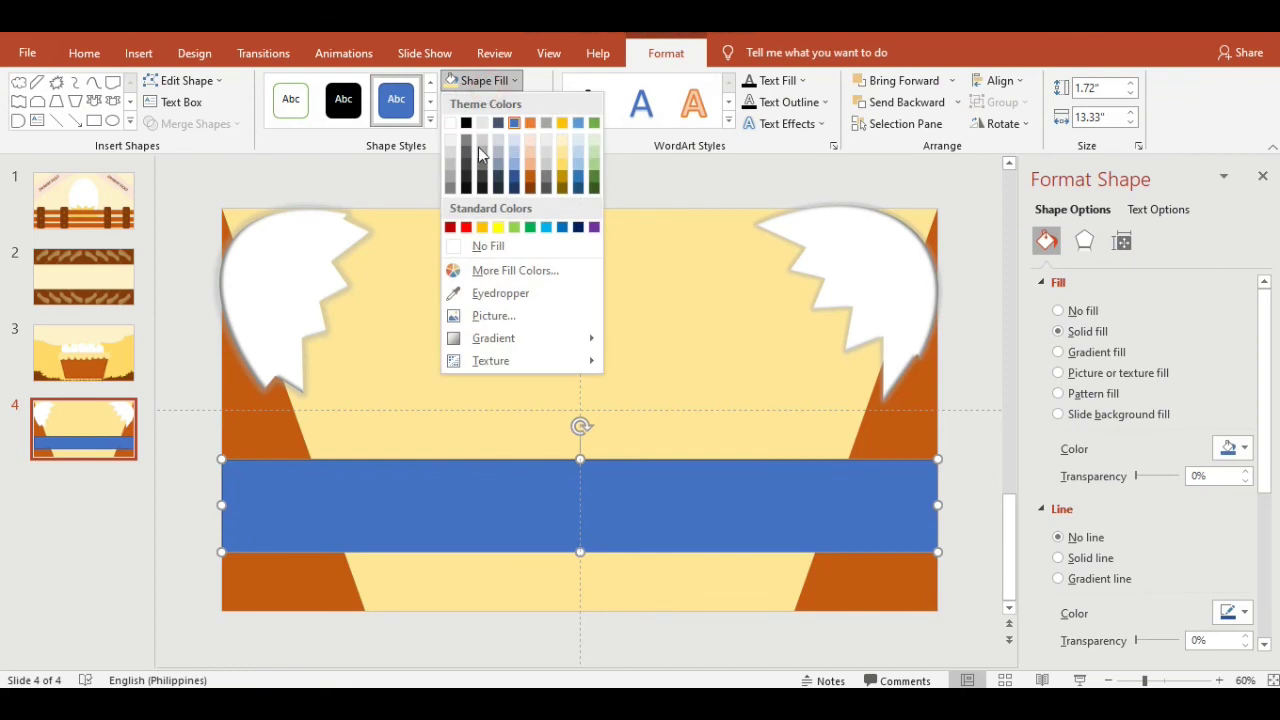
left_click(530, 186)
left_click(226, 517)
type("INSERT TEXT")
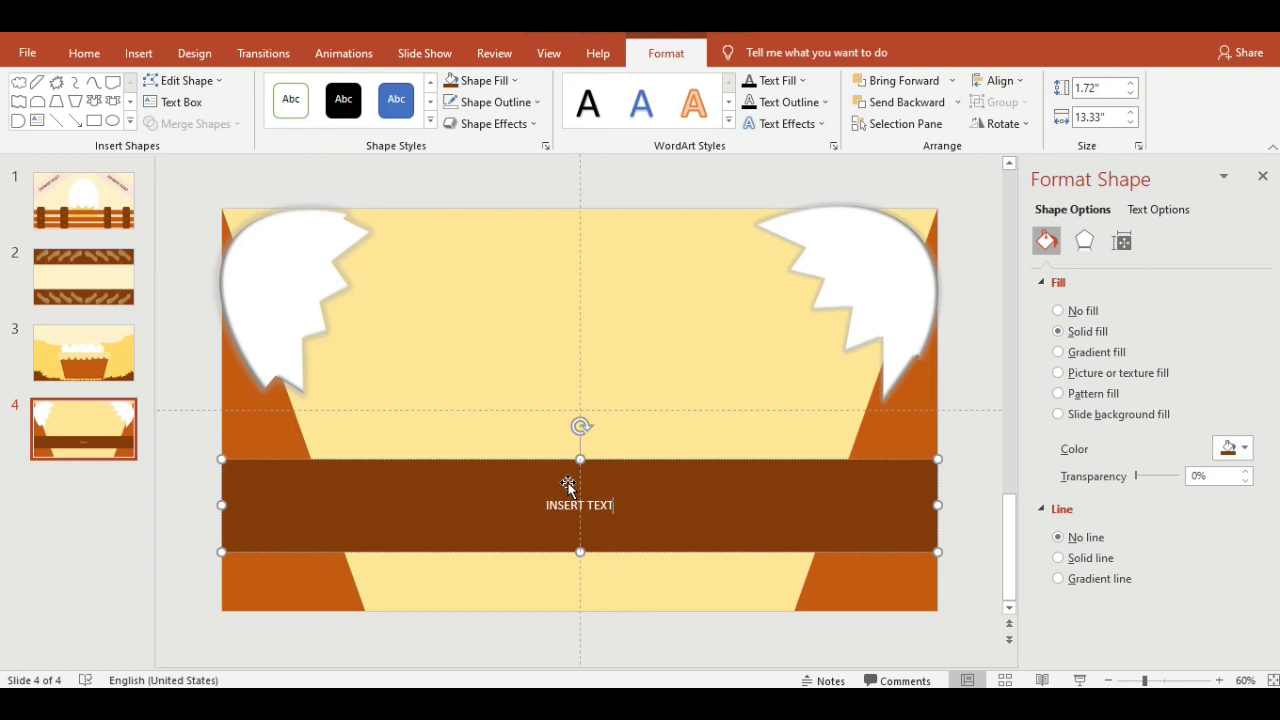
key("ctrl+a")
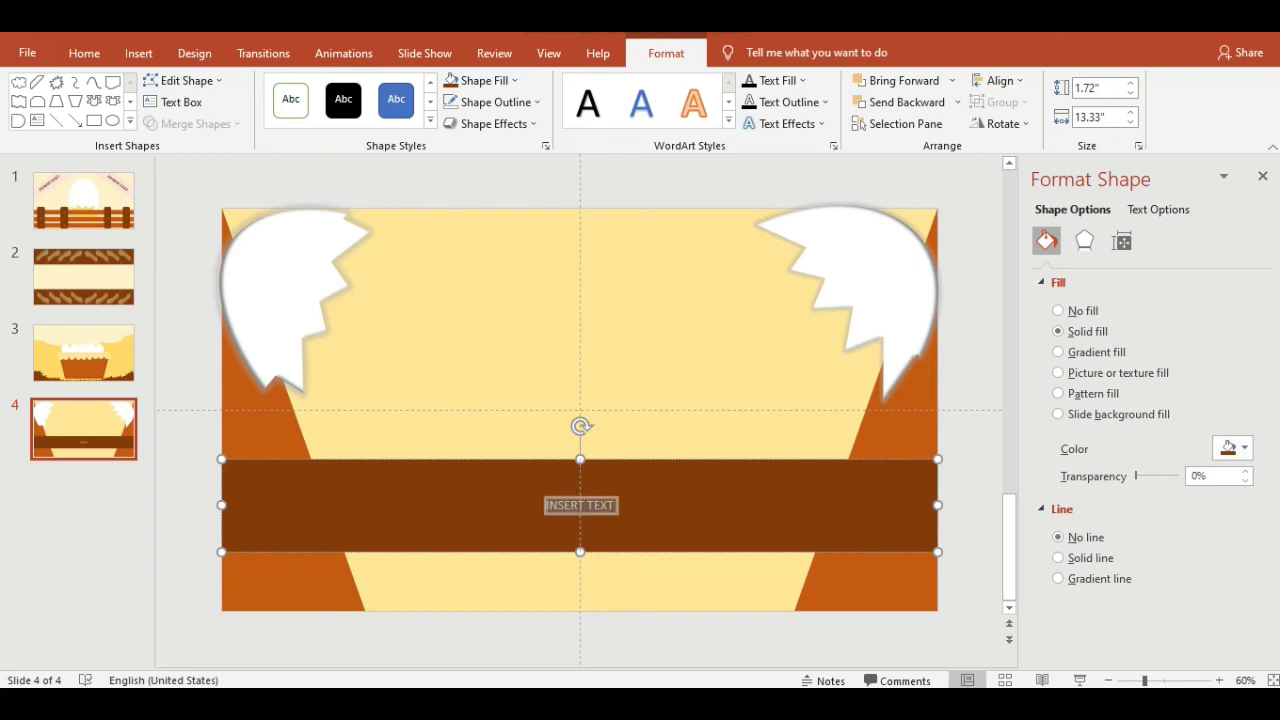
Step: Enlarge the banner's INSERT TEXT slightly and change its font to Cooper Black
left_click(86, 53)
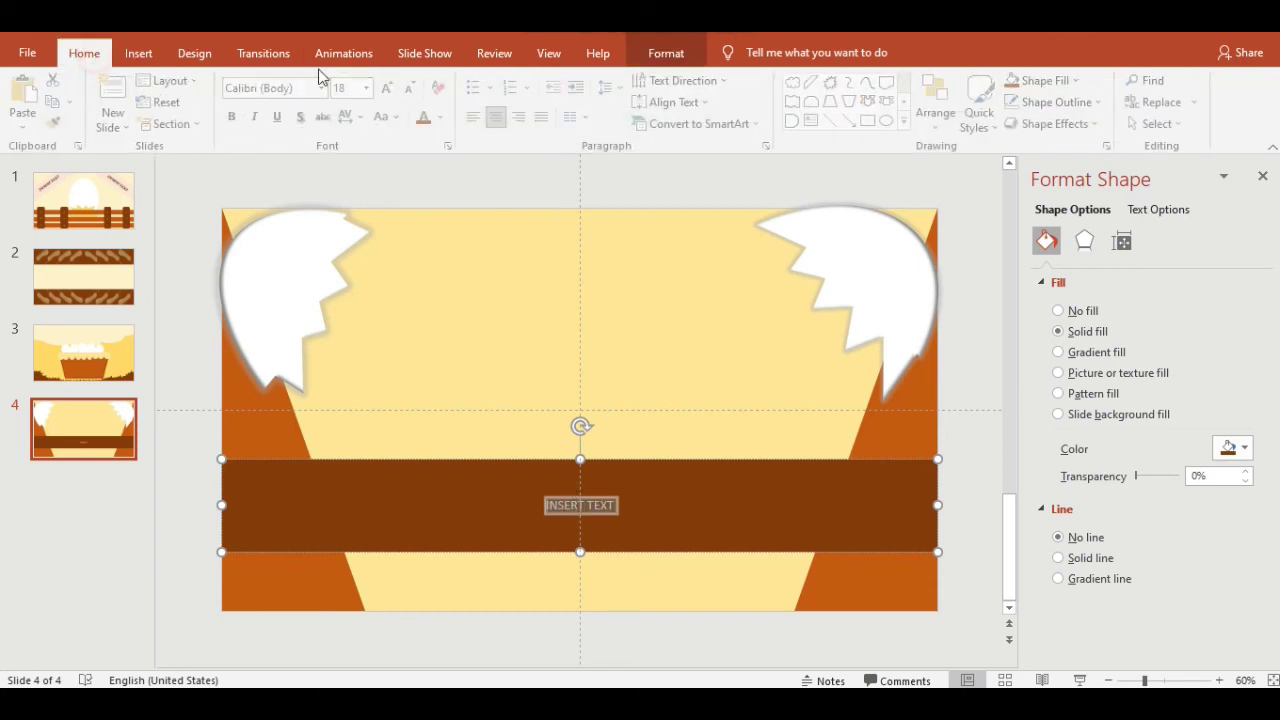
left_click(392, 88)
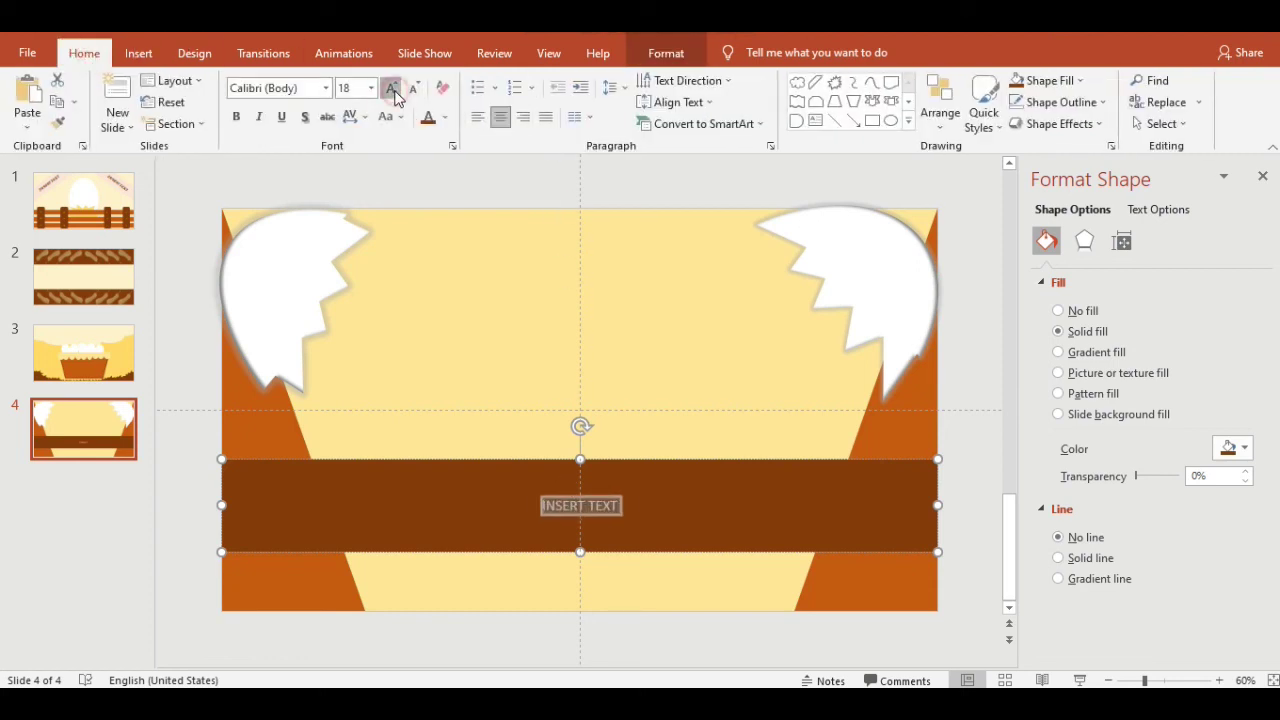
left_click(392, 88)
left_click(392, 88)
left_click(325, 88)
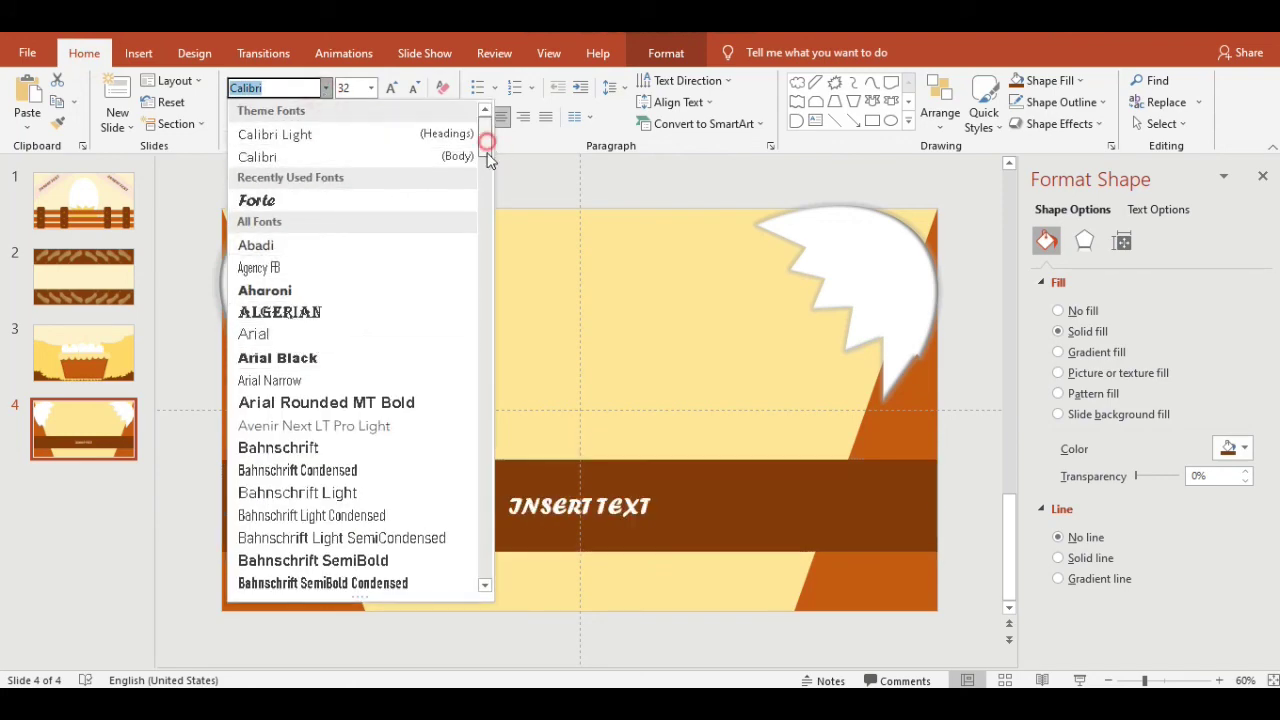
left_click_drag(488, 160, 485, 256)
left_click(386, 250)
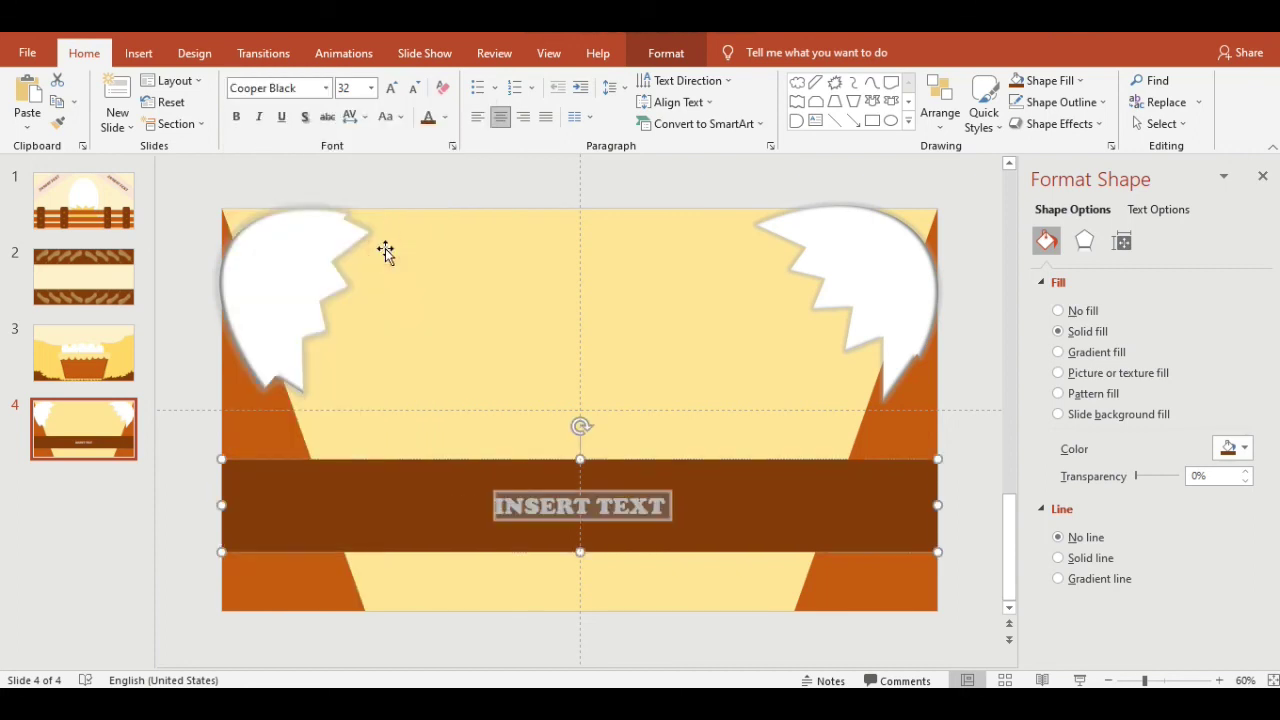
Step: Give INSERT TEXT Very Loose character spacing and grow it to 72 points
left_click(354, 117)
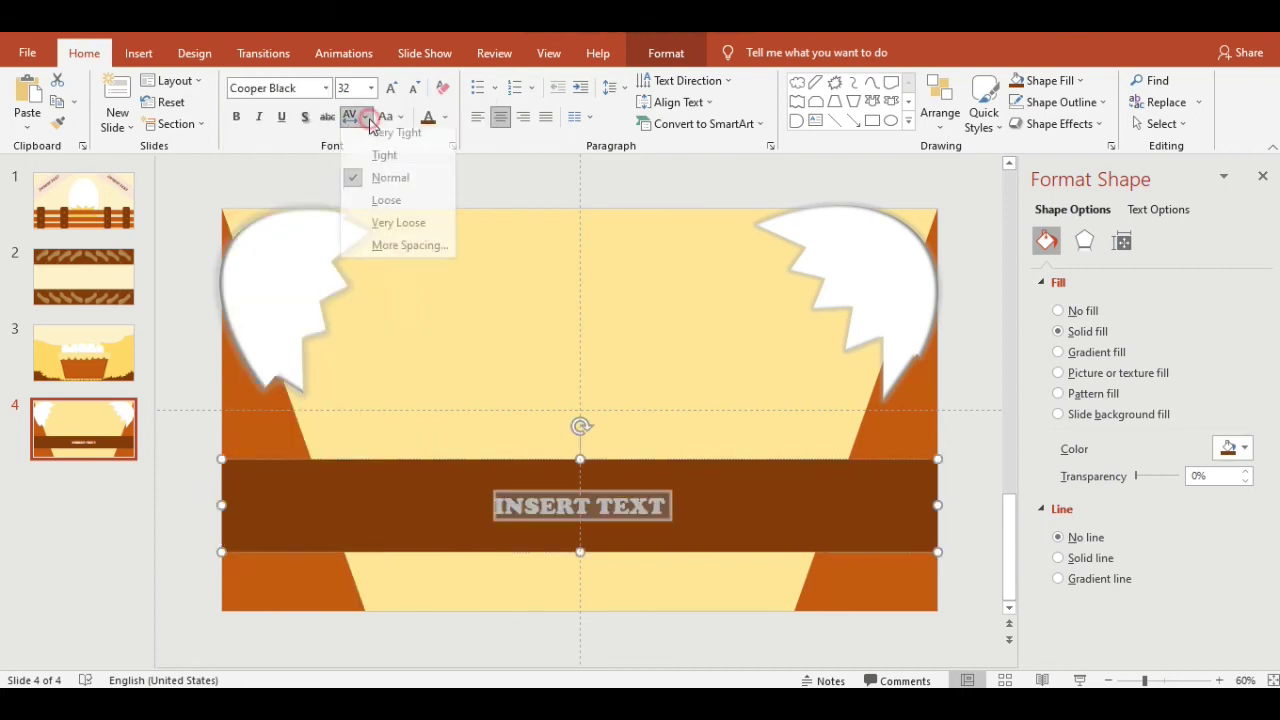
left_click(375, 231)
left_click(391, 88)
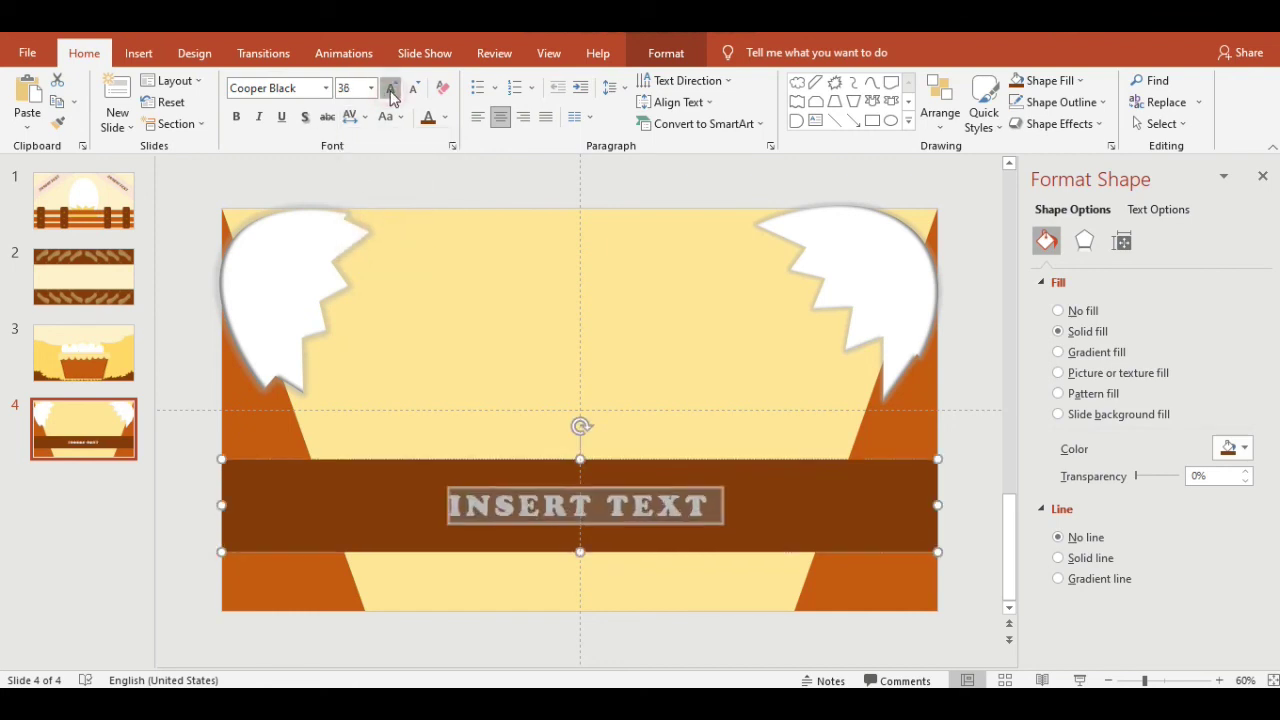
left_click(391, 88)
left_click(391, 88)
left_click(391, 88)
left_click(391, 88)
left_click(391, 88)
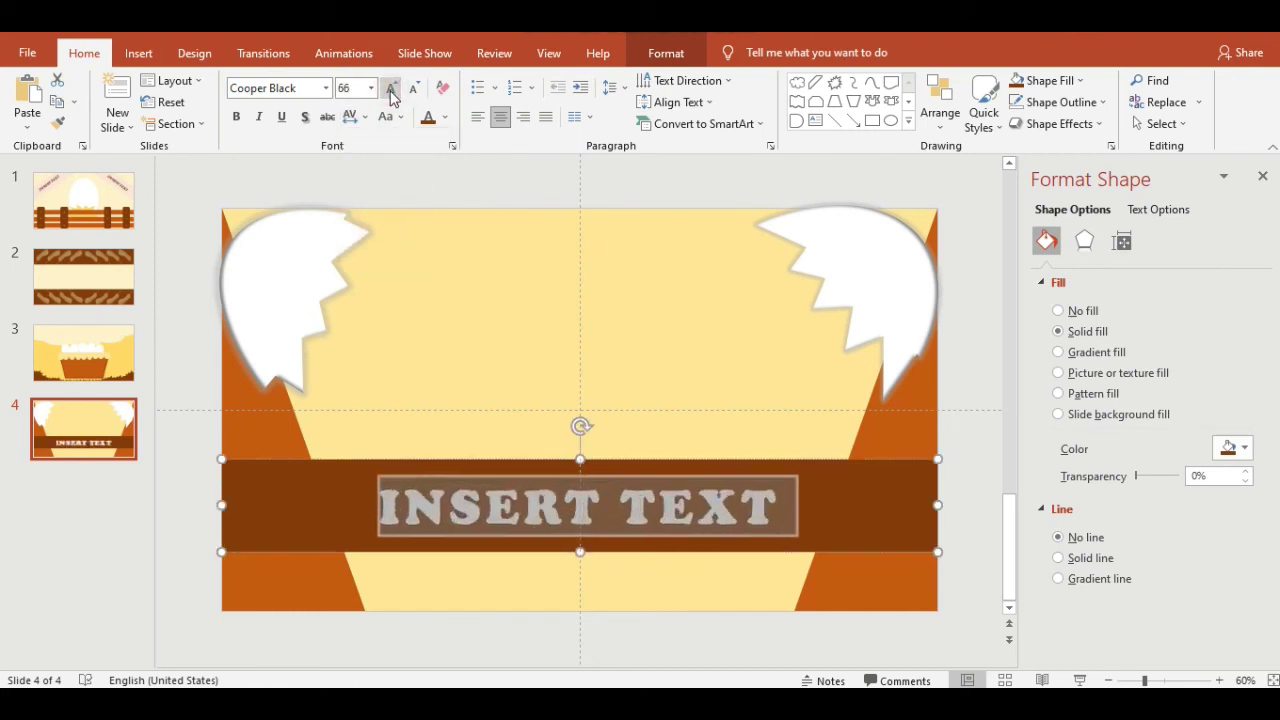
left_click(391, 88)
left_click(647, 409)
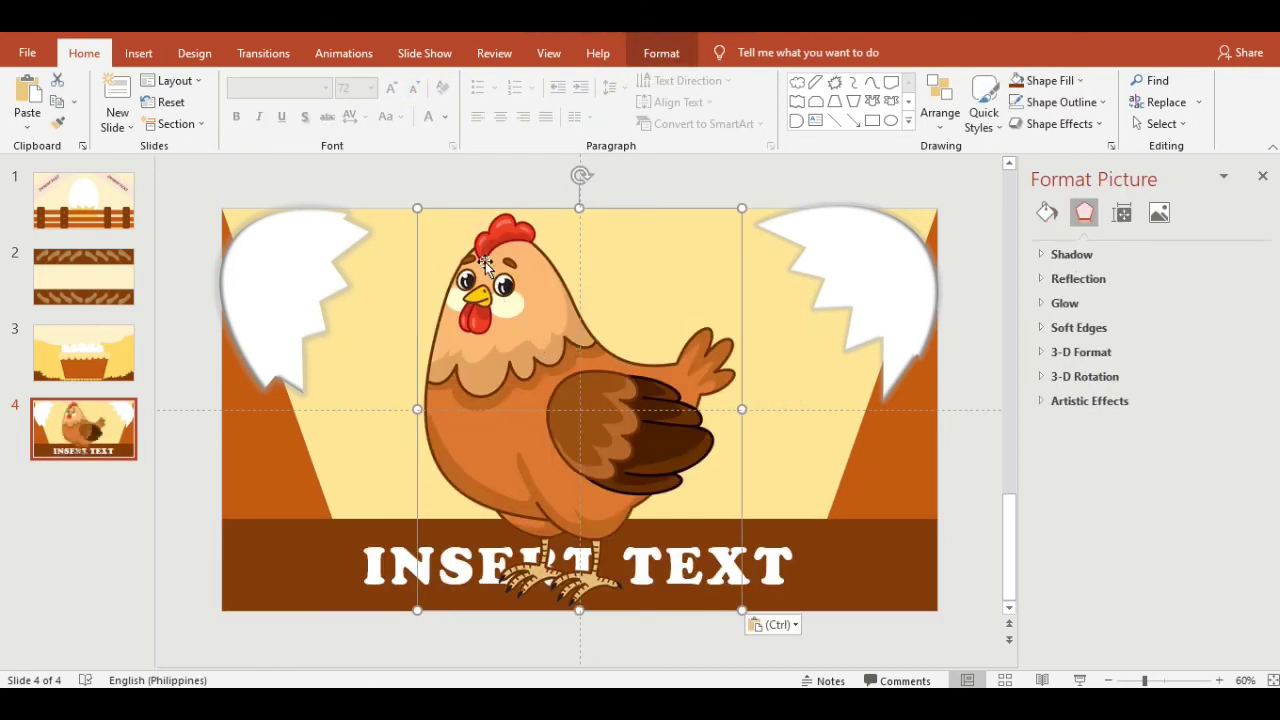
Step: Shrink the chicken picture and place it in the slide's bottom-right corner
left_click_drag(416, 207, 593, 424)
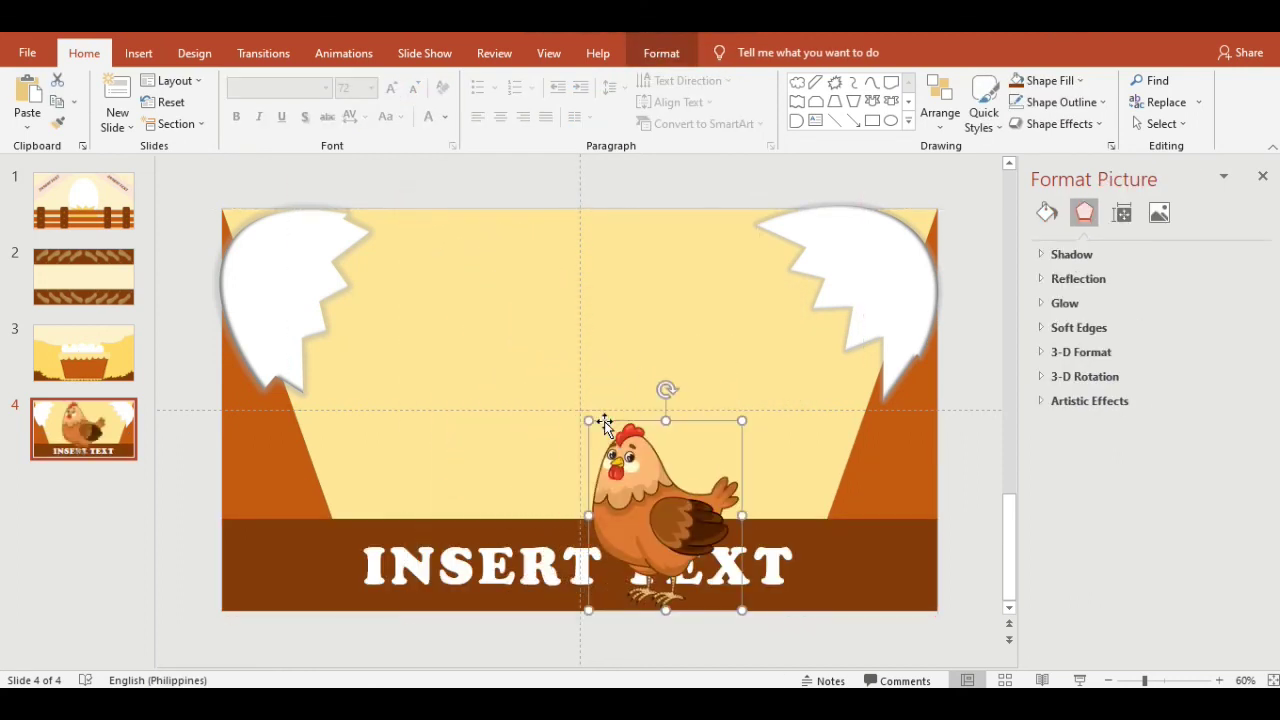
left_click_drag(707, 498, 834, 495)
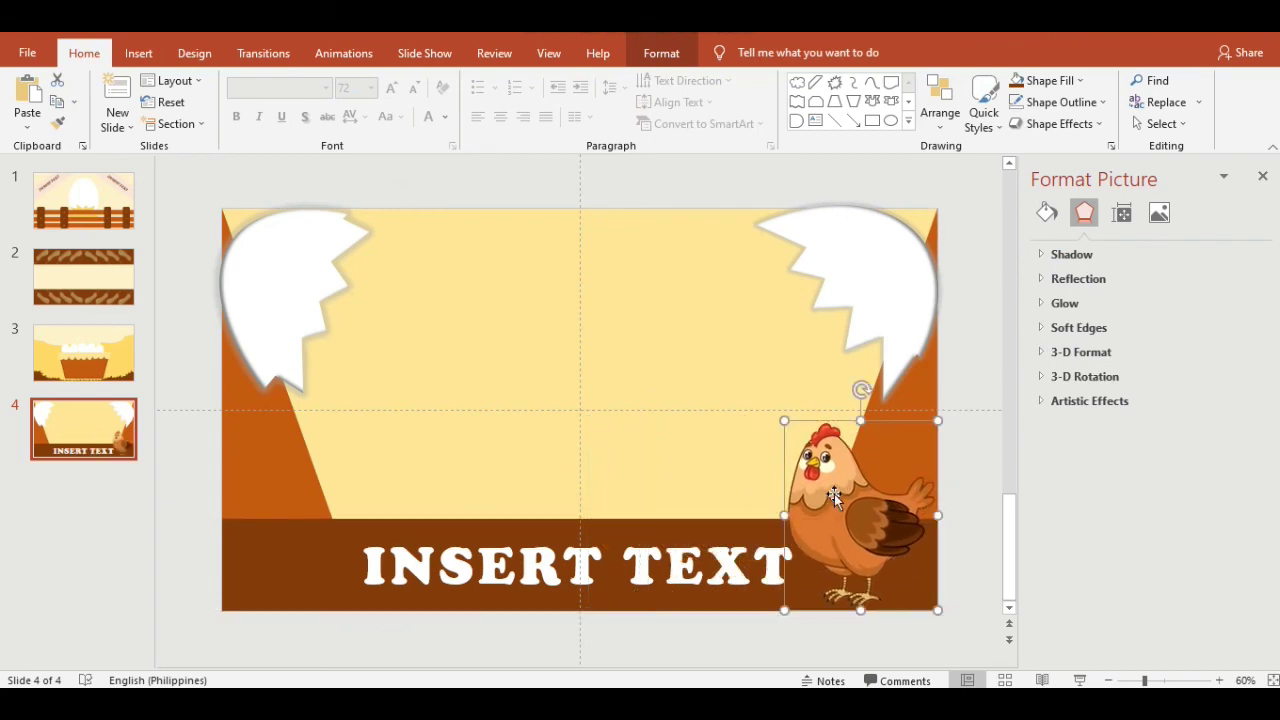
key("Escape")
left_click(138, 53)
left_click(303, 100)
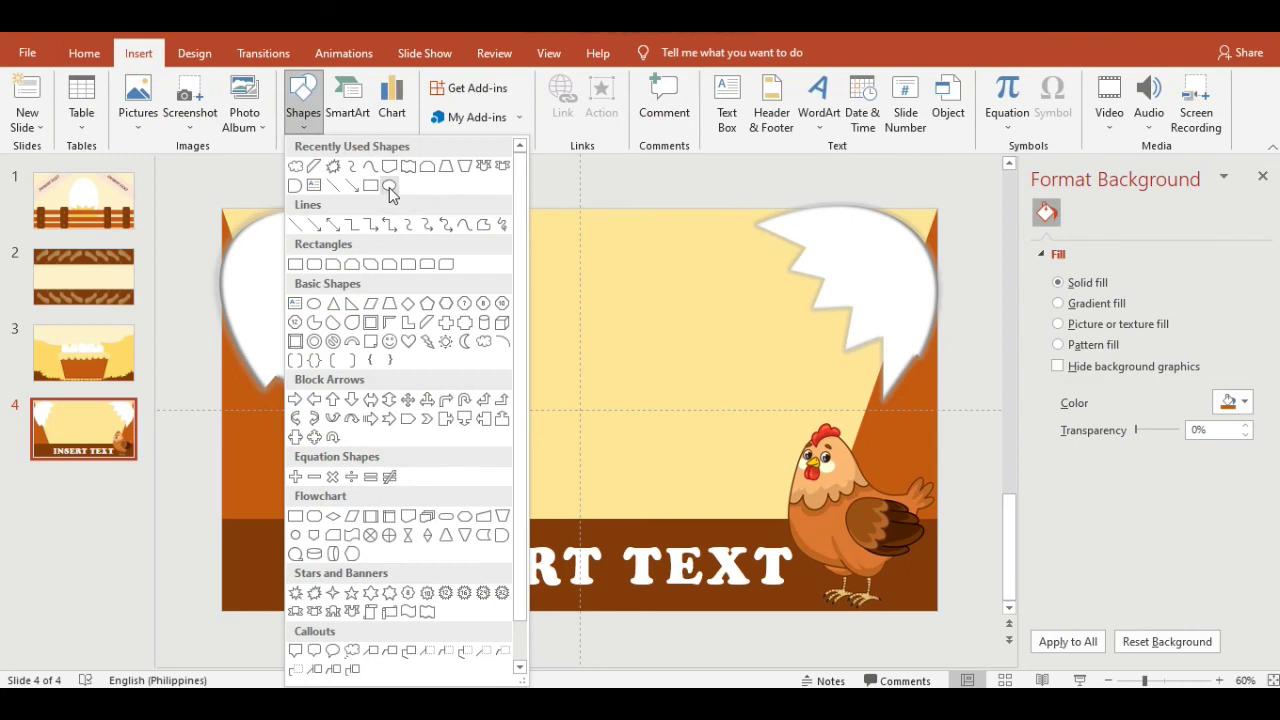
Step: Draw a small light-gold oval at the banner's left end and tilt it
left_click(389, 186)
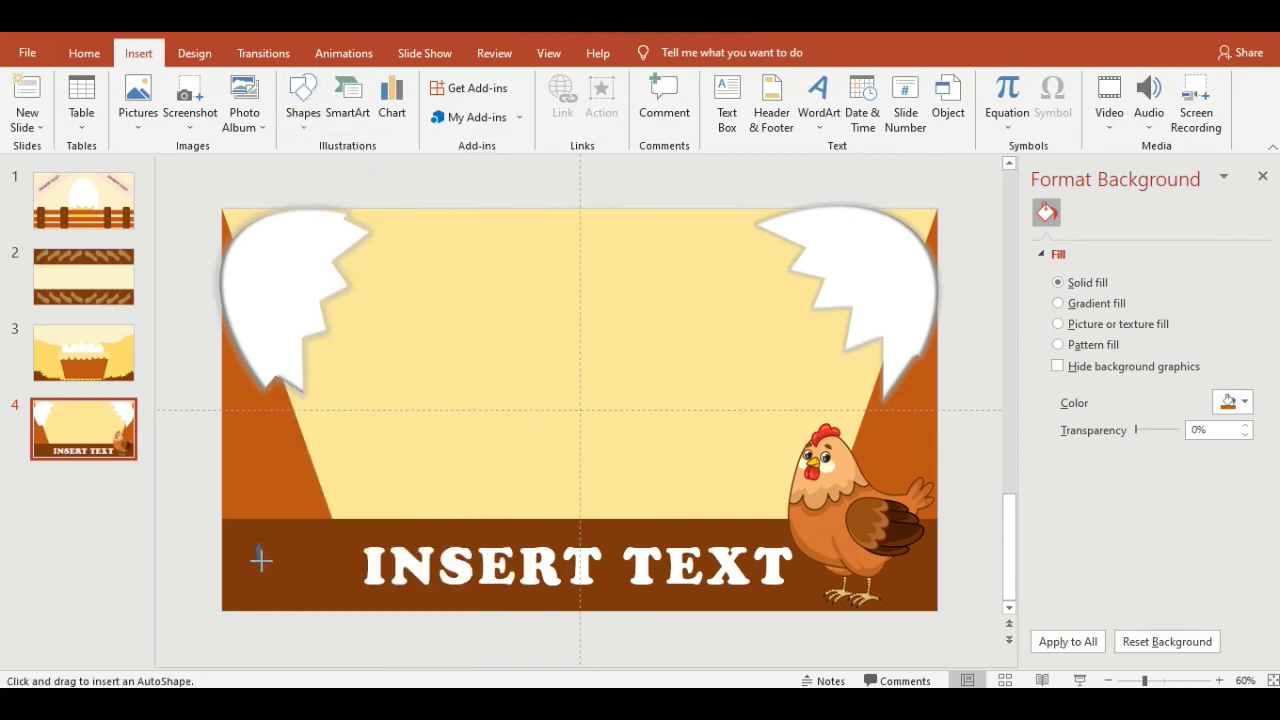
left_click_drag(260, 560, 254, 541)
left_click(478, 80)
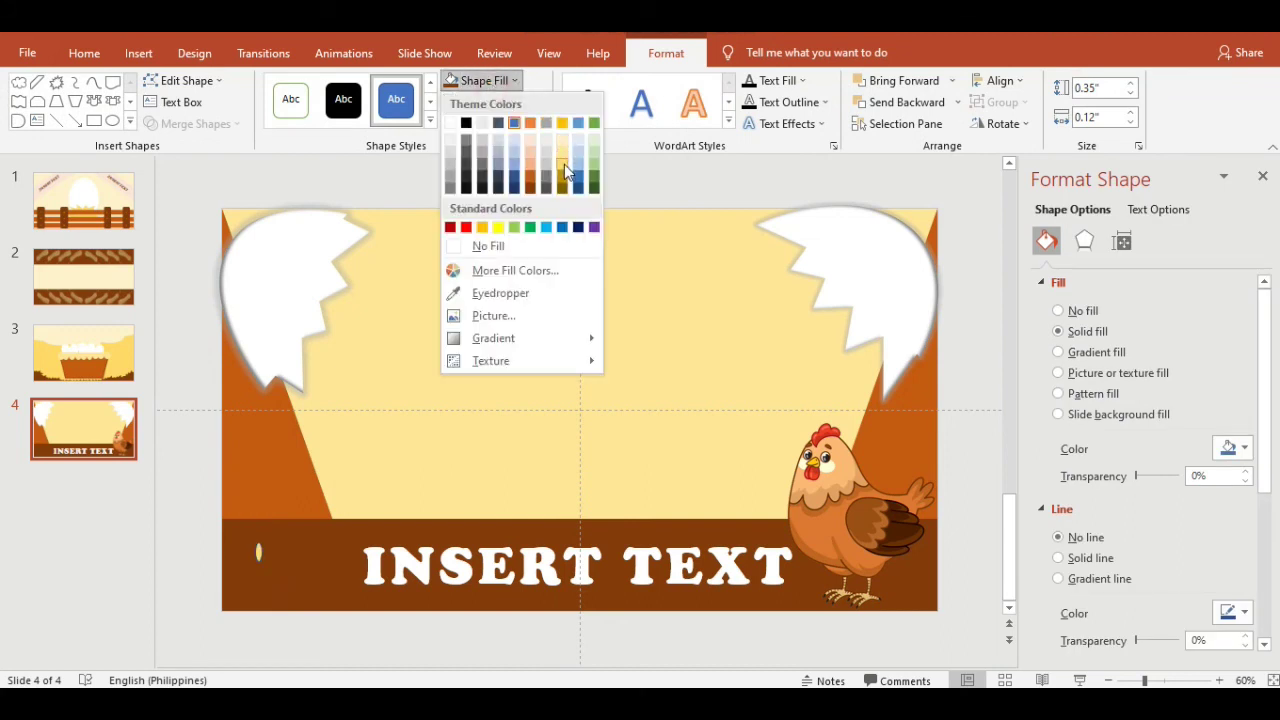
left_click(563, 172)
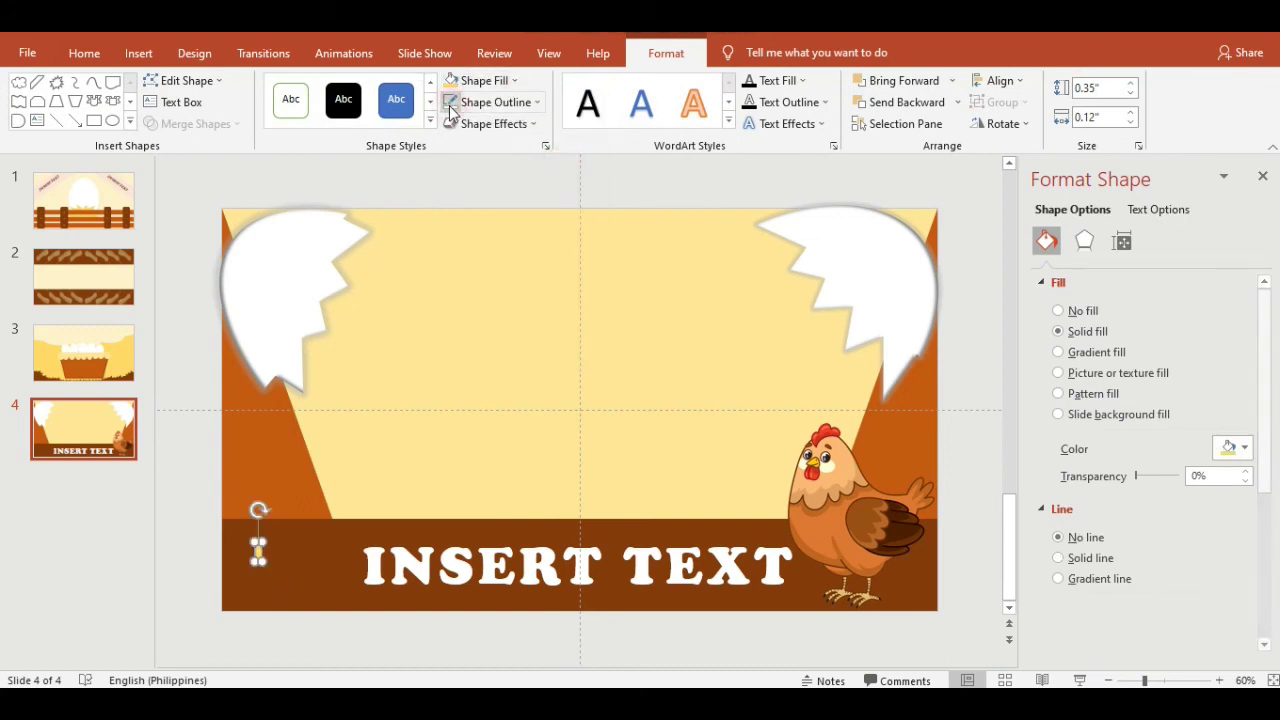
left_click_drag(258, 510, 240, 514)
key("Down")
key("Down")
key("Down")
key("Left")
key("Left")
key("Left")
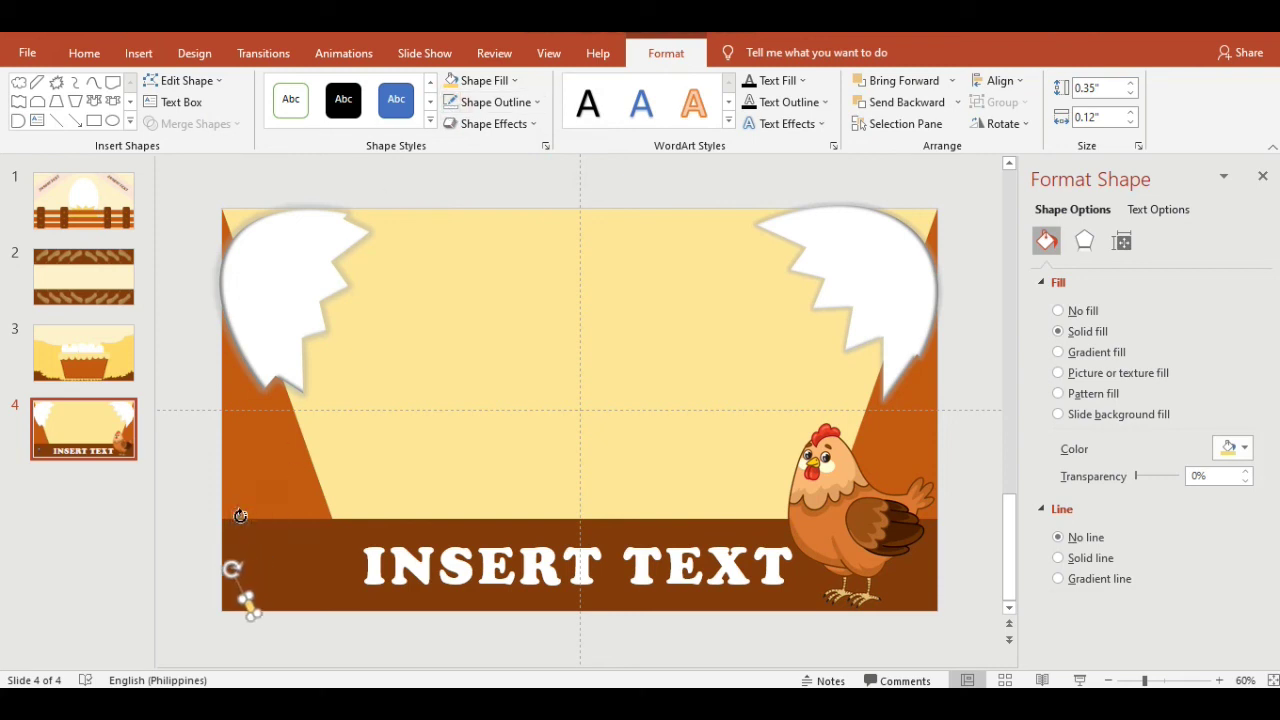
key("Left")
key("Left")
Step: Paste and drag copies of the oval into a row along the banner's bottom edge
key("ctrl+v")
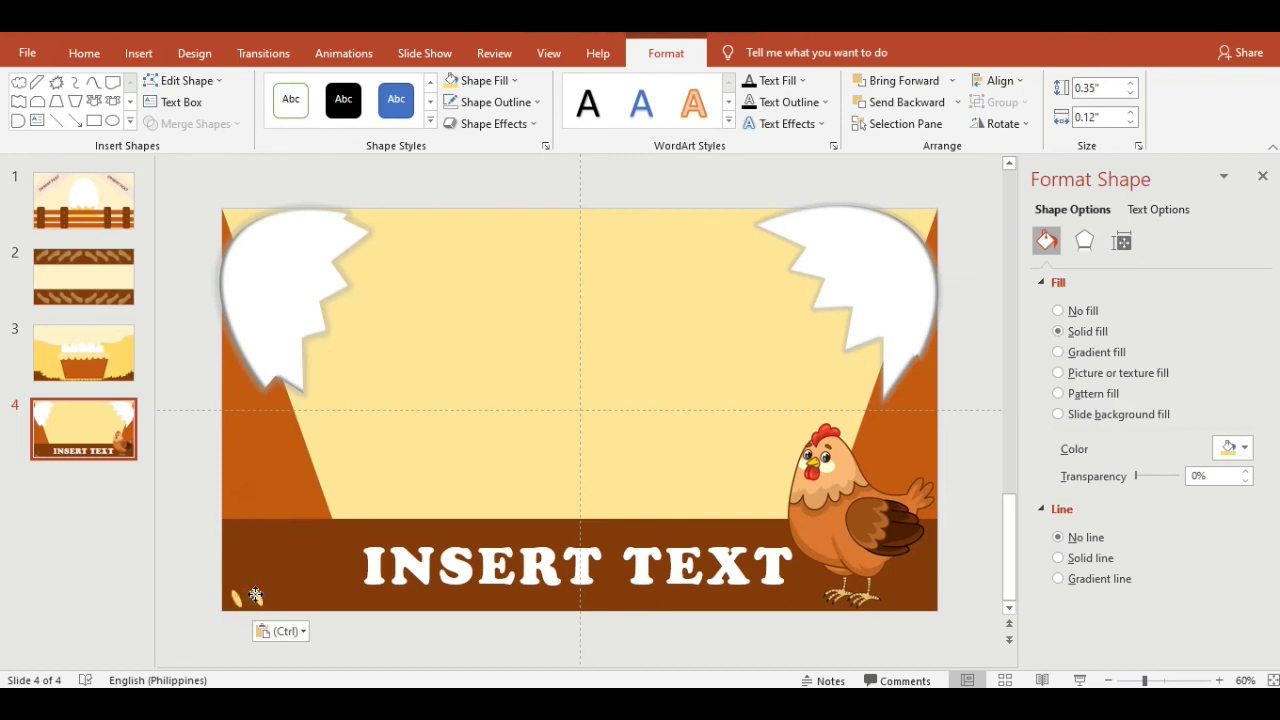
mouse_move(256, 561)
left_mouse_down()
mouse_move(337, 571)
mouse_move(367, 598)
mouse_move(390, 598)
left_mouse_up()
key("ctrl+v")
key("ctrl+v")
key("ctrl+v")
key("ctrl+v")
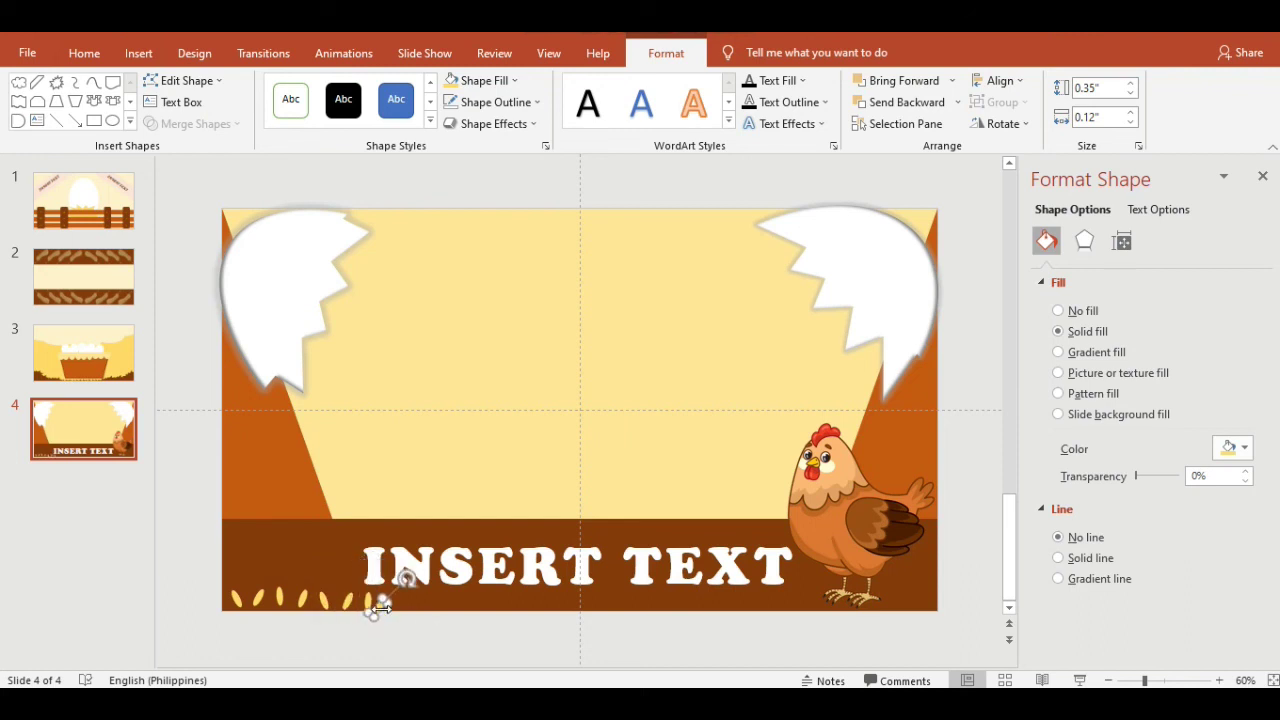
left_click(352, 606, "shift")
left_click(281, 598, "shift")
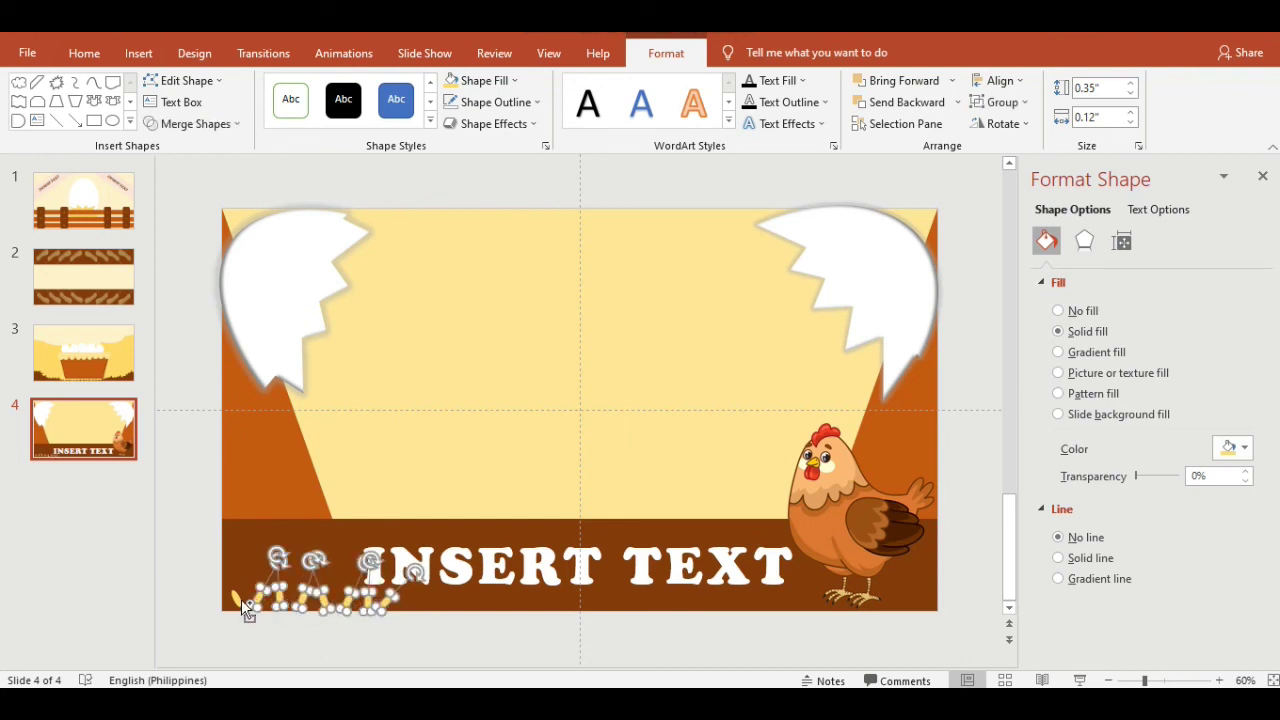
left_click(241, 599, "shift")
left_click(260, 598)
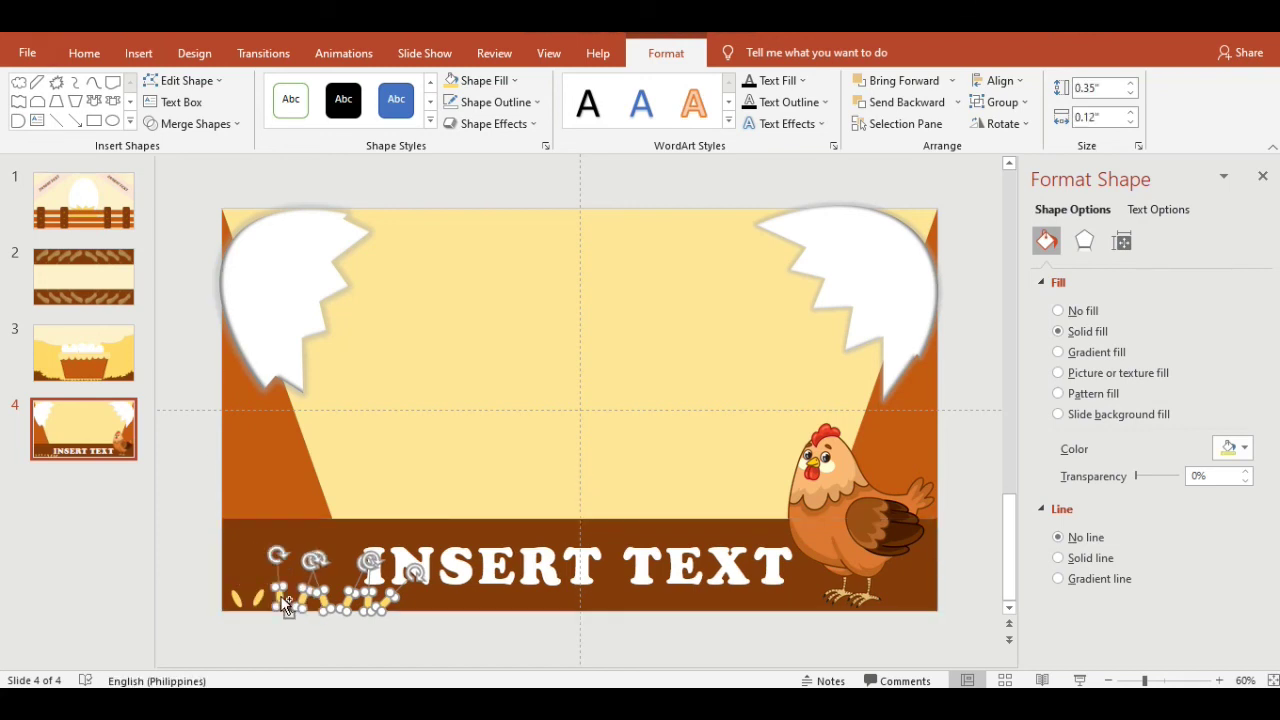
key("ctrl+v")
left_click_drag(371, 614, 541, 615)
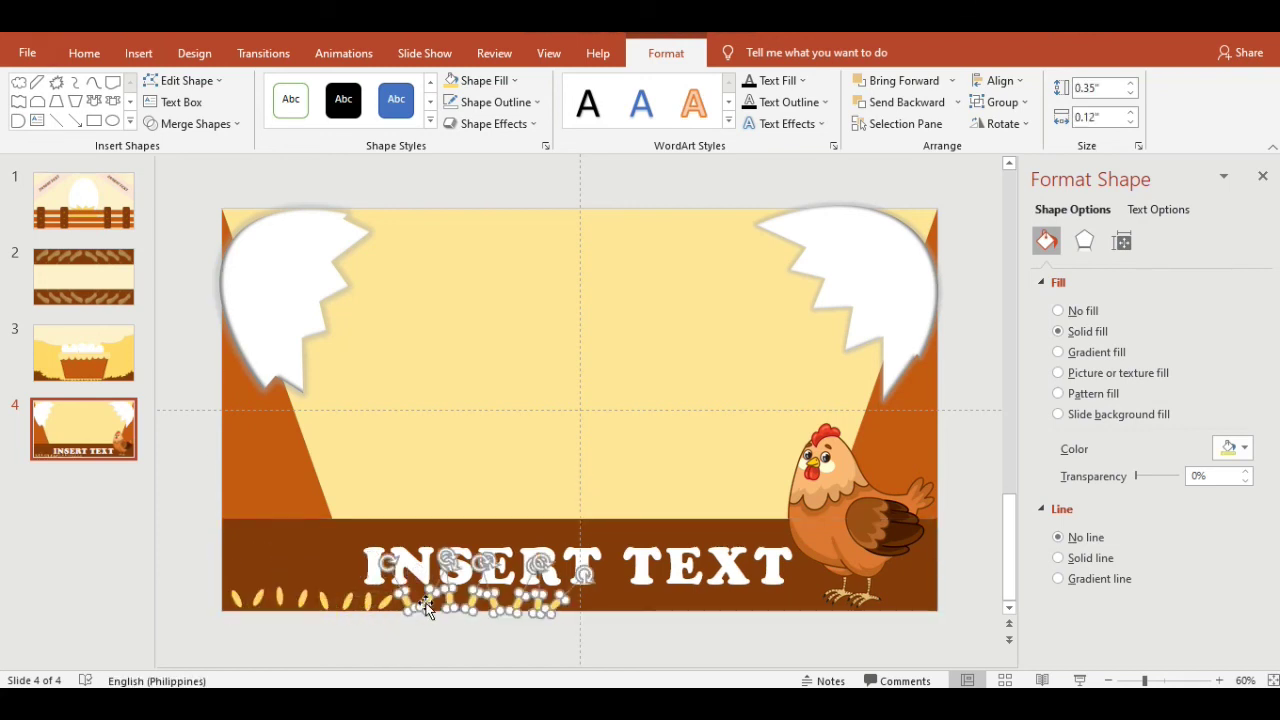
key("ctrl+v")
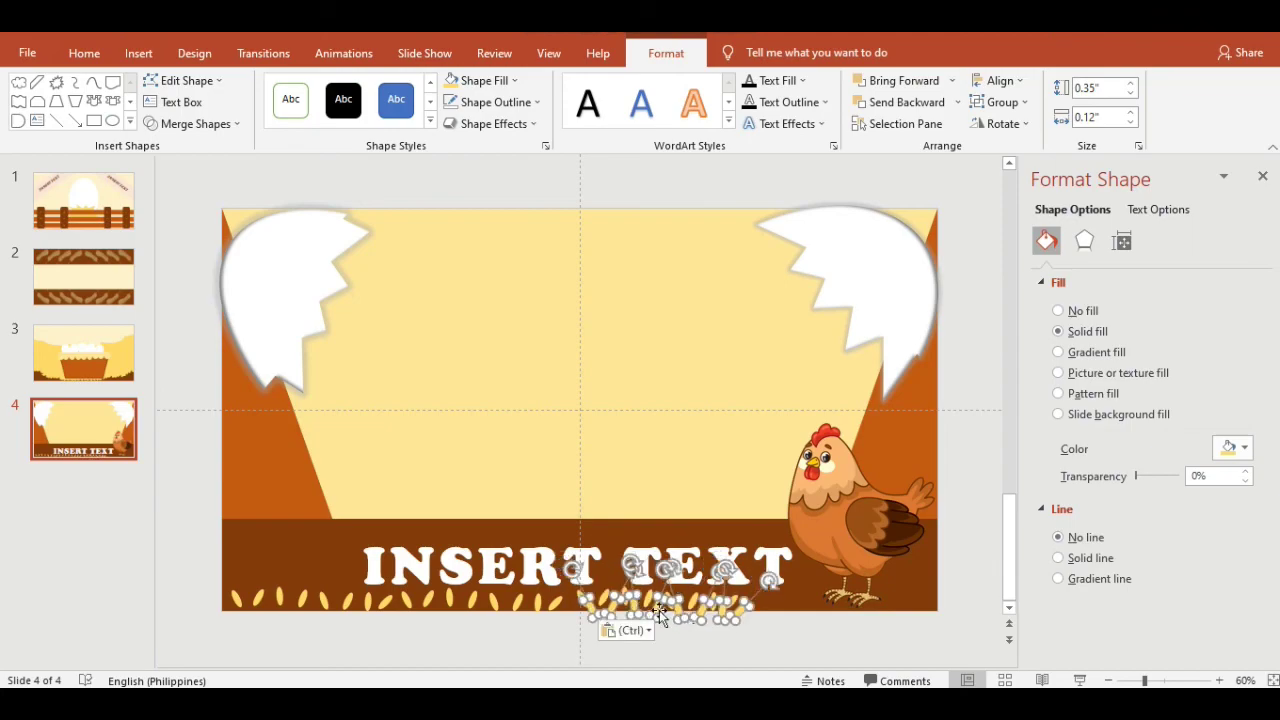
left_click_drag(641, 600, 825, 607)
left_click(266, 630)
Step: Start the slideshow from slide 1 and advance to the egg-basket slide
key("F5")
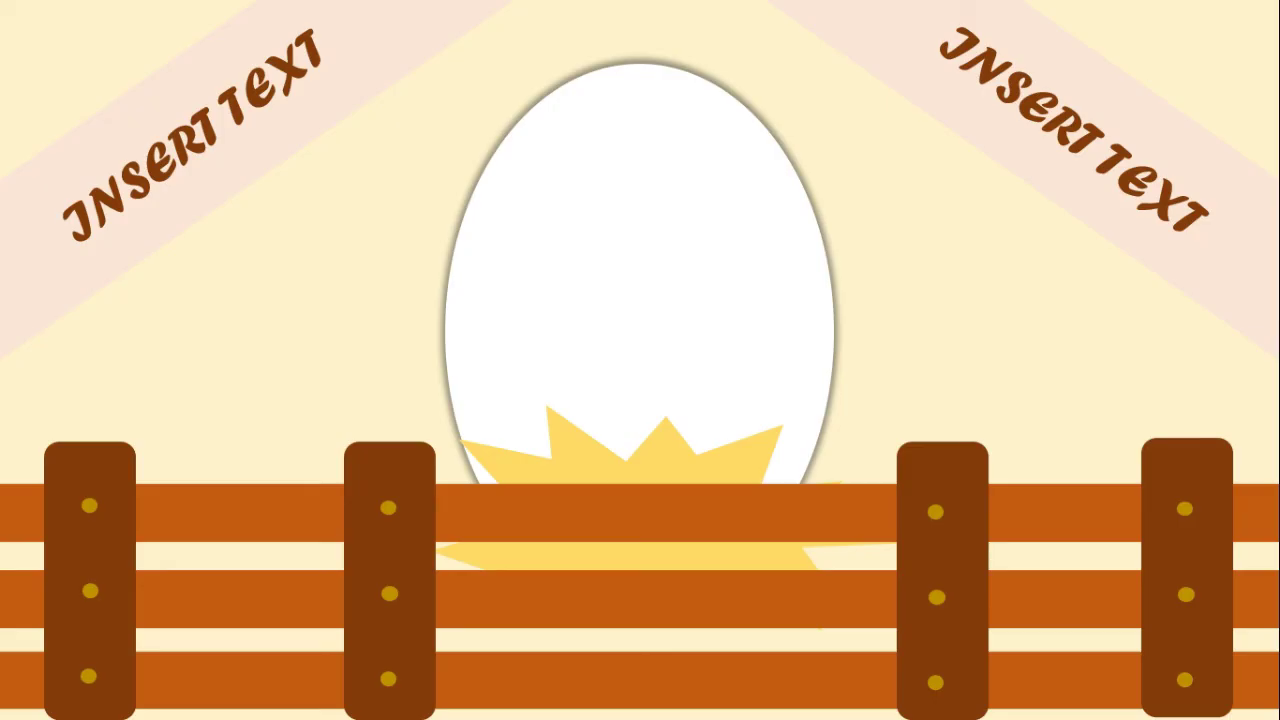
key("Right")
key("Right")
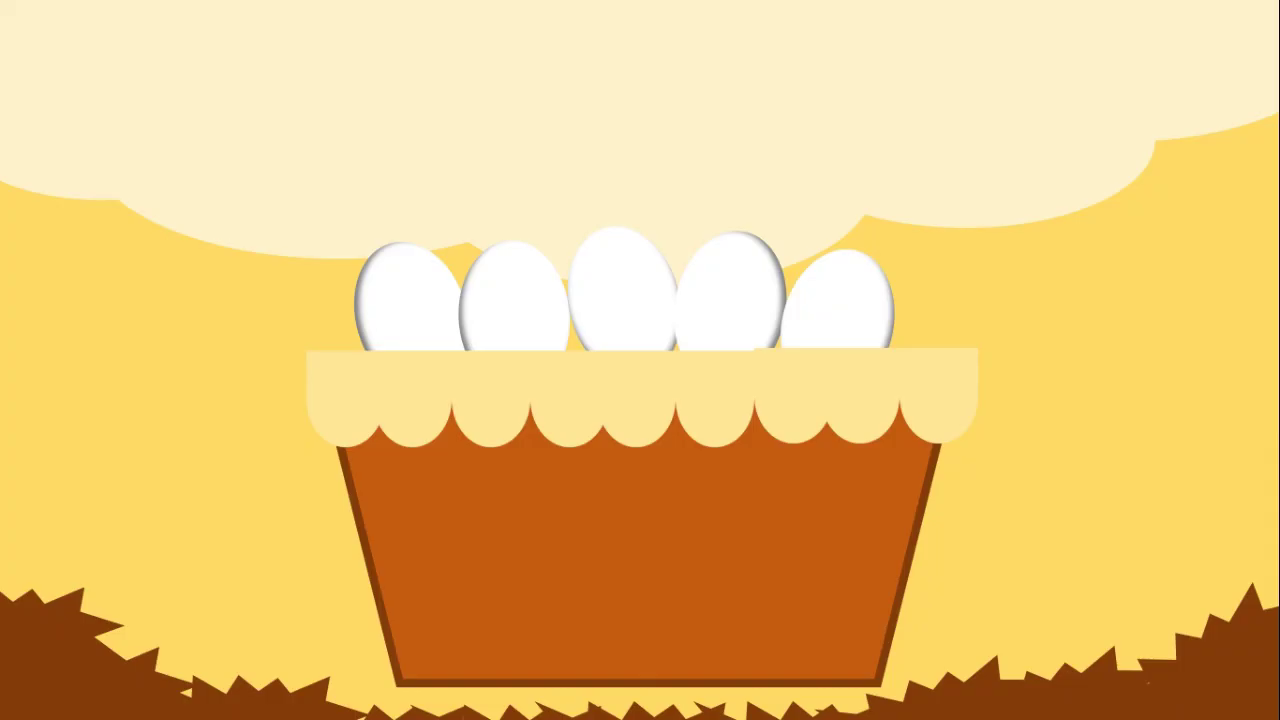
key("Right")
key("Right")
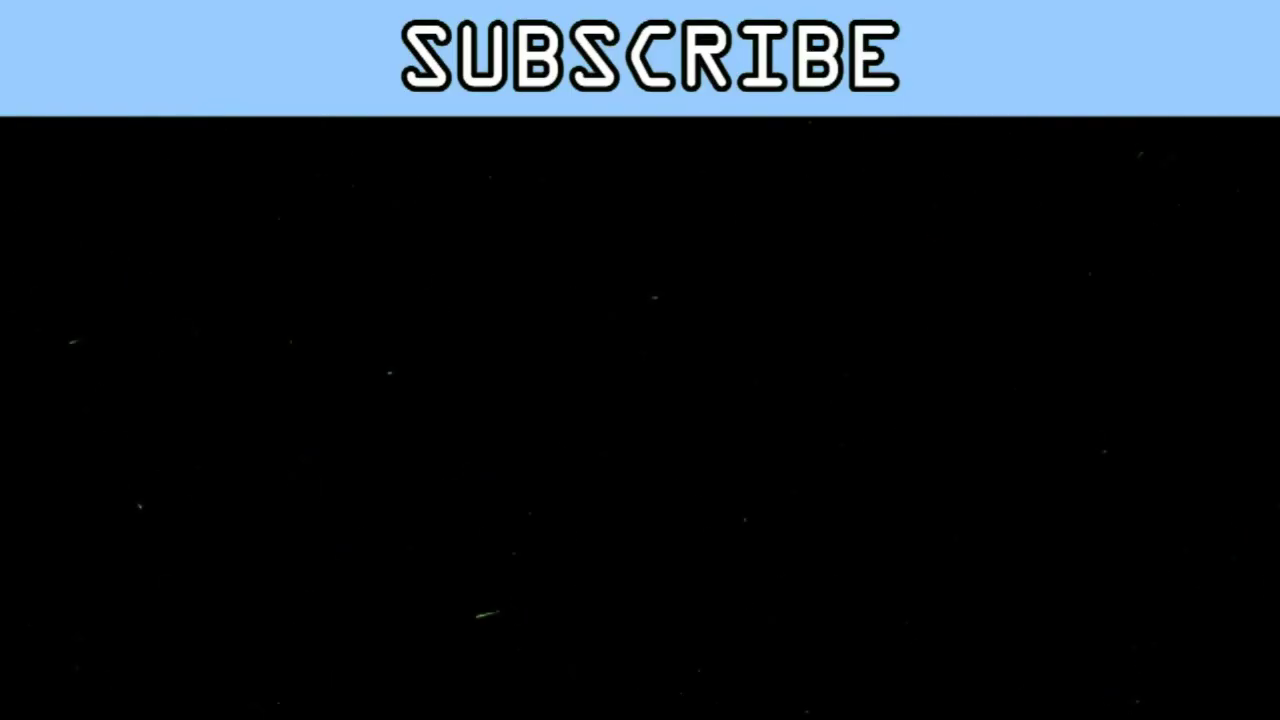